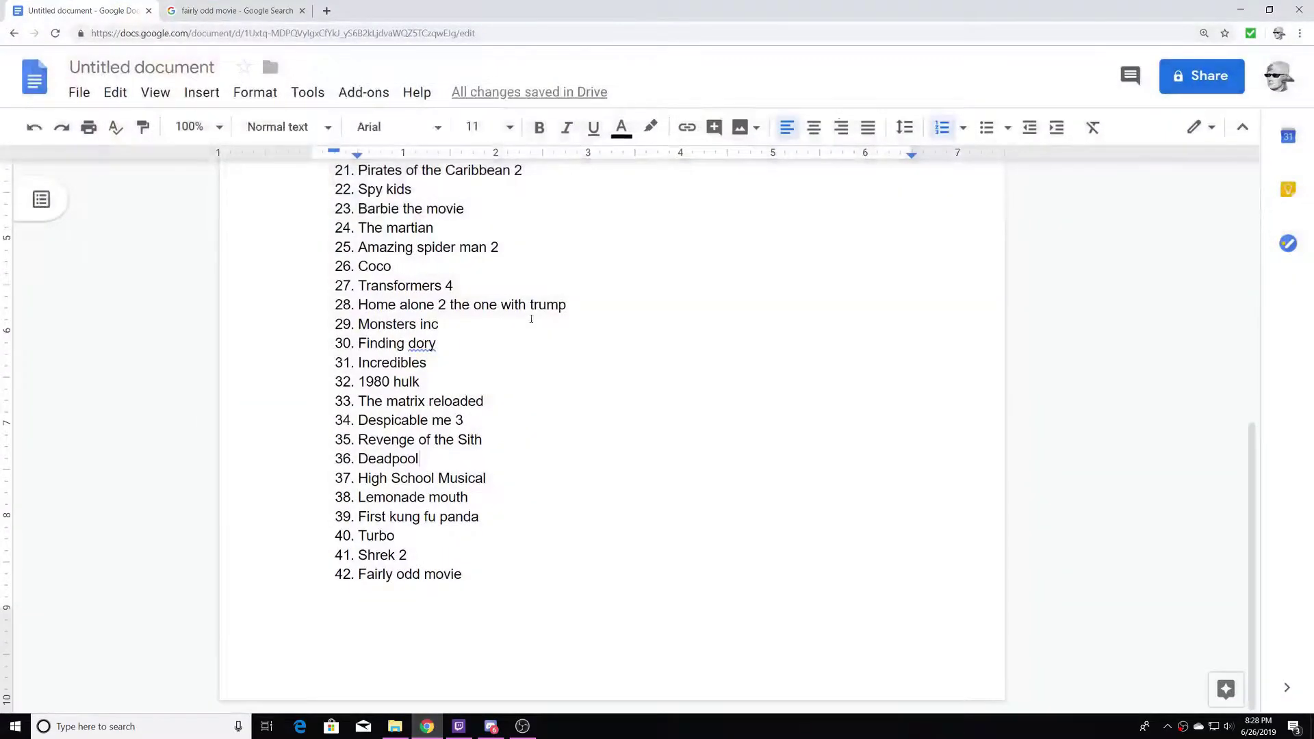
Bring up the Google Docs numbered movie list that starts with Endgame.
scroll(531, 319, "up", 3)
Look over the 42-title movie list, briefly selecting all of it and clearing the selection.
scroll(543, 382, "up", 3)
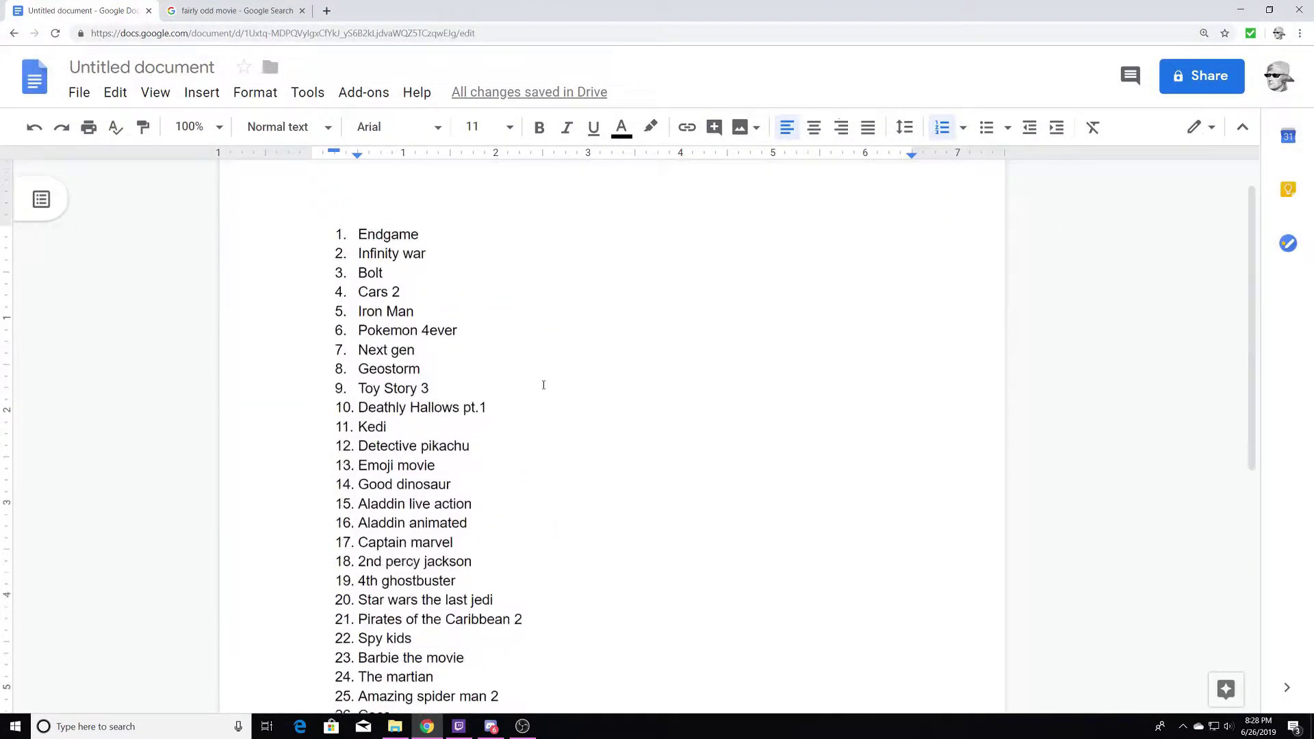
scroll(543, 381, "down", 3)
scroll(549, 388, "down", 4)
mouse_move(507, 585)
left_mouse_down()
mouse_move(249, 272)
mouse_move(250, 182)
mouse_move(492, 597)
left_mouse_up()
scroll(583, 575, "up", 3)
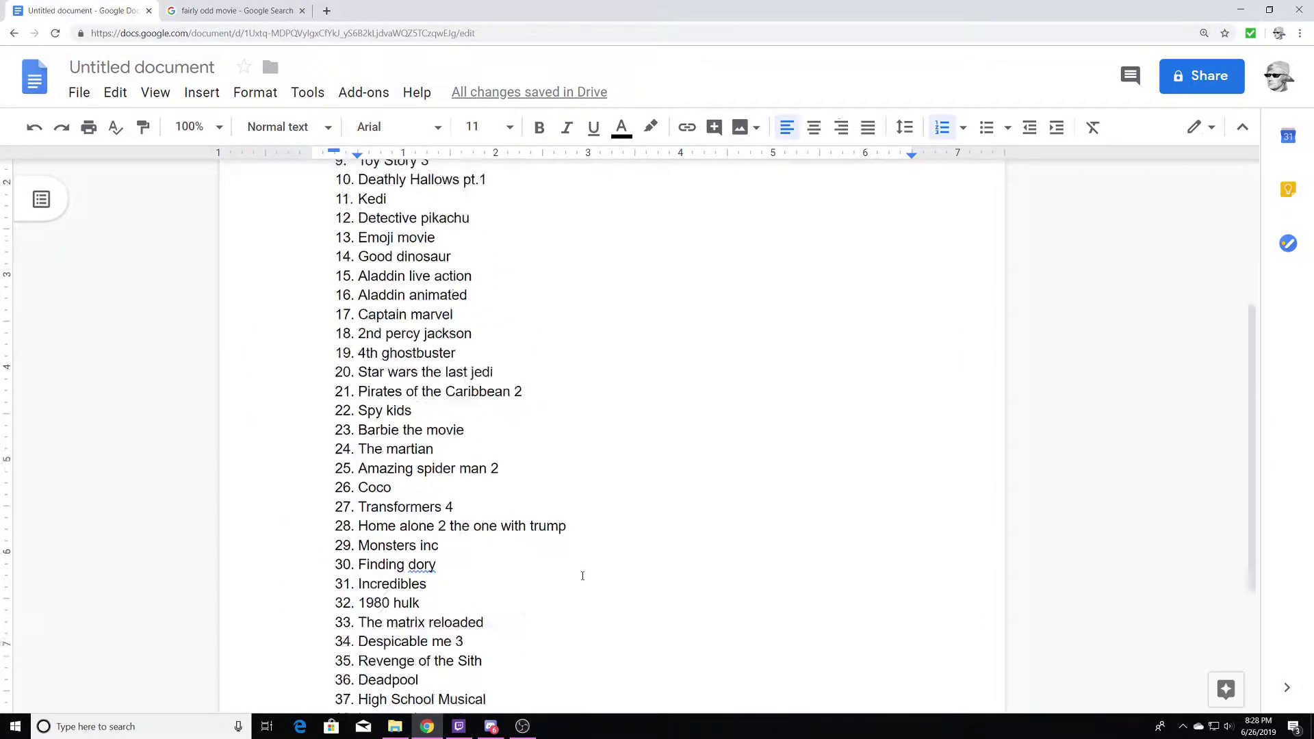
scroll(583, 576, "up", 4)
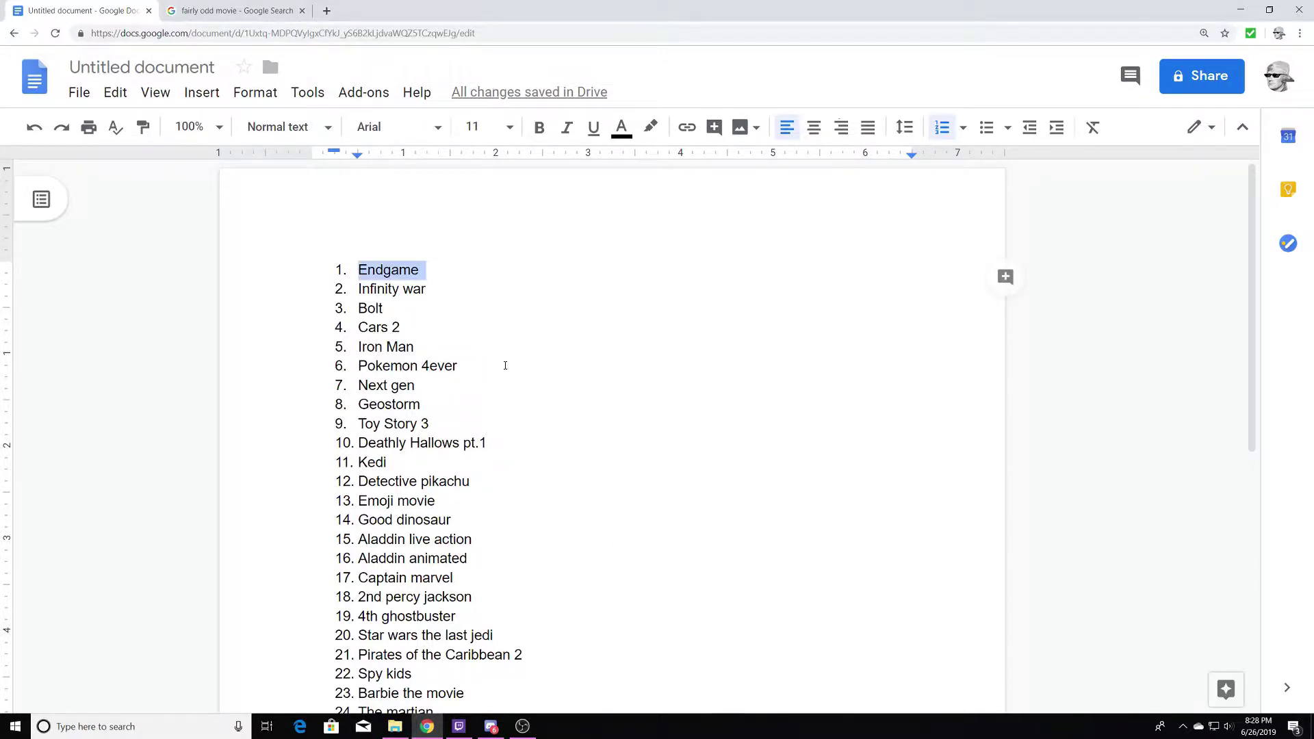
scroll(452, 356, "down", 6)
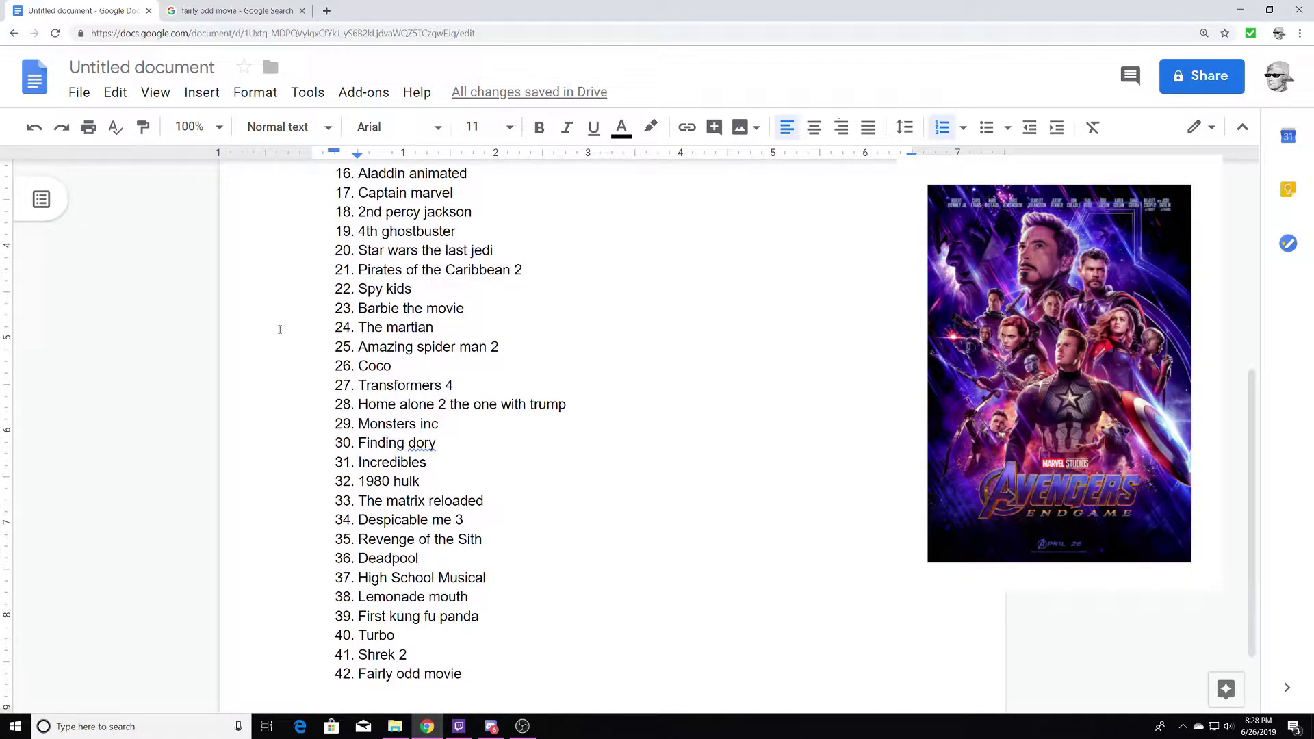
scroll(557, 315, "up", 3)
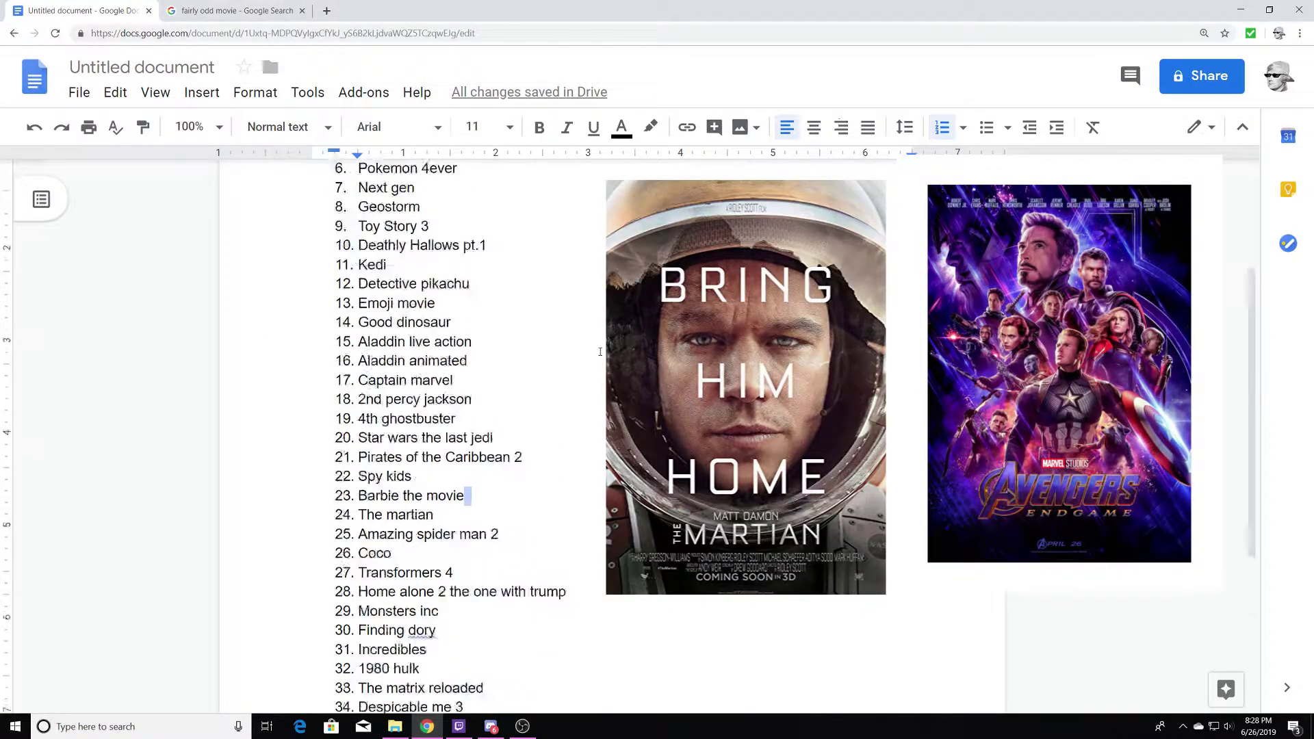
scroll(601, 351, "up", 3)
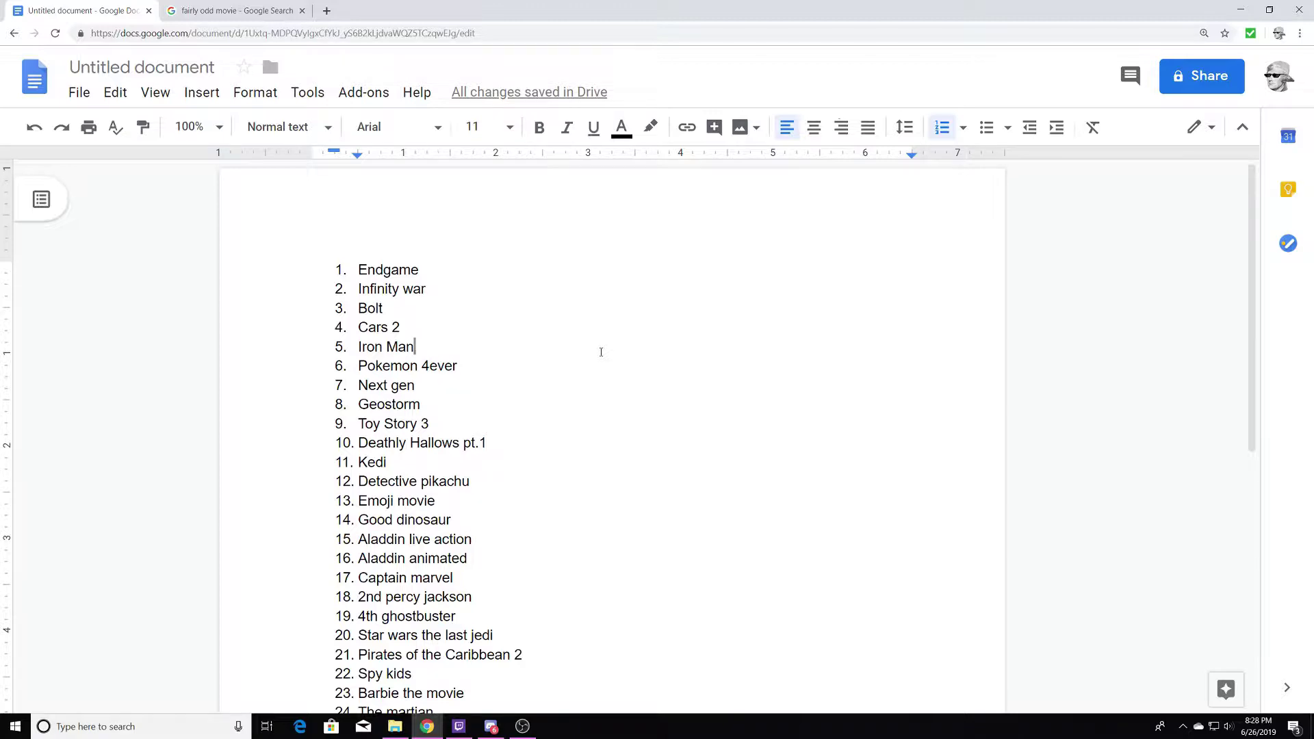
scroll(578, 362, "down", 3)
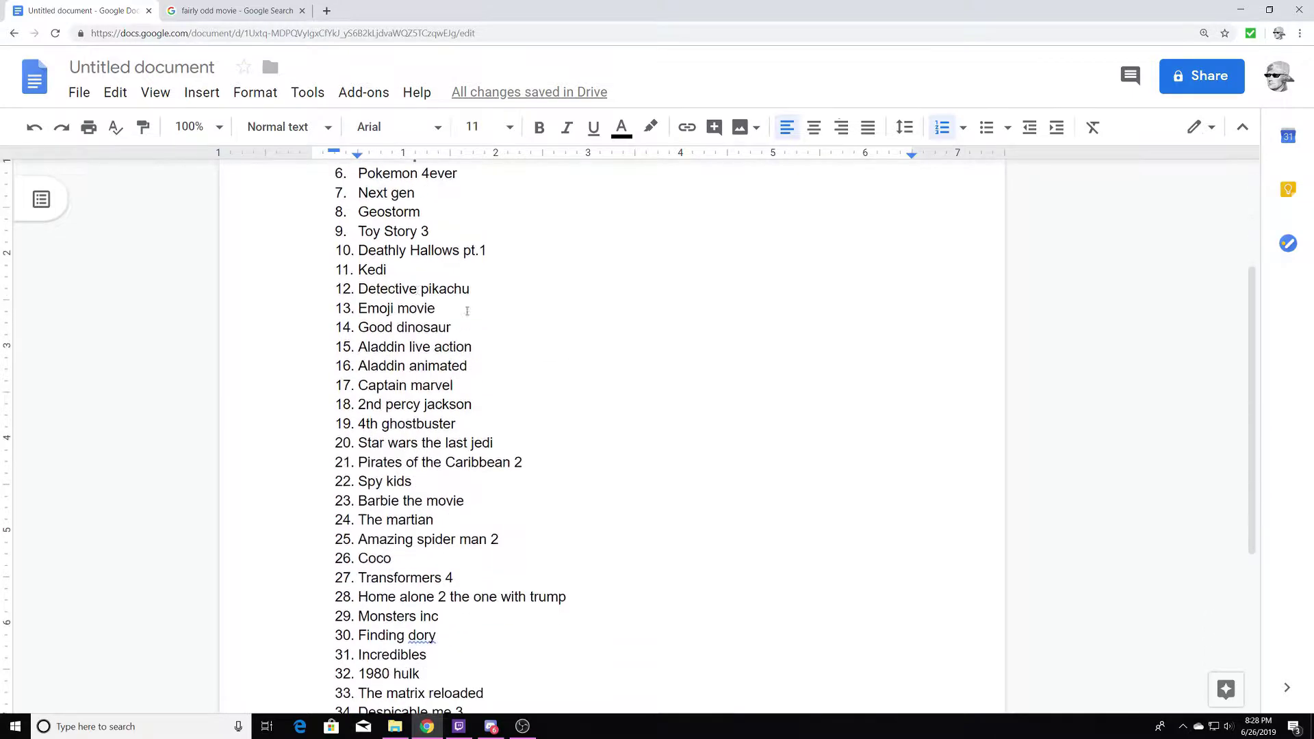
scroll(578, 362, "up", 3)
key("ctrl+Home")
key("ctrl+a")
scroll(674, 513, "down", 5)
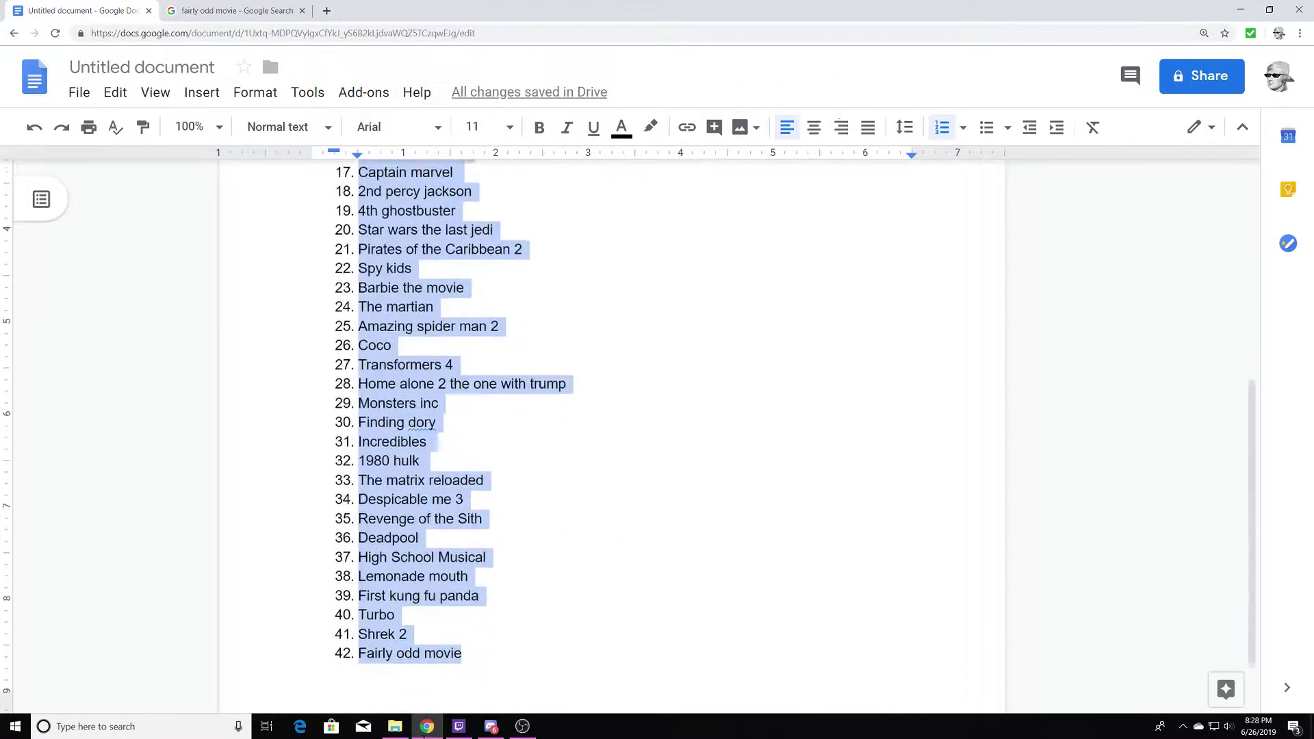
left_click(674, 514)
scroll(674, 513, "up", 5)
scroll(674, 512, "up", 2)
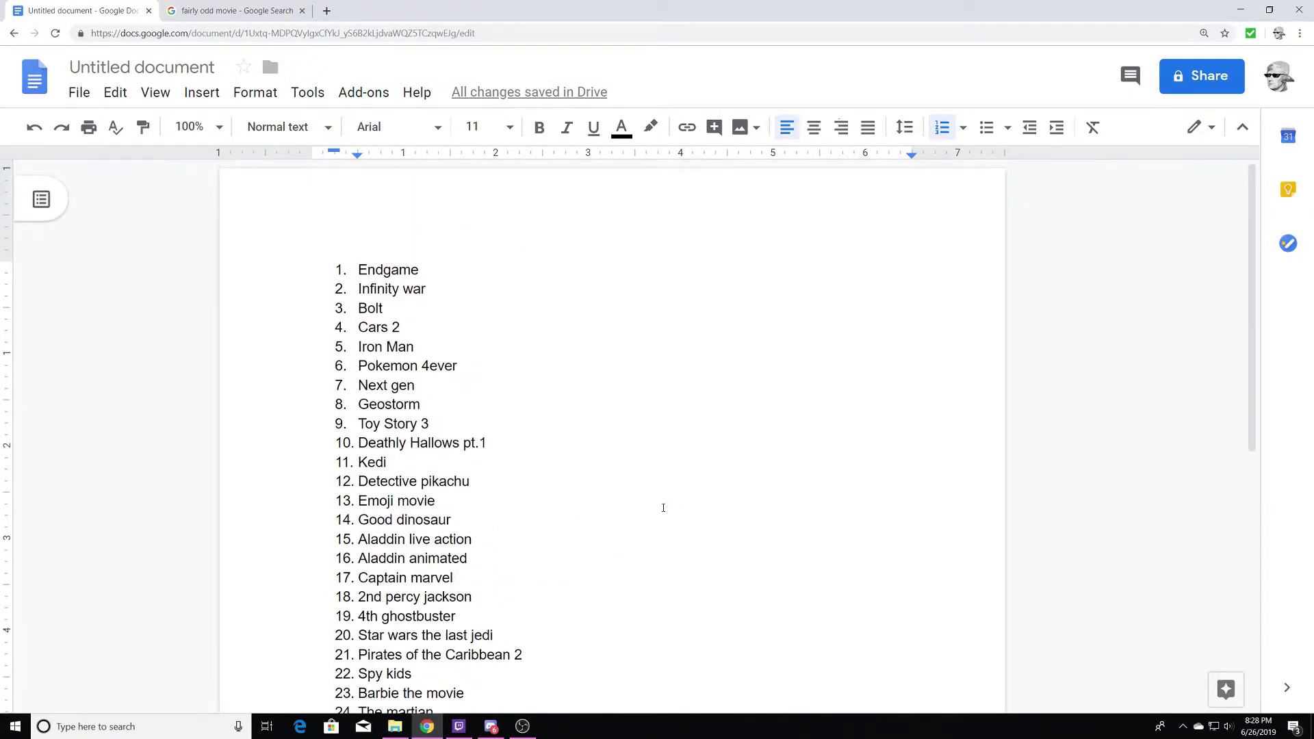
scroll(668, 512, "down", 5)
scroll(661, 511, "down", 3)
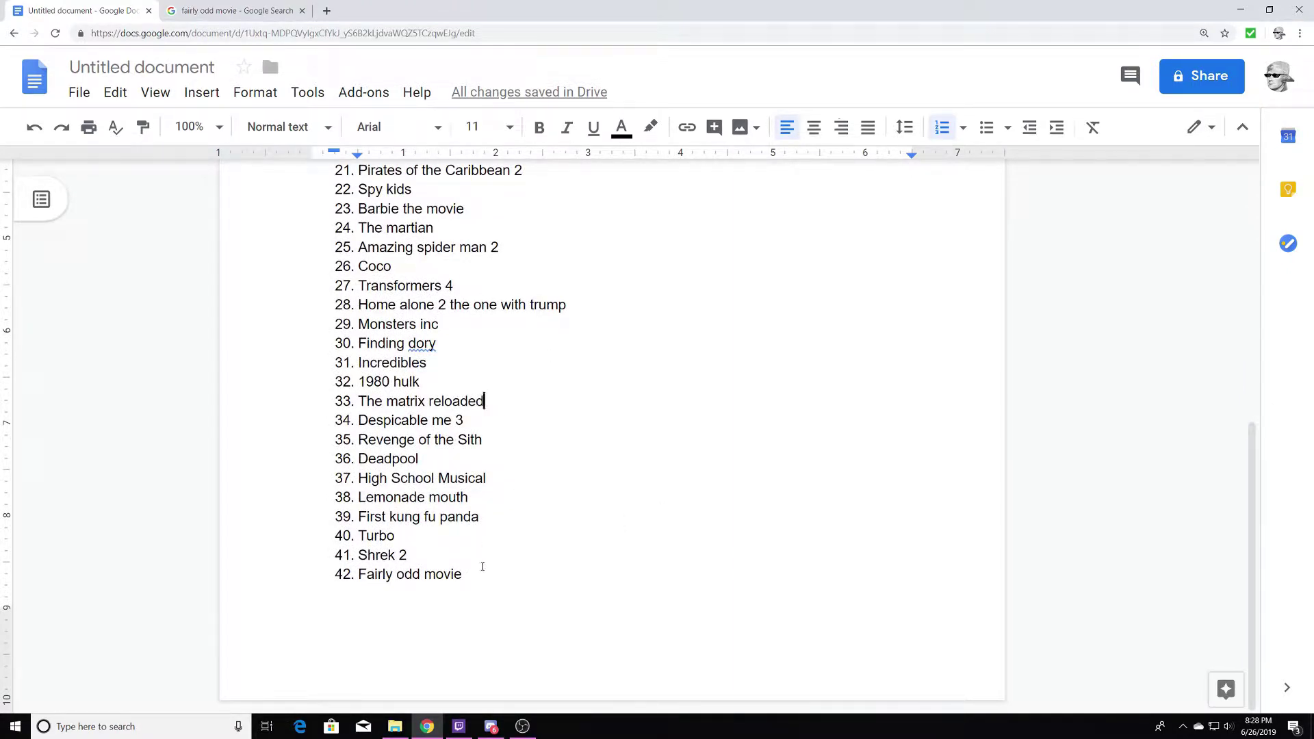
Highlight 'Fairly odd movie' (item 42) in yellow.
left_click_drag(482, 566, 358, 577)
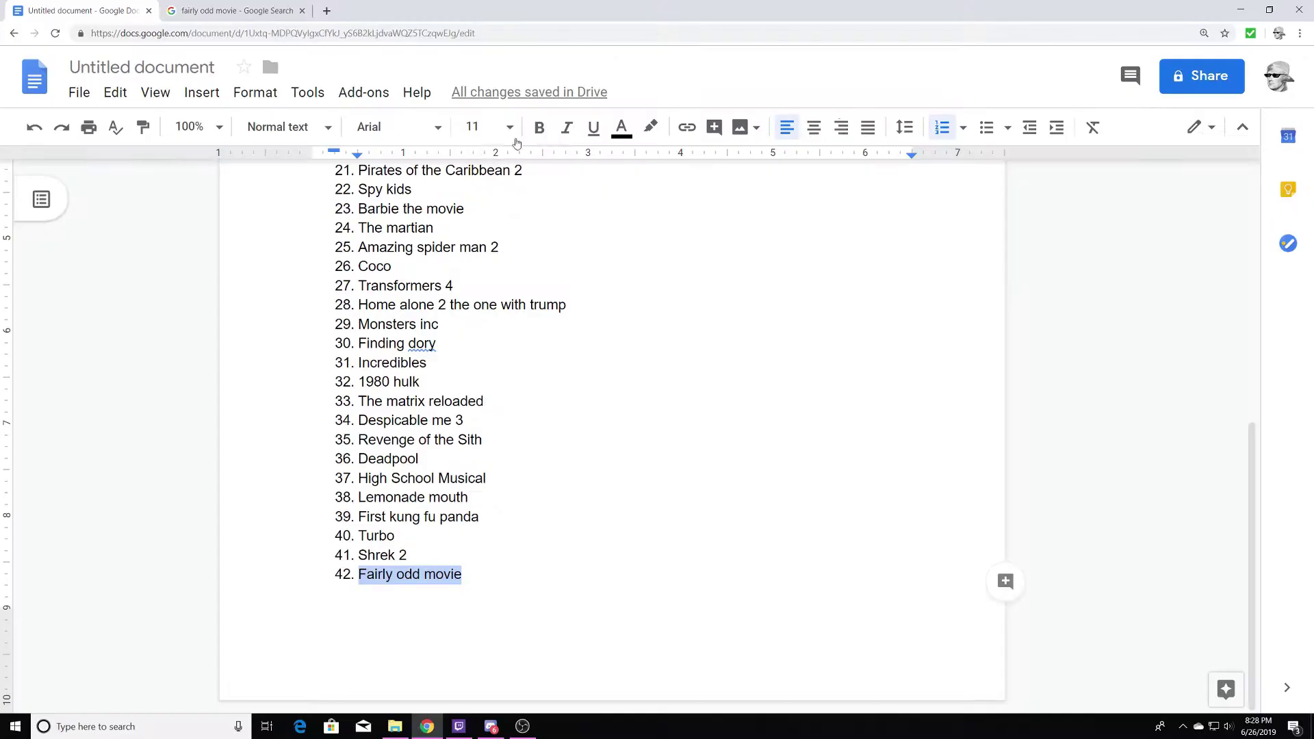
left_click(650, 127)
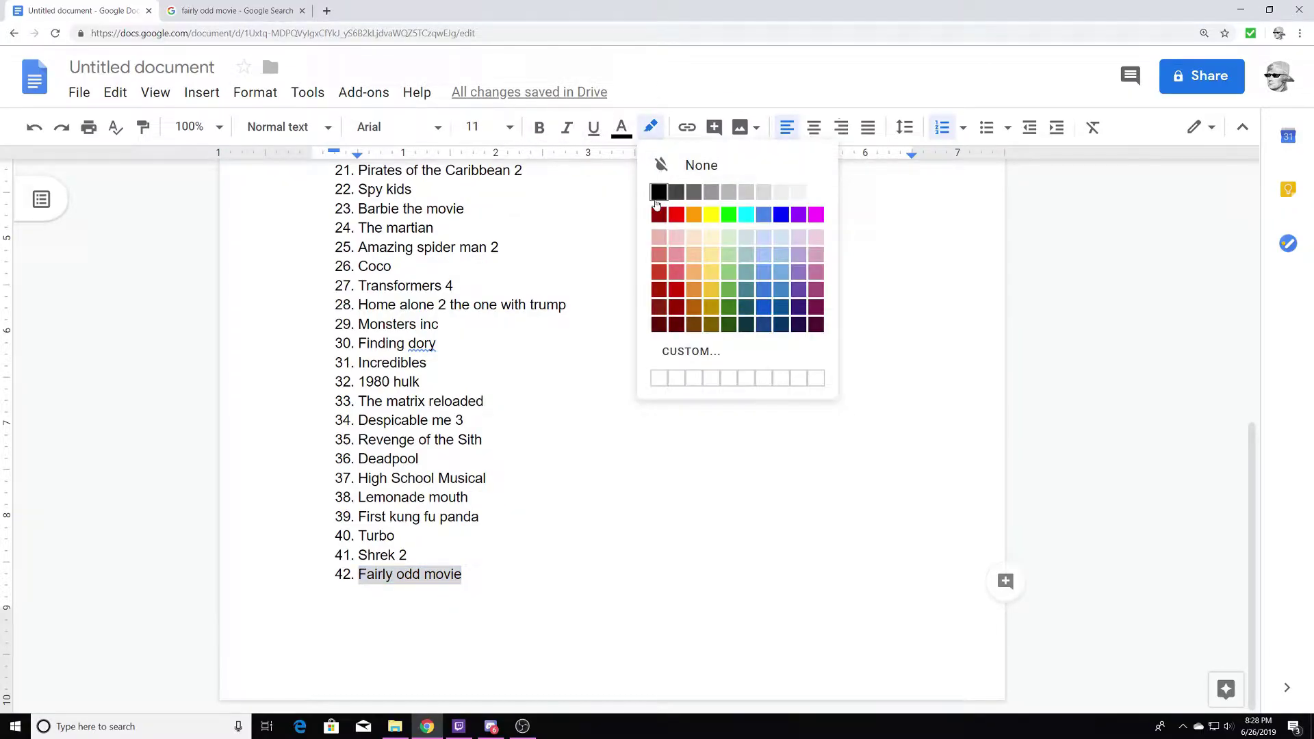
left_click(711, 215)
left_click(572, 380)
Highlight 'Endgame' (item 1) in yellow.
scroll(566, 421, "up", 4)
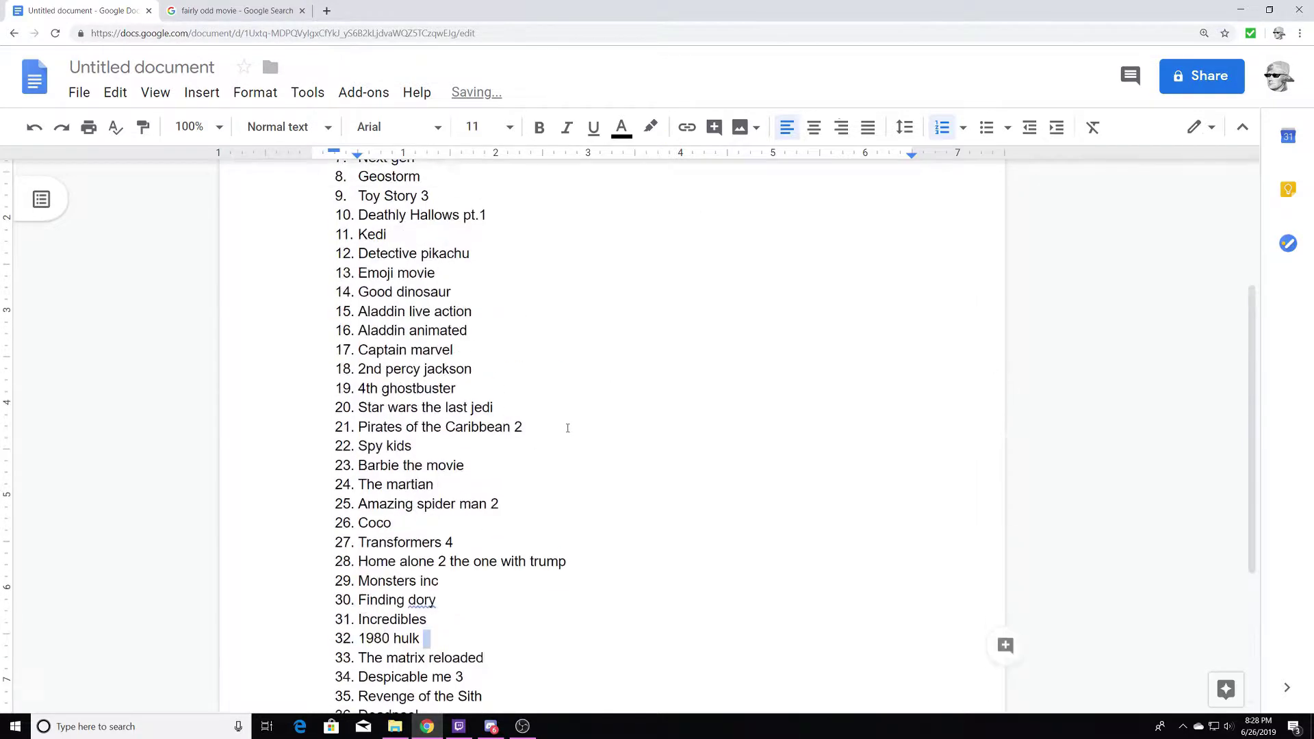
scroll(558, 415, "up", 3)
left_click_drag(448, 271, 304, 270)
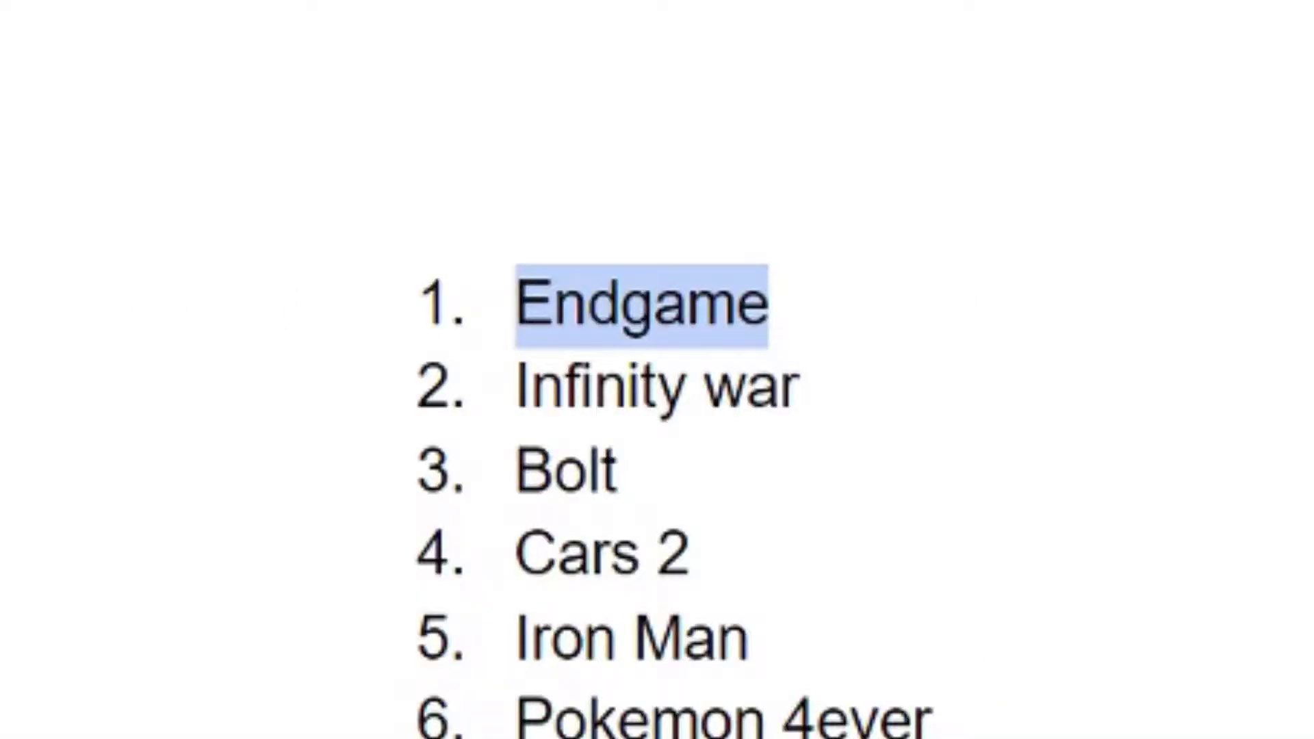
left_click(650, 127)
left_click(712, 216)
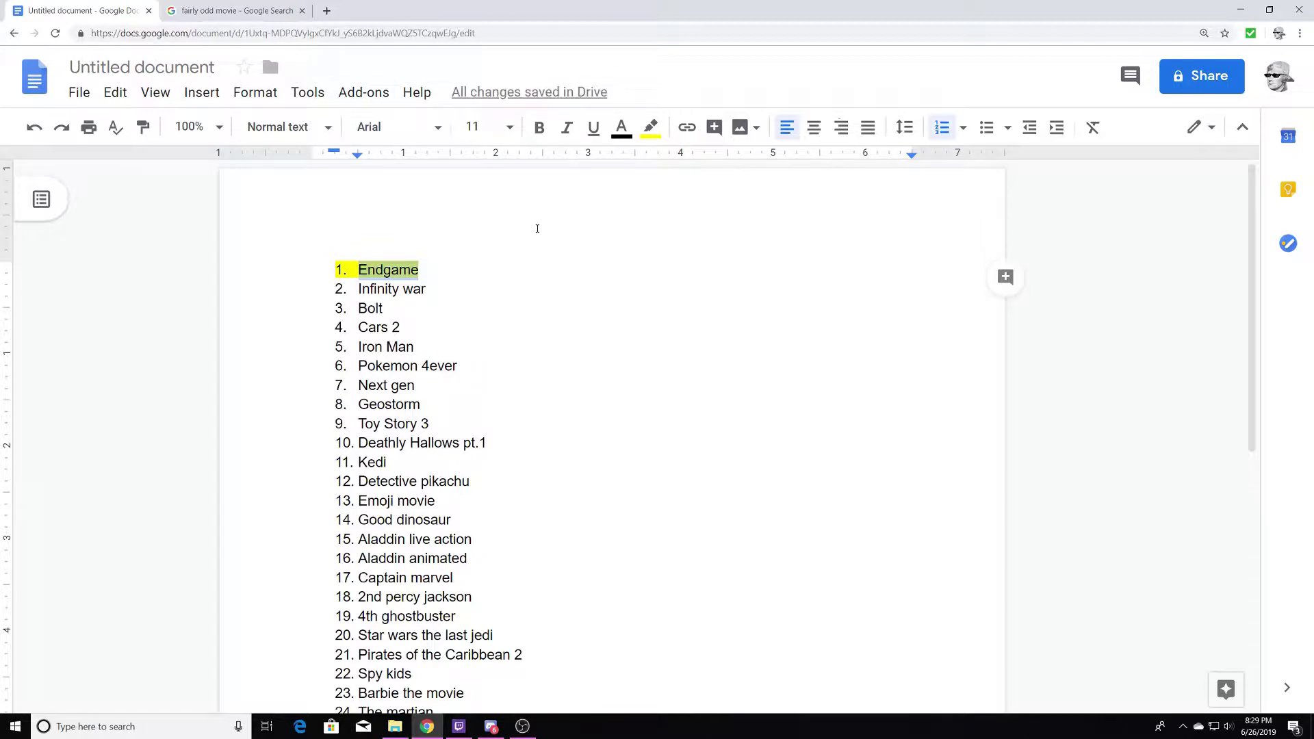
Search Google for 'endgame movie poster' and 'fairly odd movie poster' in new tabs.
left_click(328, 12)
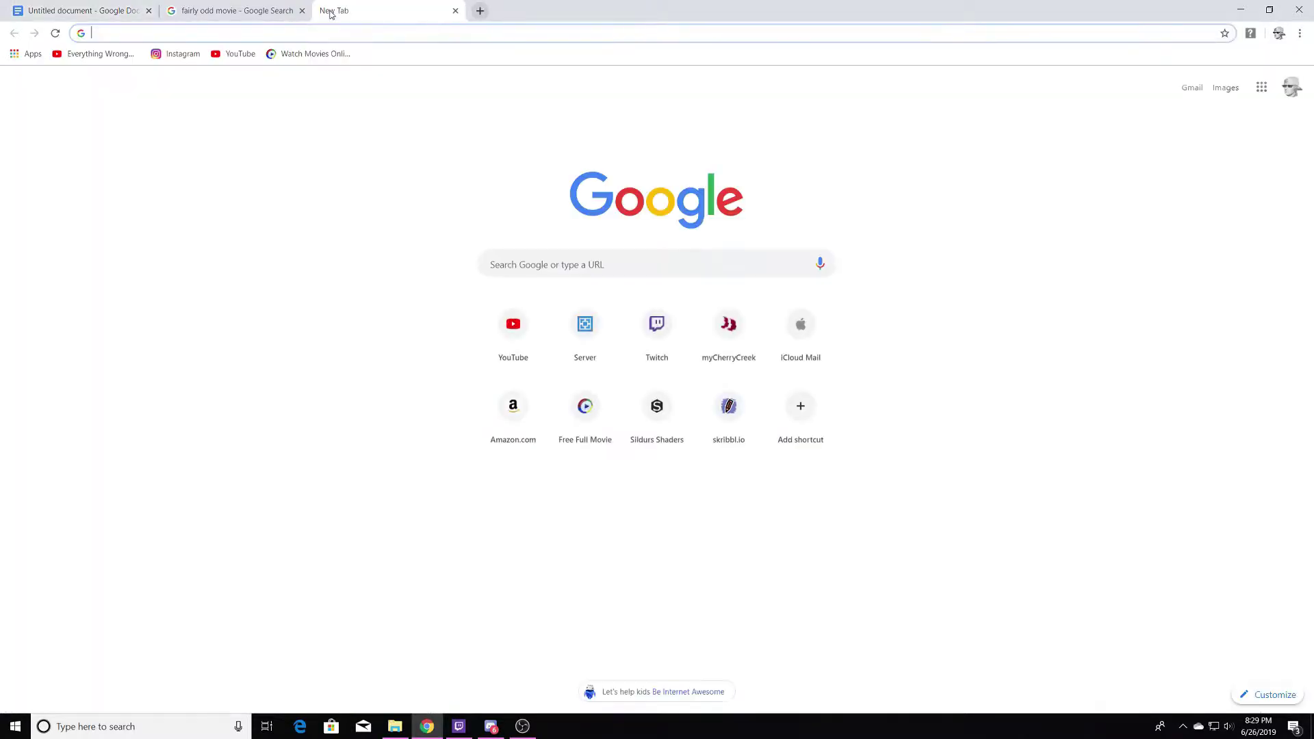
type("endgame")
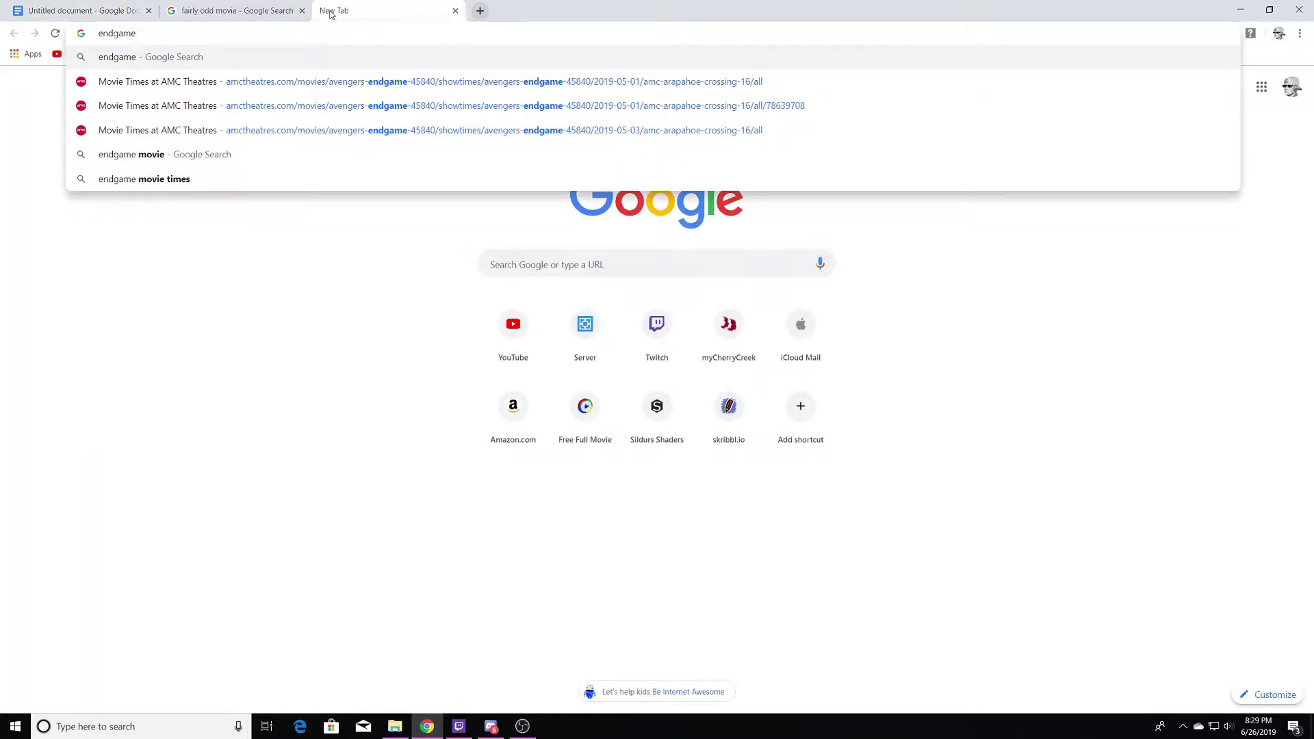
type(" movie poster")
key("Return")
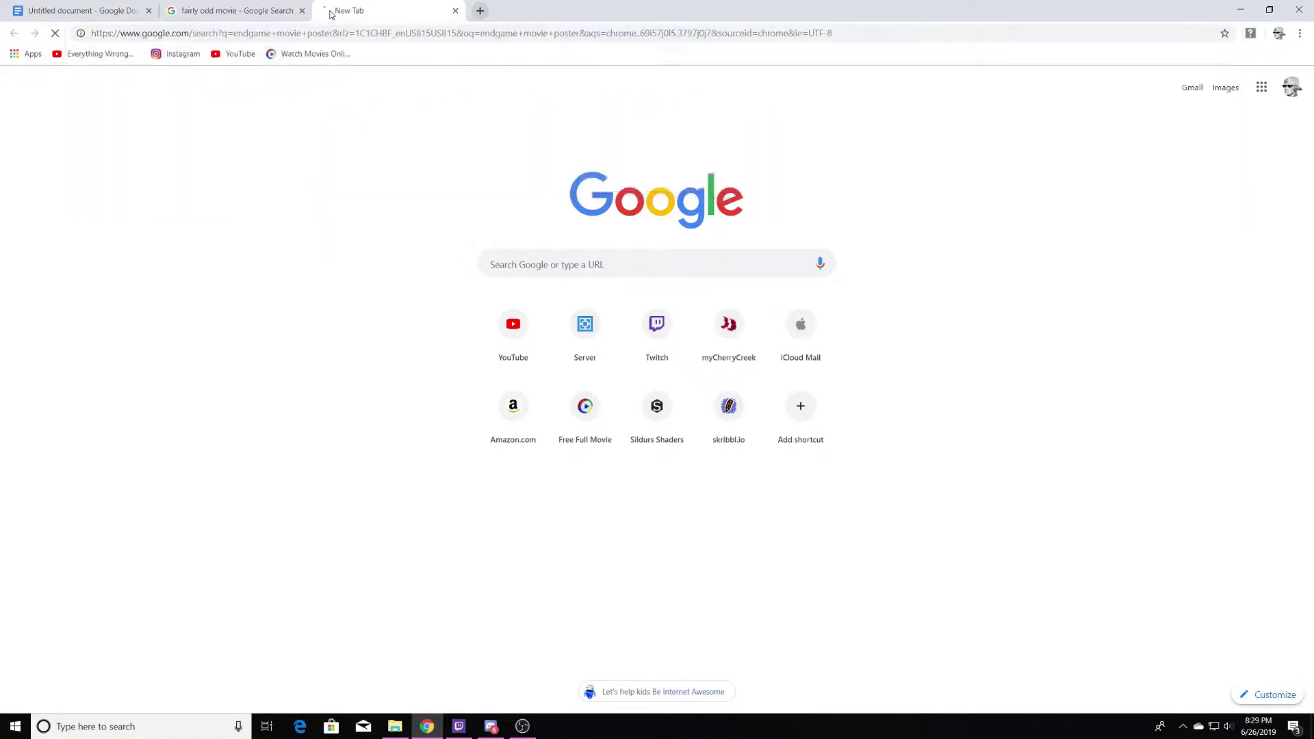
left_click(479, 11)
type("fa")
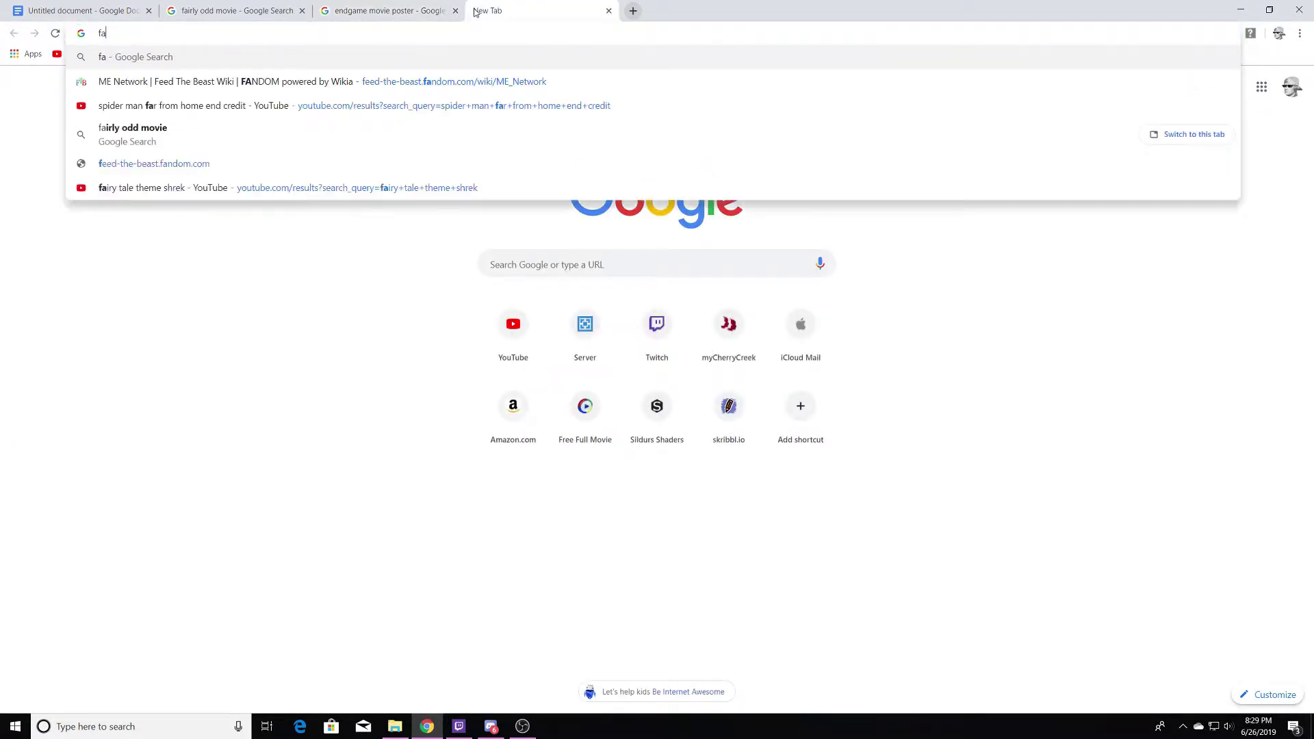
type("ily")
key("BackSpace")
type("r")
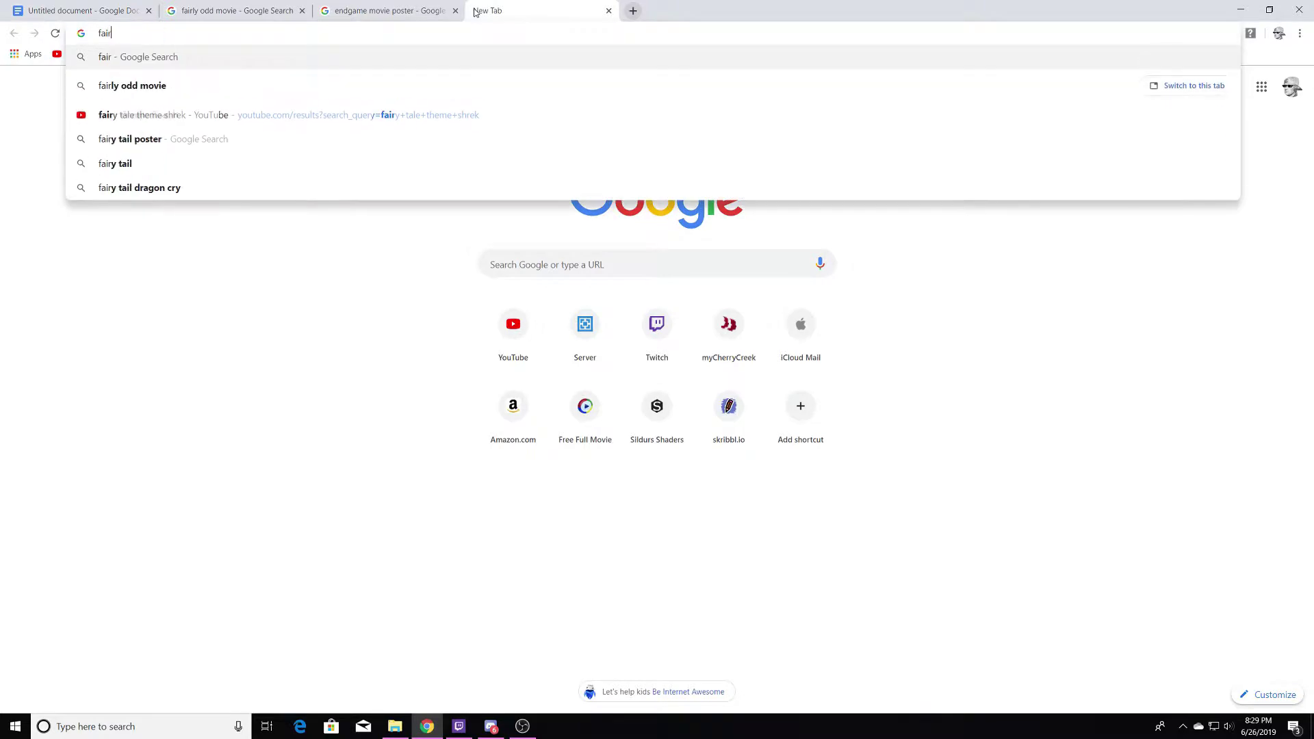
type("ly odd")
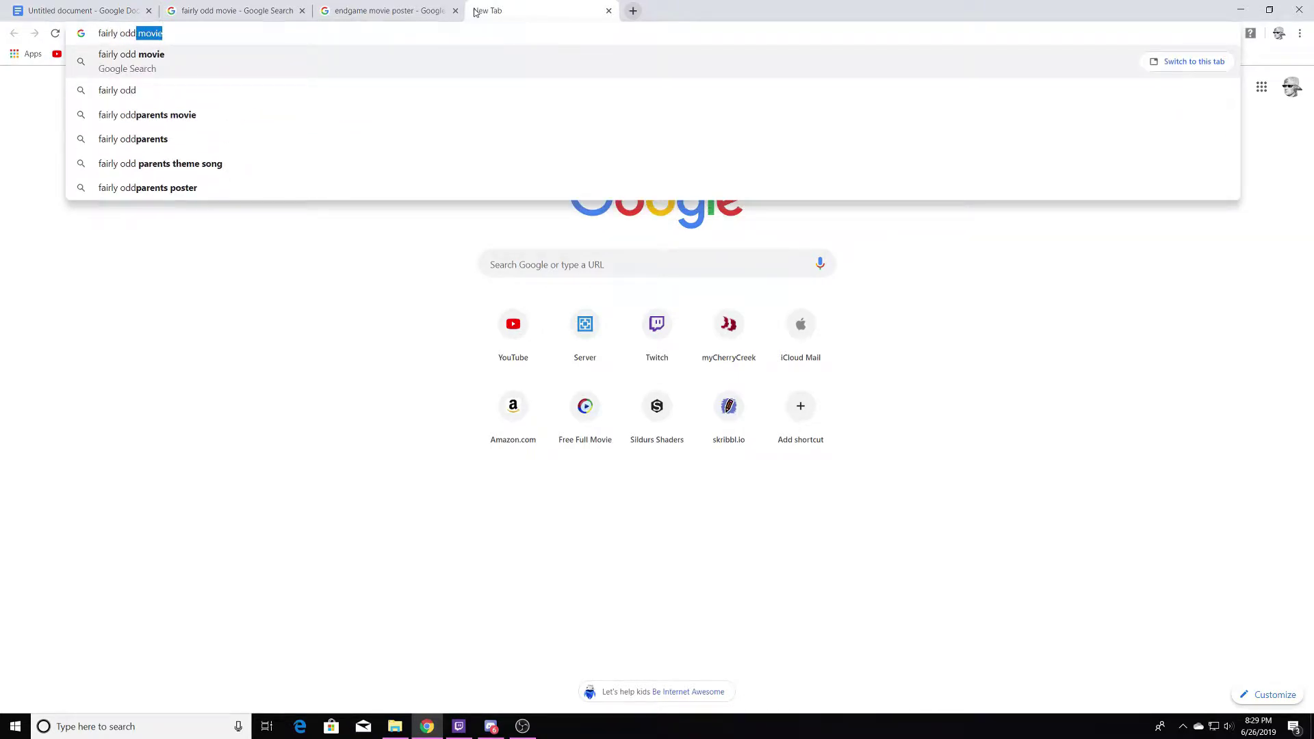
type(" movie")
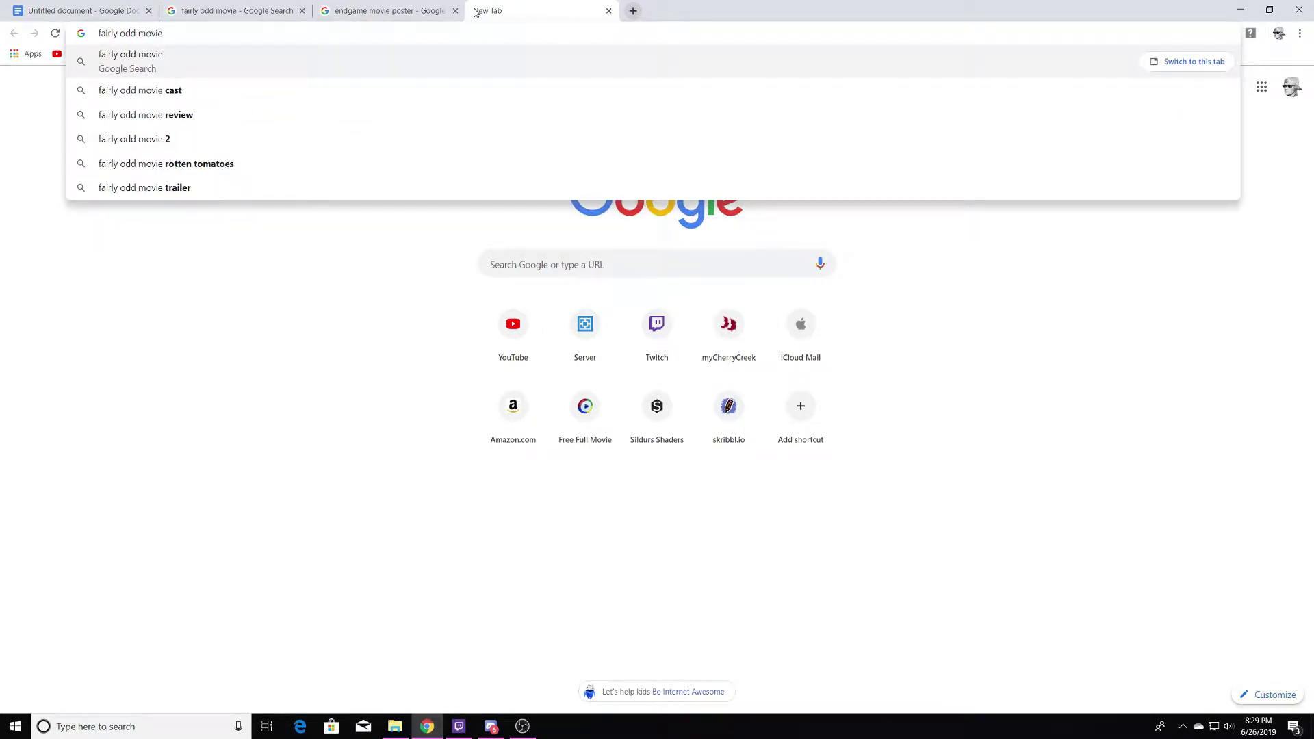
type(" poster")
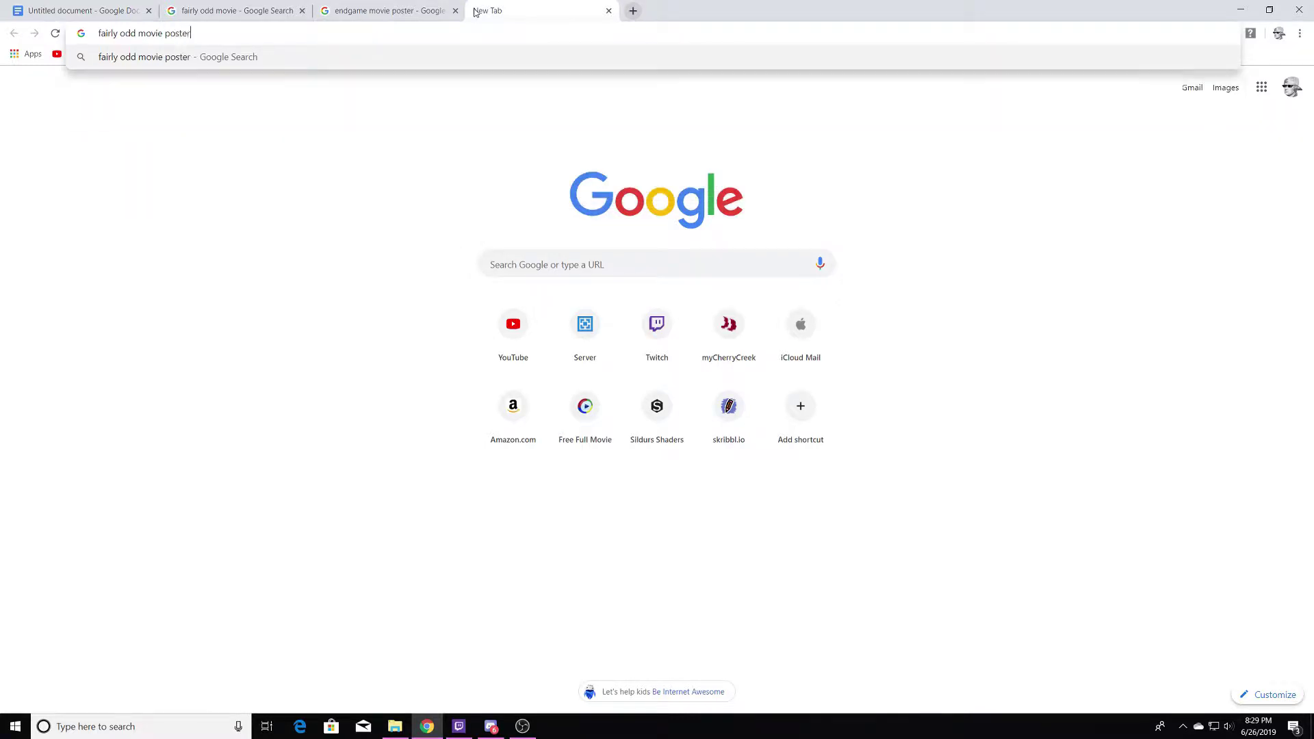
key("Return")
Save the A Fairly Odd Movie poster image as 'poster'.
left_click(156, 208)
right_click(446, 396)
left_click(487, 509)
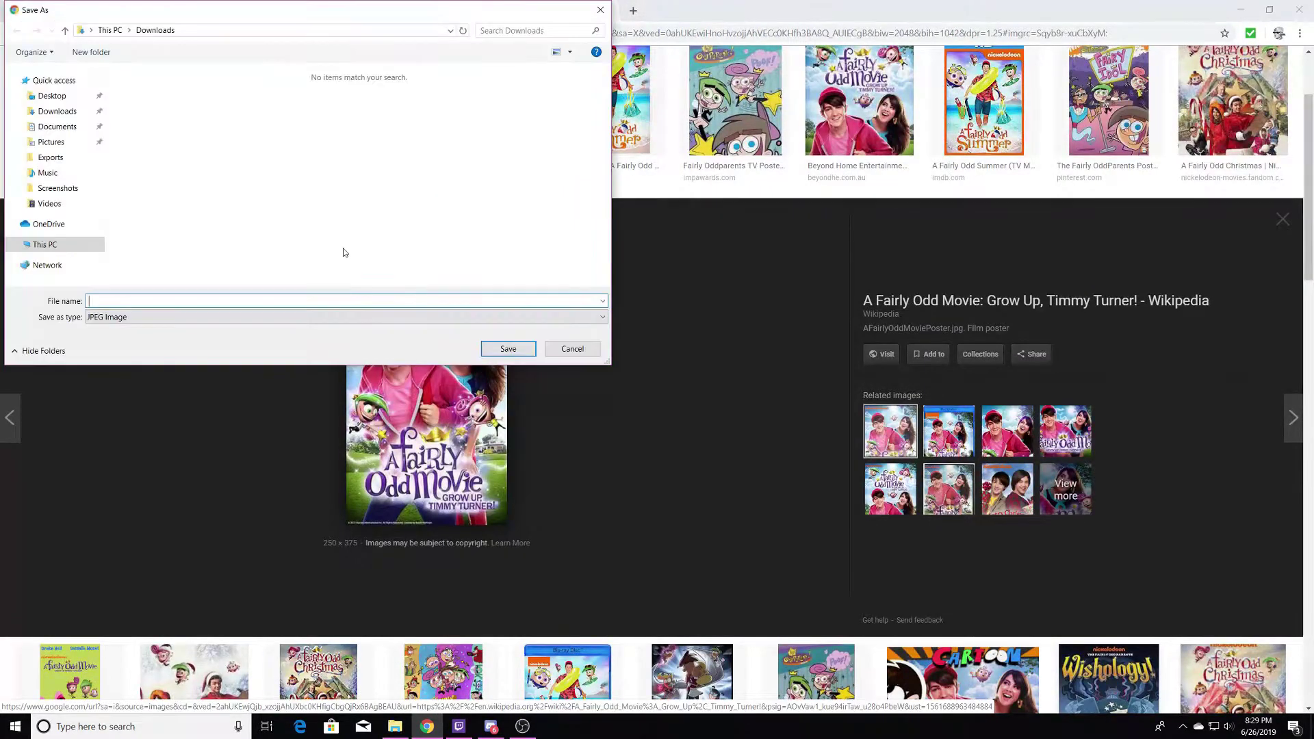
type("poster")
key("Return")
left_click(387, 10)
Save the Endgame poster image as 'endgame poster'.
left_click(203, 233)
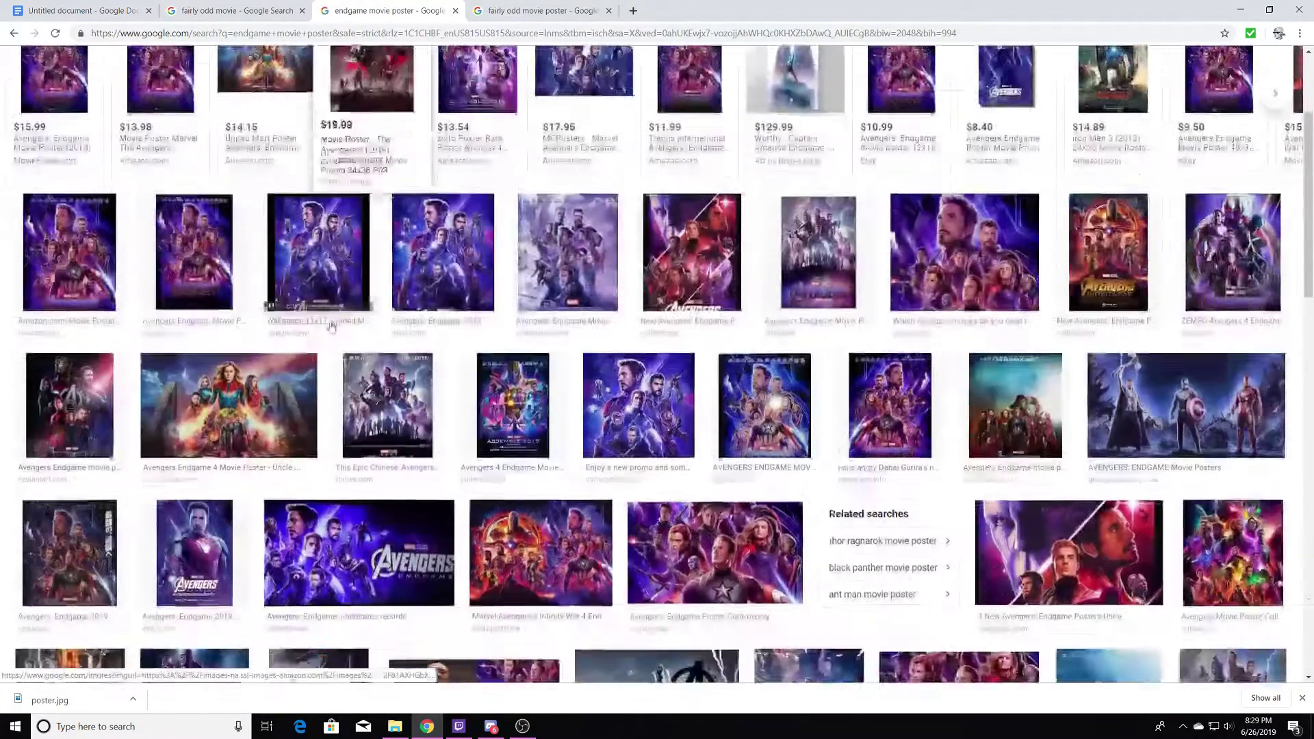
right_click(445, 340)
left_click(486, 452)
type("endgame poster")
key("Return")
Open the Pixlr X editor in a new tab after briefly loading and closing iPiccy.
key("ctrl+t")
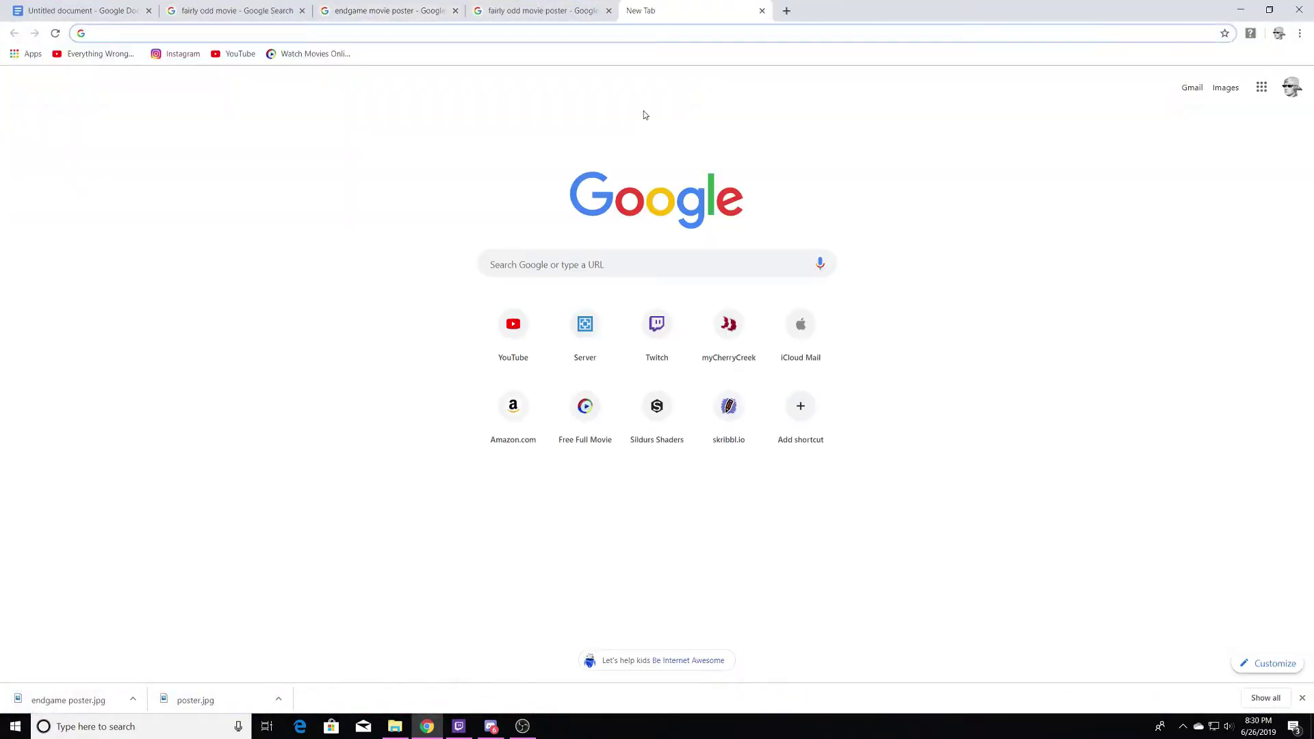
type("ipiccy")
key("Return")
left_click(762, 11)
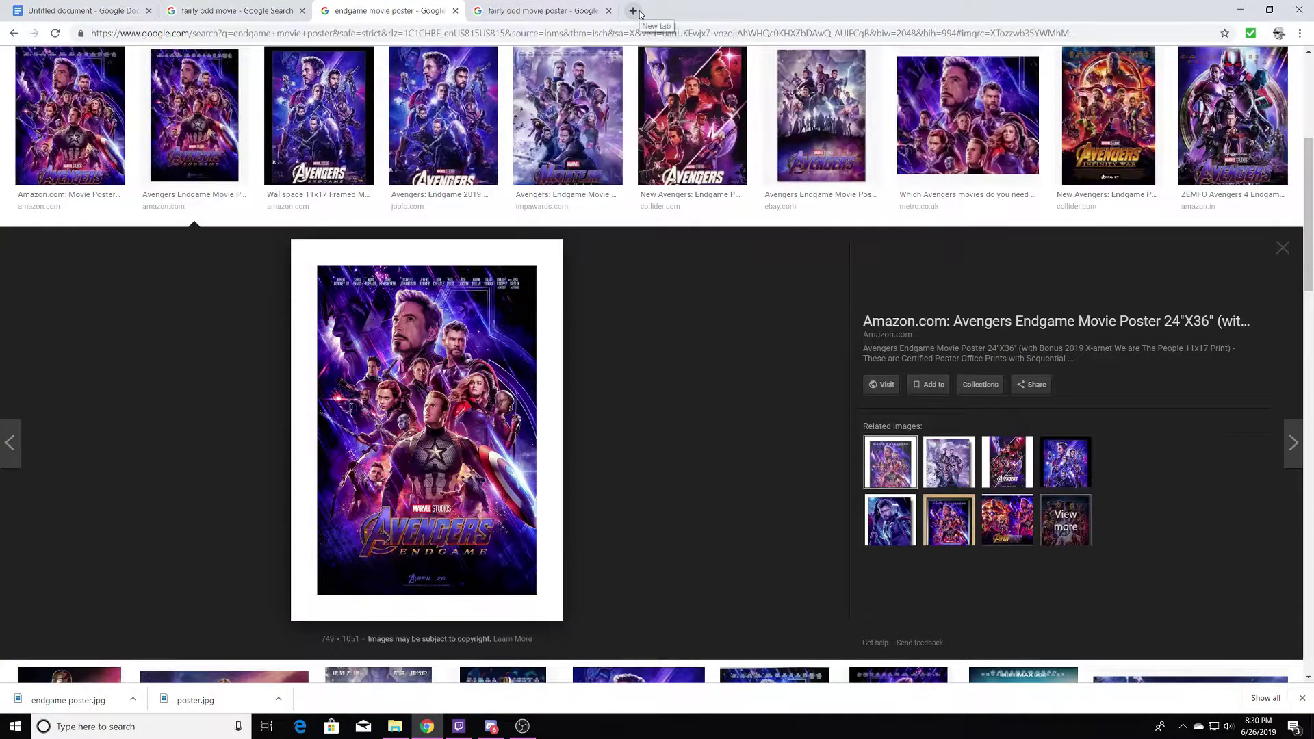
key("ctrl+t")
type("pixlr")
key("Return")
left_click(463, 329)
left_click(203, 700)
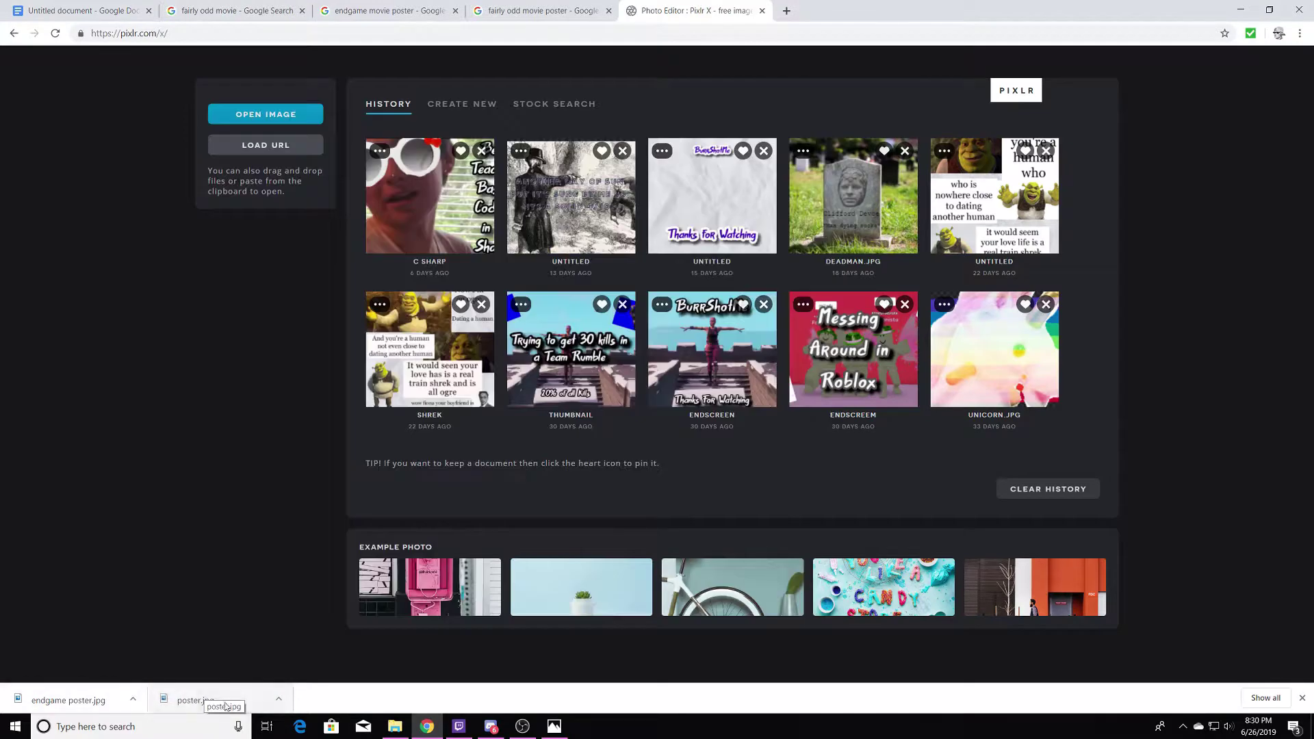
Load the Endgame poster into a new 1920×1080 Pixlr X canvas.
left_click(554, 727)
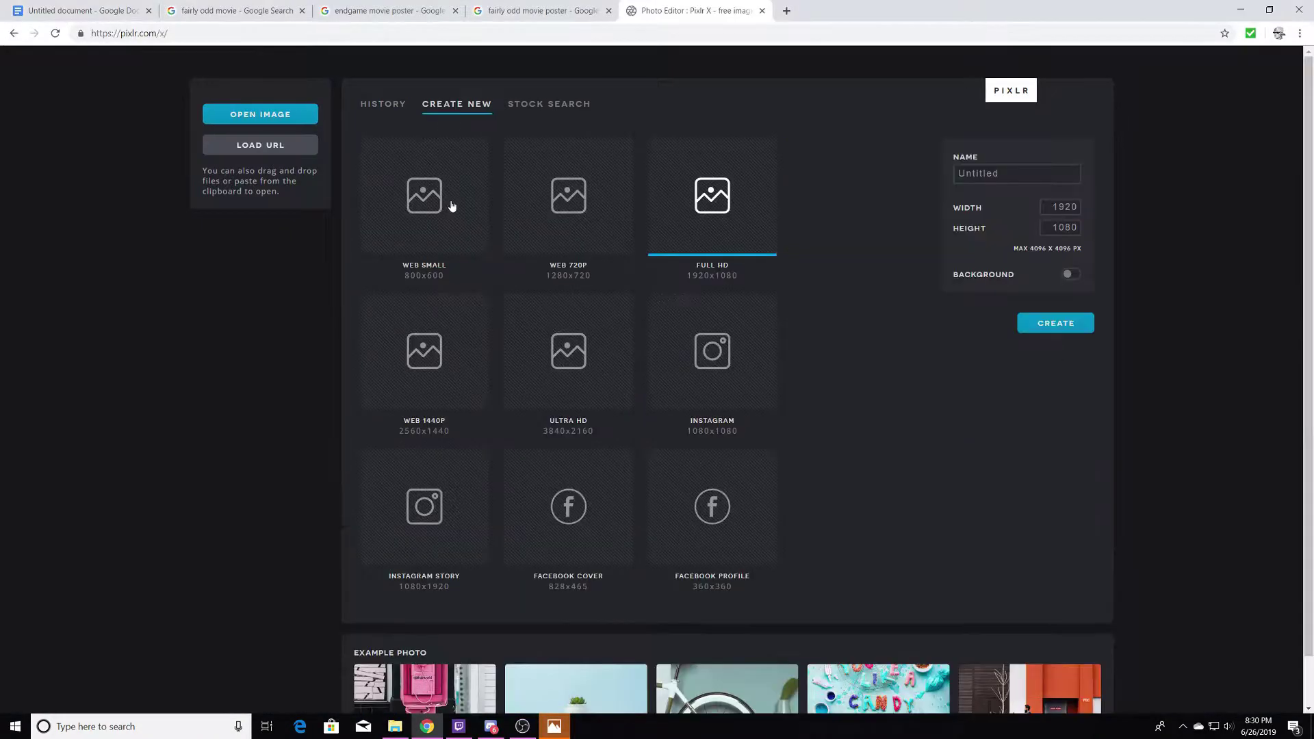
left_click(1041, 327)
left_click(556, 390)
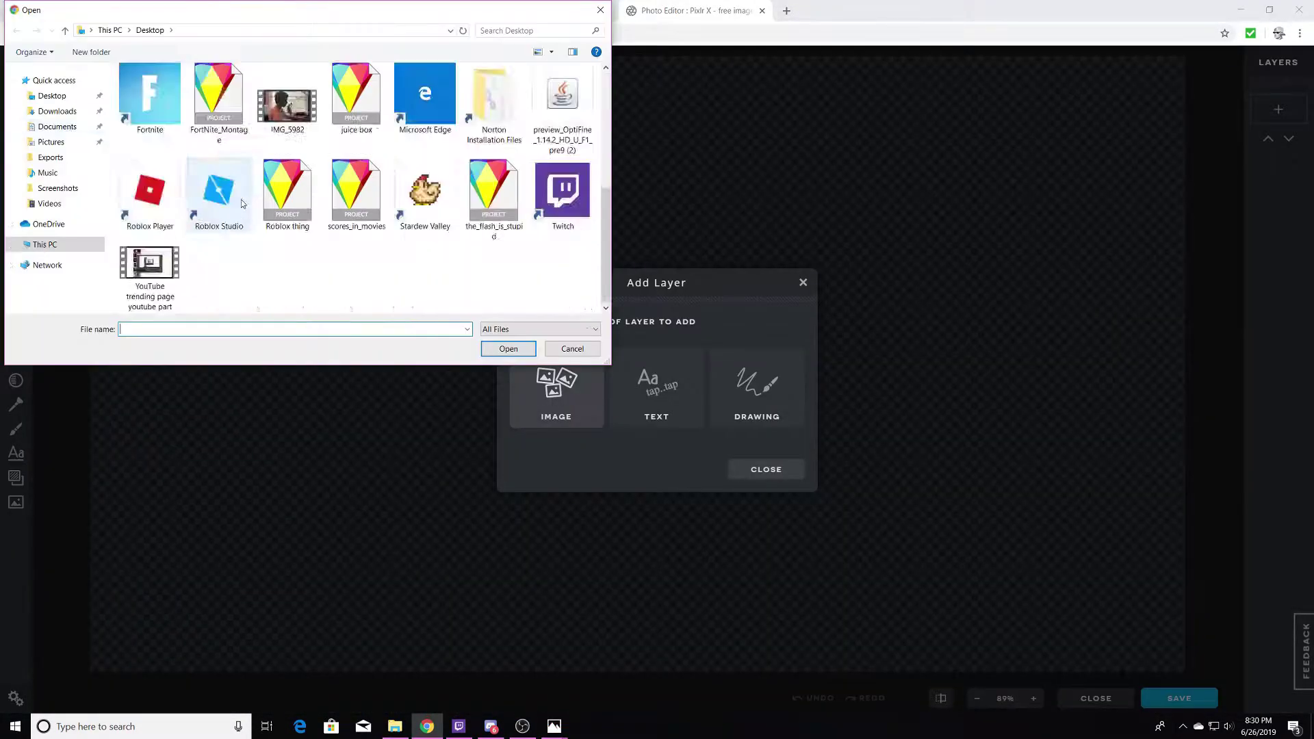
left_click(57, 111)
scroll(361, 200, "down", 5)
double_click(361, 201)
Cut a rectangle around Iron Man's face and brush away its leftover top-right edge.
left_click(16, 308)
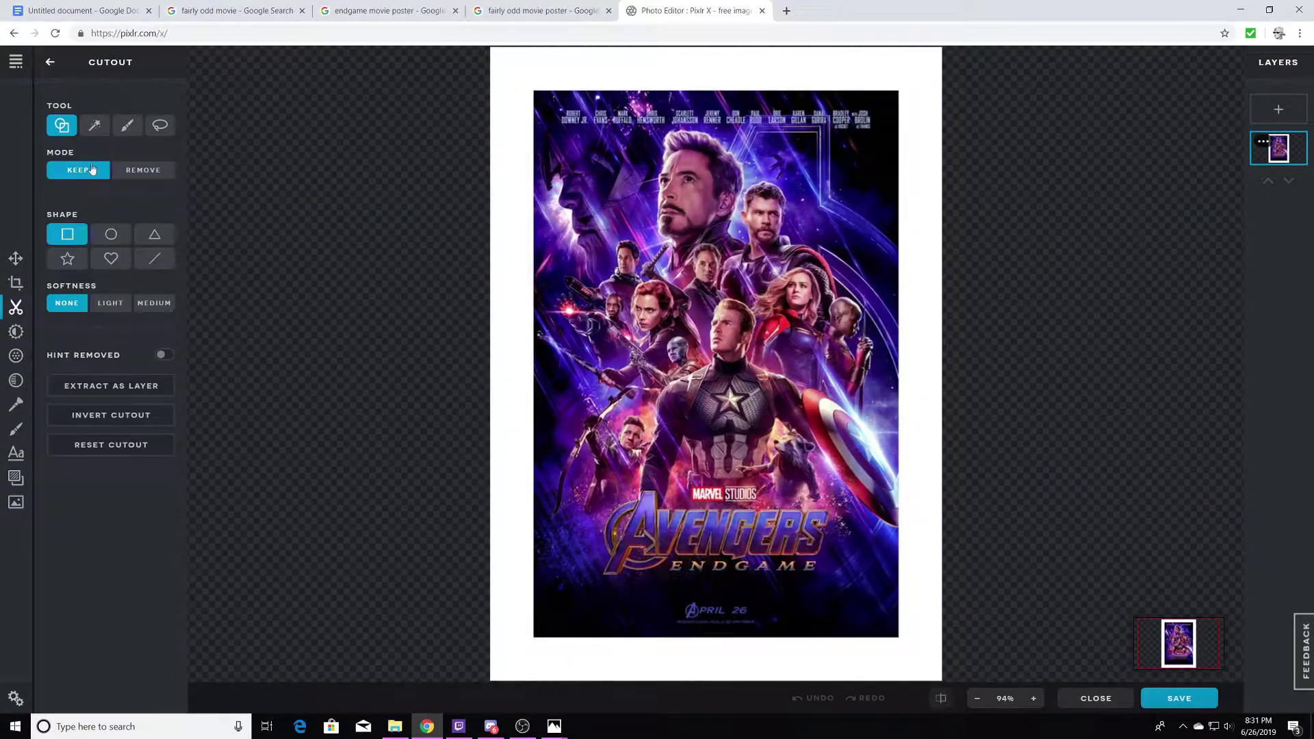
left_click(15, 283)
left_click(16, 404)
left_click(15, 356)
left_click(16, 308)
left_click_drag(722, 243, 658, 130)
key("ctrl+z")
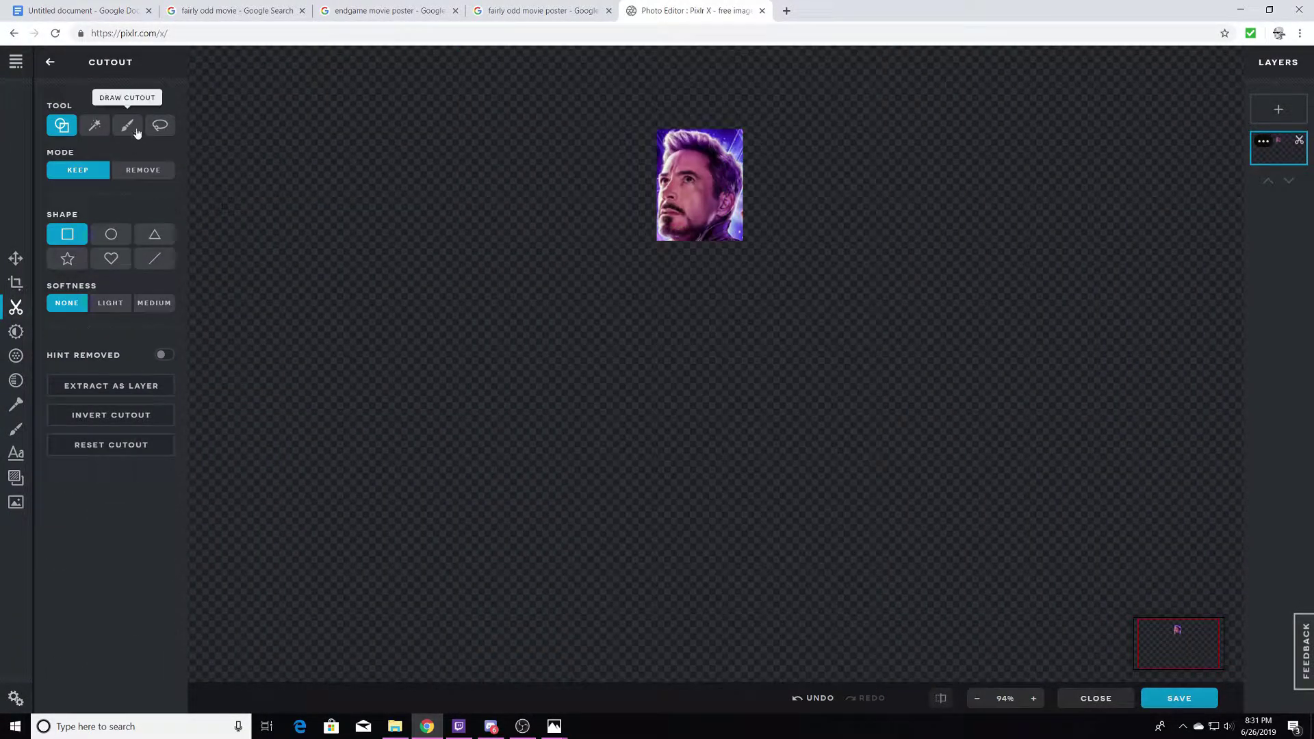
left_click(127, 125)
left_click(145, 171)
left_click_drag(745, 106, 746, 136)
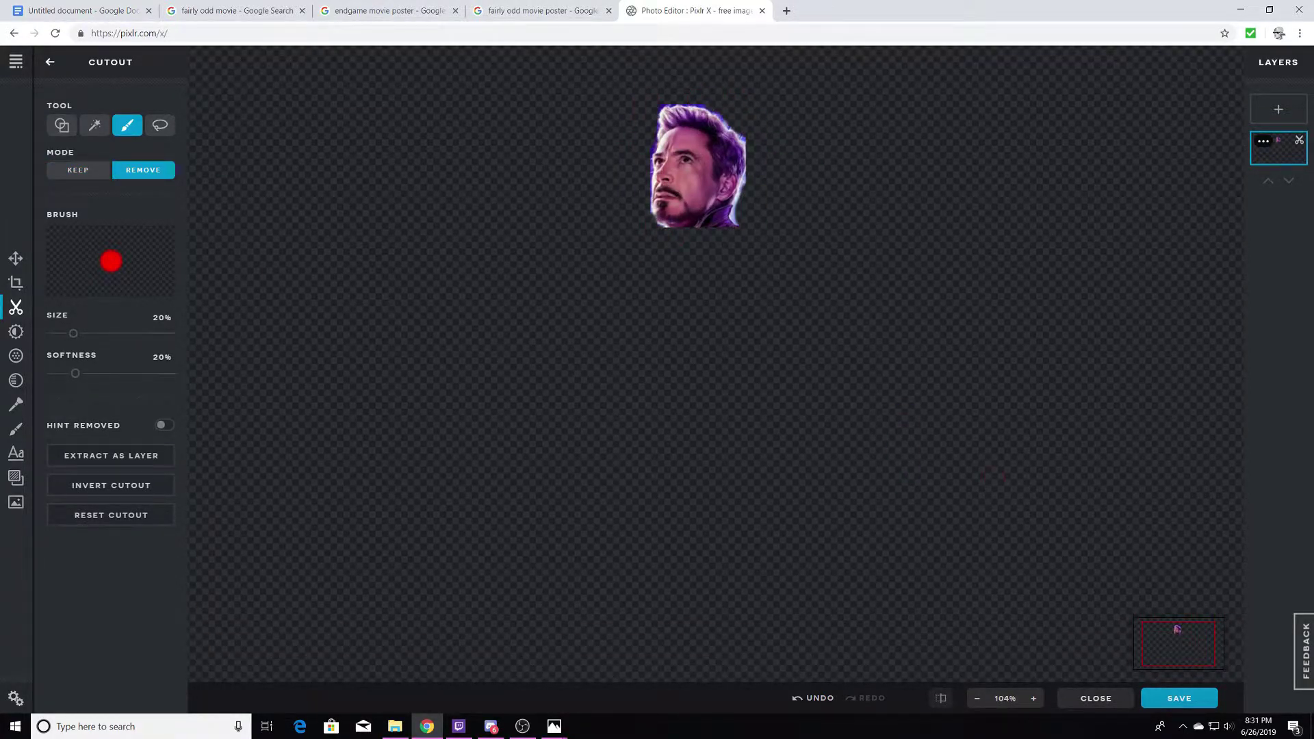
Remove the blue patch above Iron Man's hair and download the cutout as 'ironma face'.
left_click(16, 258)
scroll(644, 315, "up", 5)
left_click(643, 315)
left_click(16, 308)
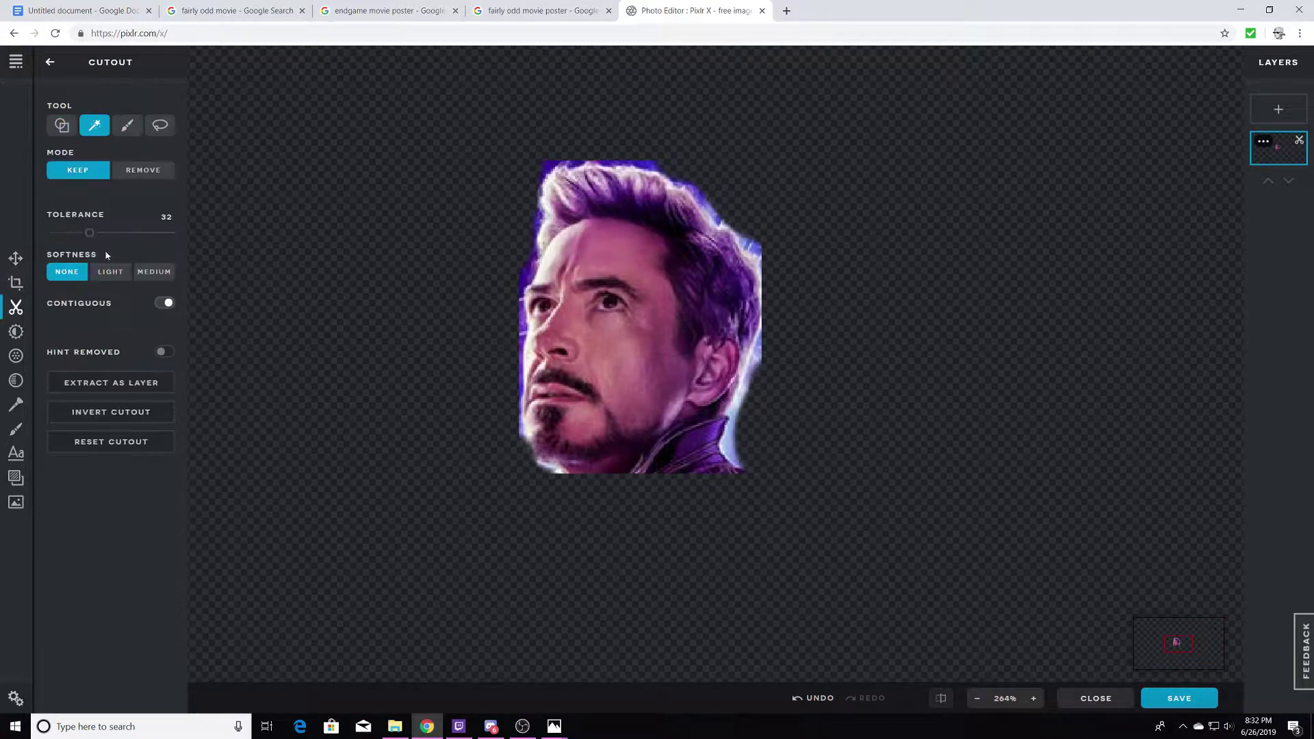
left_click(705, 205, "alt")
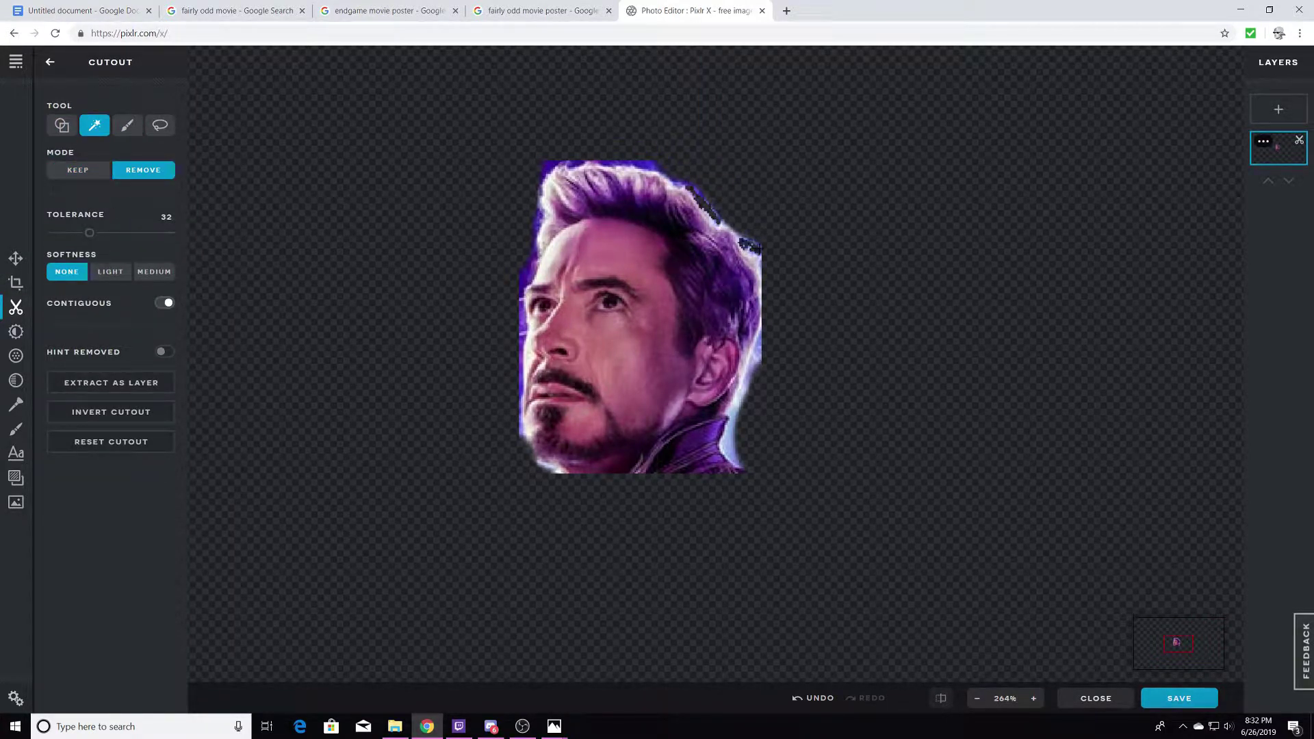
left_click(127, 126)
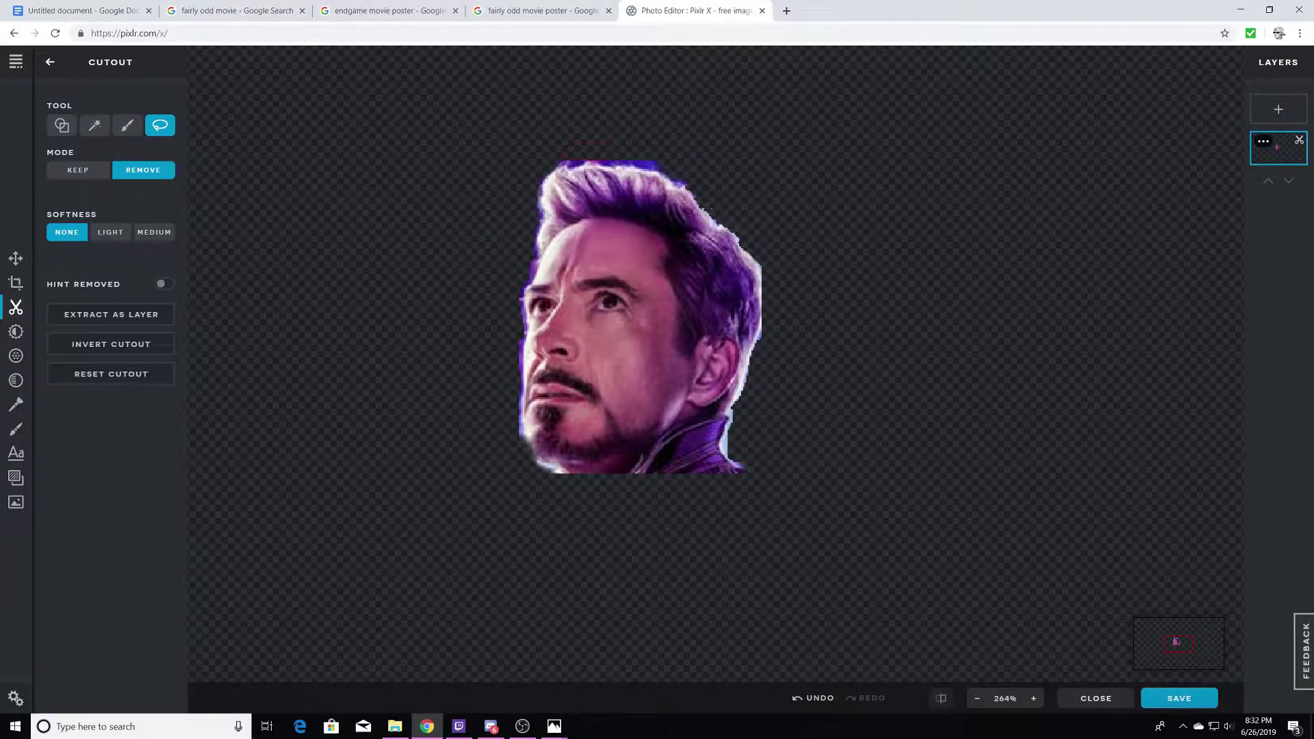
key("ctrl+s")
type("ce")
key("Return")
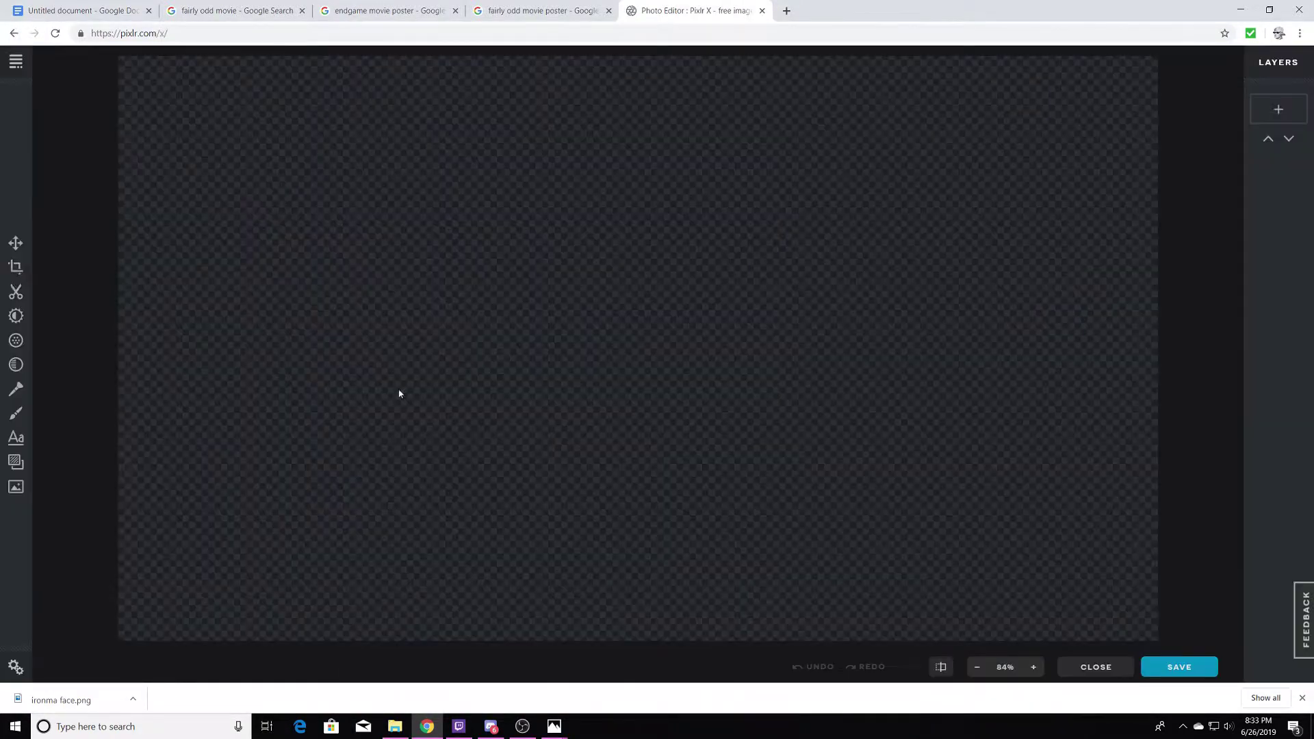
Re-add the Endgame poster as a layer and cut a circle around Thor's head.
left_click(1278, 109)
left_click(541, 10)
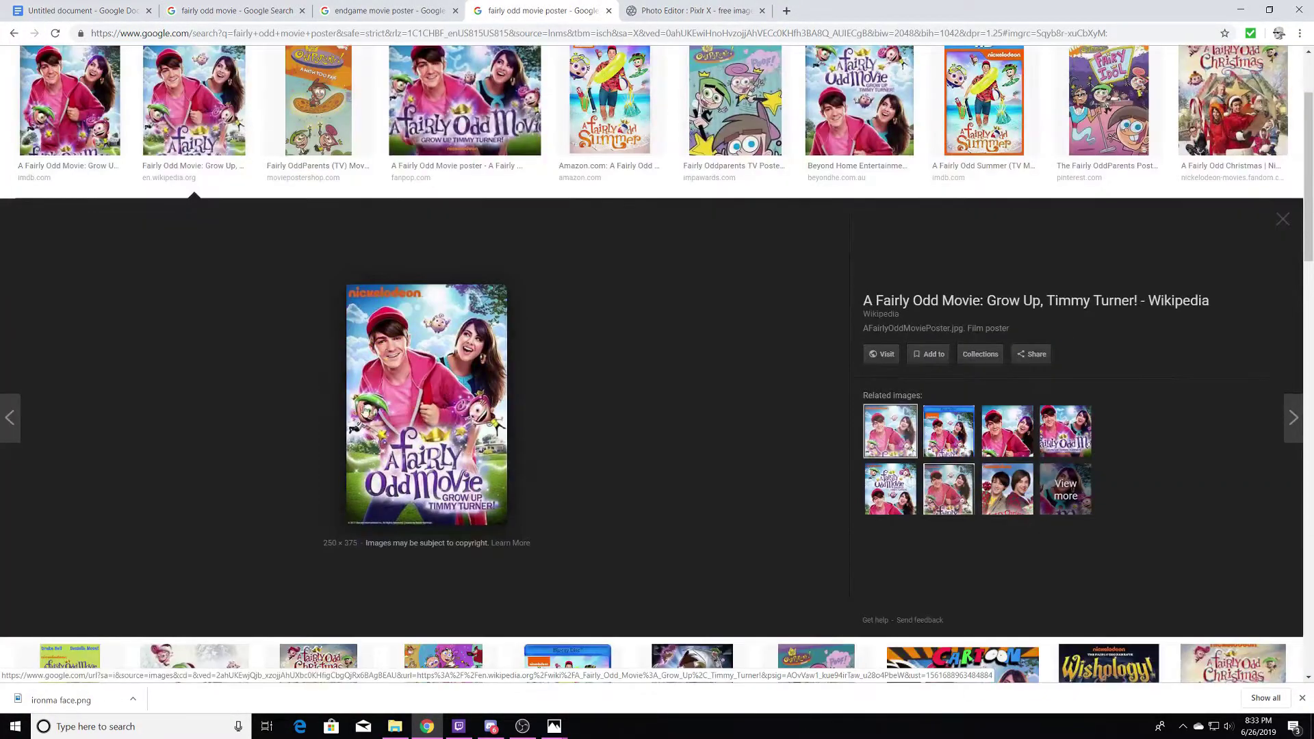
left_click(691, 11)
left_click(556, 379)
double_click(298, 176)
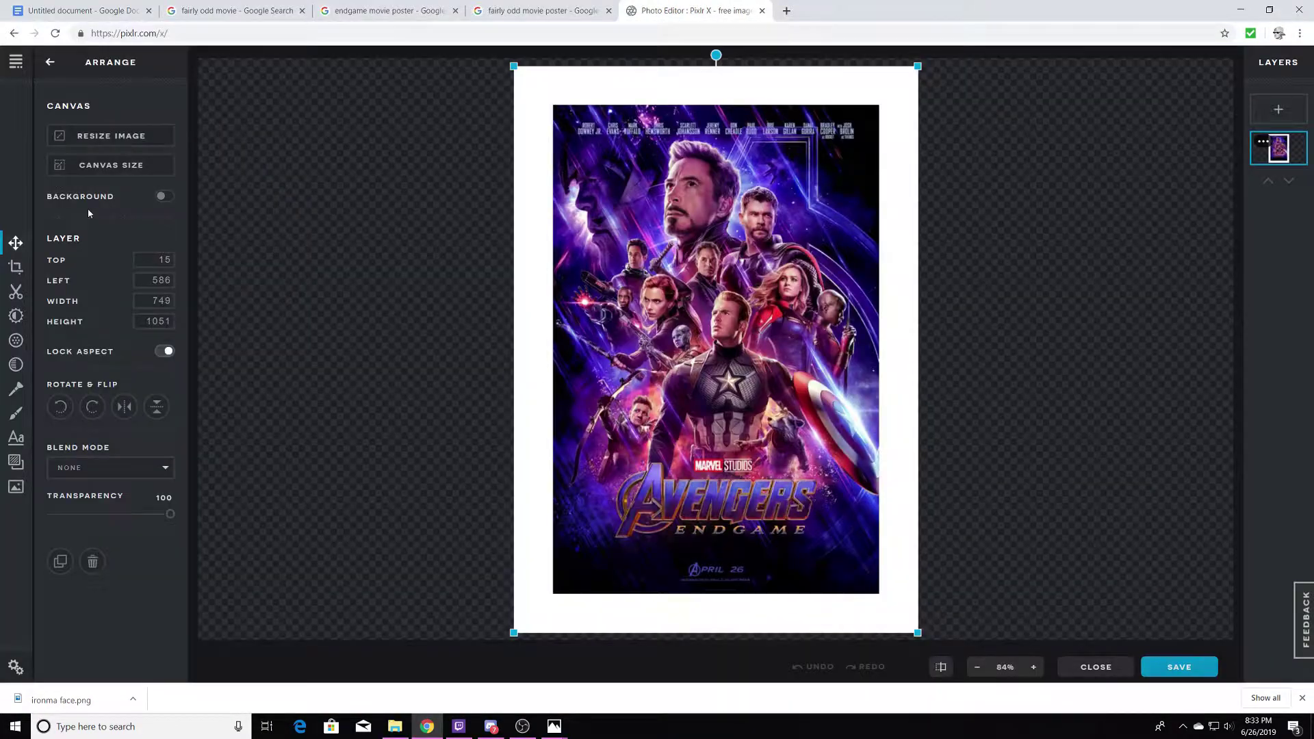
left_click(16, 315)
left_click(15, 291)
left_click_drag(733, 185, 784, 251)
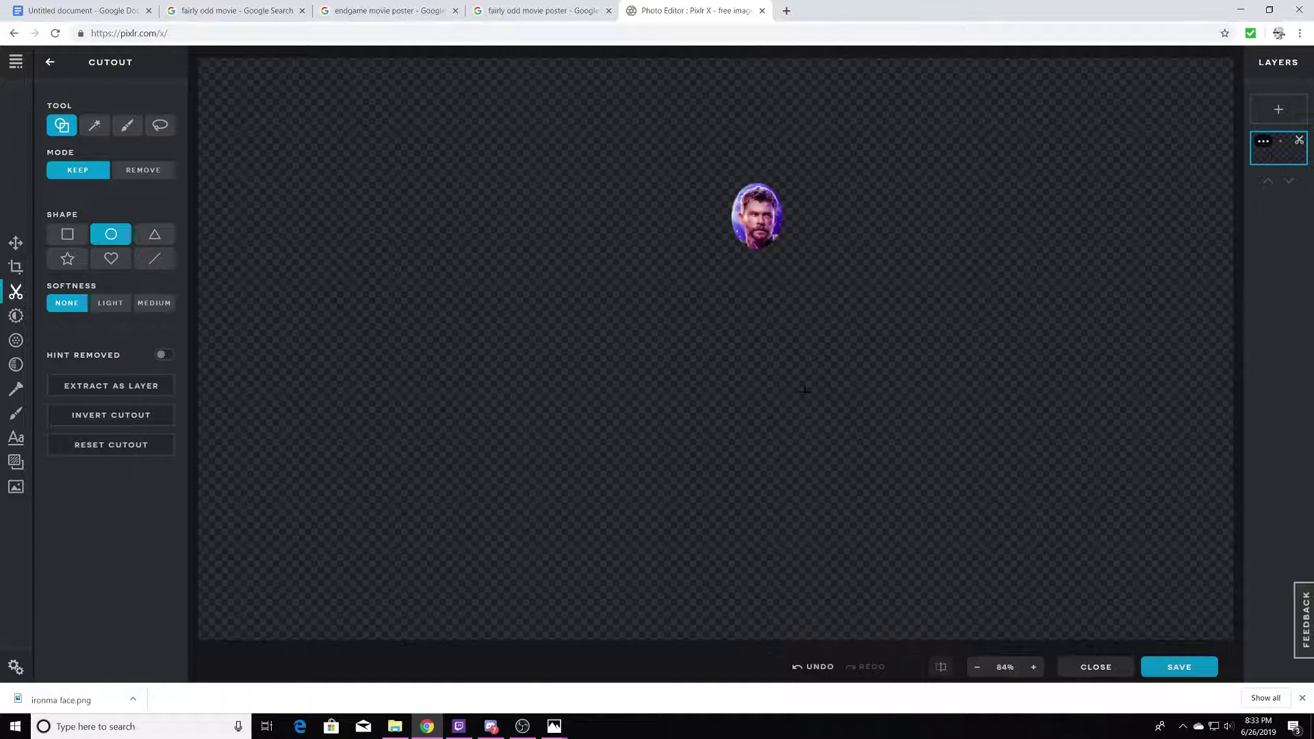
Brush away the left edge around Thor's face and download it as 'thor head'.
left_click(15, 243)
left_click(16, 291)
left_click(127, 125)
left_click(143, 170)
mouse_move(479, 226)
left_mouse_down()
mouse_move(514, 431)
mouse_move(507, 185)
mouse_move(671, 137)
mouse_move(725, 239)
left_mouse_up()
left_click(1179, 668)
type("thor head")
left_click(919, 466)
Close the image and start a new document with poster.jpg as an image layer.
left_click(1096, 667)
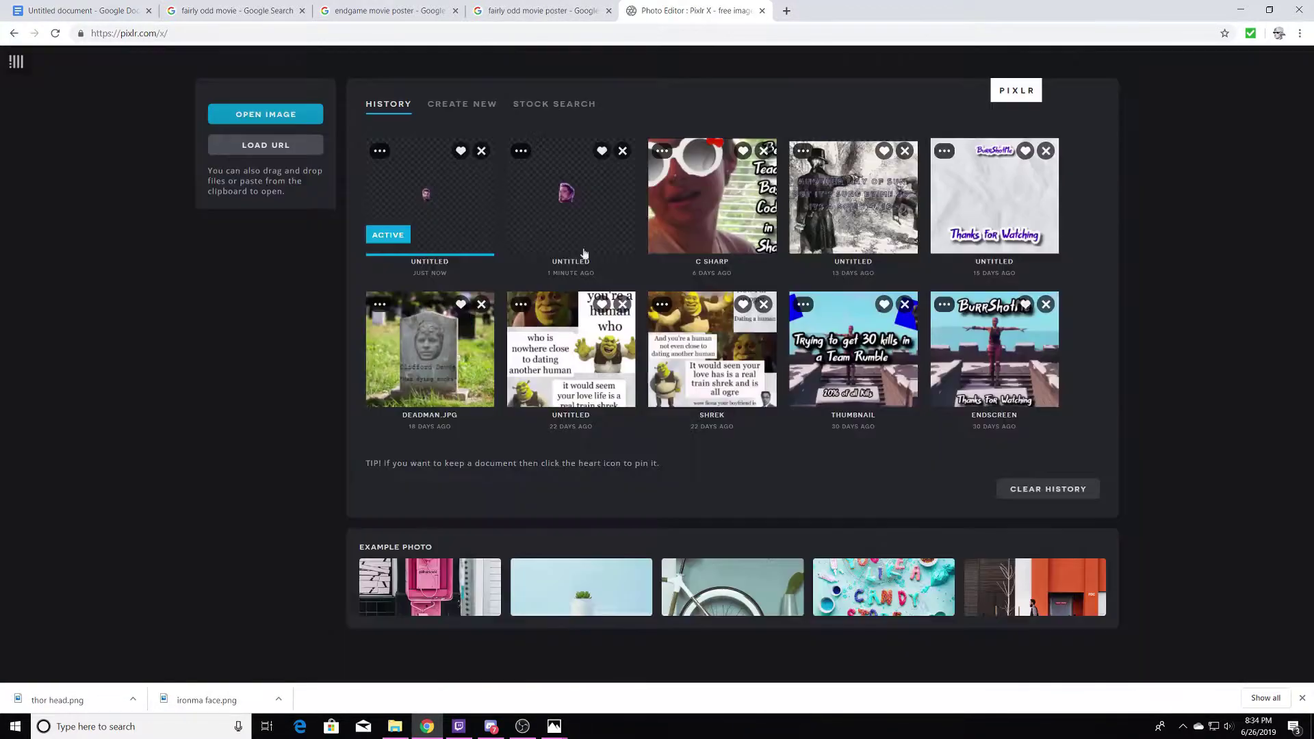
left_click(454, 100)
left_click(1056, 322)
left_click(1279, 110)
left_click(556, 383)
type("poster")
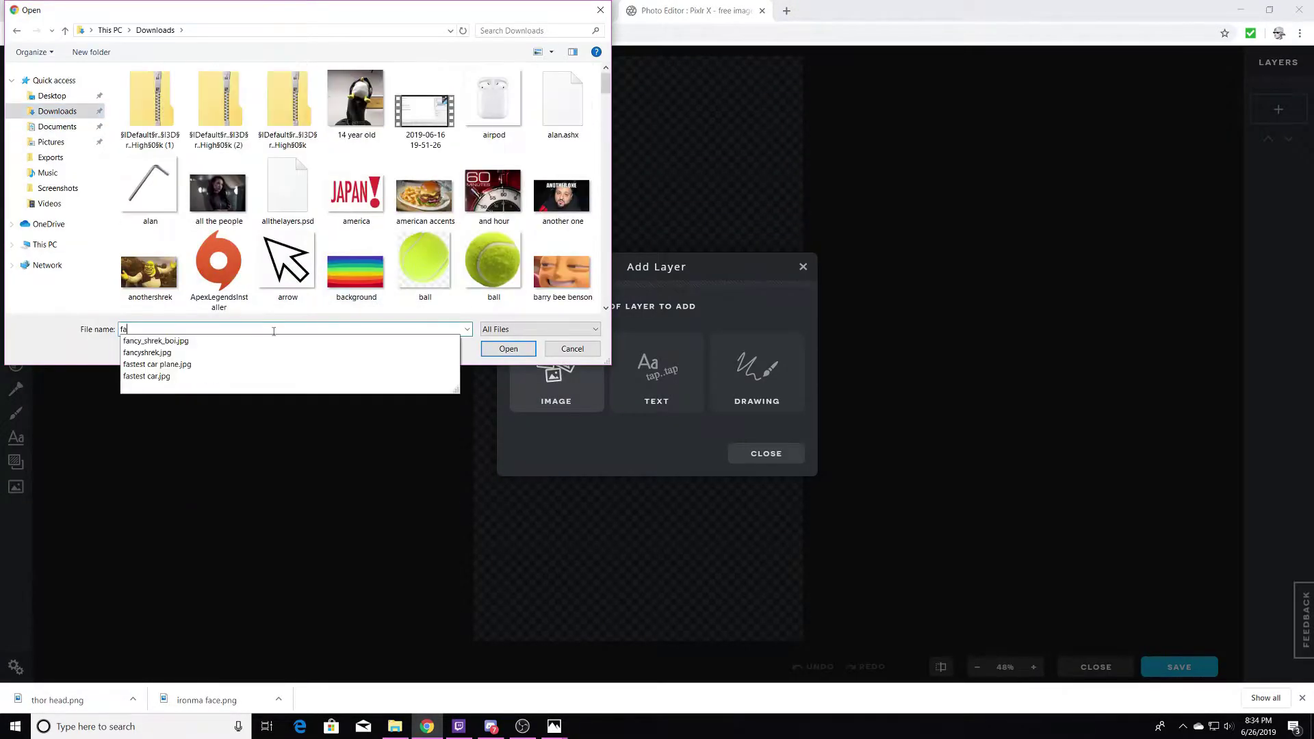
key("Return")
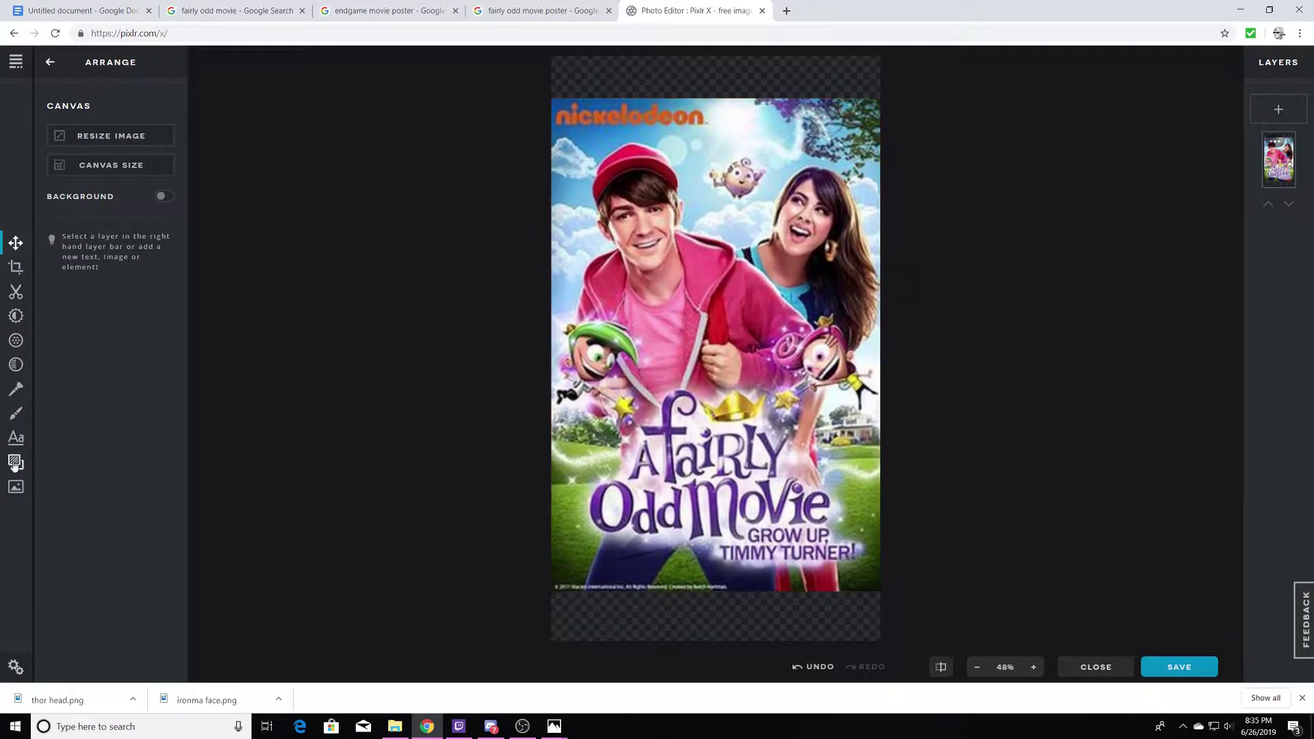
Add the saved face cutout as a layer and enlarge it over the boy's face.
left_click(1278, 110)
left_click(556, 383)
type("thor")
key("Return")
mouse_move(479, 118)
left_mouse_down()
mouse_move(443, 168)
mouse_move(696, 312)
left_mouse_up()
scroll(443, 168, "down", 3)
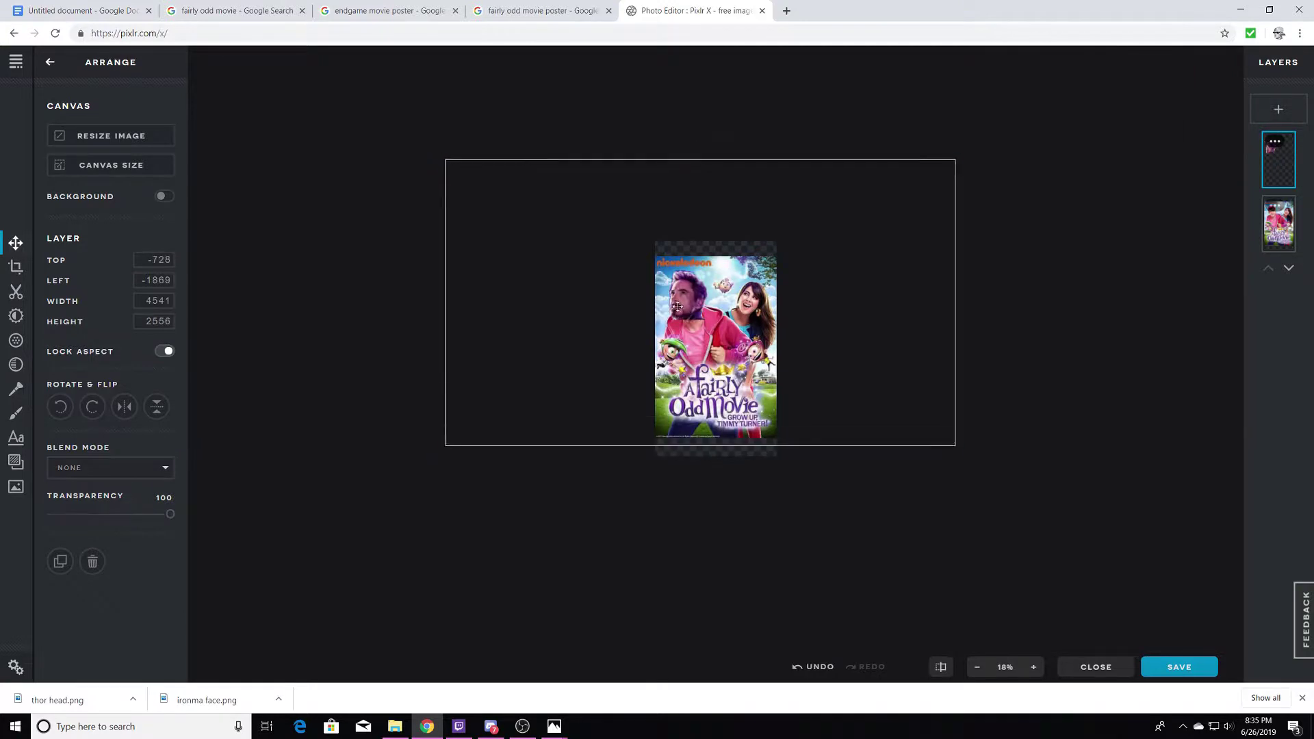
scroll(697, 312, "up", 3)
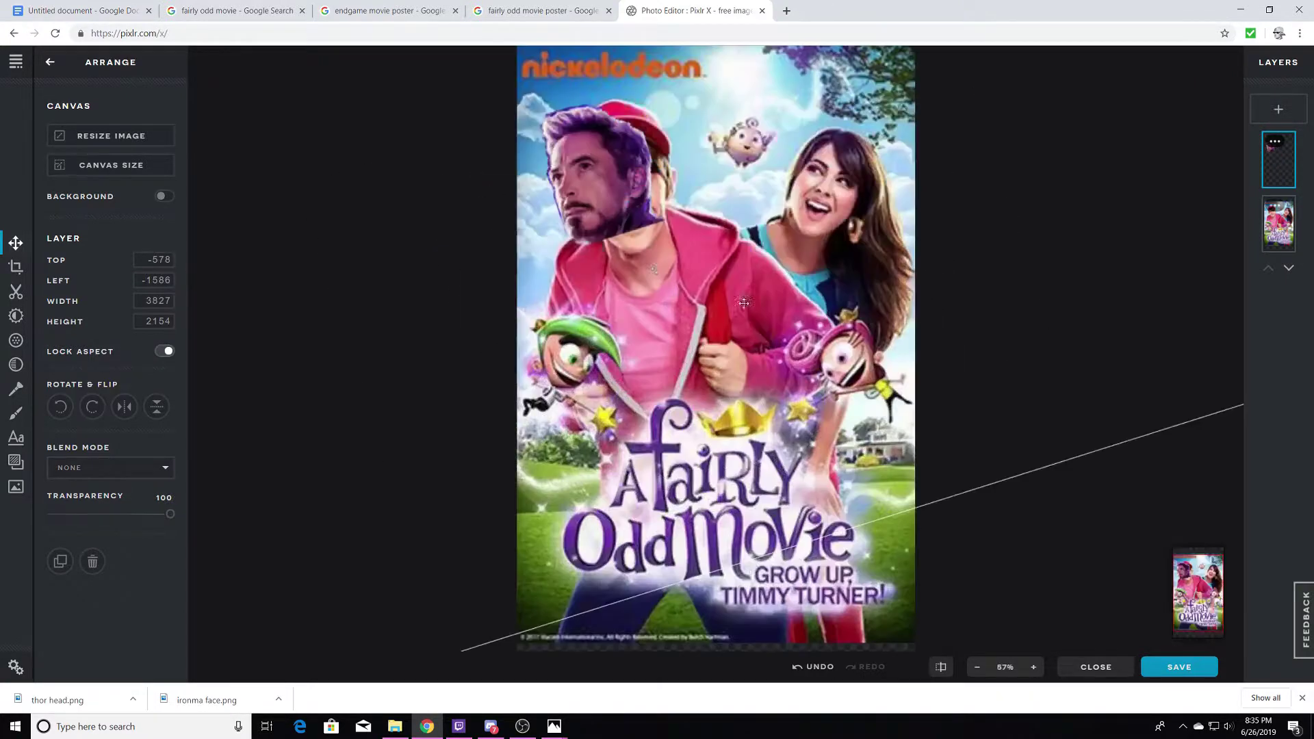
Try healing and blurring the edges of the pasted face, undoing the heal stroke.
key("r")
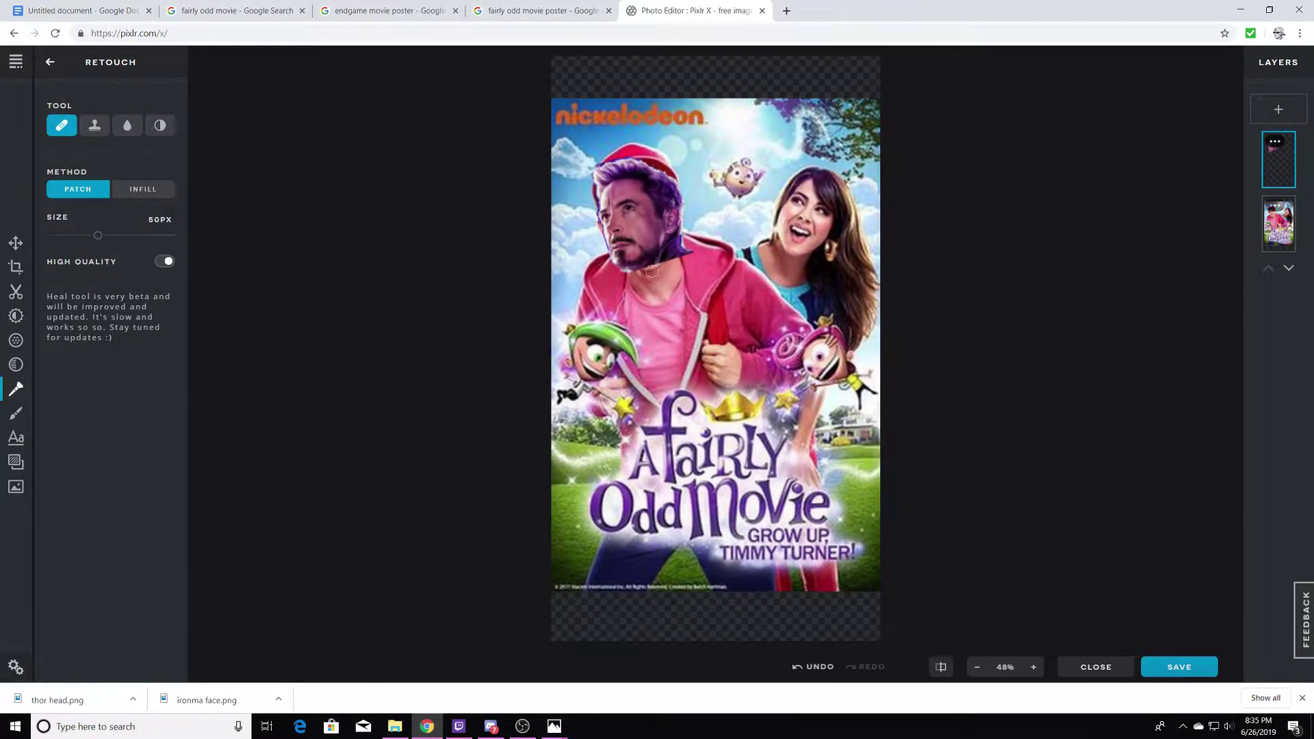
left_click_drag(652, 271, 657, 273)
key("ctrl+z")
scroll(652, 271, "up", 3)
left_click(16, 413)
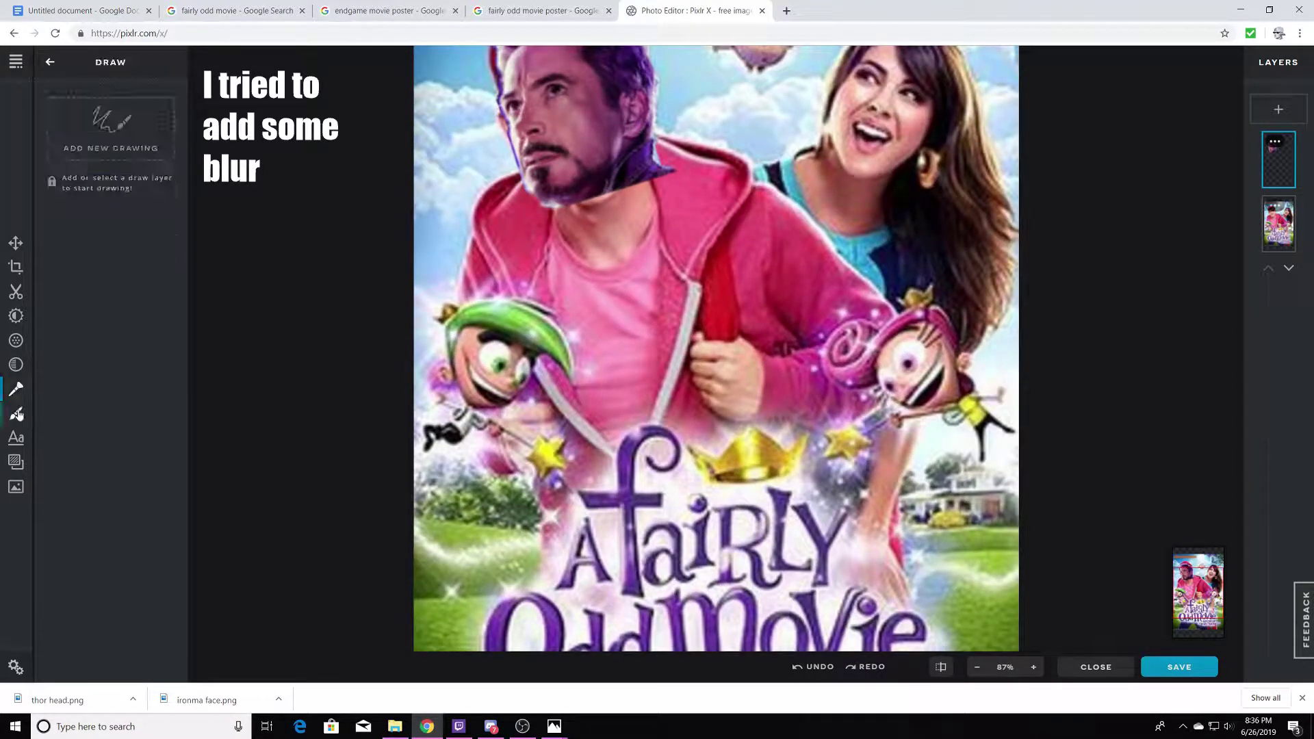
key("r")
left_click(128, 126)
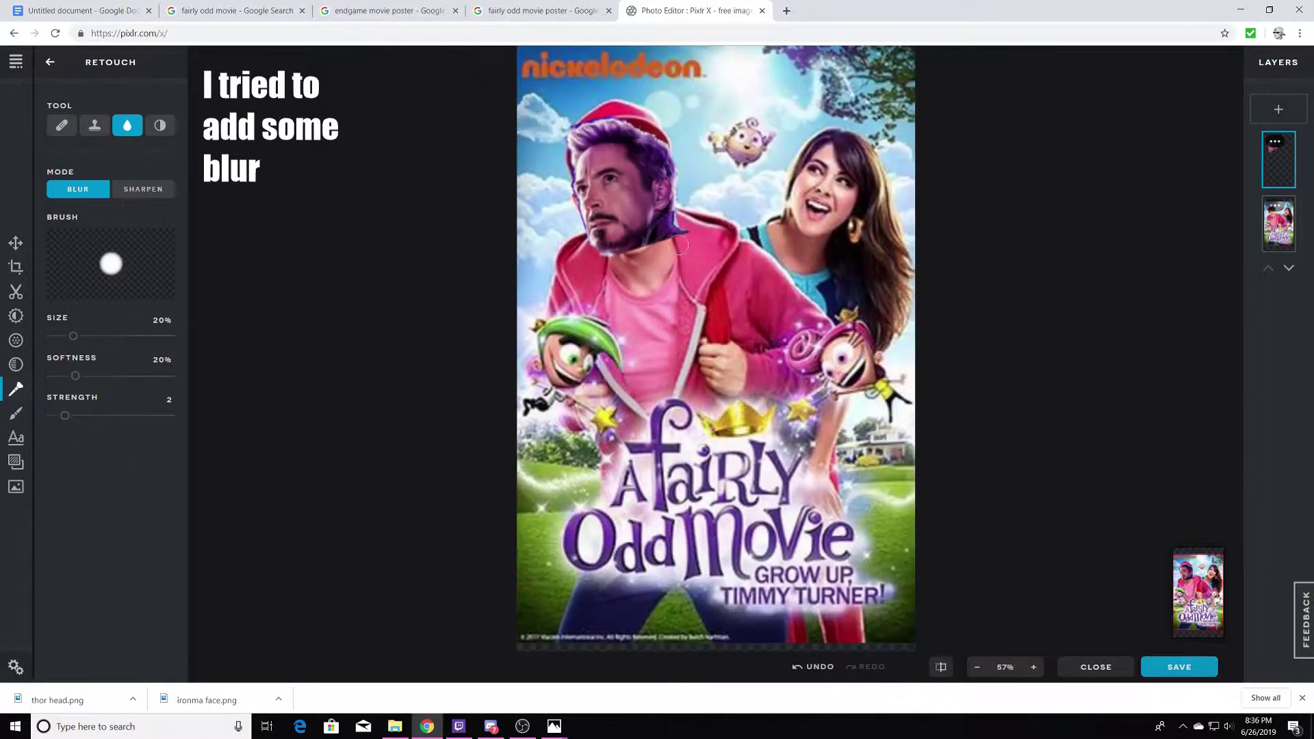
scroll(579, 177, "up", 2)
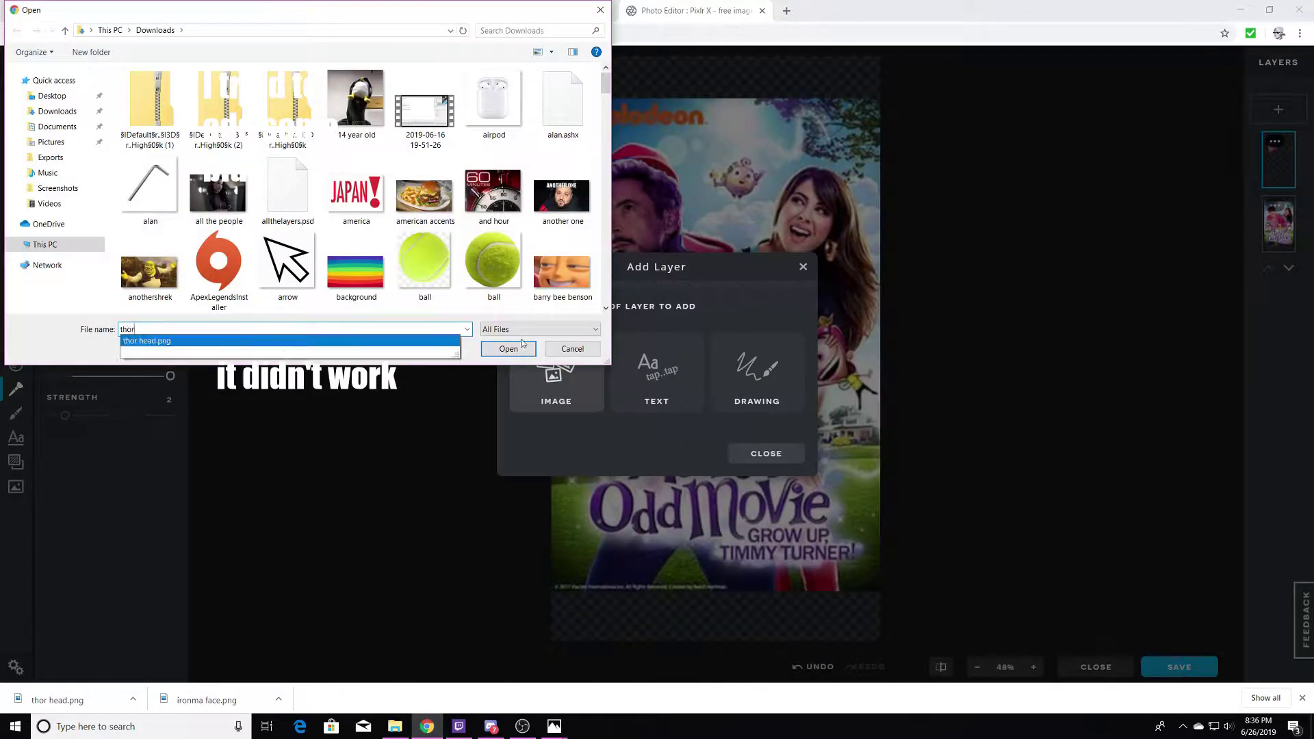
Add Thor's head as a new layer and shrink it over the woman's face.
left_click(508, 348)
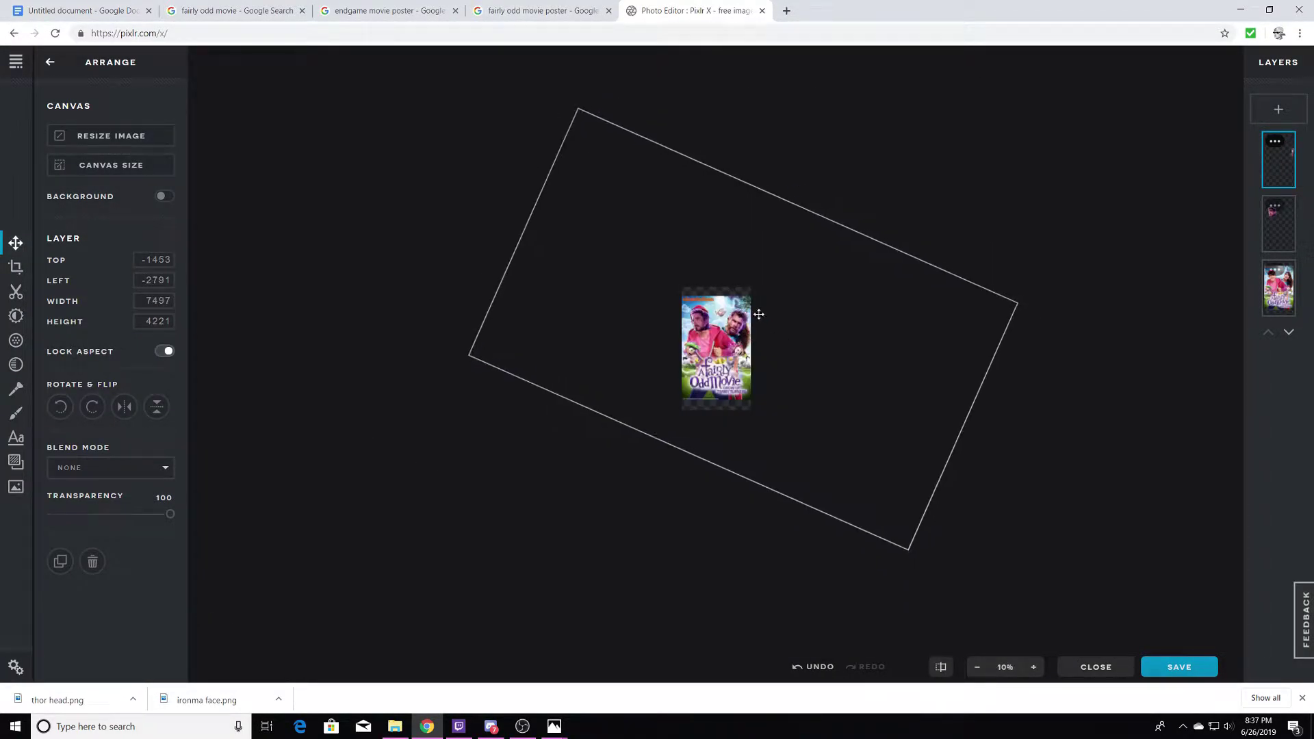
left_click_drag(566, 89, 601, 137)
scroll(828, 301, "up", 2)
key("r")
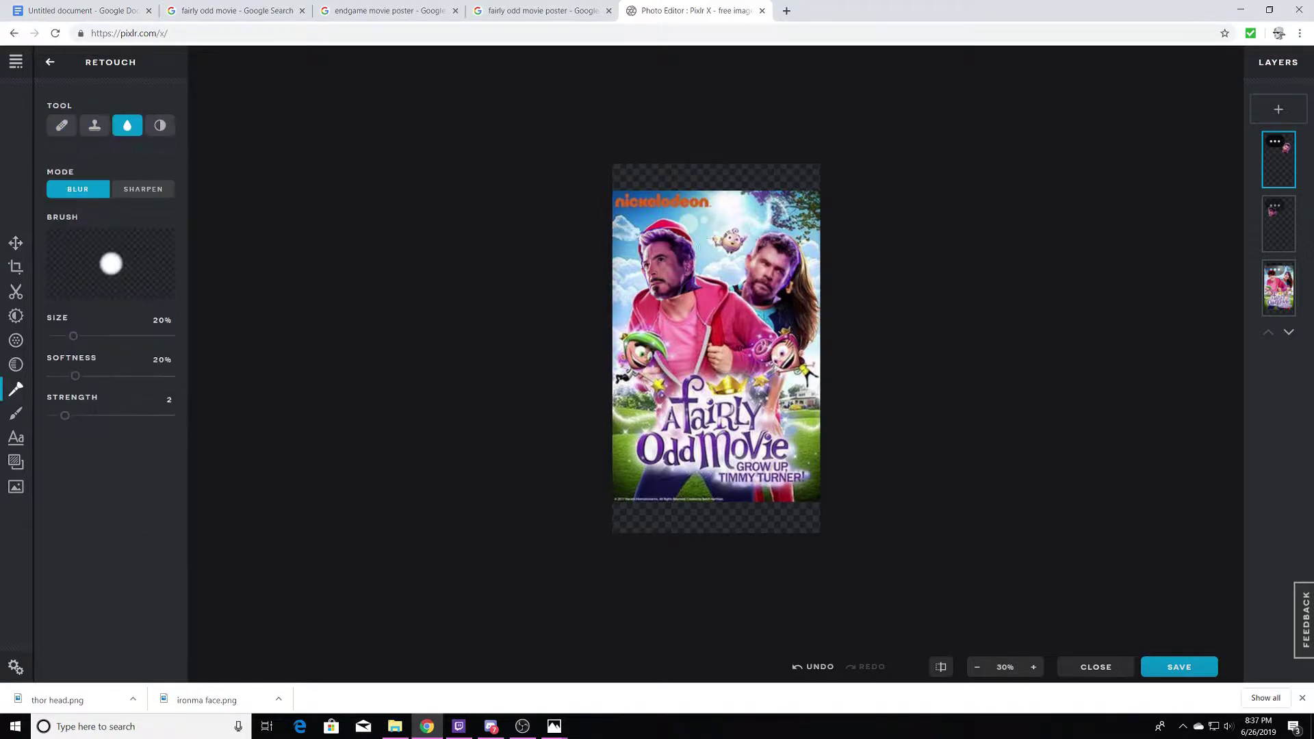
scroll(847, 123, "up", 2)
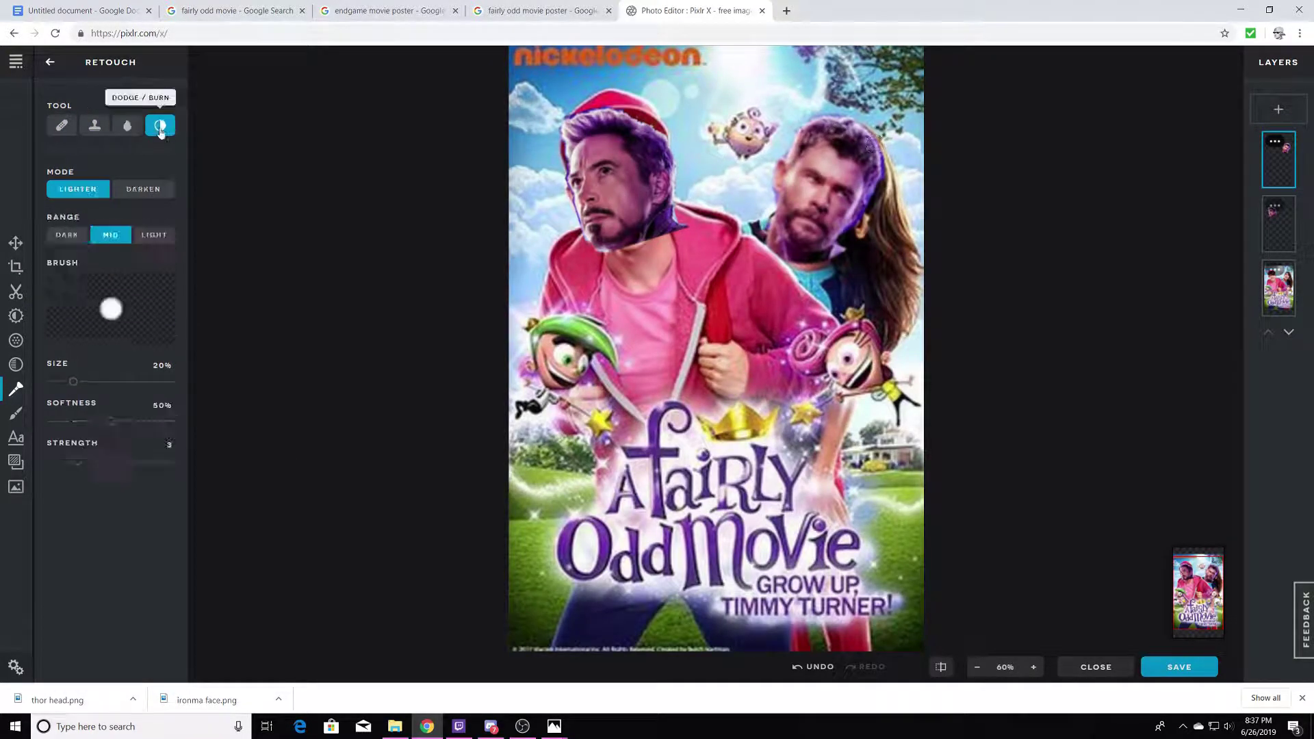
left_click(62, 125)
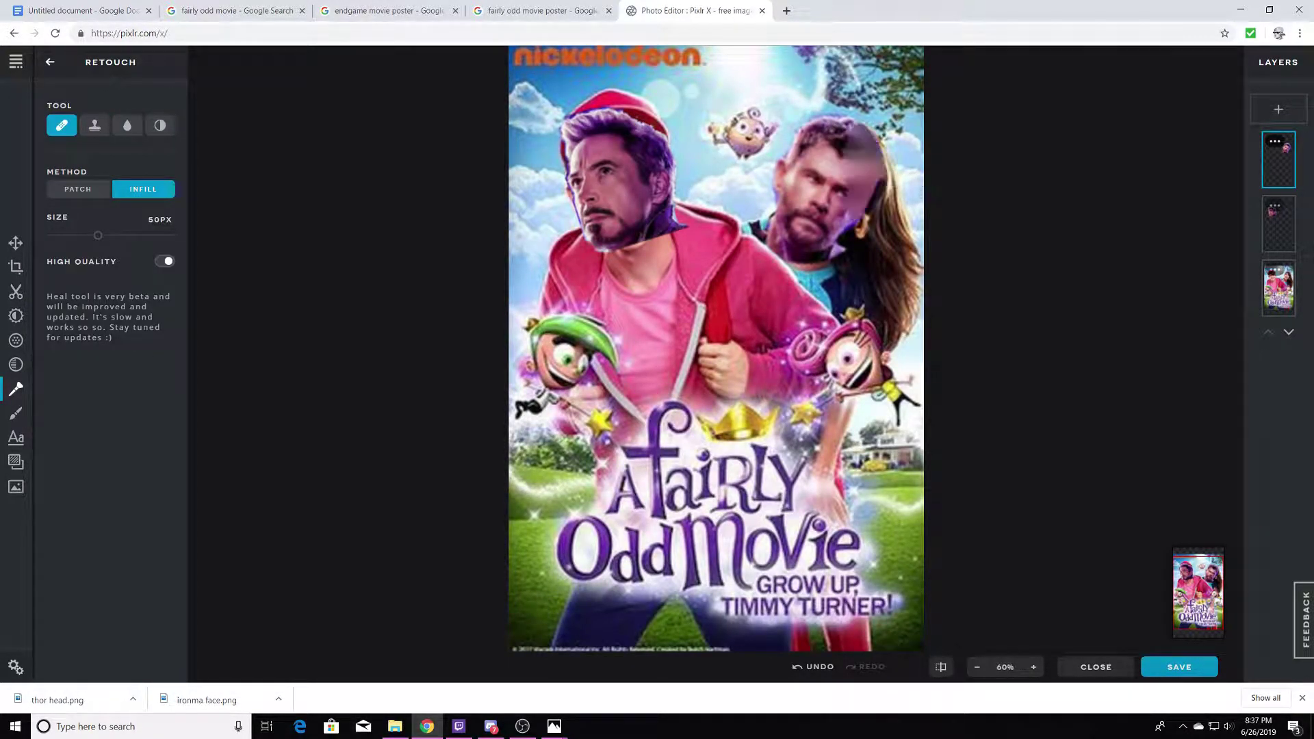
left_click(127, 125)
right_click(886, 171)
scroll(623, 306, "down", 1)
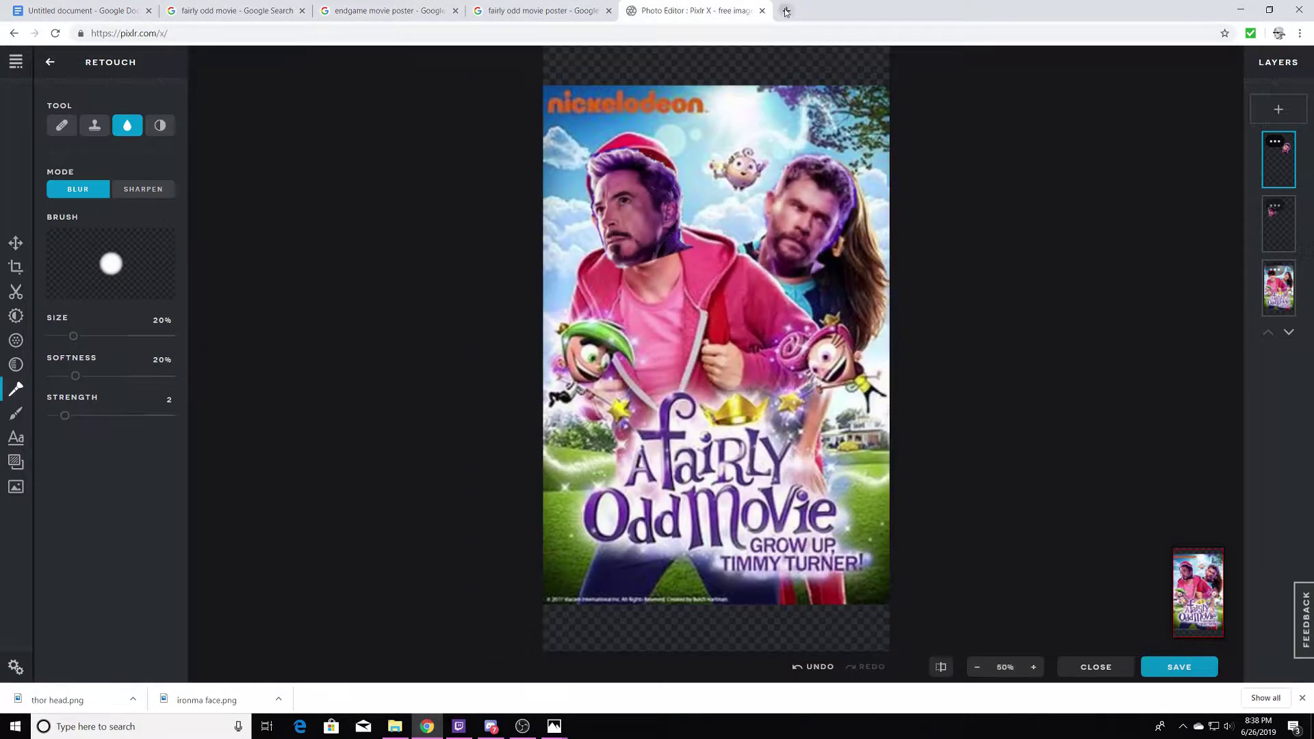
Search Chrome for 'arc reactor', save an image, and add it as a layer on the boy's chest.
left_click(786, 11)
type("arc reactor")
key("Return")
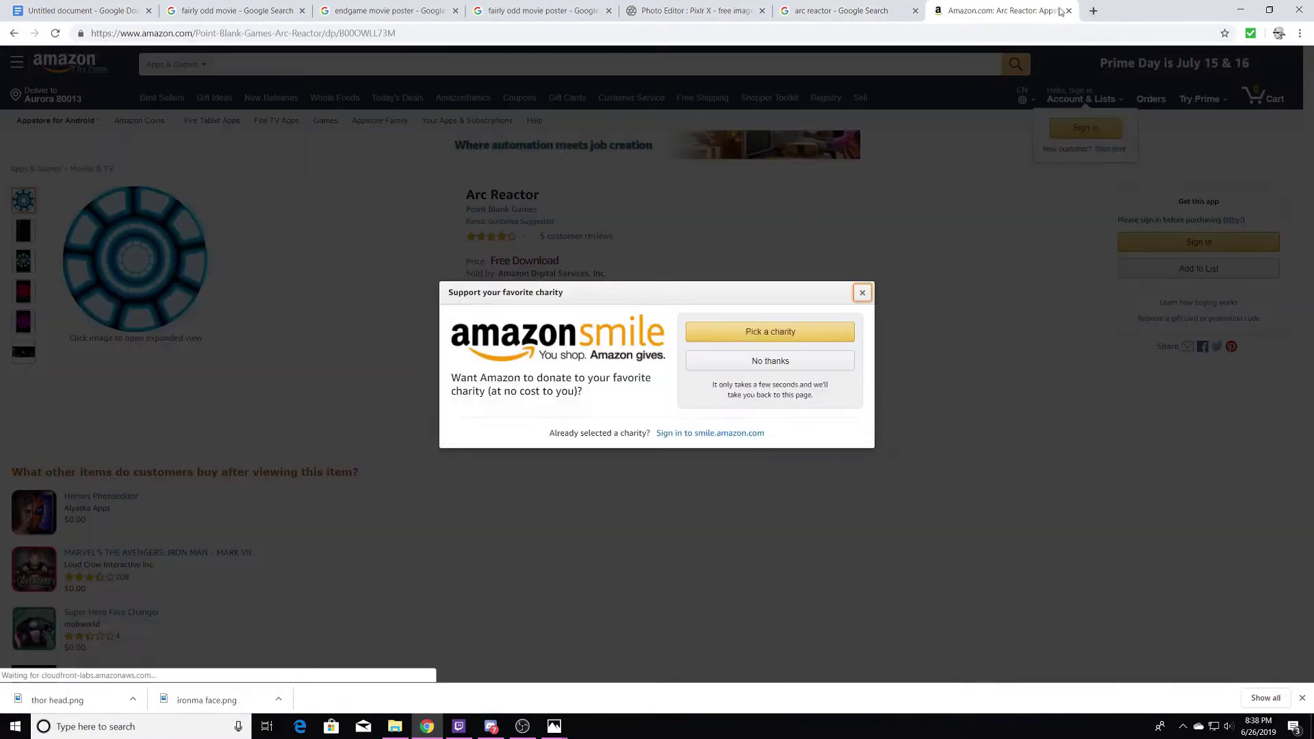
left_click(1068, 10)
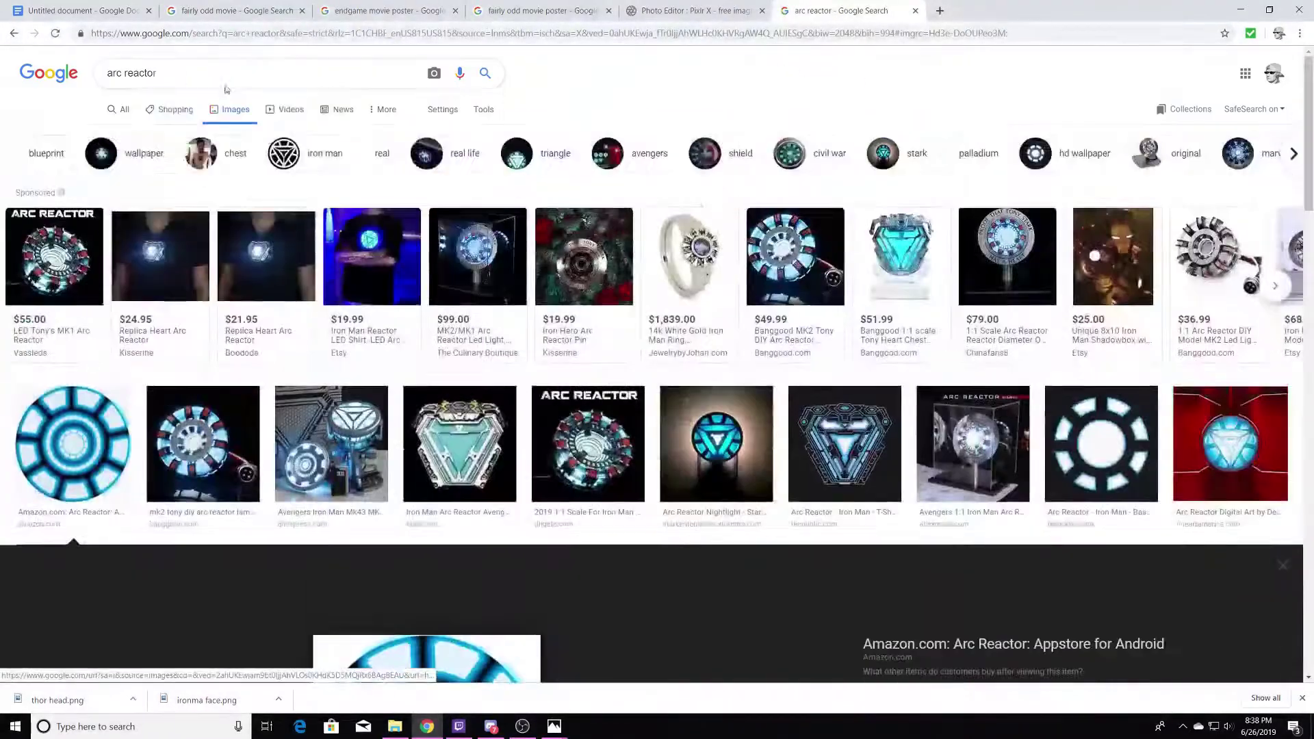
right_click(425, 381)
key("Return")
left_click(692, 10)
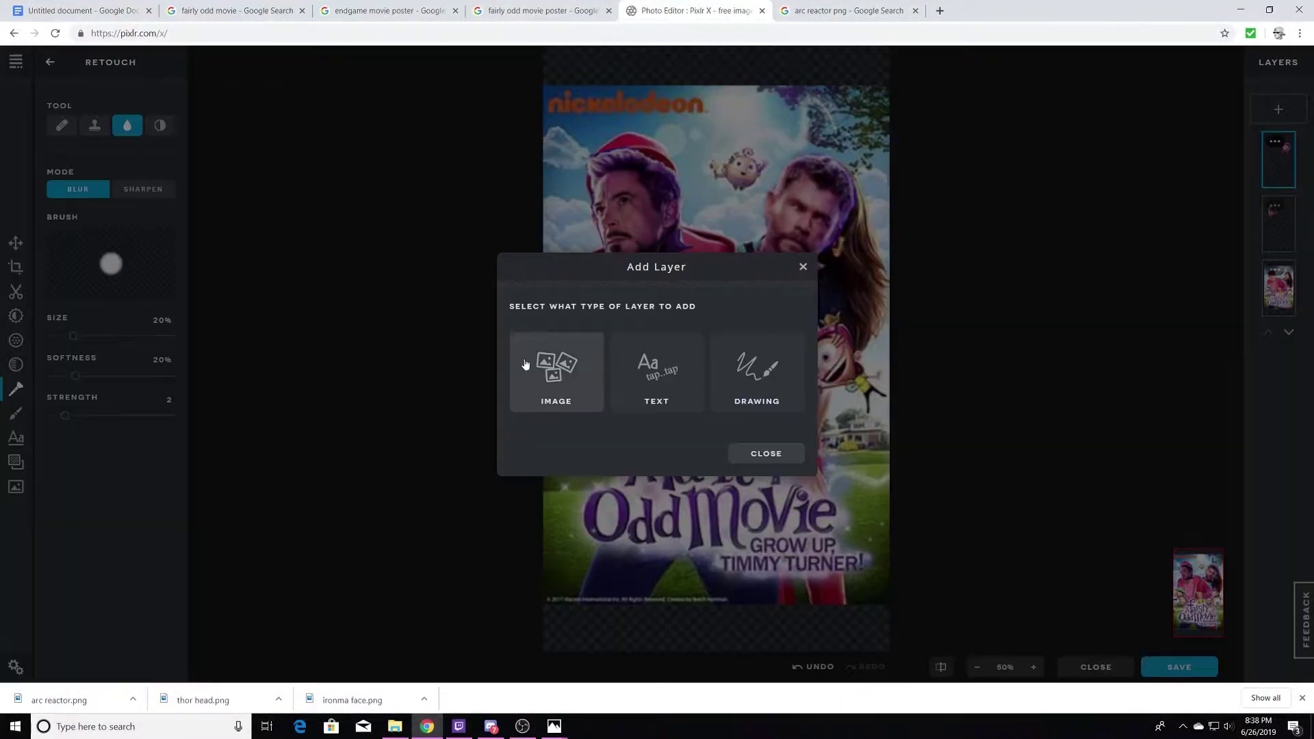
left_click(525, 364)
key("Return")
left_click(16, 292)
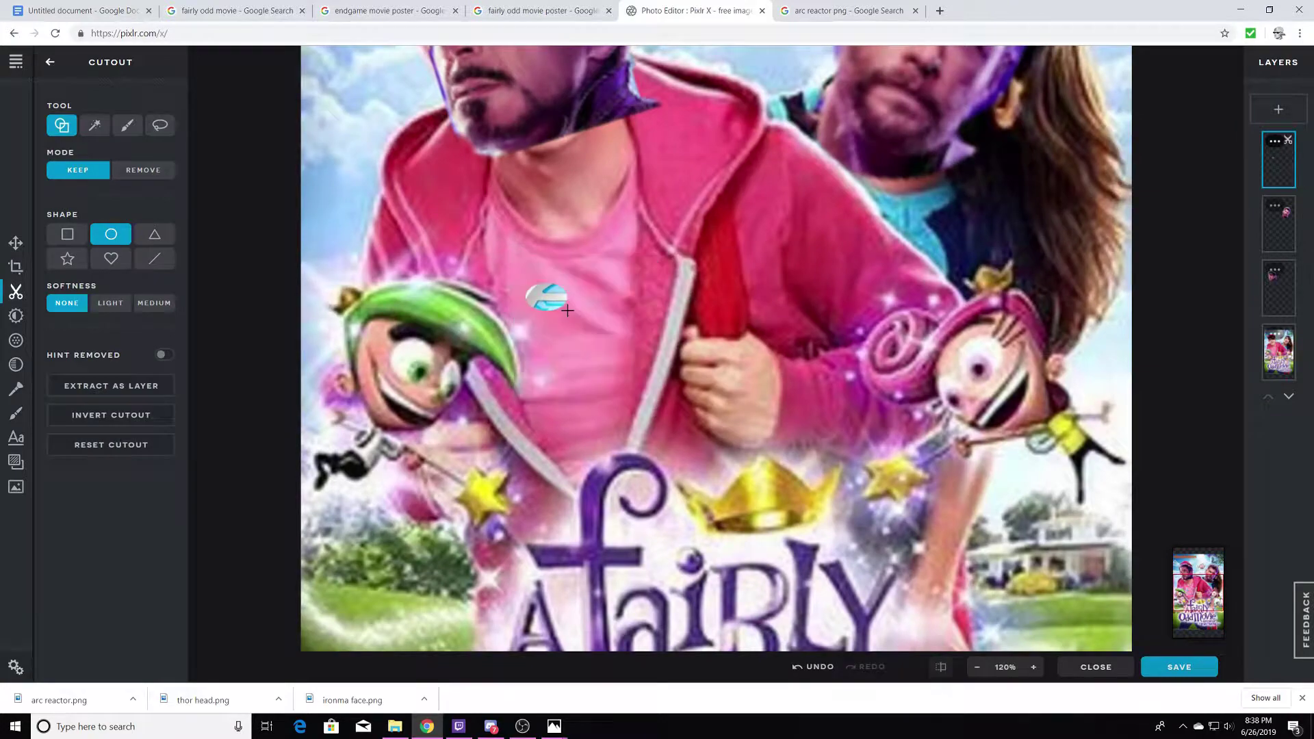
key("ctrl+z")
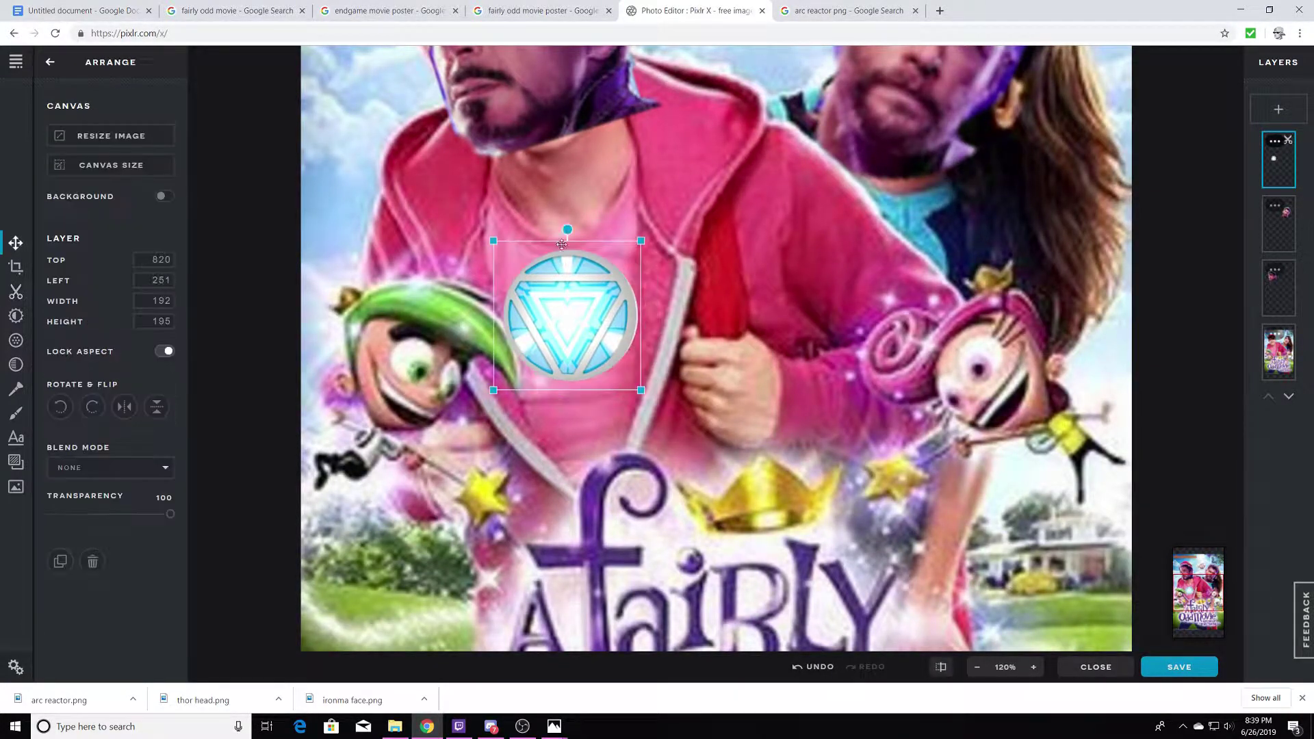
Search 'storm breaker' images, save a Stormbreaker axe picture, and add it as a layer.
left_click(848, 10)
left_click(848, 33)
type("storm breaker")
key("Return")
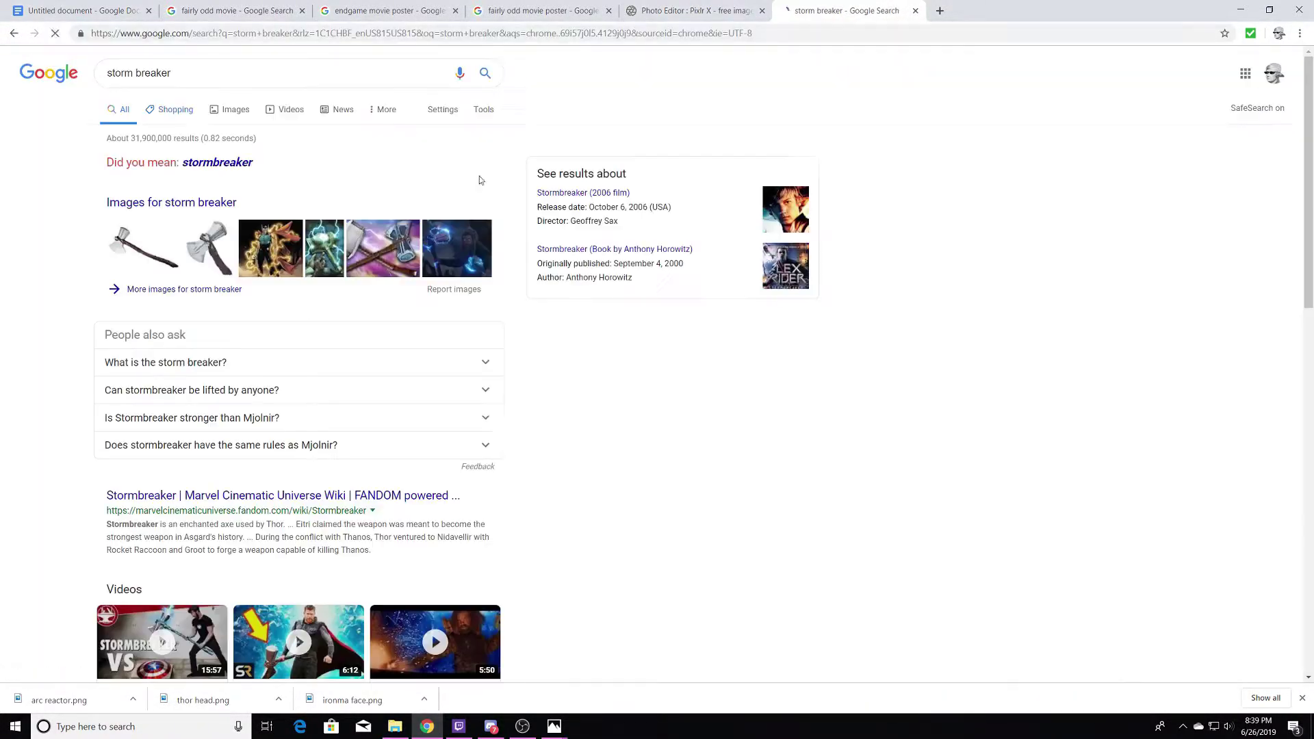
left_click(479, 175)
scroll(521, 385, "down", 5)
left_click(522, 384)
right_click(522, 385)
left_click(575, 479)
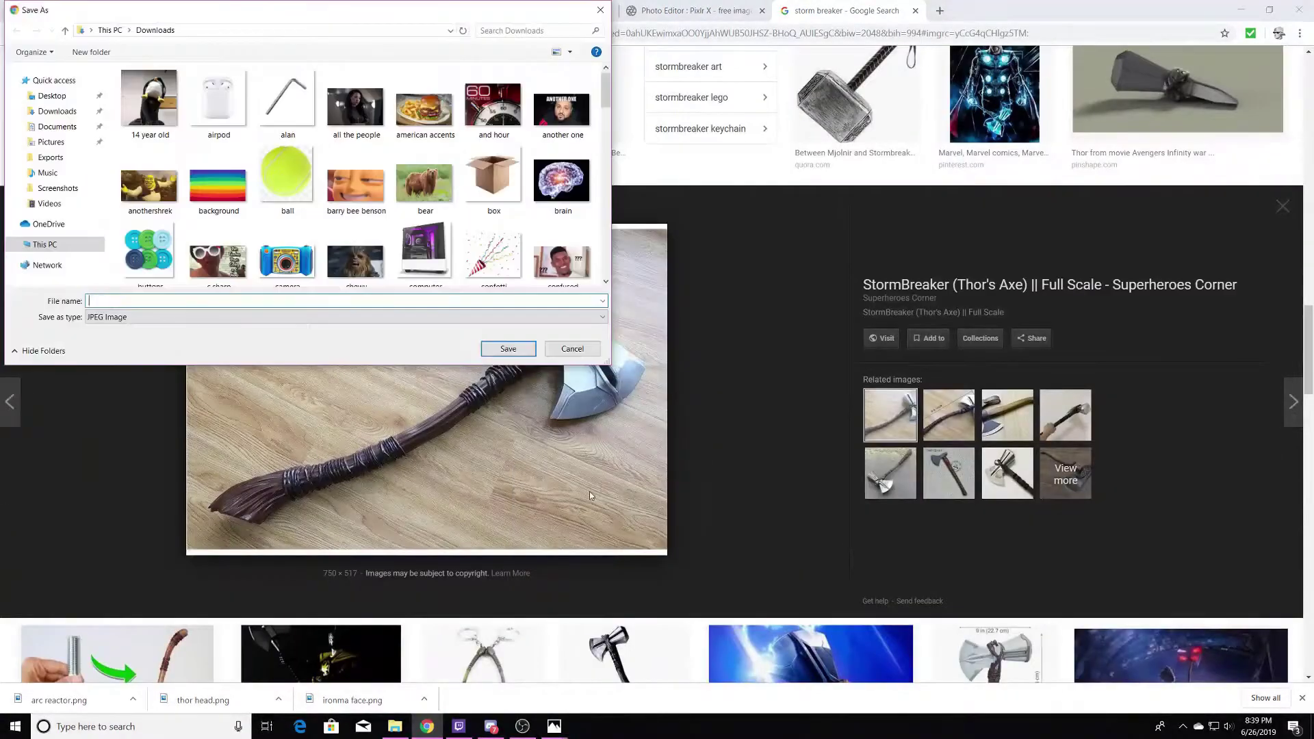
key("Return")
left_click(692, 10)
key("Return")
Enlarge and angle the axe image, moving it toward the lower right.
left_click_drag(716, 347, 855, 466)
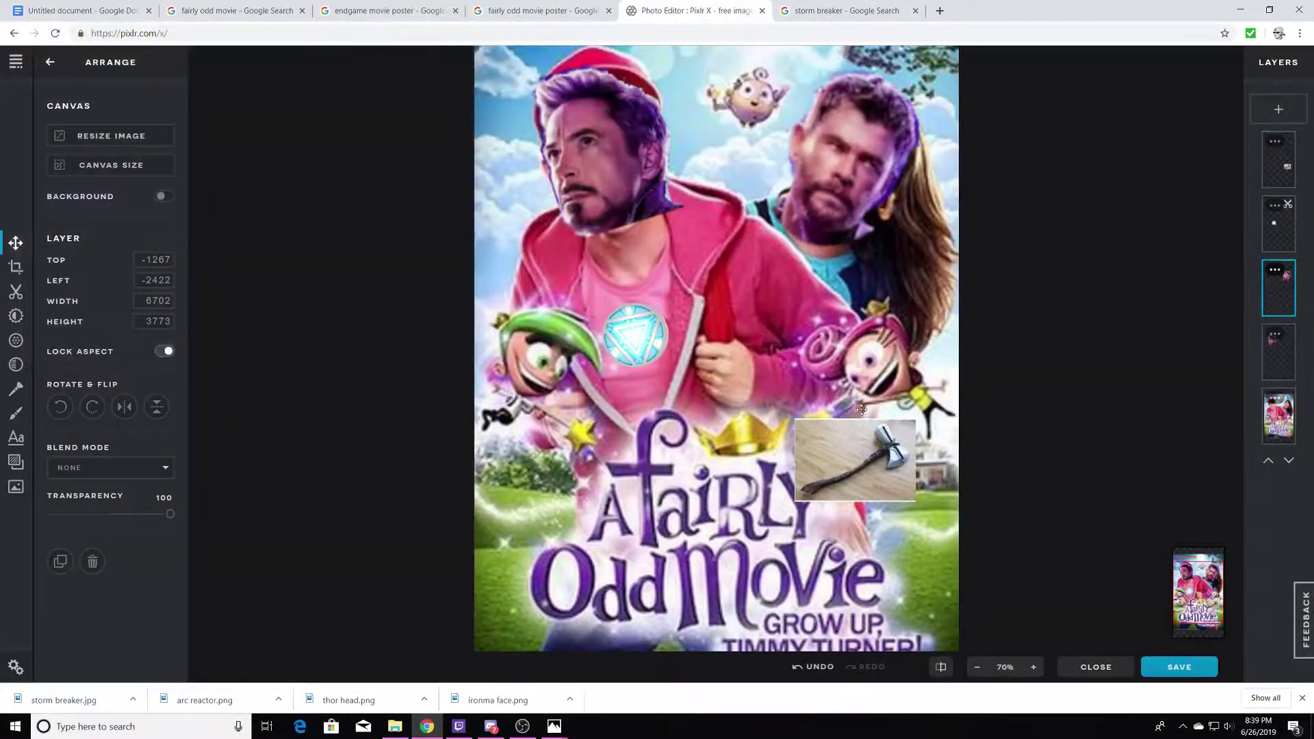
left_click_drag(917, 520, 972, 616)
left_click_drag(732, 322, 758, 324)
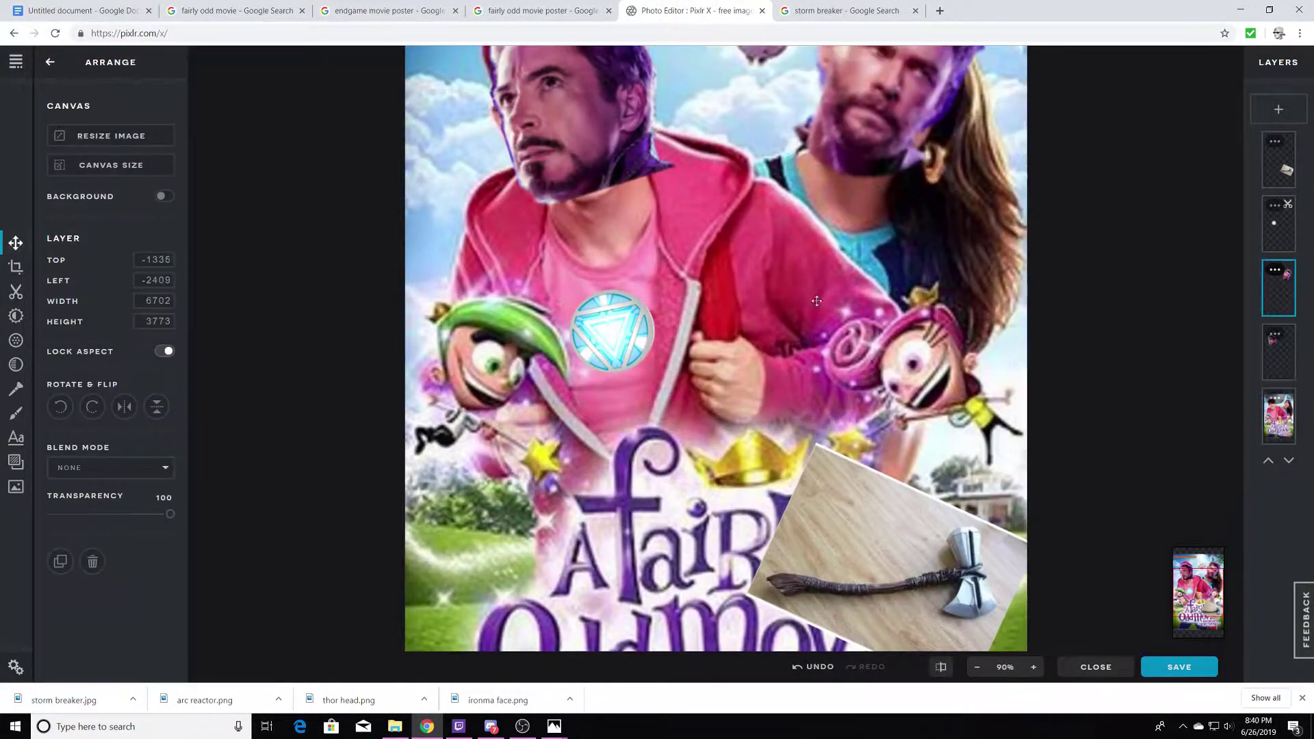
scroll(758, 324, "up", 5)
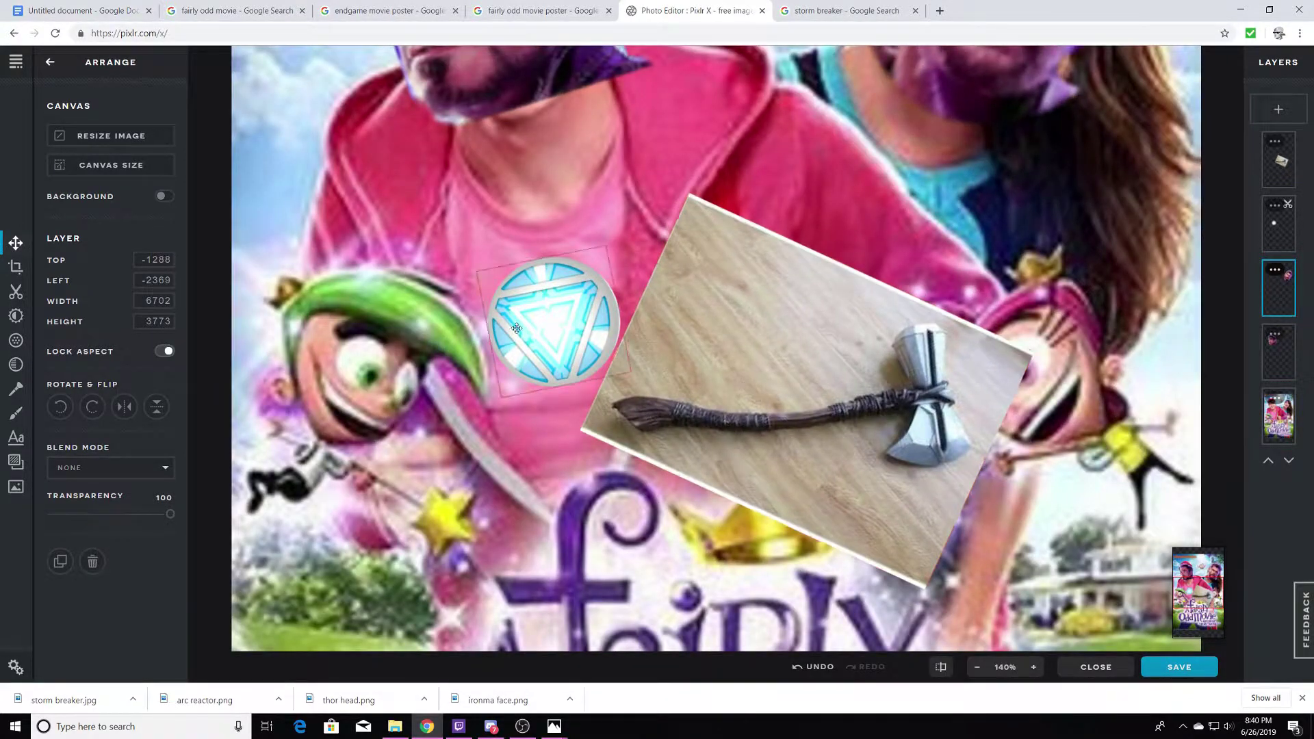
scroll(712, 345, "down", 2)
Erase the wooden background around the axe with the Cutout remove brush.
left_click(725, 288)
left_click(16, 290)
left_click(127, 126)
mouse_move(621, 375)
left_mouse_down()
mouse_move(698, 379)
mouse_move(787, 288)
mouse_move(657, 322)
mouse_move(717, 246)
left_mouse_up()
left_click(170, 334)
left_click_drag(856, 493, 644, 472)
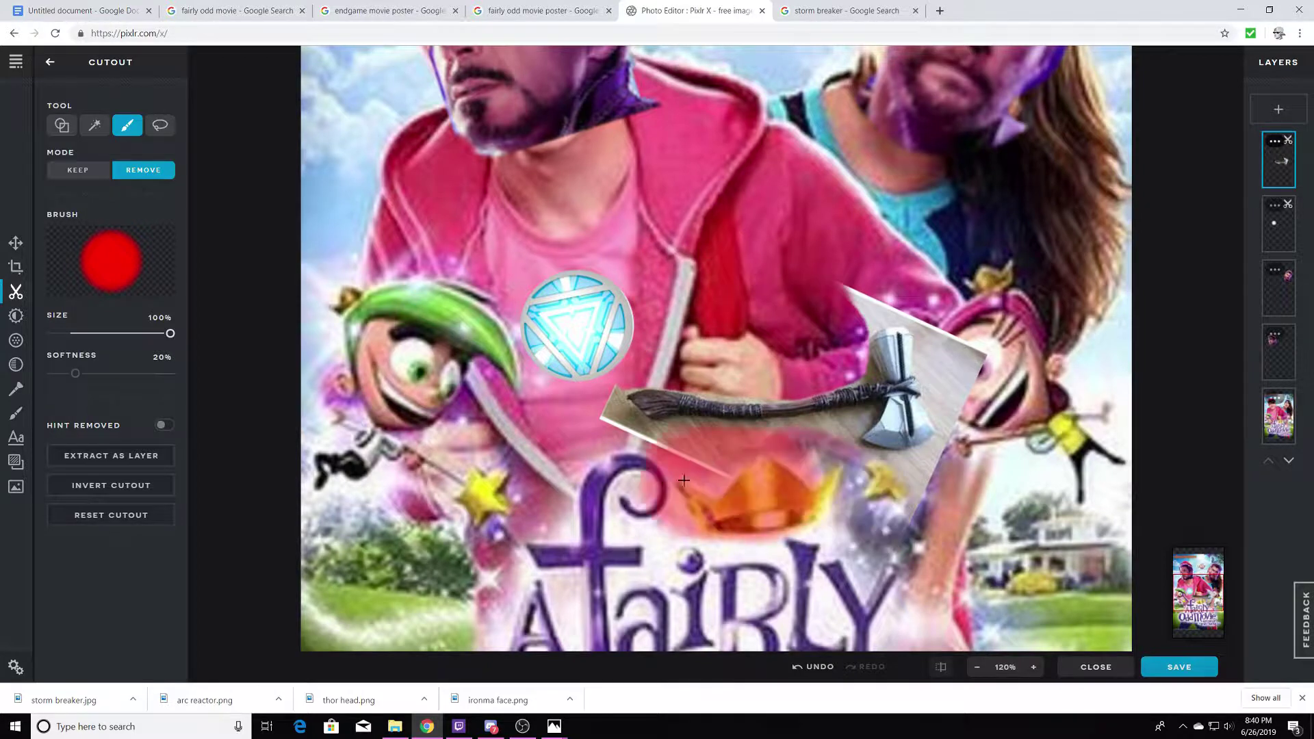
mouse_move(911, 492)
left_mouse_down()
mouse_move(992, 383)
mouse_move(869, 289)
left_mouse_up()
key("bracketleft")
key("bracketleft")
key("bracketleft")
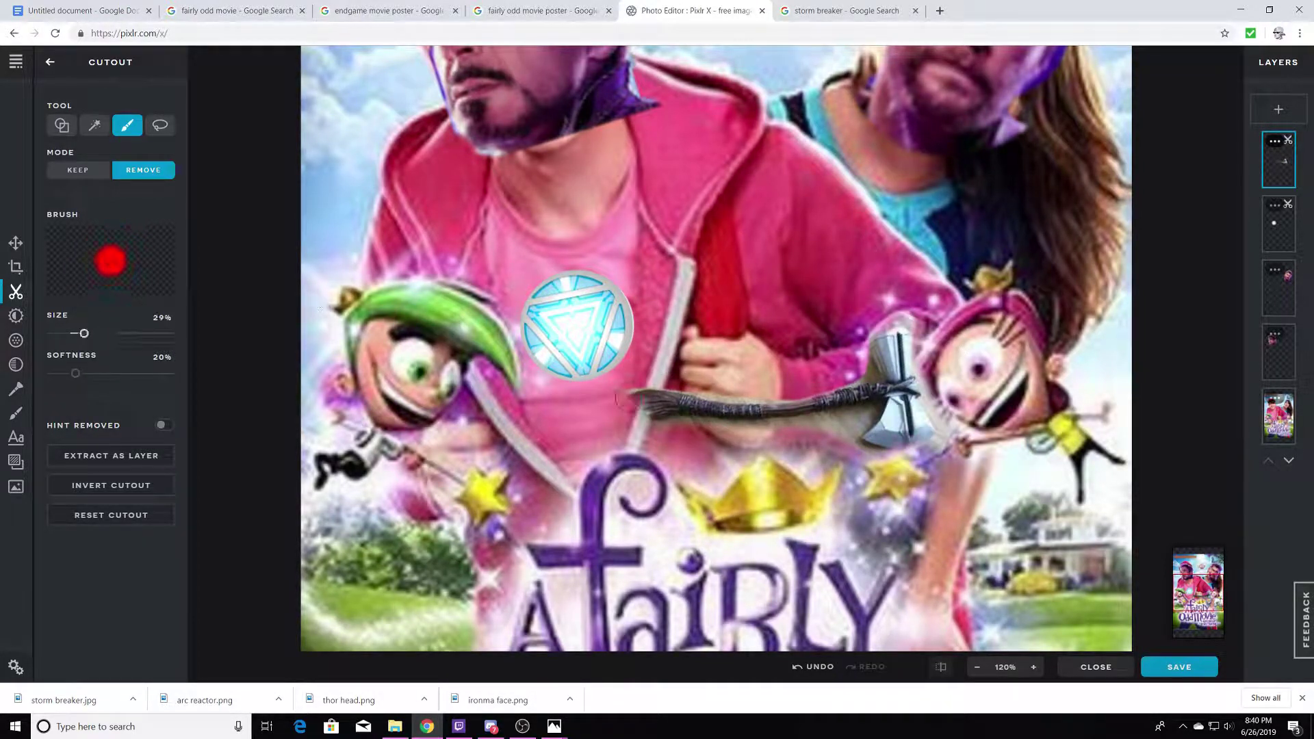
left_click_drag(84, 331, 64, 333)
scroll(718, 350, "up", 2)
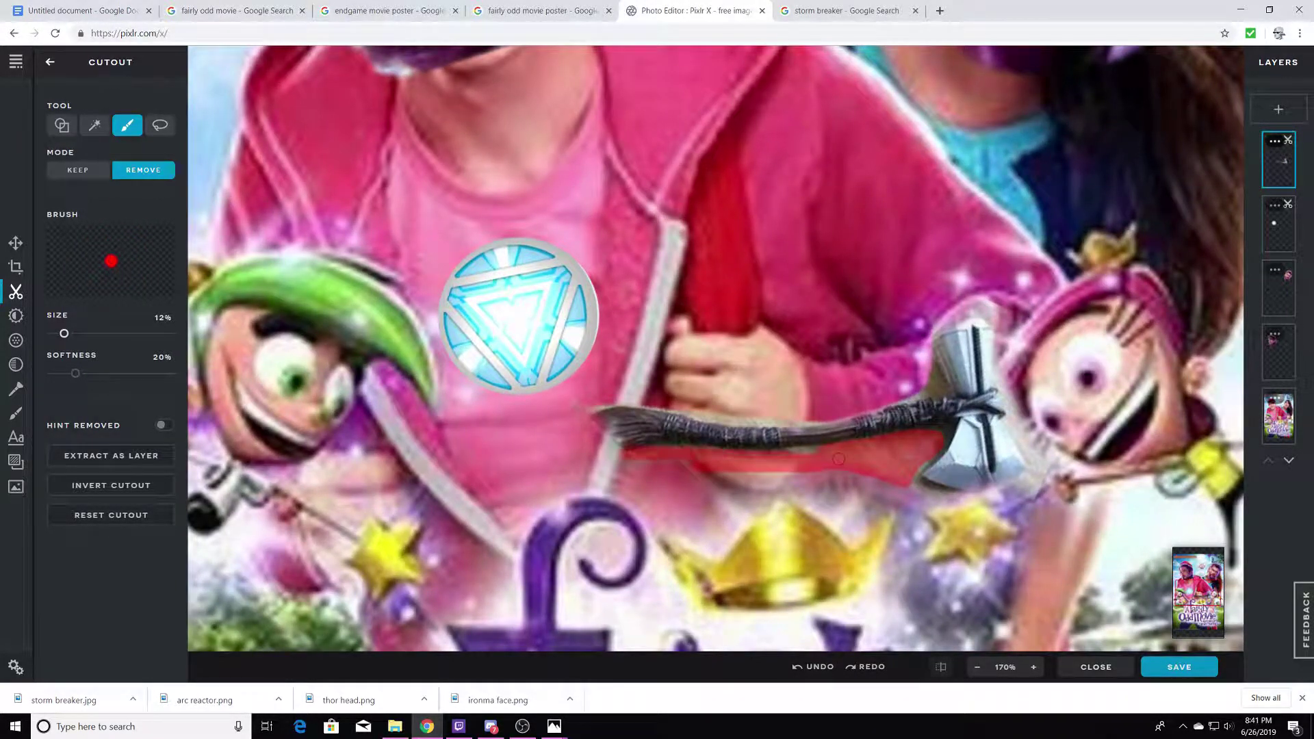
left_click_drag(1029, 490, 1026, 439)
scroll(930, 384, "down", 4)
Rotate the axe and shift it into place across the lower poster.
key("v")
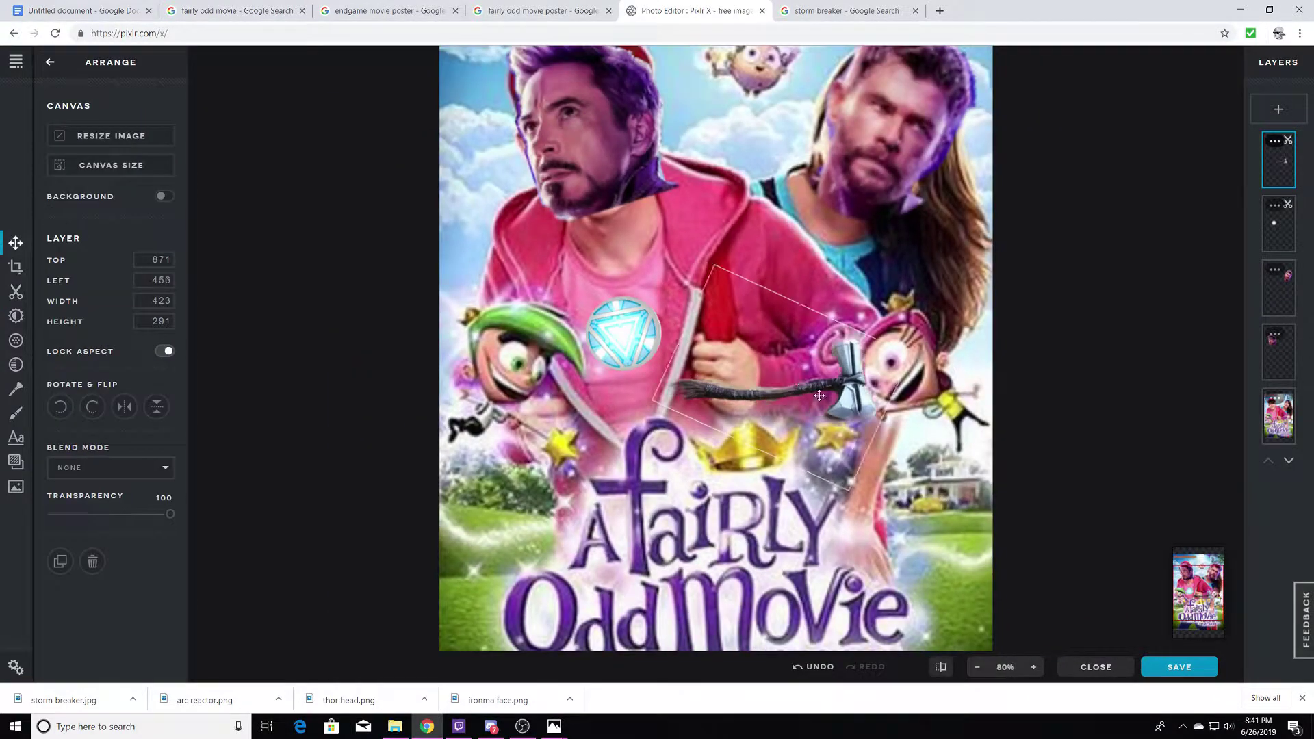
left_click_drag(732, 387, 922, 553)
left_click_drag(1010, 414, 719, 277)
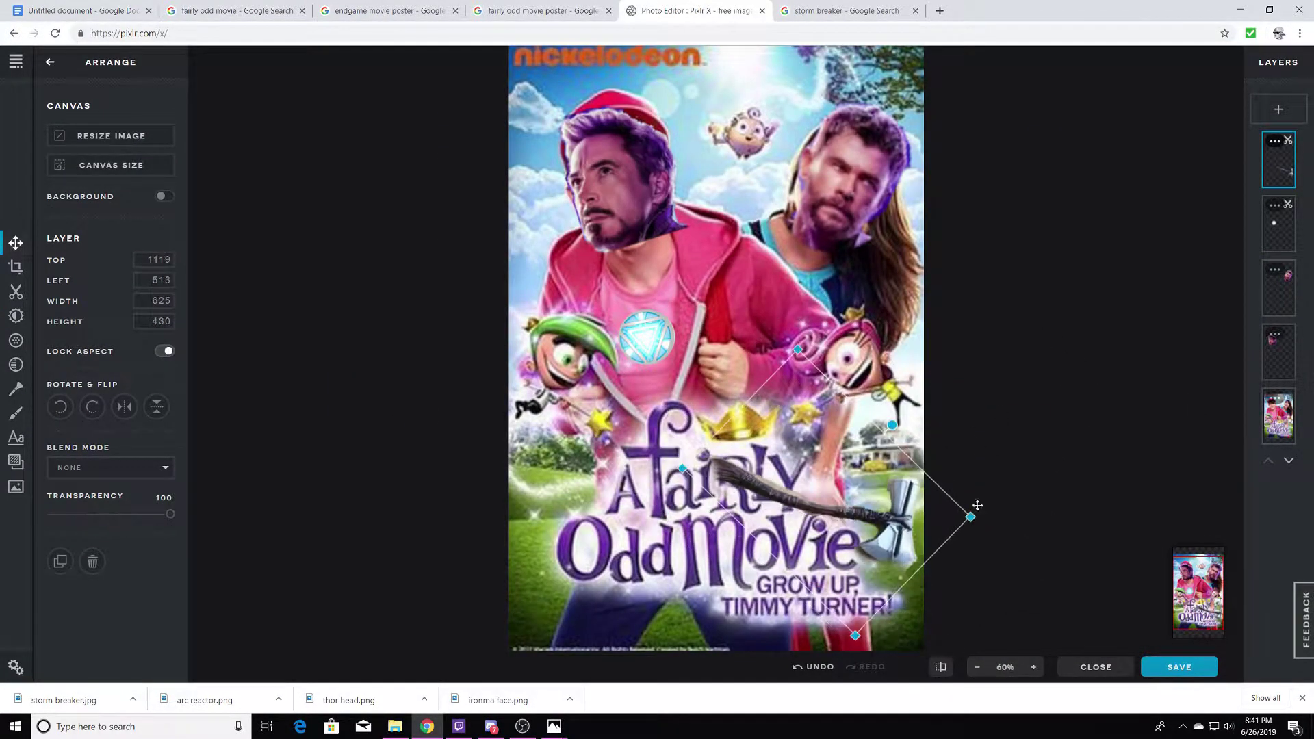
left_click(719, 277)
key("x")
key("ctrl+z")
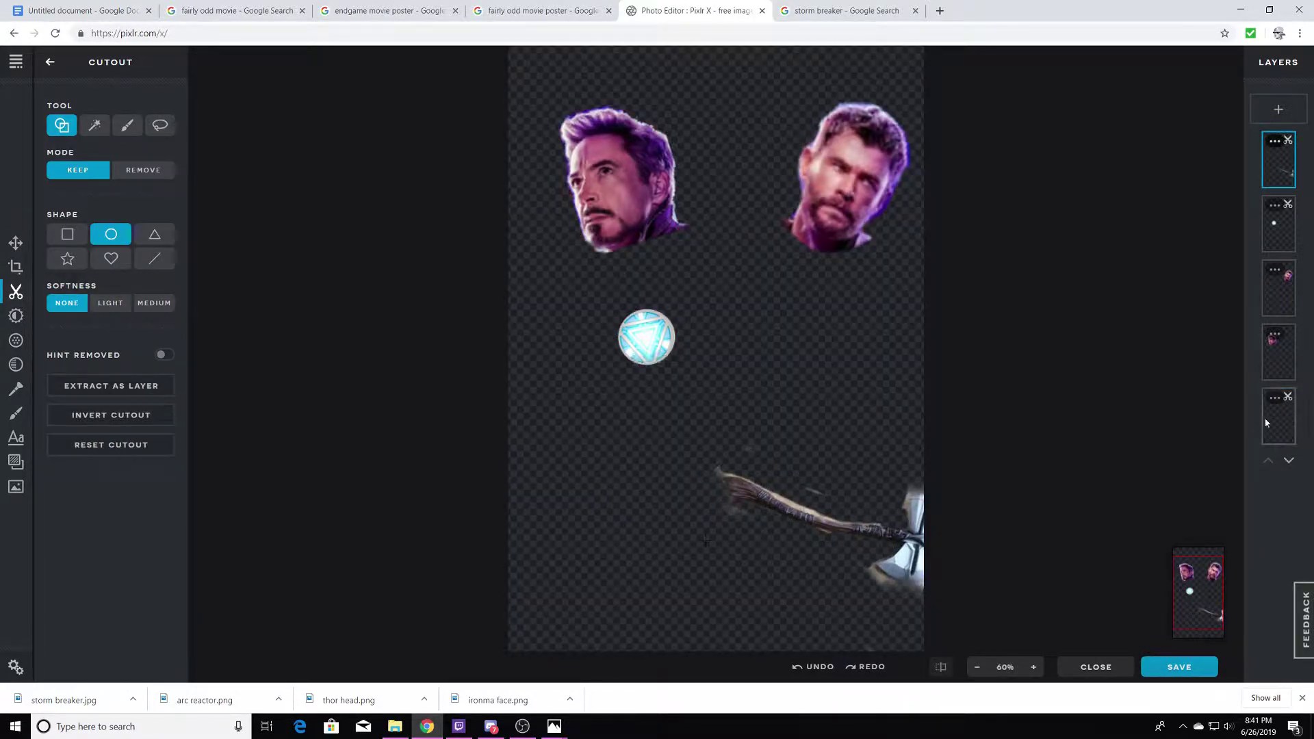
right_click(1274, 398)
key("Escape")
left_click(826, 481)
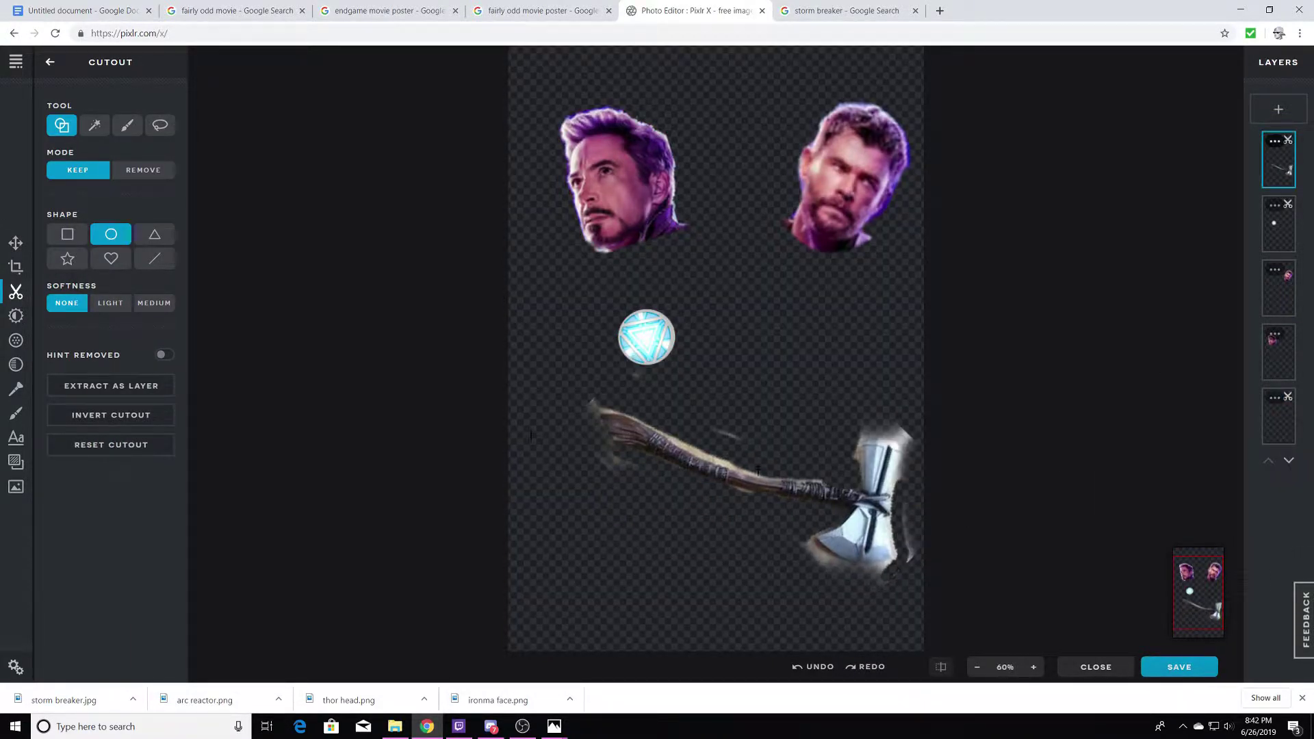
Refine the axe cutout, restoring its clipped right edge and erasing white edges near the head.
key("alt")
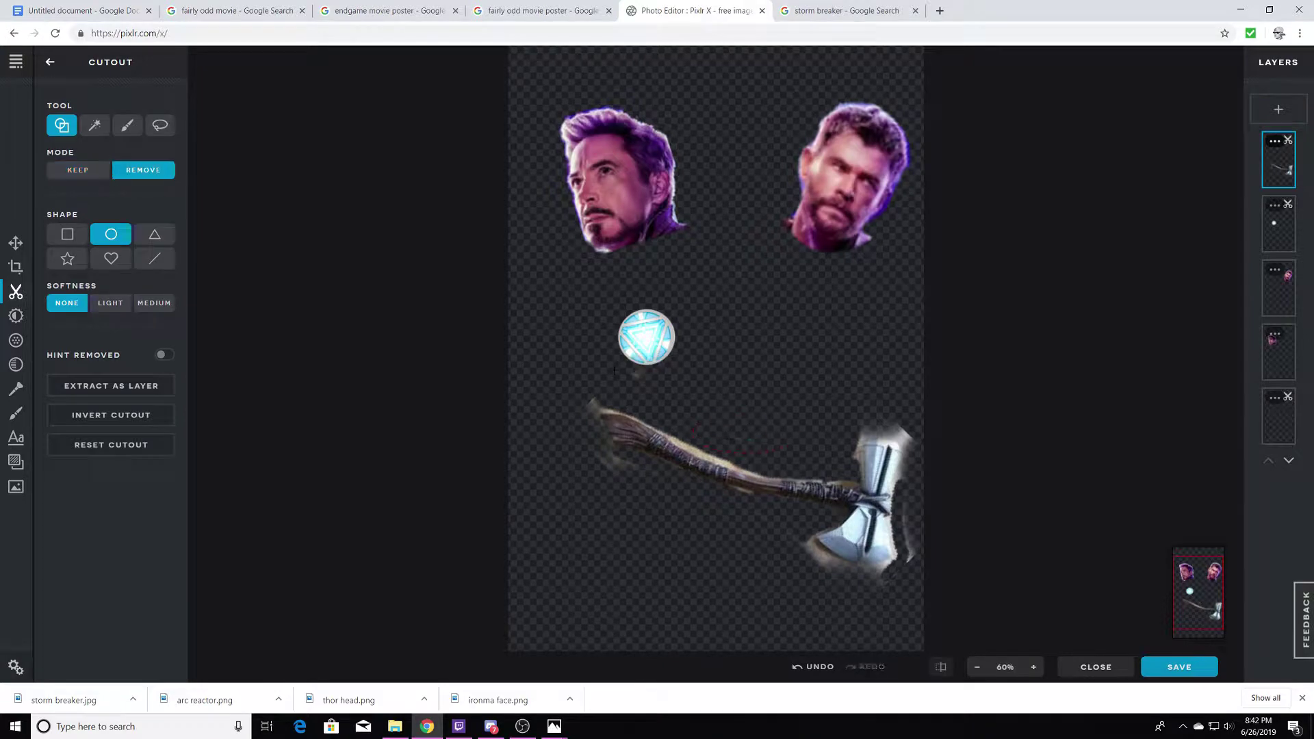
key("b")
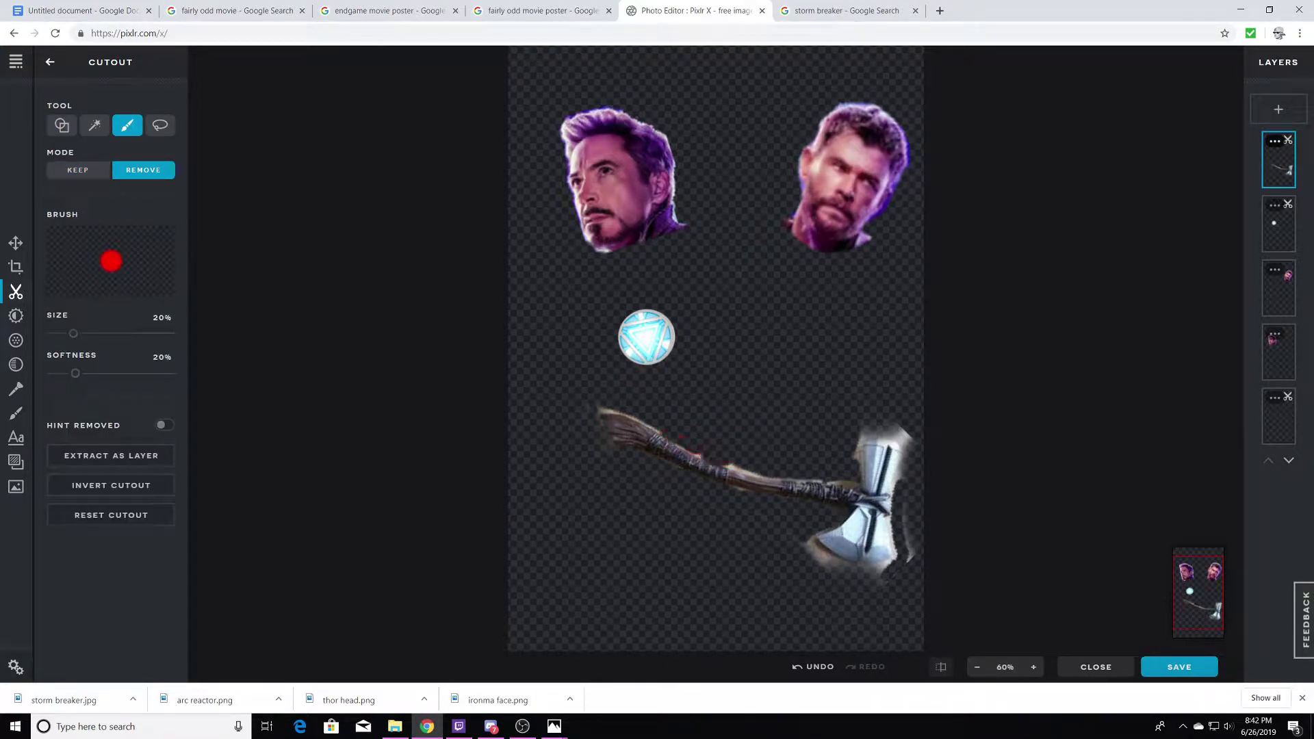
scroll(714, 351, "up", 3)
scroll(715, 351, "down", 2)
scroll(715, 351, "down", 1)
left_click_drag(890, 547, 910, 533)
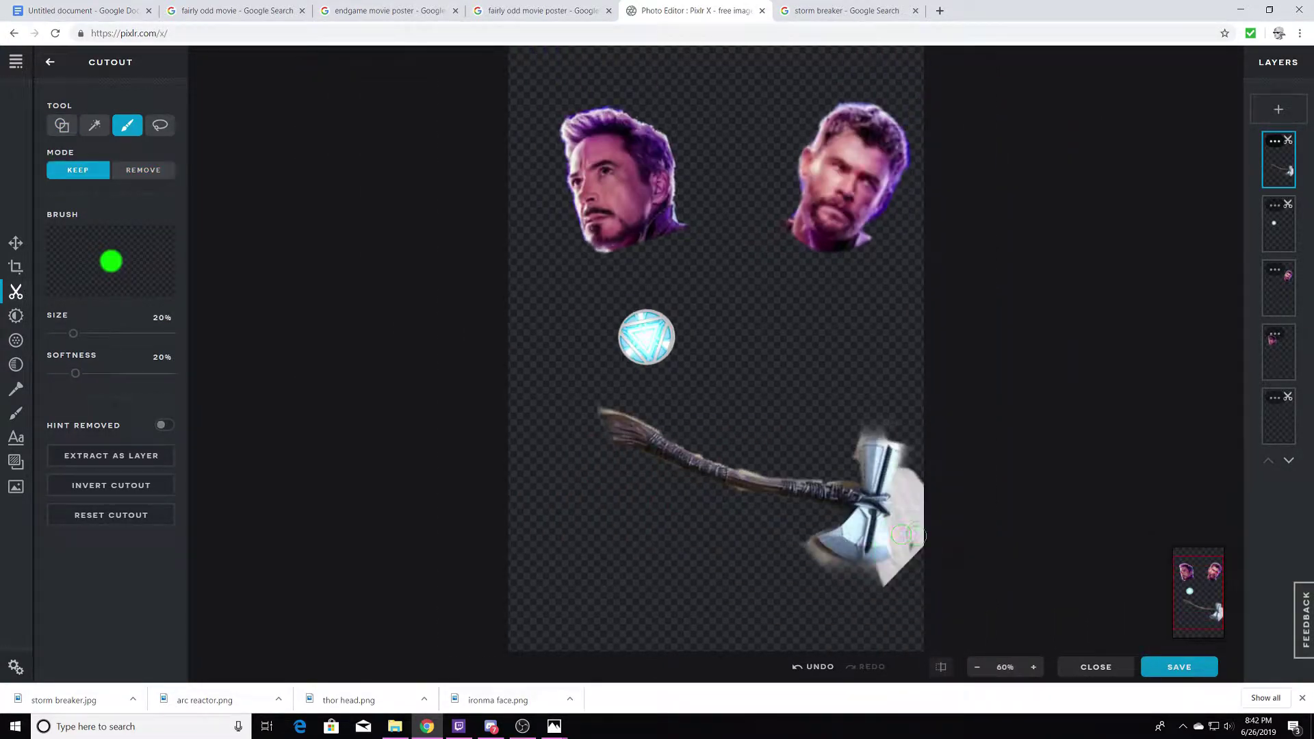
scroll(847, 452, "up", 3)
key("s")
key("b")
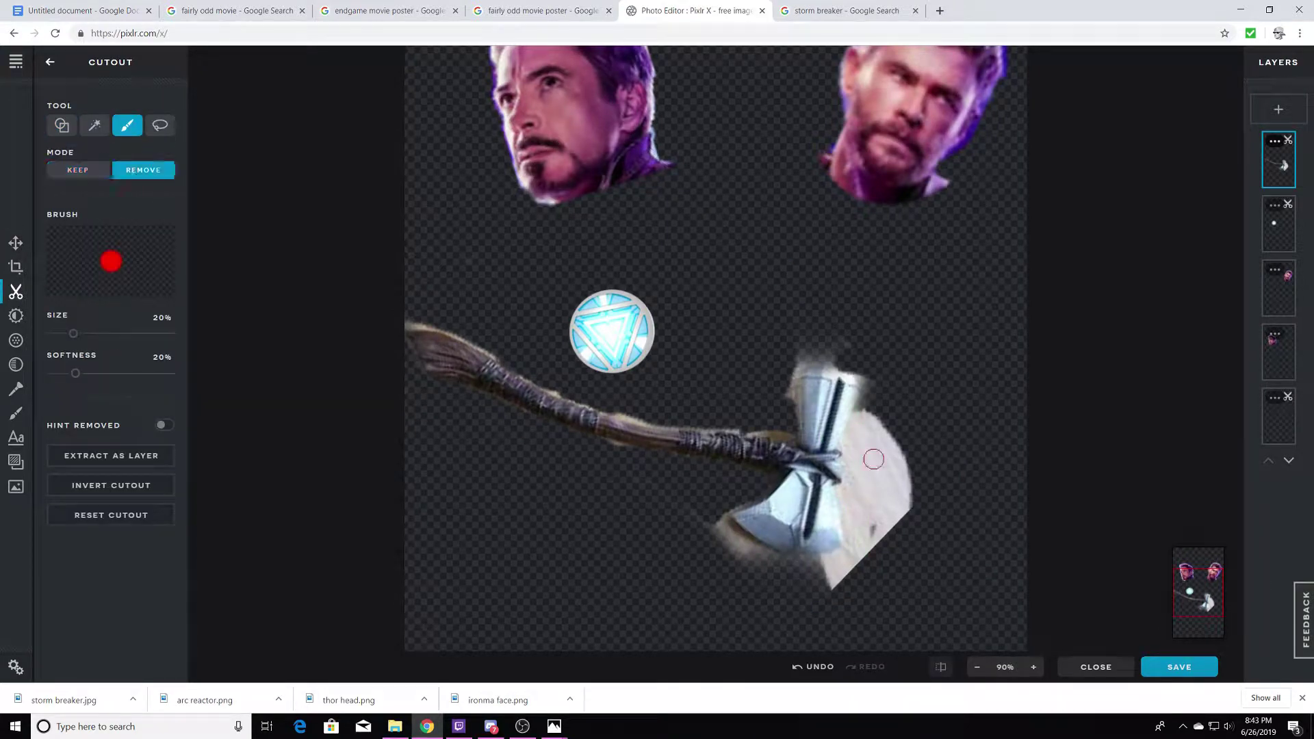
left_click_drag(859, 407, 815, 583)
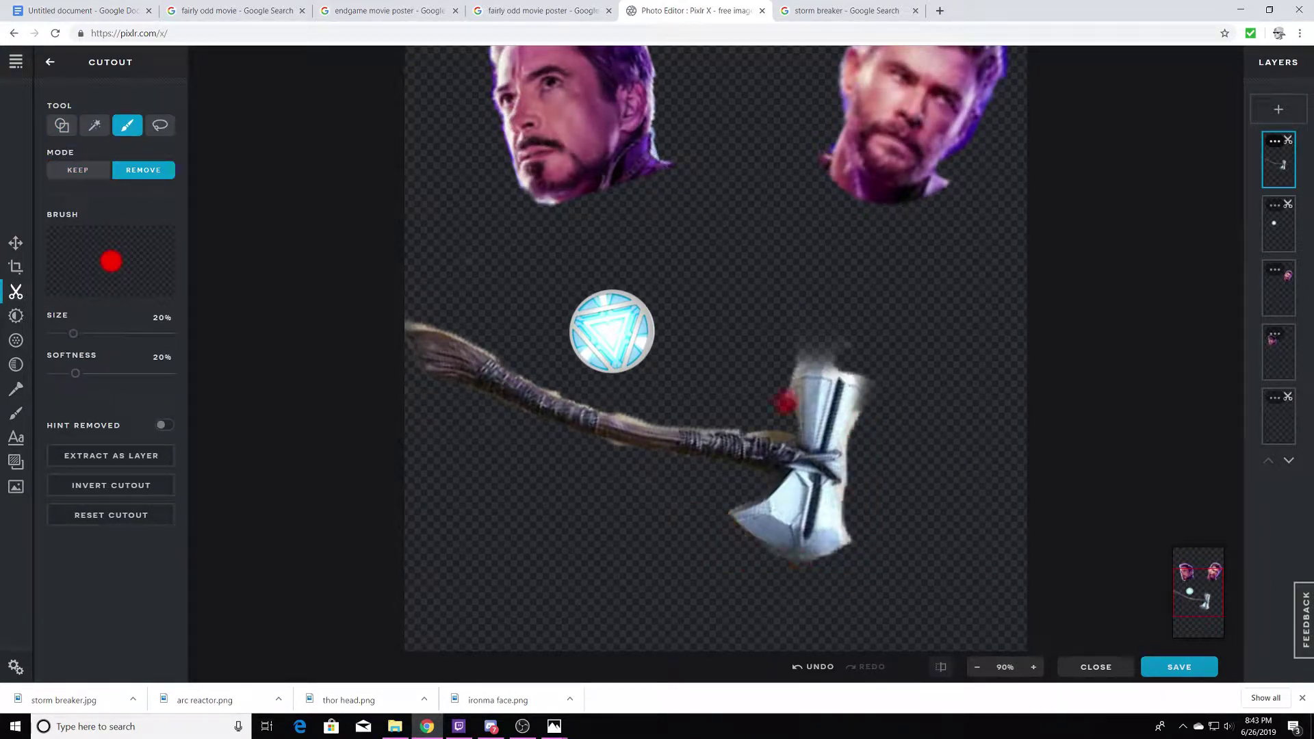
left_click_drag(785, 403, 821, 356)
scroll(788, 377, "down", 2)
Add the Fairly Odd Movie poster as an image layer and move it to the top.
key("v")
key("ctrl+shift+n")
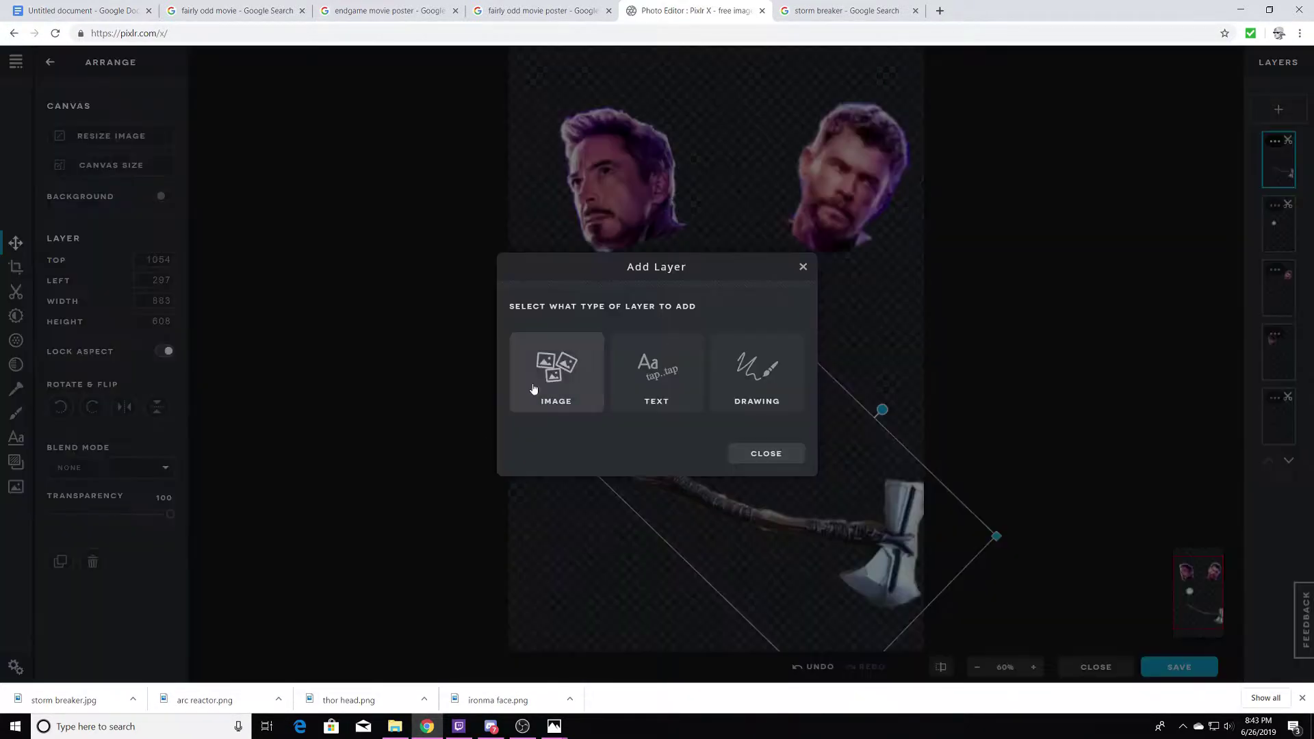
left_click(533, 388)
left_click(258, 356)
key("Return")
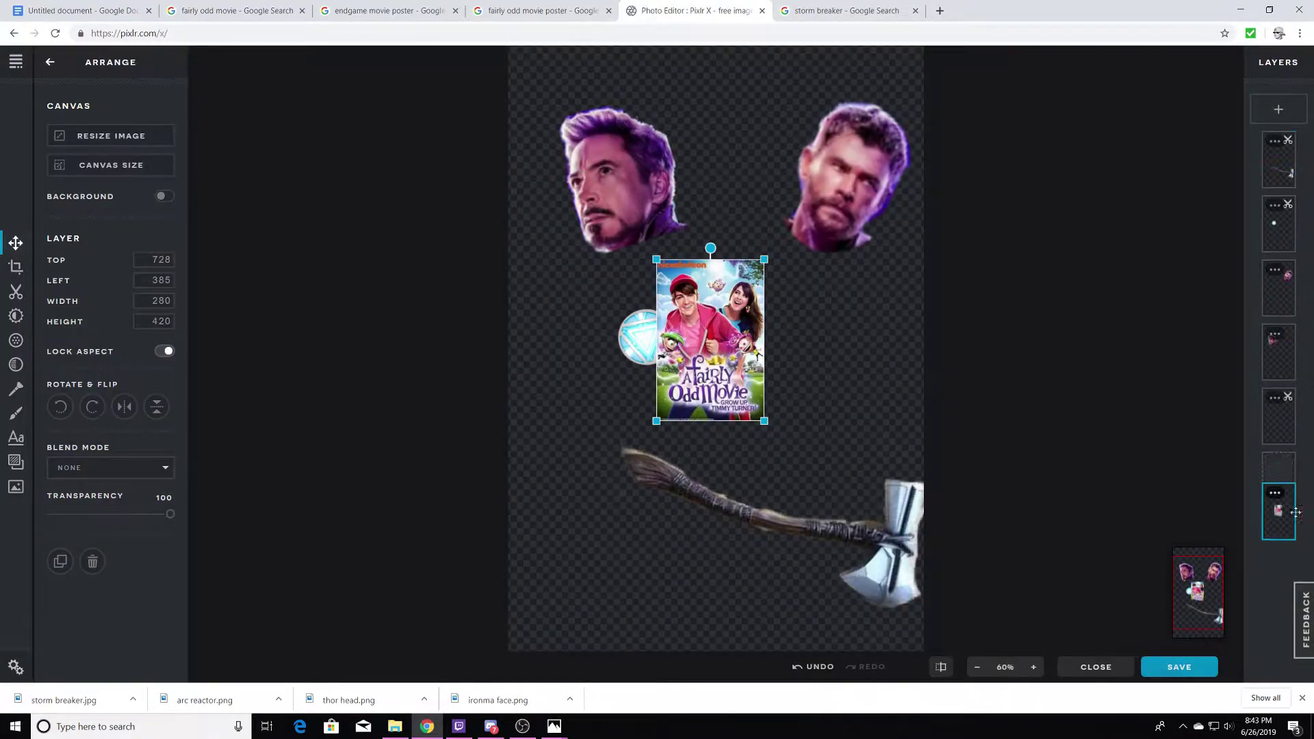
left_click_drag(1296, 512, 1279, 157)
scroll(726, 342, "up", 5)
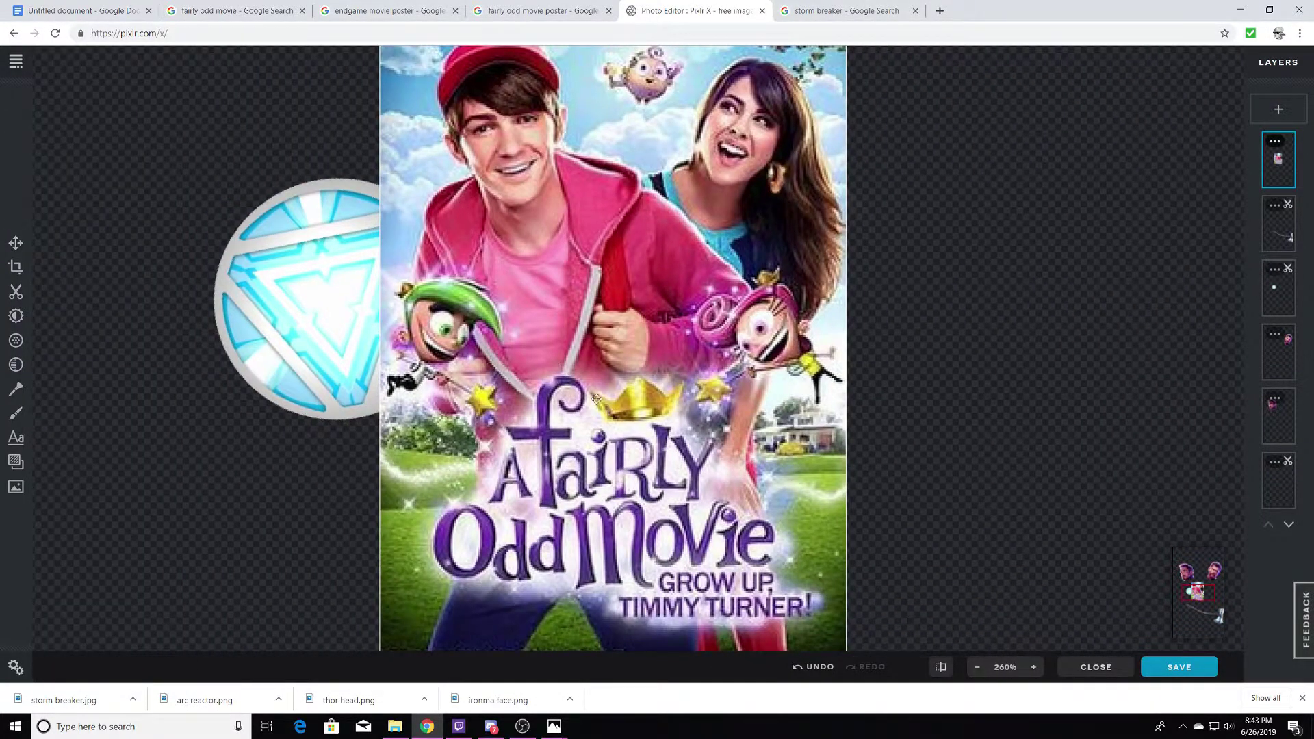
Crop the new poster layer with a rectangular cutout, keeping only its lower part.
left_click(15, 365)
left_click(15, 291)
left_click(528, 301)
key("ctrl+z")
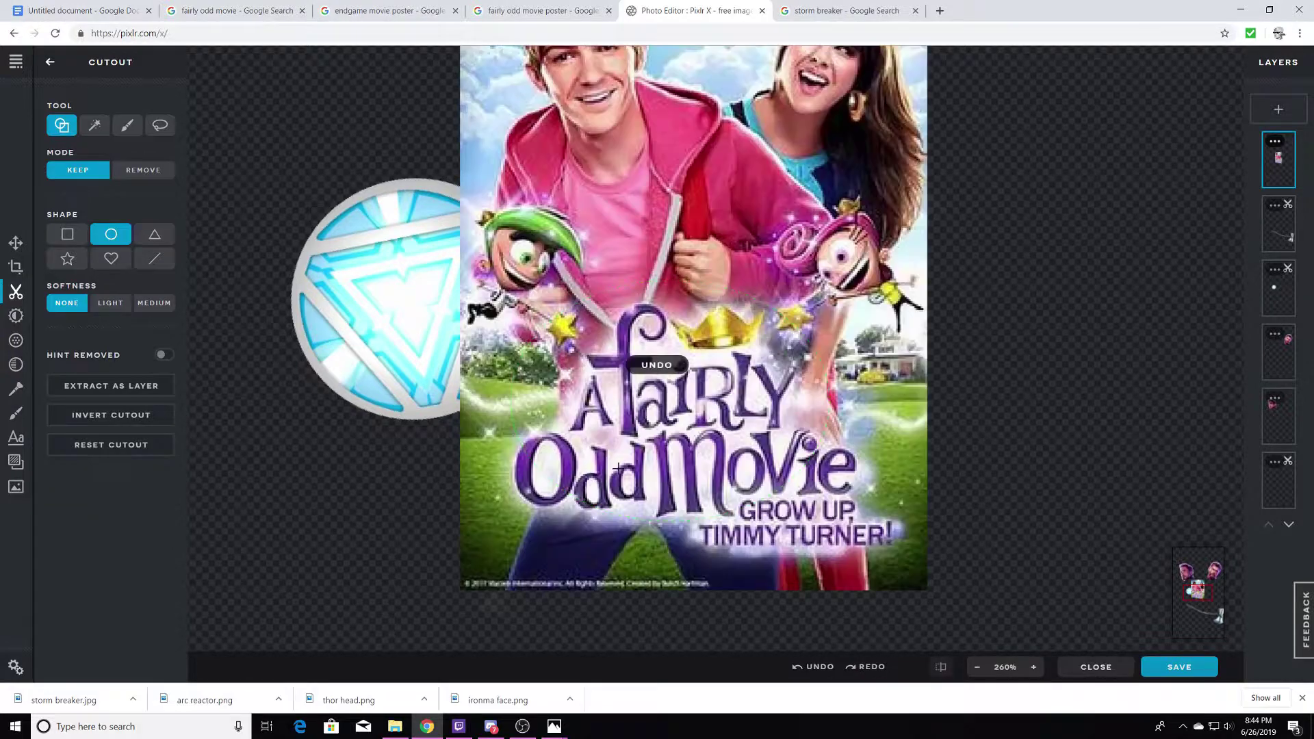
left_click(67, 234)
left_click_drag(496, 291, 914, 564)
Erase the background around the title logo with a 67% remove brush.
left_click(143, 170)
left_click(127, 126)
left_click_drag(73, 333, 131, 334)
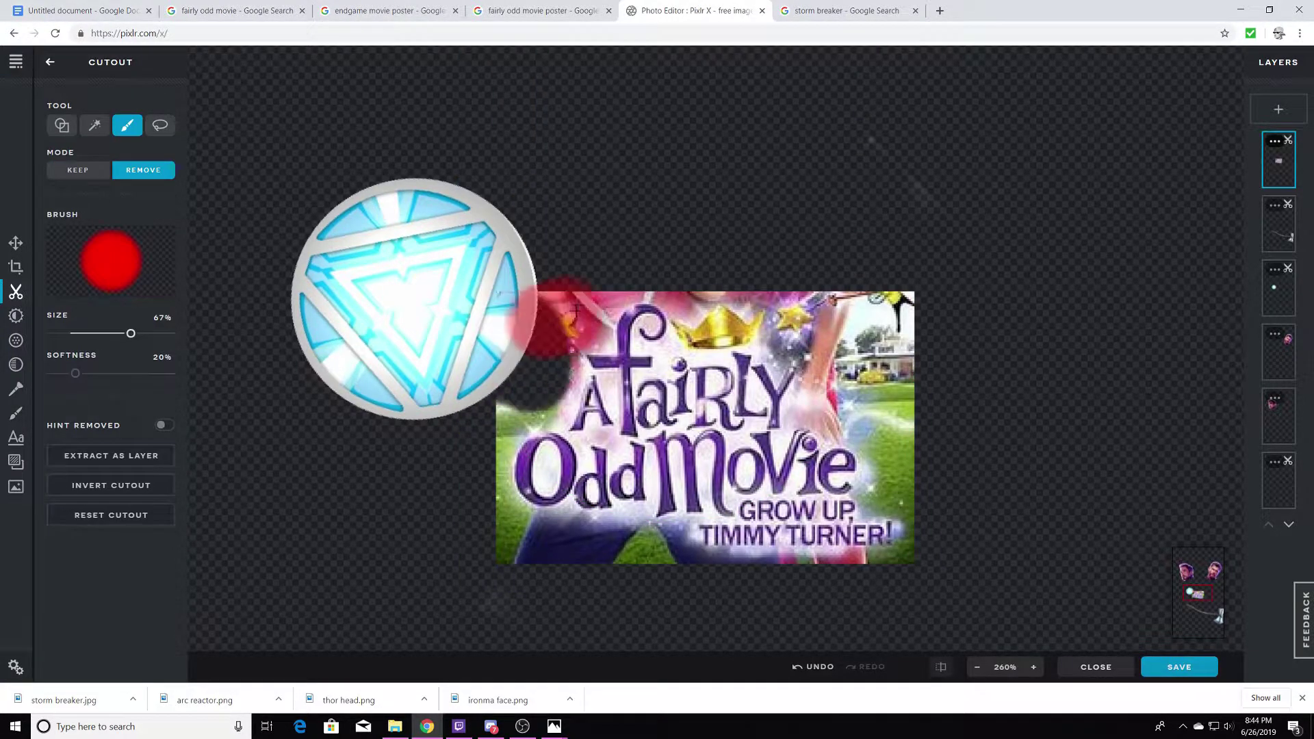
mouse_move(577, 310)
left_mouse_down()
mouse_move(484, 440)
mouse_move(657, 554)
left_mouse_up()
mouse_move(889, 480)
left_mouse_down()
mouse_move(890, 322)
mouse_move(787, 302)
mouse_move(605, 301)
left_mouse_up()
left_click_drag(130, 333, 88, 334)
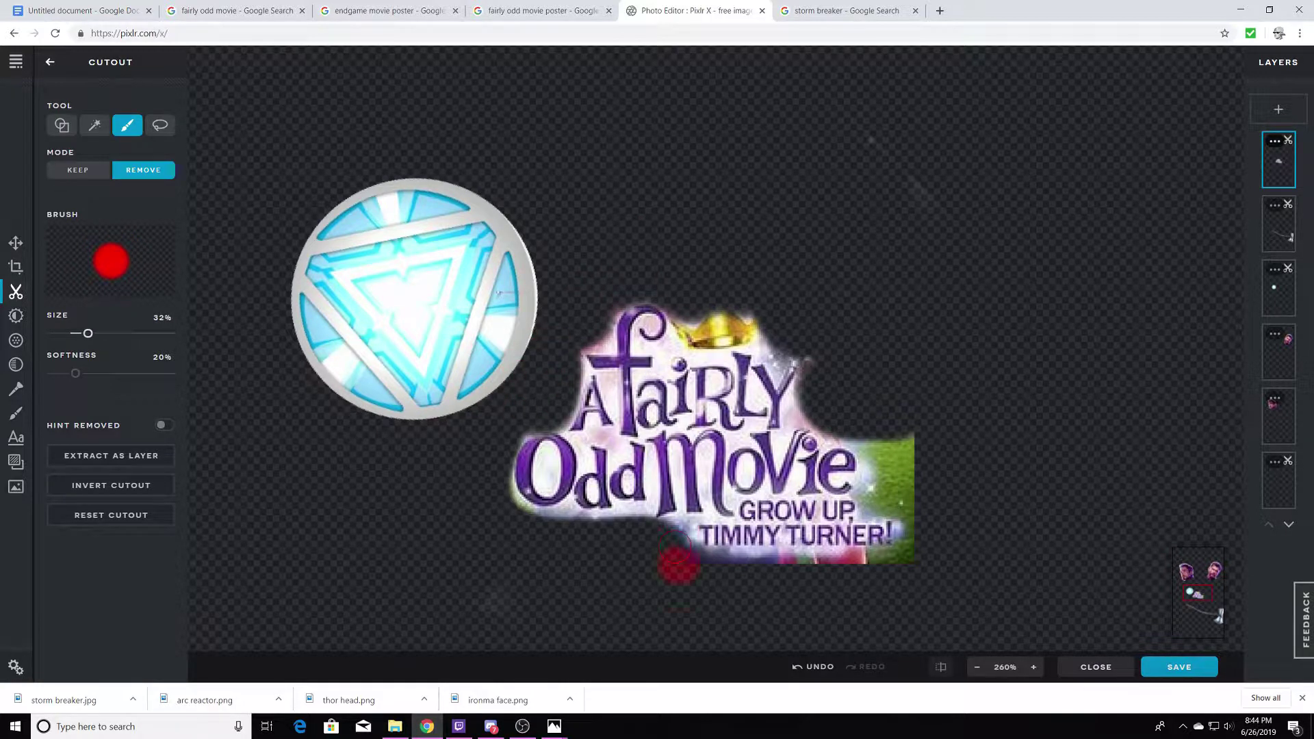
left_click_drag(677, 565, 889, 438)
scroll(717, 349, "down", 1)
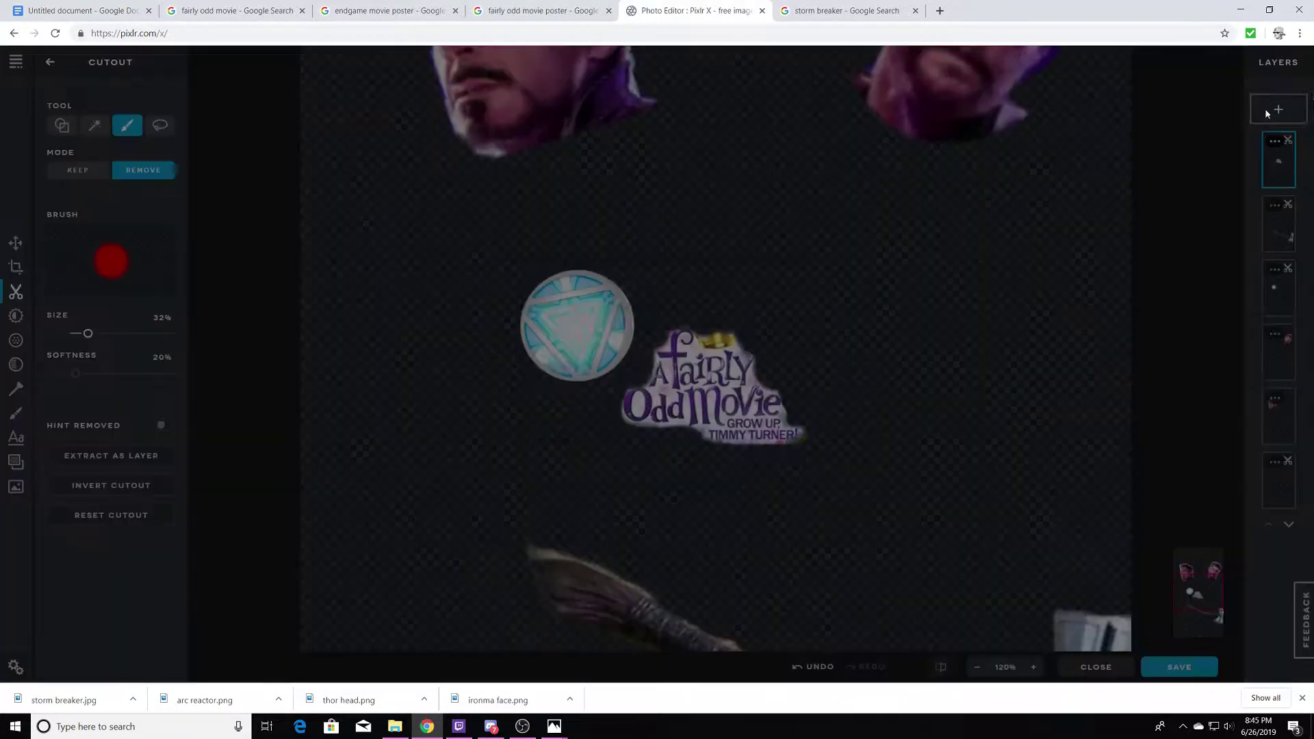
Add the full poster image as another layer.
left_click(1278, 108)
left_click(543, 367)
left_click(484, 349)
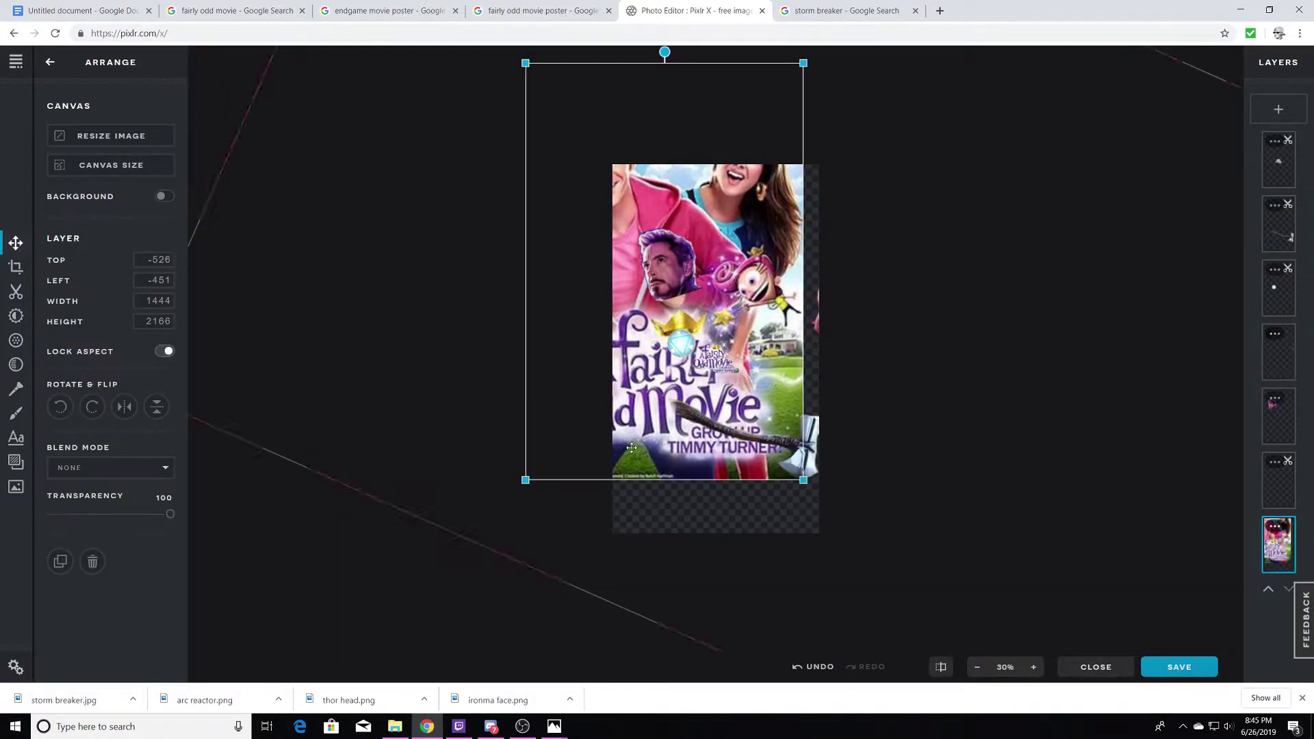
Move the full poster layer beneath the face cutouts and position the title cutout on it.
left_click(1278, 224)
mouse_move(1279, 544)
left_mouse_down()
mouse_move(1267, 349)
mouse_move(1278, 159)
left_mouse_up()
left_click_drag(657, 205, 705, 277)
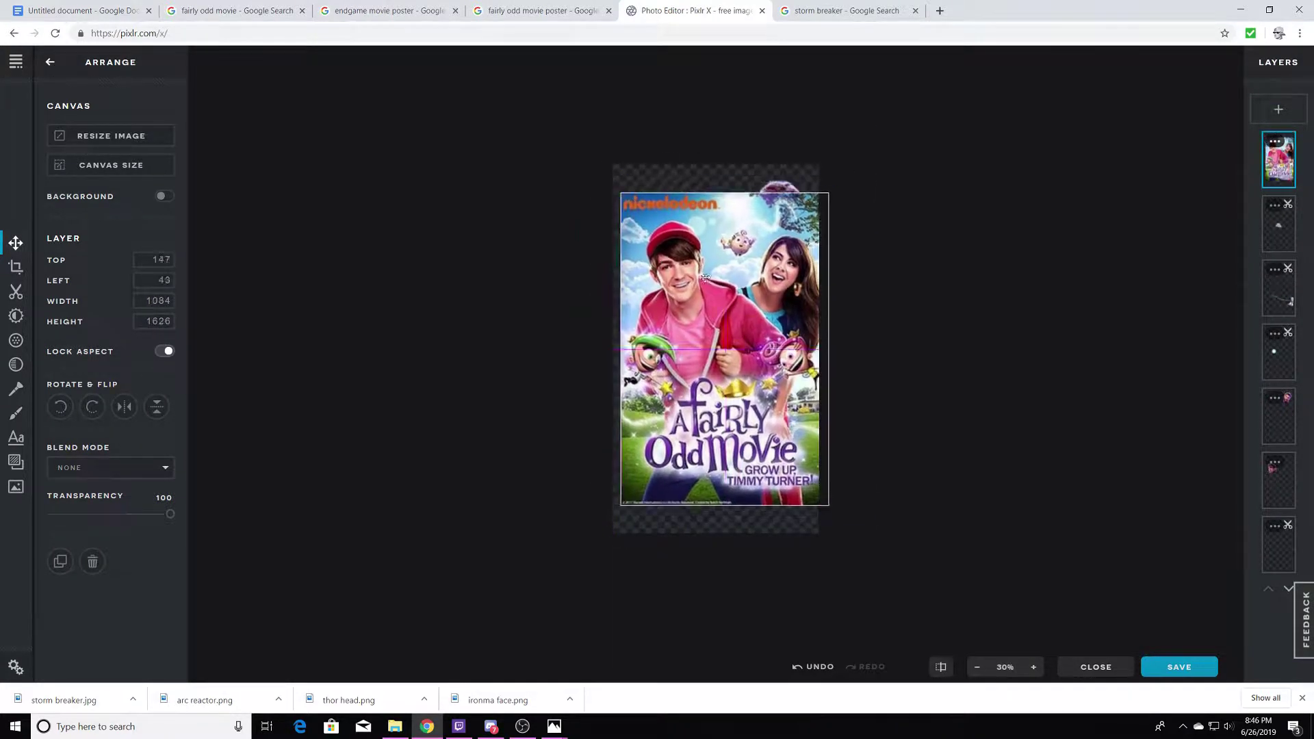
left_click_drag(1279, 159, 1278, 544)
left_click(1293, 411)
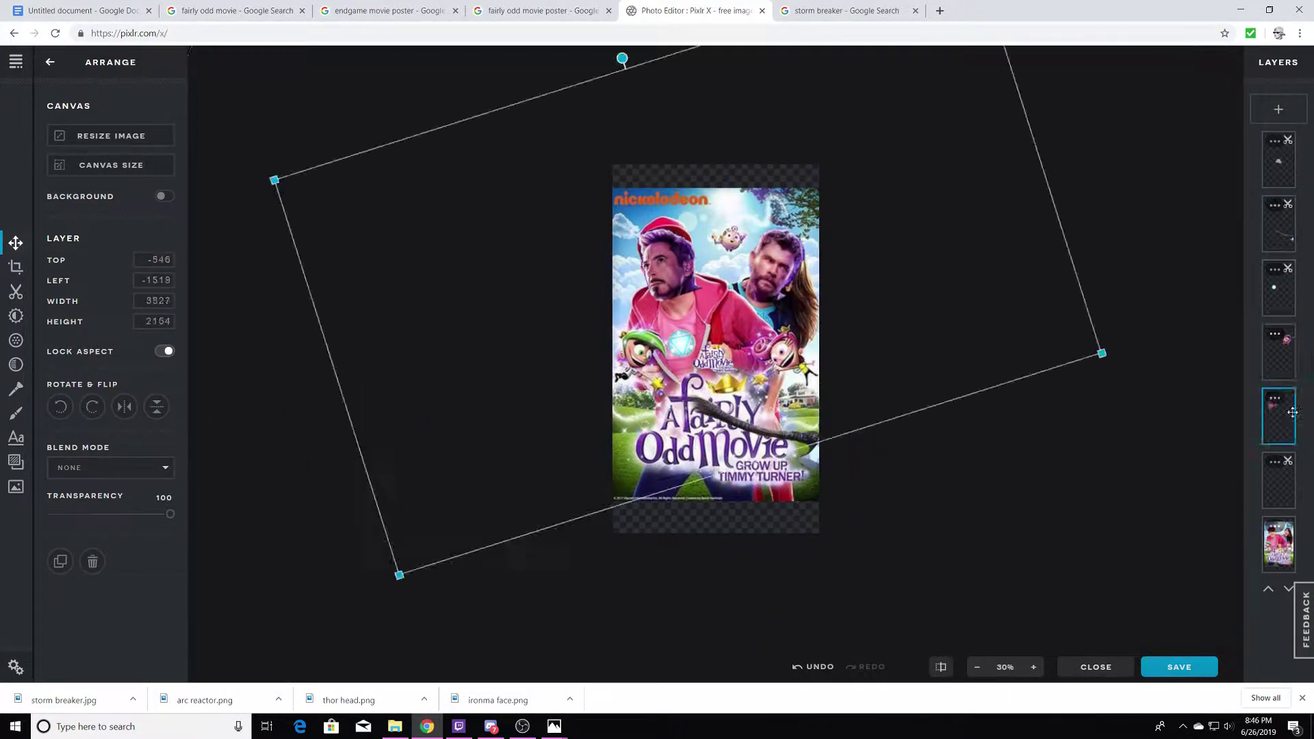
left_click(1279, 159)
mouse_move(711, 493)
left_mouse_down()
mouse_move(734, 453)
mouse_move(781, 455)
left_mouse_up()
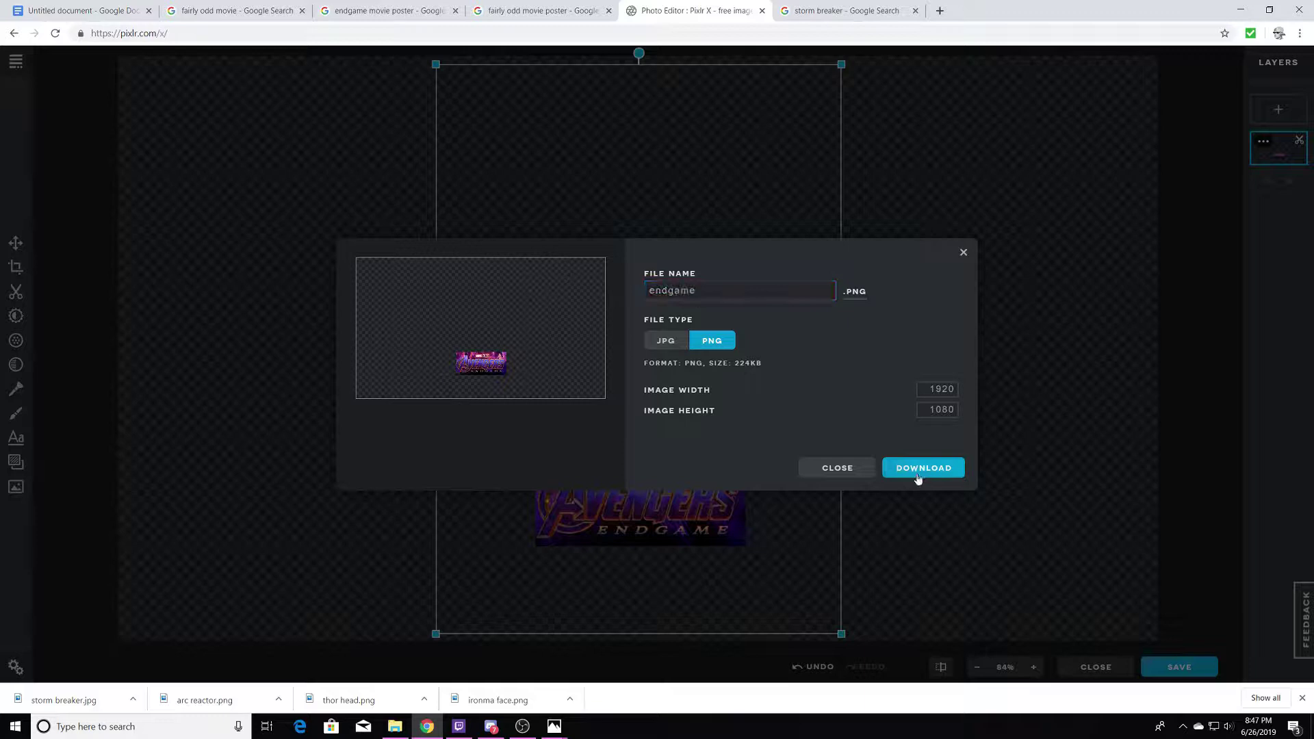
Download the Endgame logo as endgame.png, add it as a layer, and resize it.
left_click(918, 475)
left_click(849, 15)
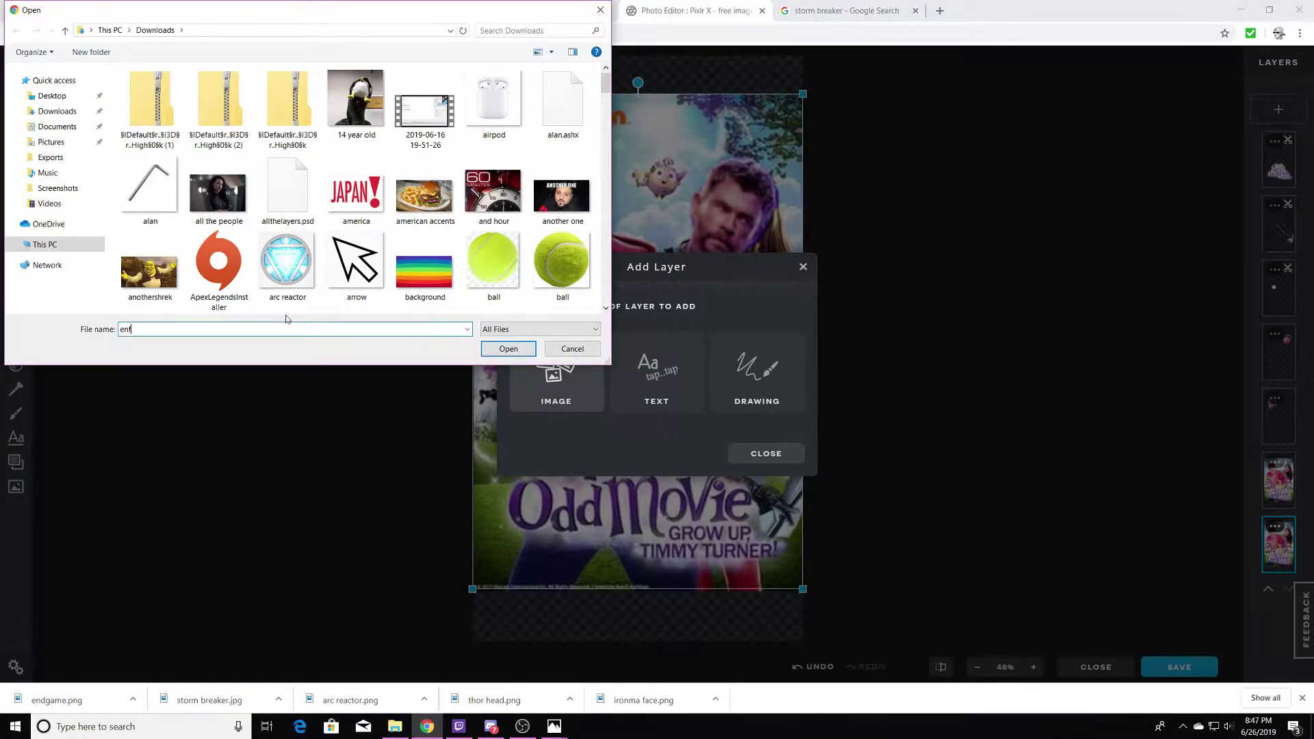
key("Return")
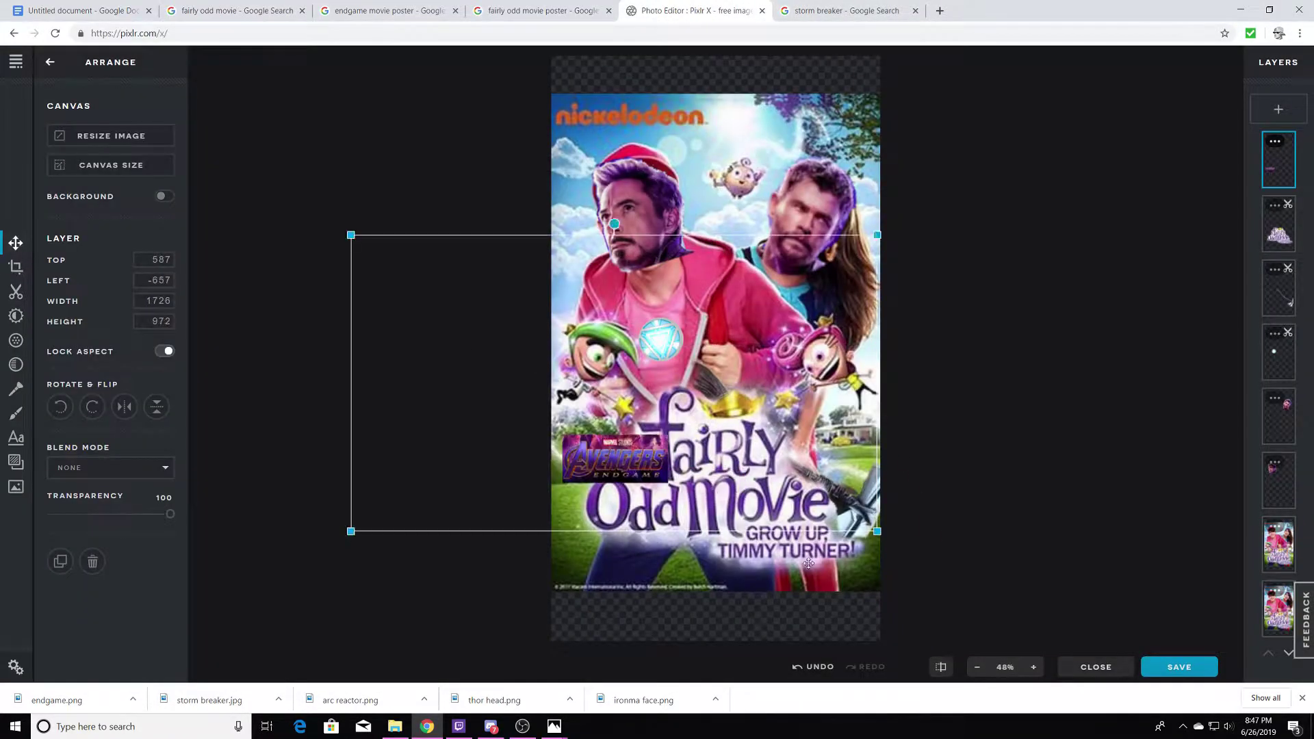
left_click_drag(366, 154, 490, 170)
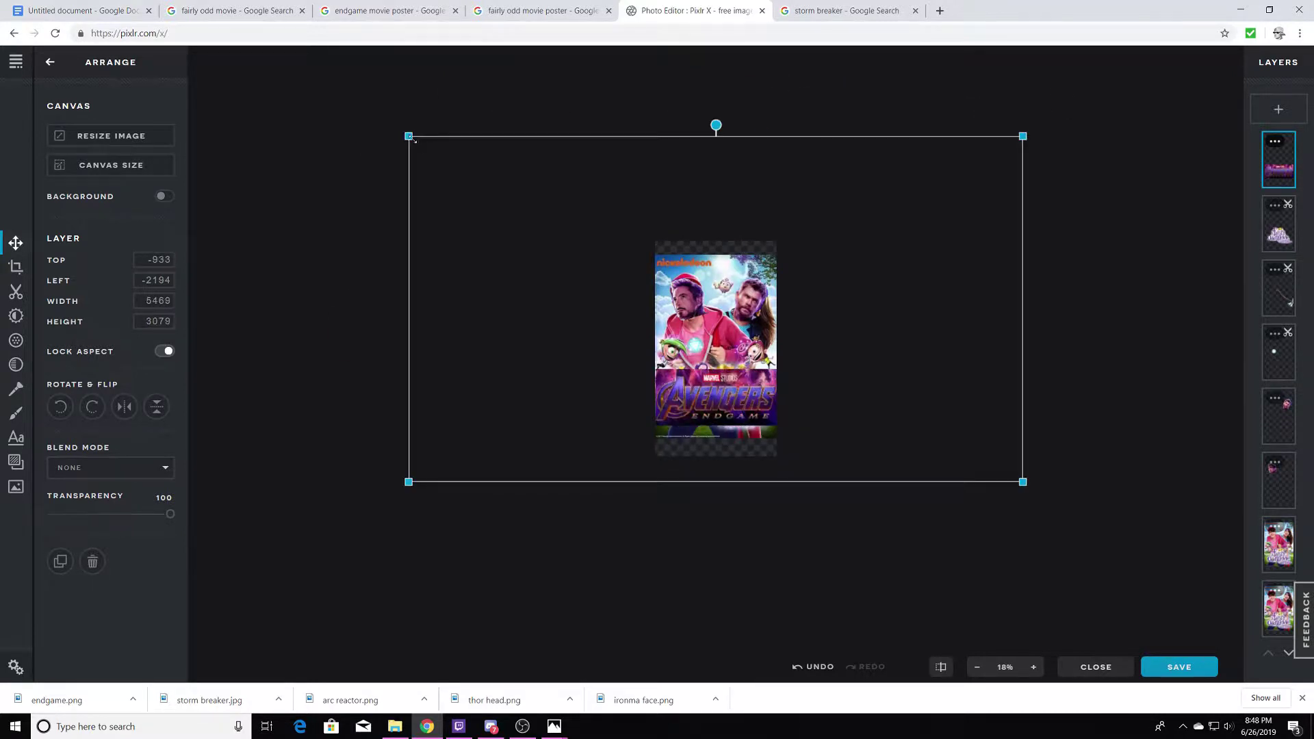
left_click(15, 293)
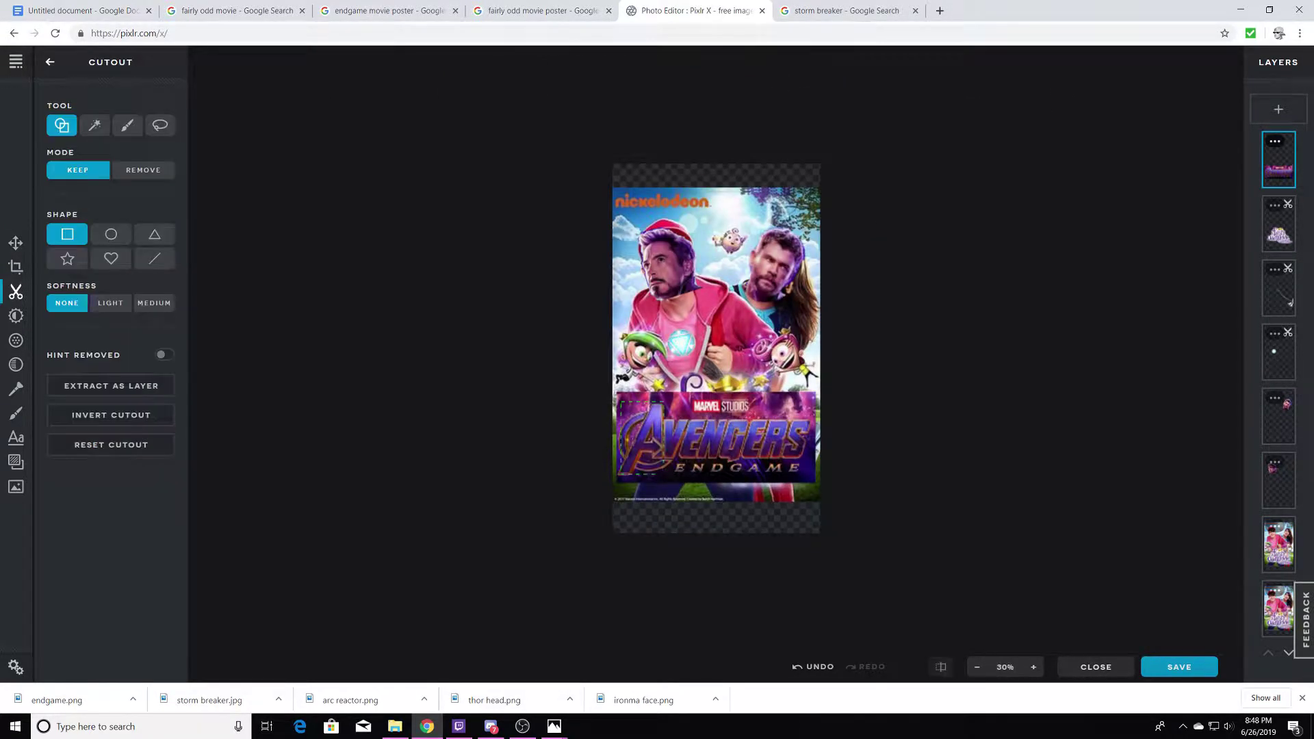
left_click(143, 170)
left_click(16, 243)
Place the Avengers logo over the title and select the Fairly Odd poster layer.
left_click_drag(657, 420, 717, 399)
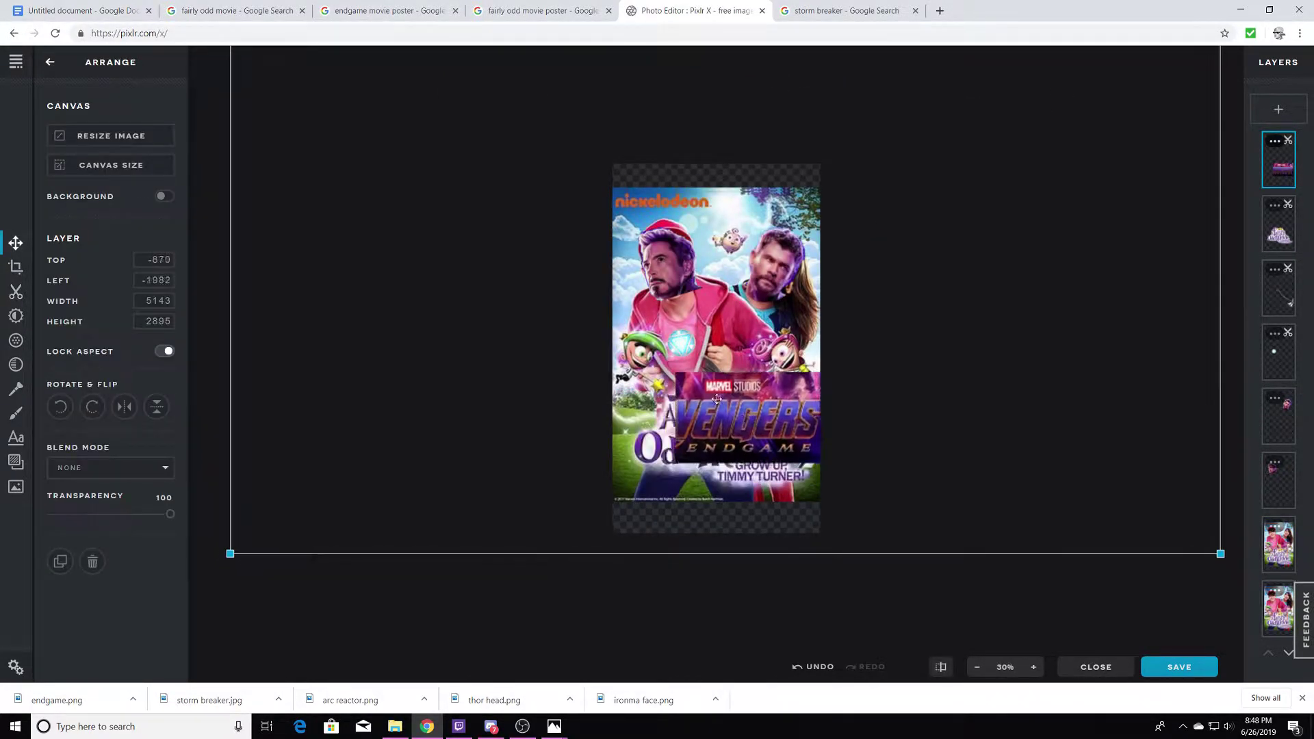
scroll(717, 399, "down", 1)
scroll(717, 399, "up", 2)
left_click(376, 392)
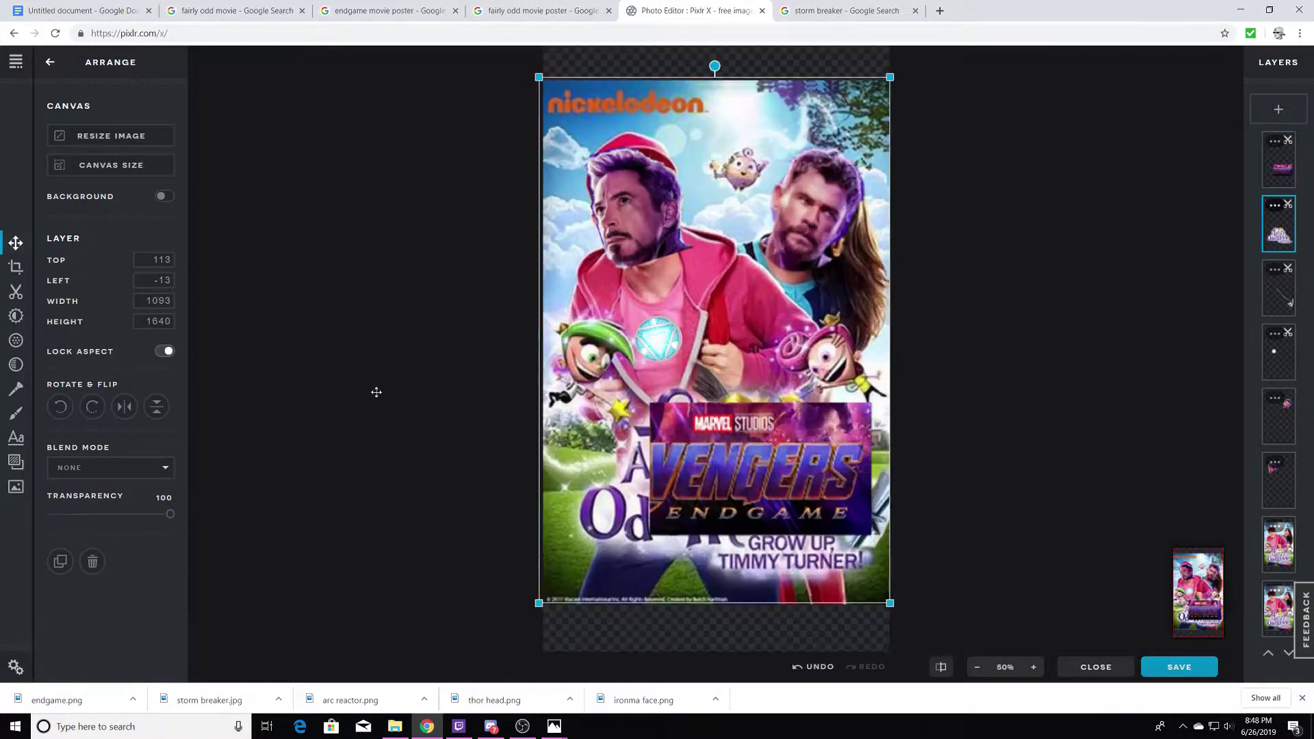
left_click(16, 293)
left_click(143, 169)
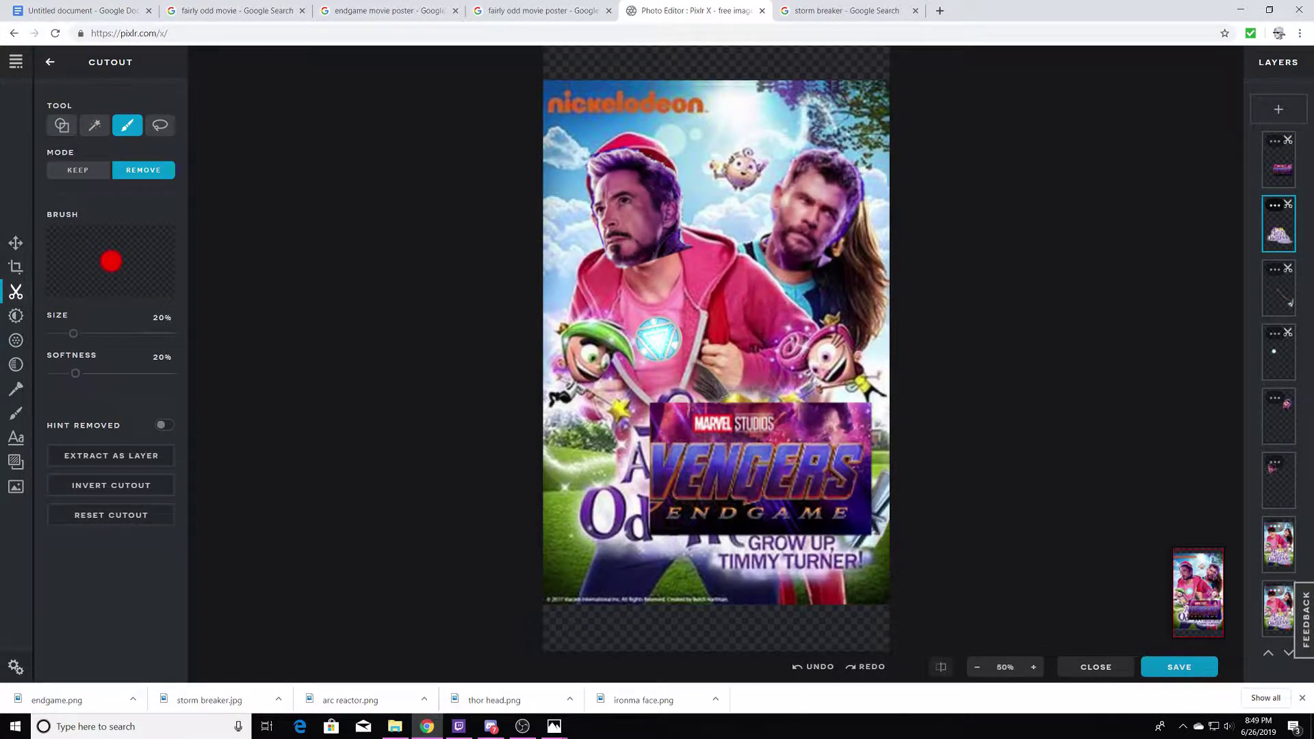
Paint white over the leftover 'Odd' title text with a large brush on a new layer.
left_click(16, 413)
left_click(111, 129)
left_click_drag(83, 414, 135, 414)
mouse_move(602, 504)
left_mouse_down()
mouse_move(733, 528)
mouse_move(568, 510)
left_mouse_up()
key("bracketleft")
key("bracketleft")
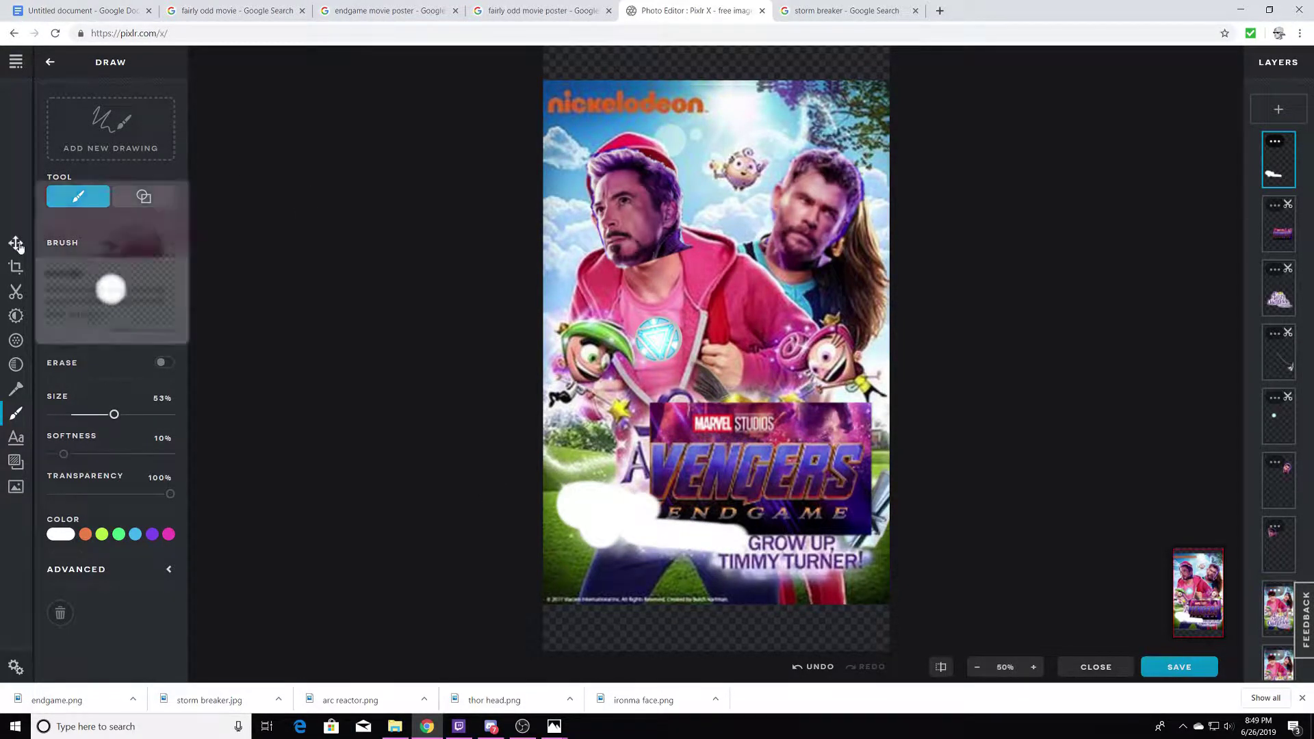
key("v")
left_click(923, 539)
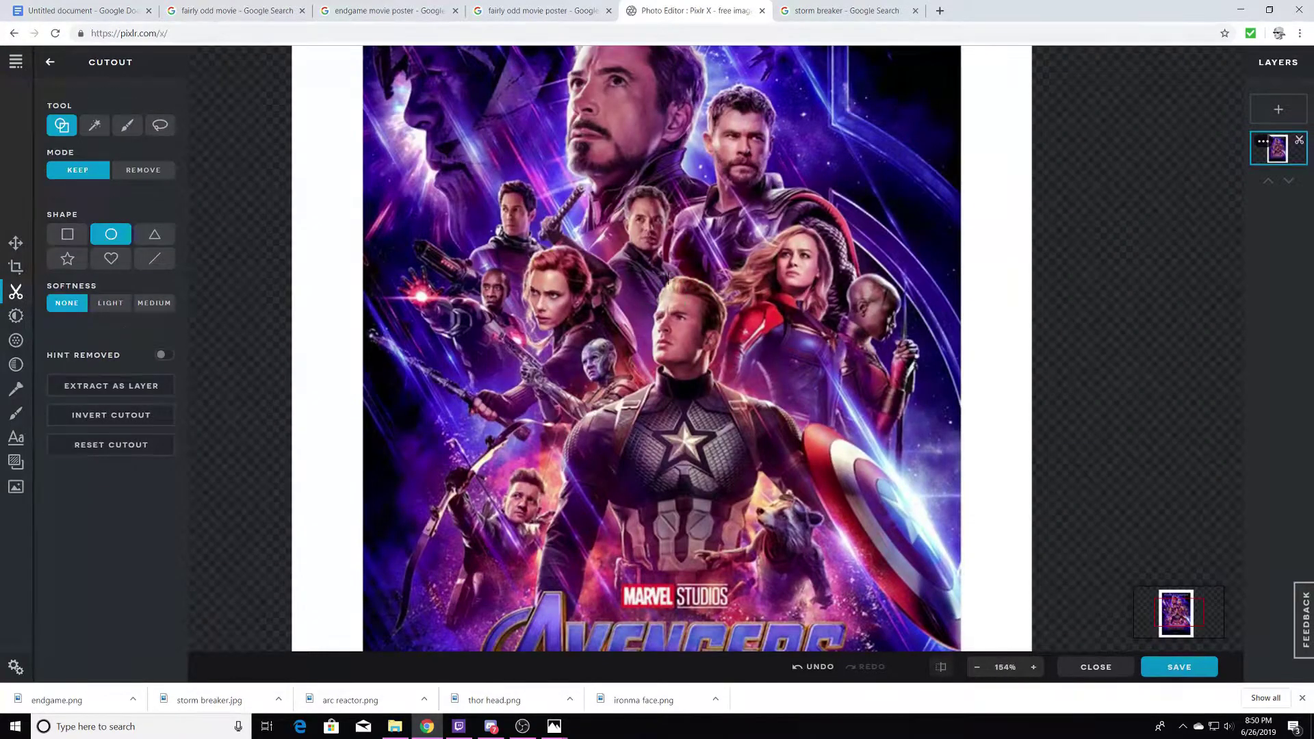
Brush-remove everything on the Endgame poster except Captain America's head.
scroll(688, 350, "down", 1)
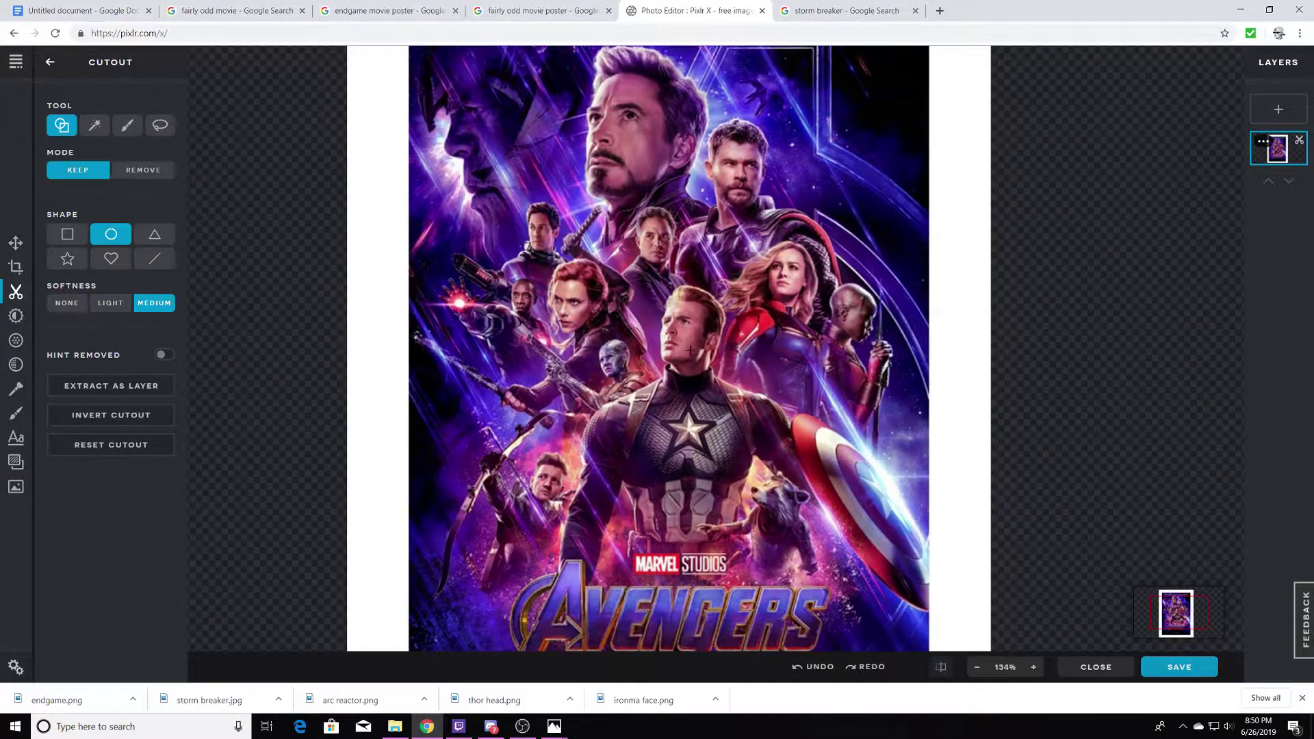
left_click(163, 176)
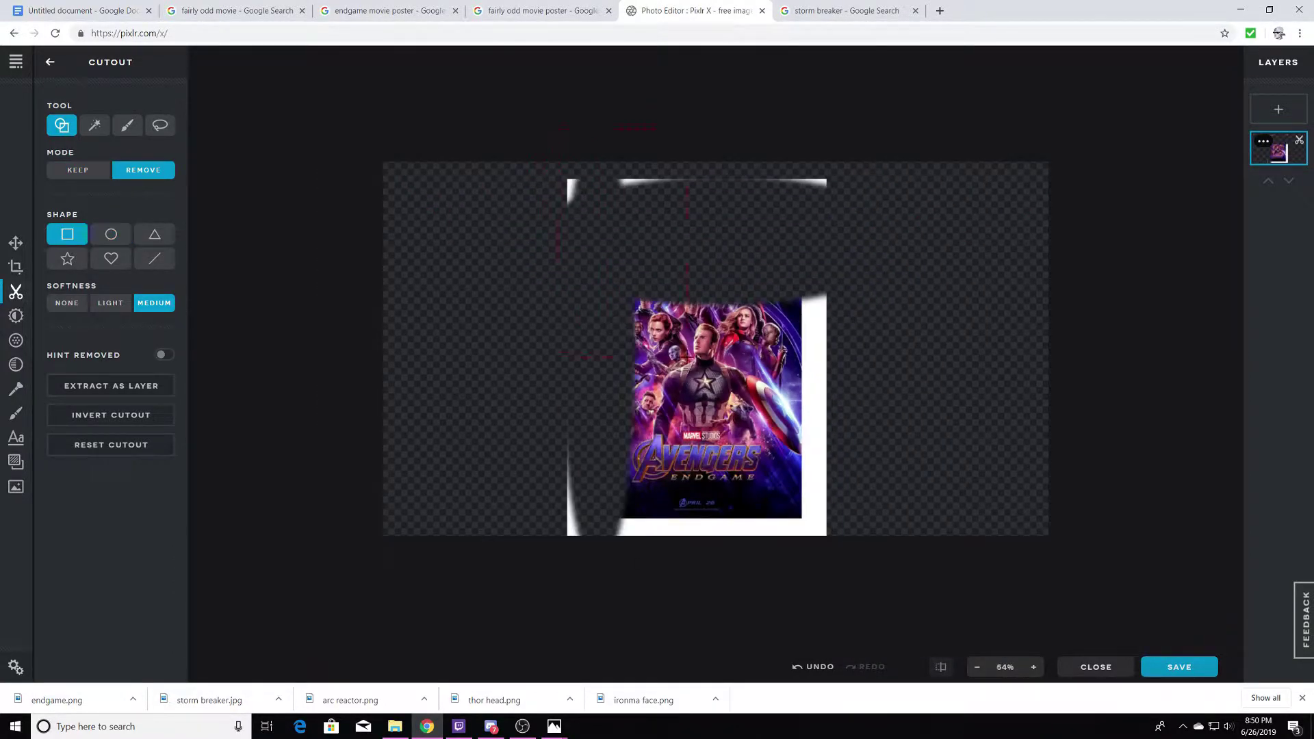
left_click(123, 125)
mouse_move(602, 370)
left_mouse_down()
mouse_move(883, 438)
mouse_move(411, 616)
left_mouse_up()
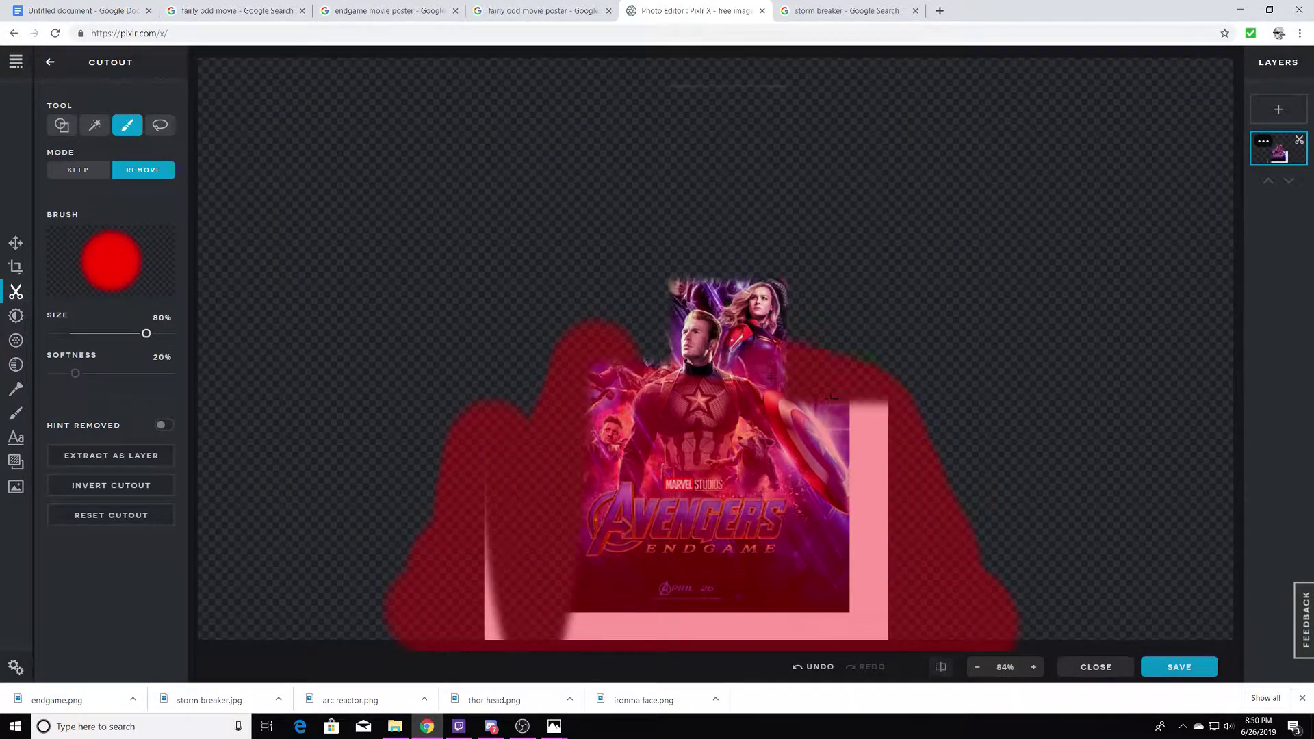
scroll(693, 267, "up", 3)
left_click_drag(693, 267, 587, 367)
left_click_drag(146, 334, 92, 333)
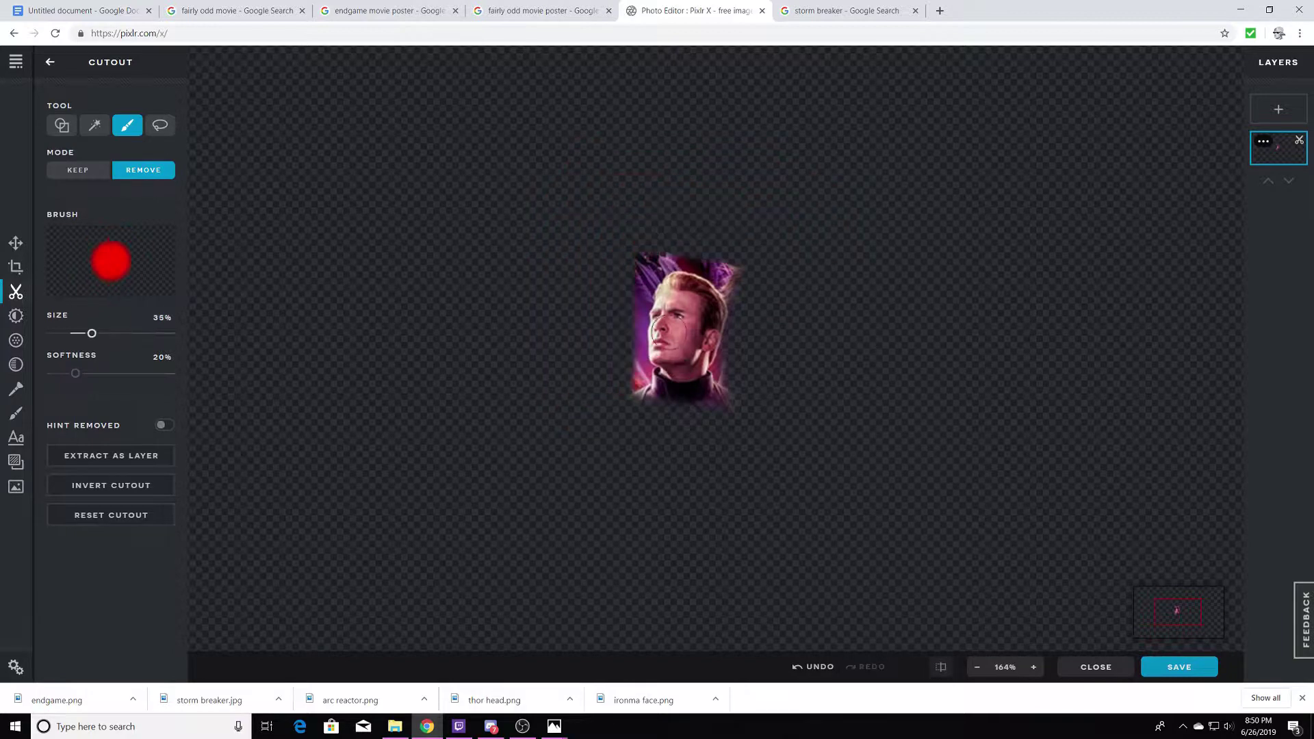
scroll(556, 409, "up", 3)
mouse_move(556, 410)
left_mouse_down()
mouse_move(616, 181)
mouse_move(746, 226)
mouse_move(726, 411)
left_mouse_up()
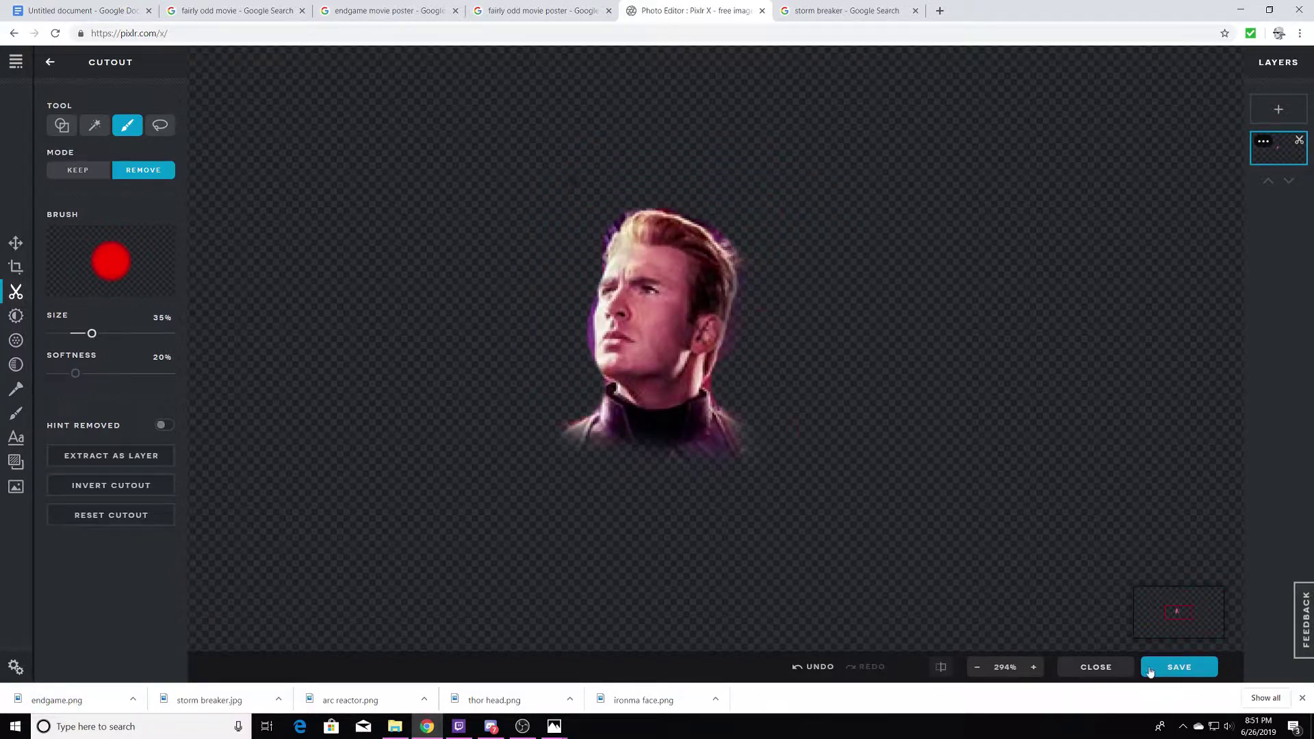
Save the cutout head as shmaptain.png and return to the poster project.
left_click(1179, 666)
type("sha")
key("BackSpace")
type("maptain")
left_click(923, 468)
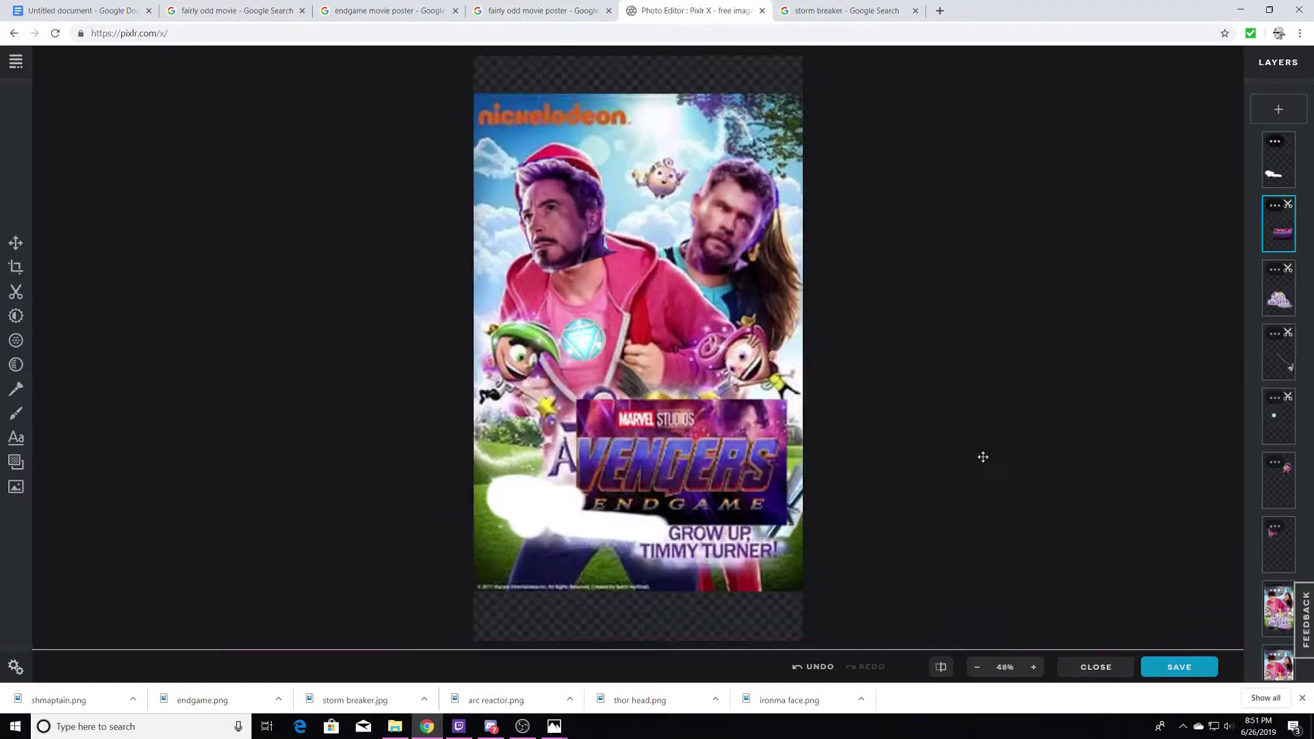
Paint white over the TIMMY TURNER tagline on a new layer.
key("d")
left_click_drag(856, 554, 709, 547)
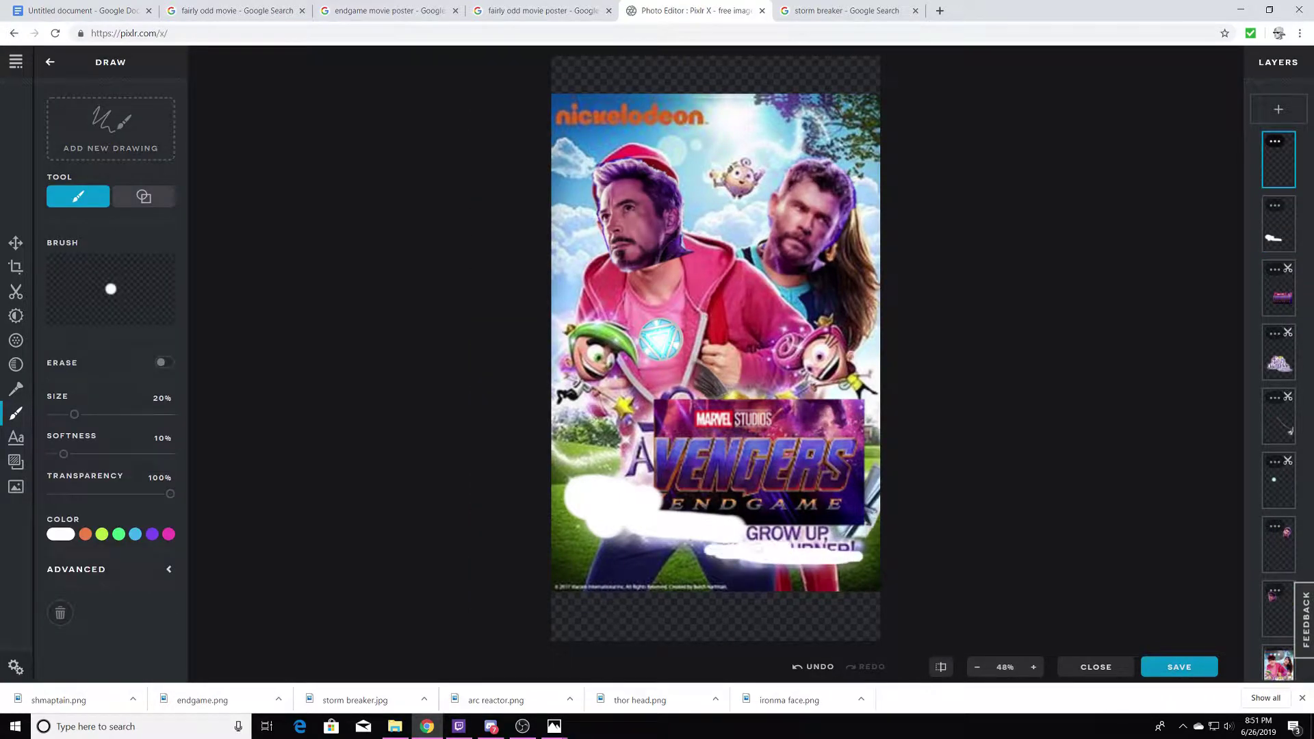
left_click(16, 340)
left_click(10, 296)
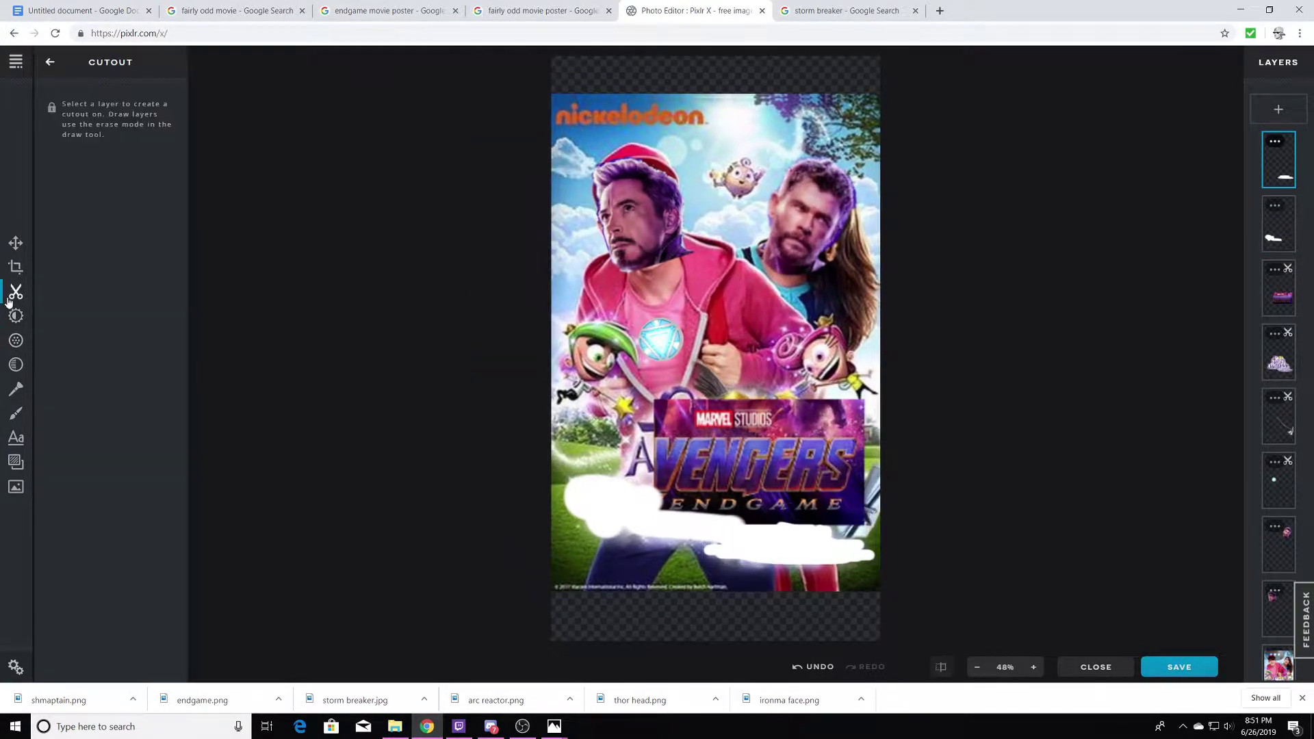
Add a purple 'Love you 3000' caption, resized to fit on one line.
left_click(16, 438)
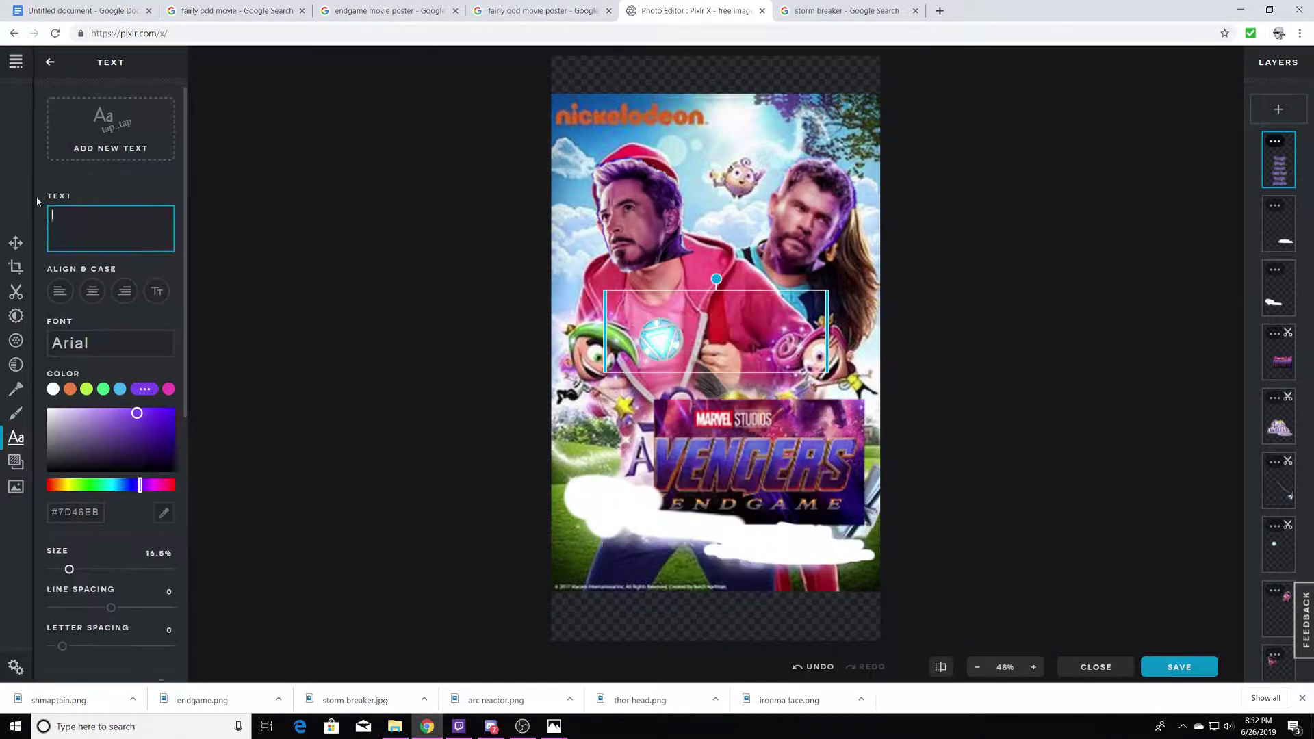
type("Love you 300")
scroll(102, 273, "down", 3)
left_click_drag(69, 369, 57, 369)
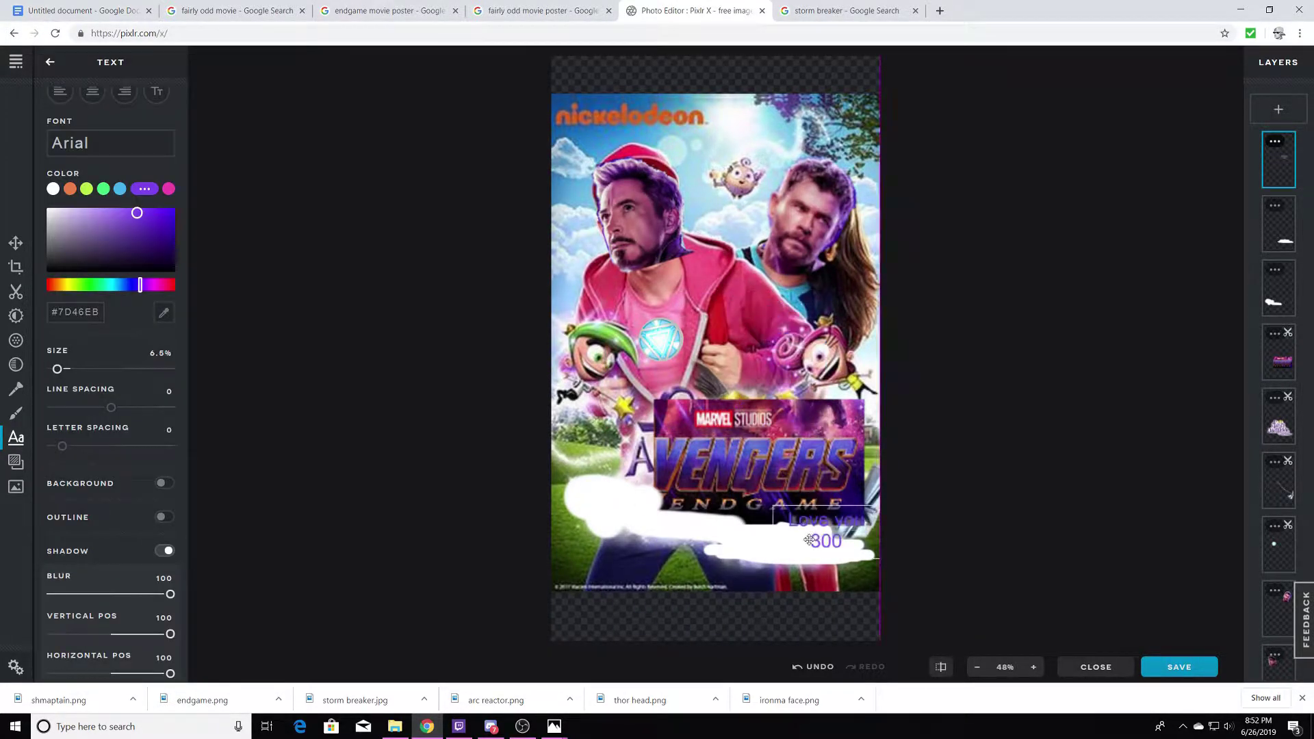
left_click_drag(766, 479, 774, 482)
left_click(804, 583)
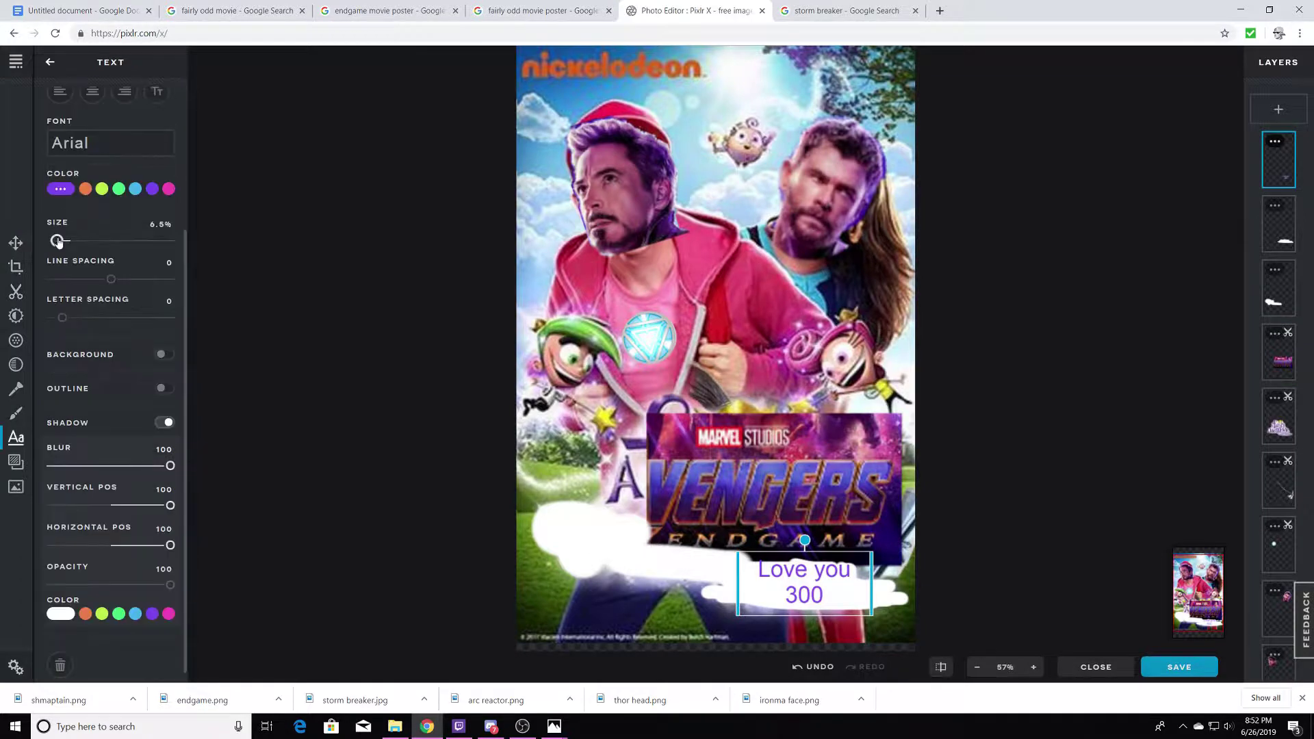
scroll(145, 231, "up", 3)
type("0")
left_click(337, 357)
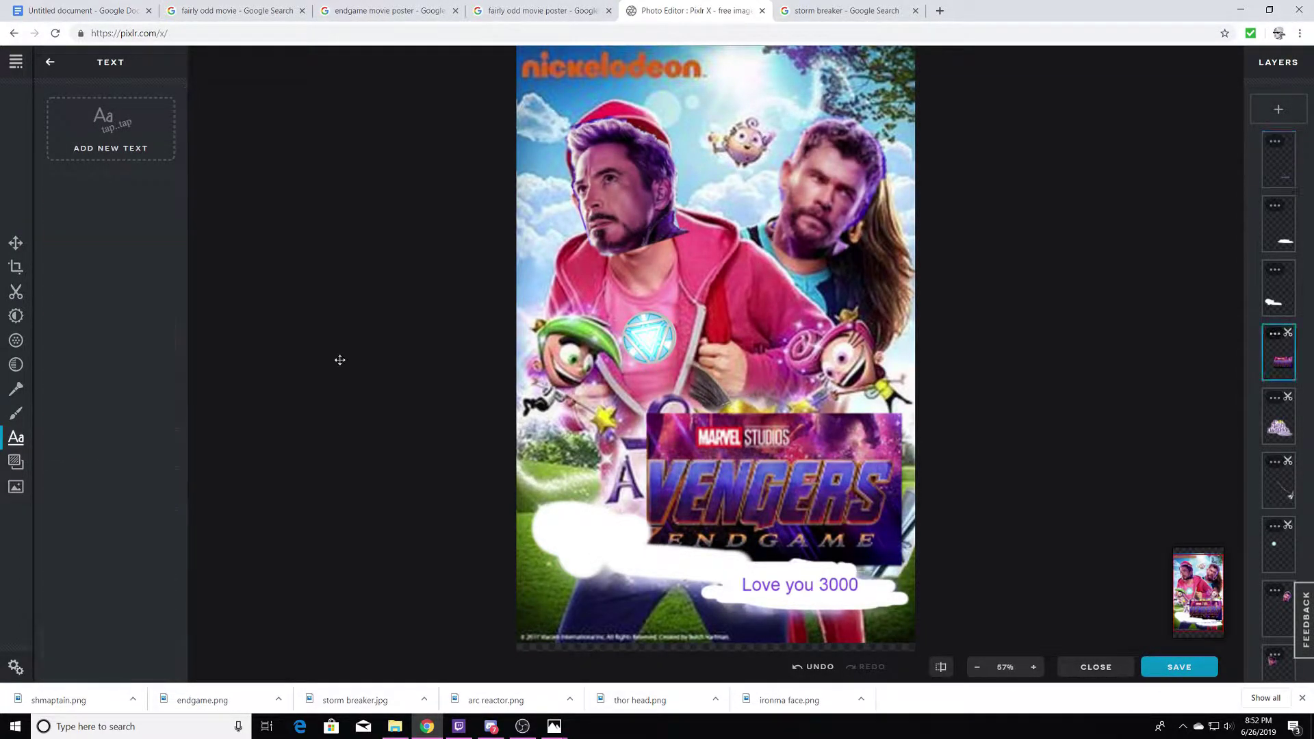
Export the poster as a PNG named 'A vengers endgame'.
key("ctrl+s")
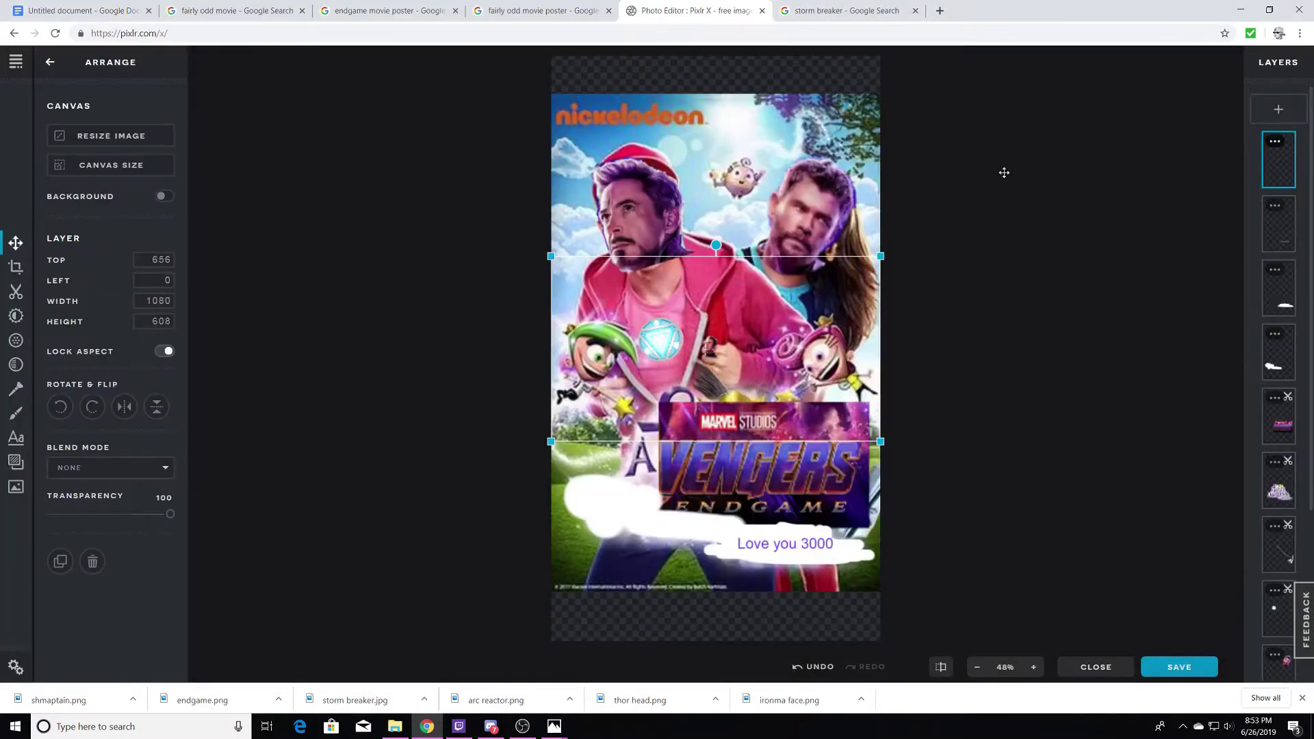
key("ctrl+z")
key("ctrl+s")
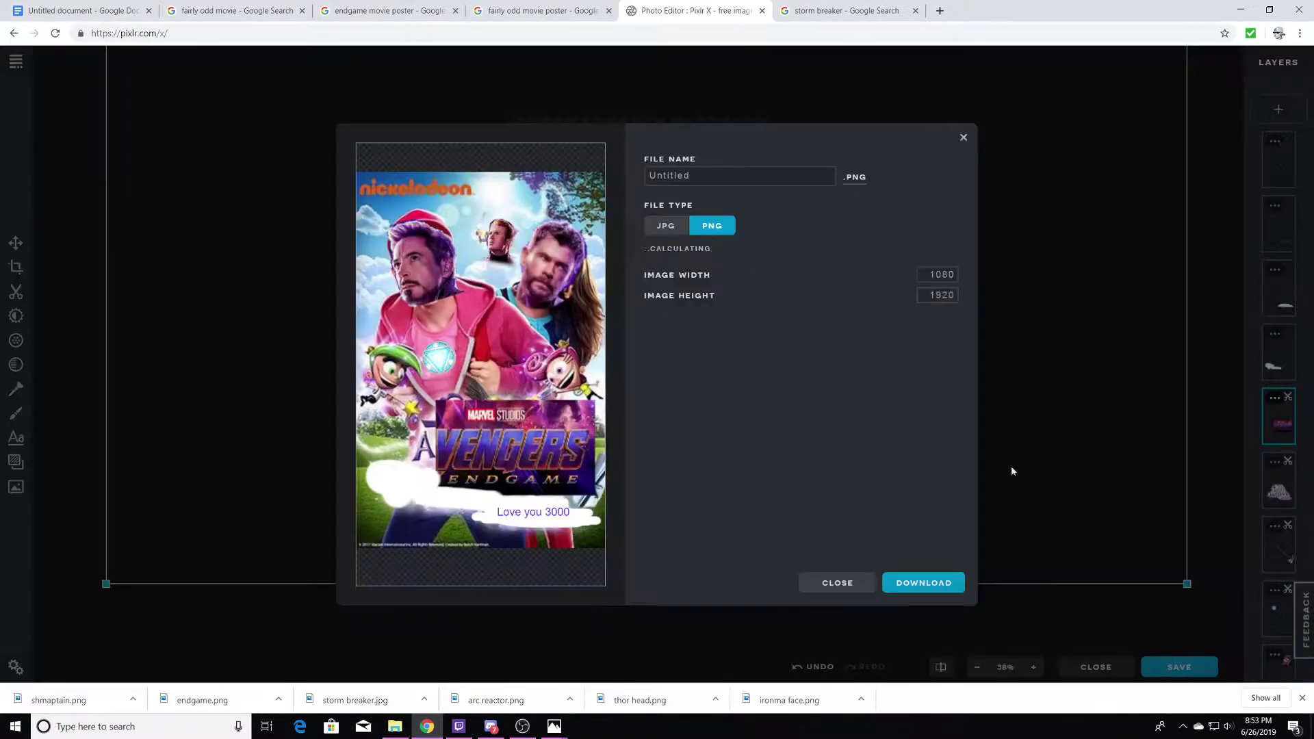
type("A vengers endgame")
key("Return")
left_click(540, 9)
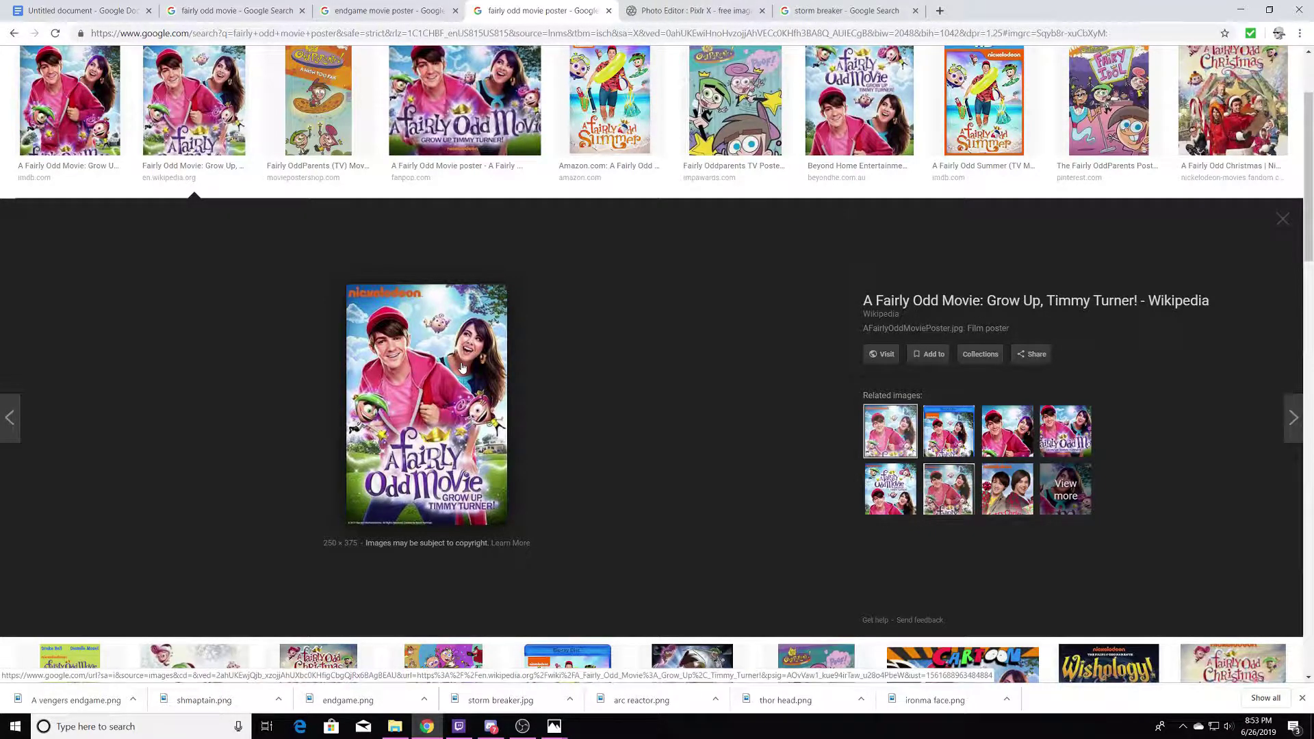
Glance at the Endgame and Fairly Odd poster search tabs, then minimize Chrome.
left_click(372, 11)
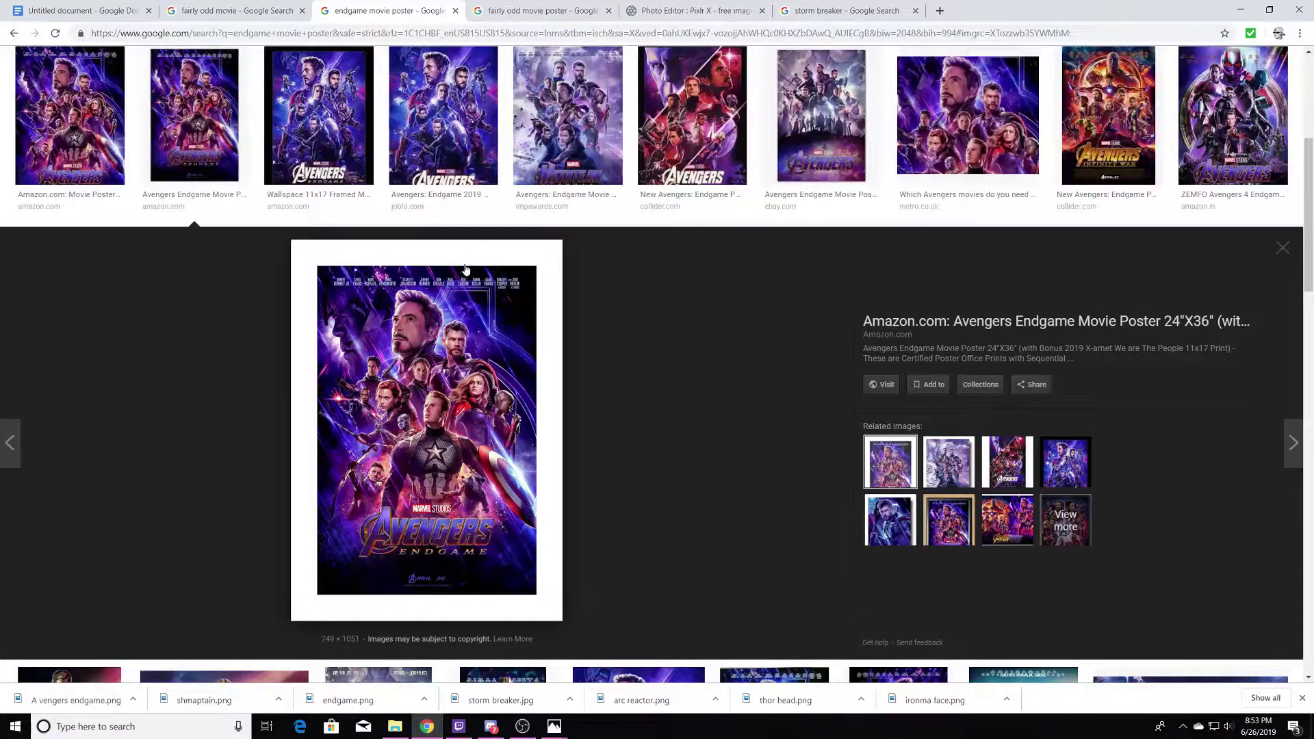
left_click(527, 11)
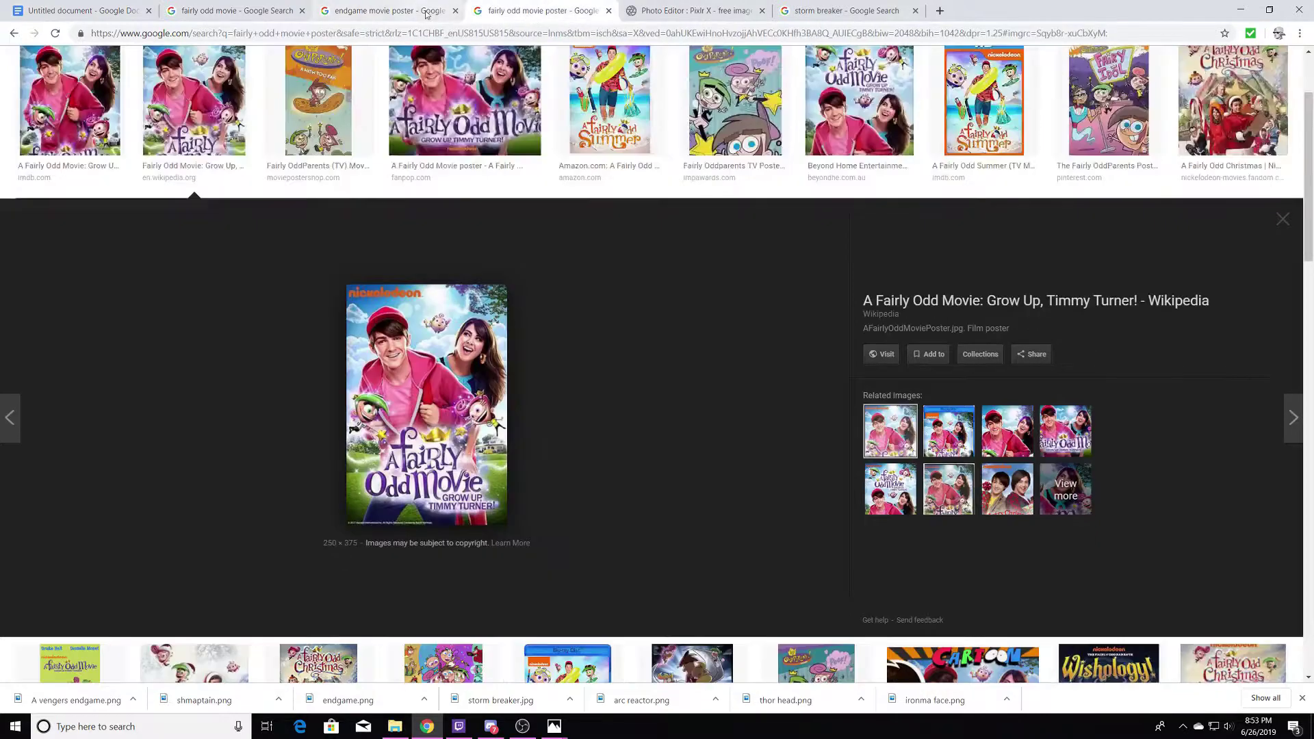
left_click(1269, 10)
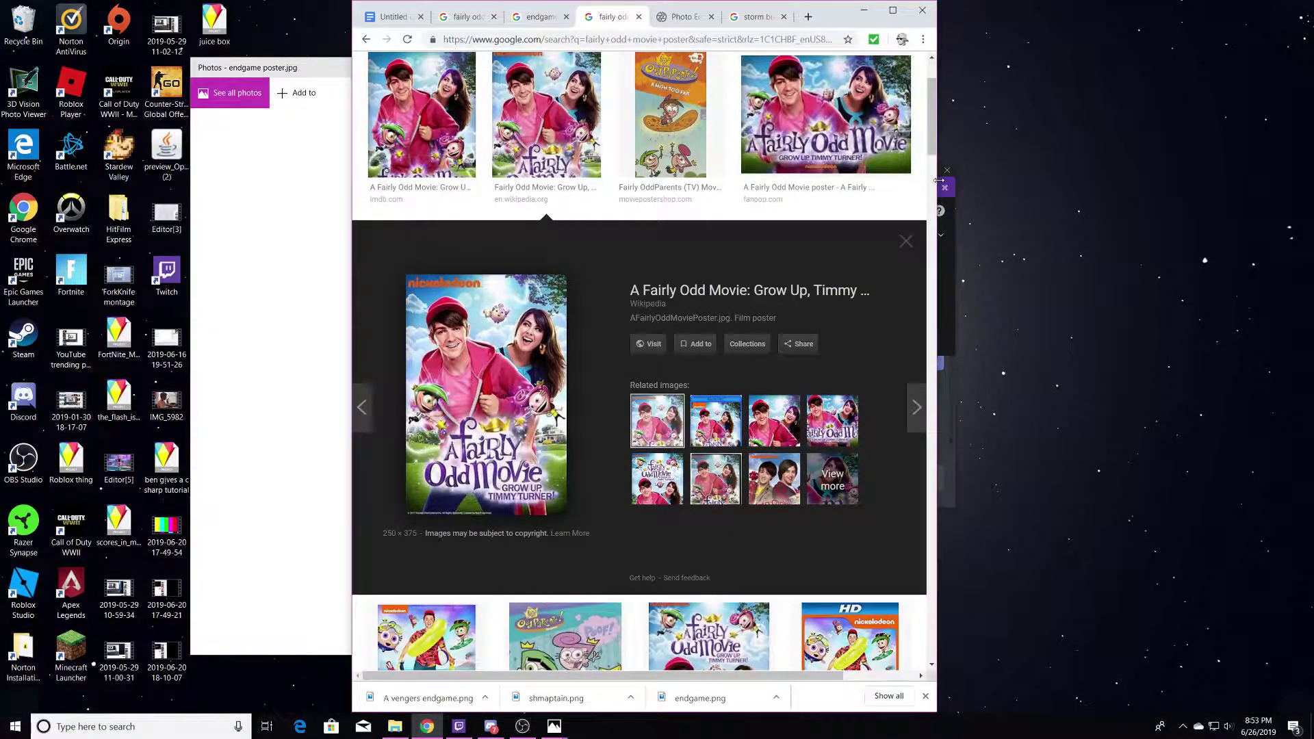
Close both Discord Help Center pages and bring Discord forward at full screen.
left_click(948, 213)
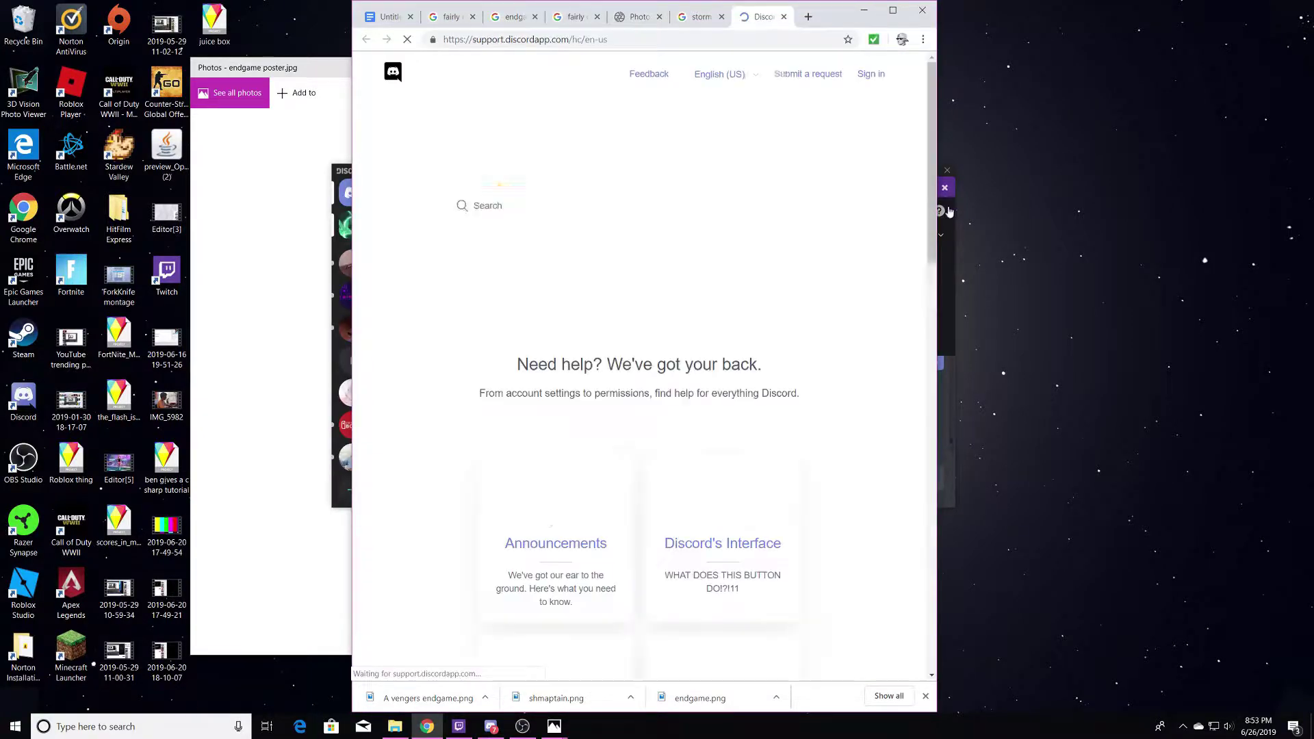
left_click(784, 17)
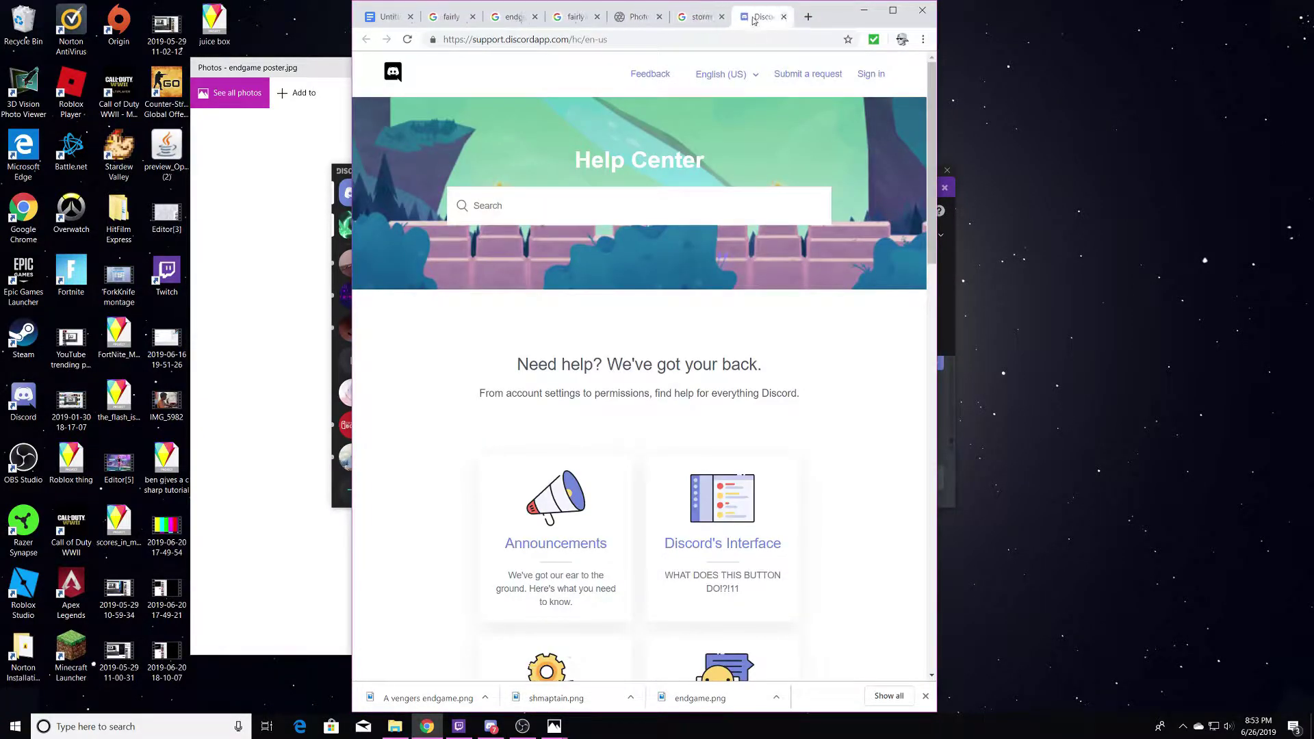
left_click(784, 17)
left_click(950, 277)
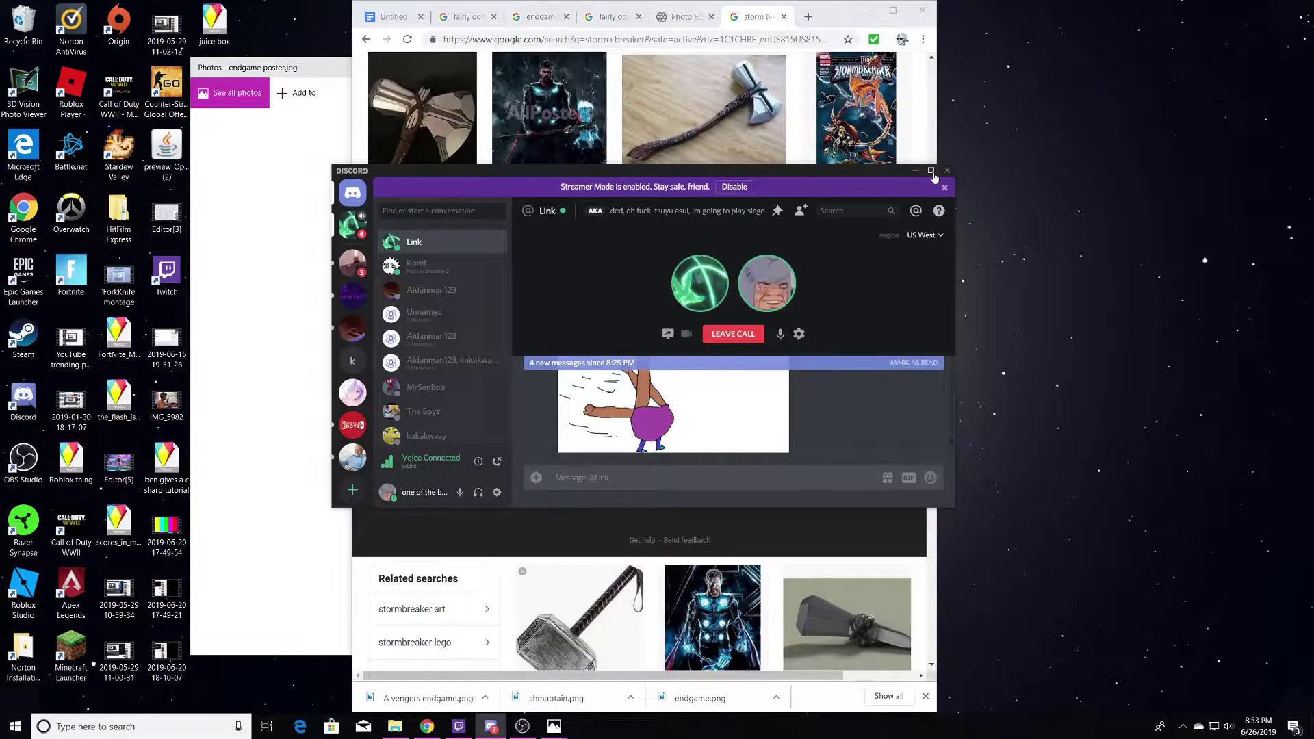
left_click(931, 172)
Attach A vengers endgame.png from Downloads, send it with "you're welcome", and view it enlarged.
left_click(208, 684)
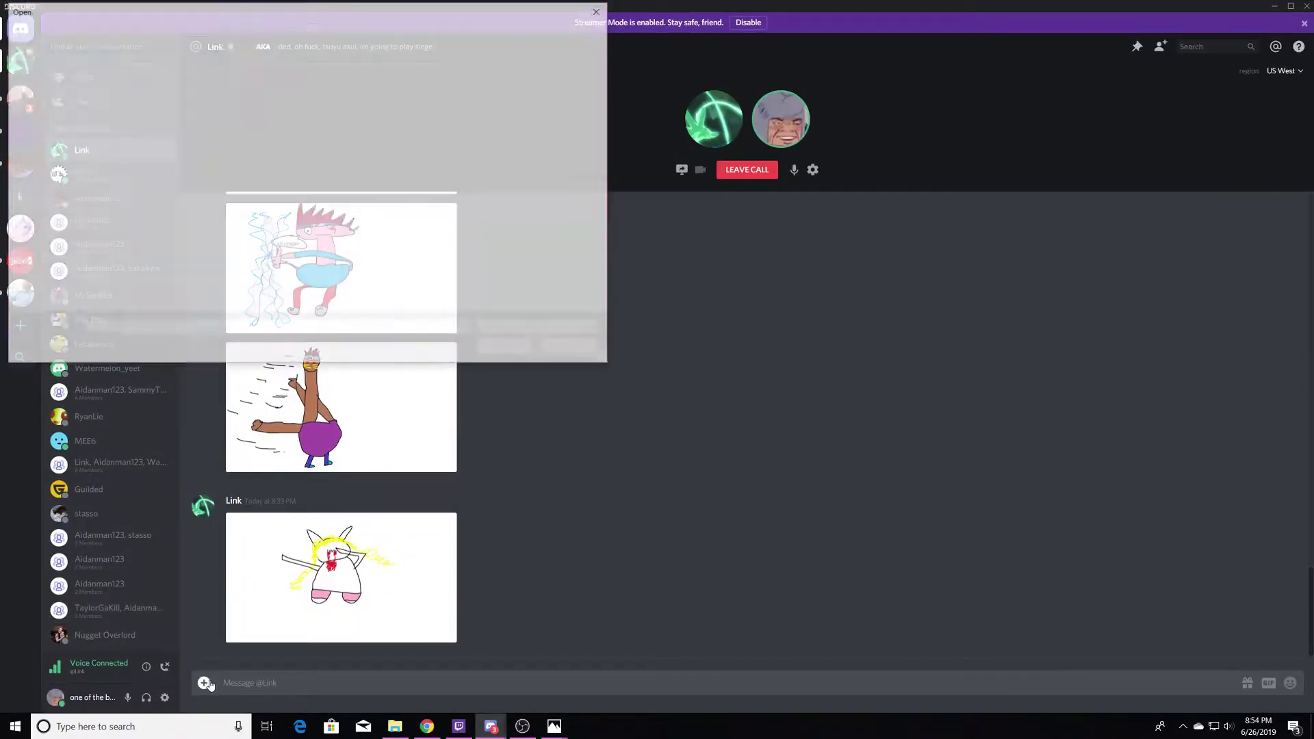
left_click(57, 110)
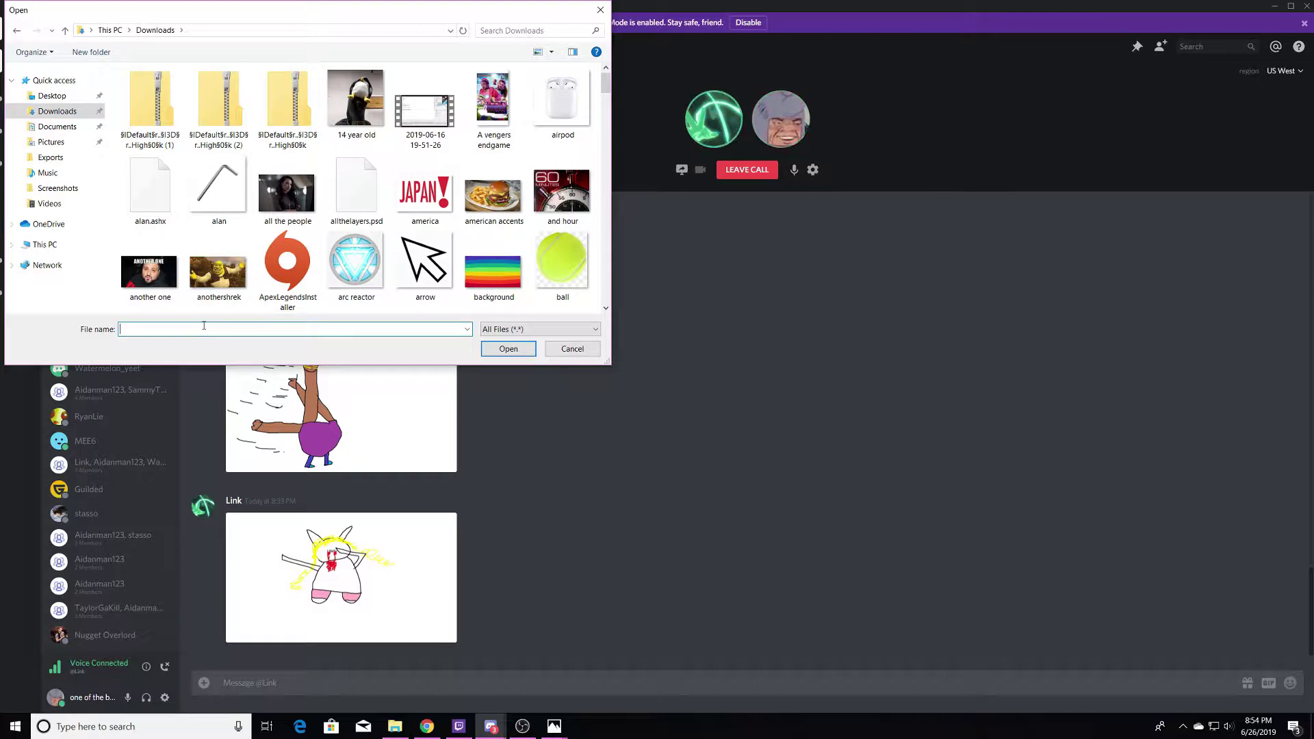
left_click(204, 326)
type("a ven")
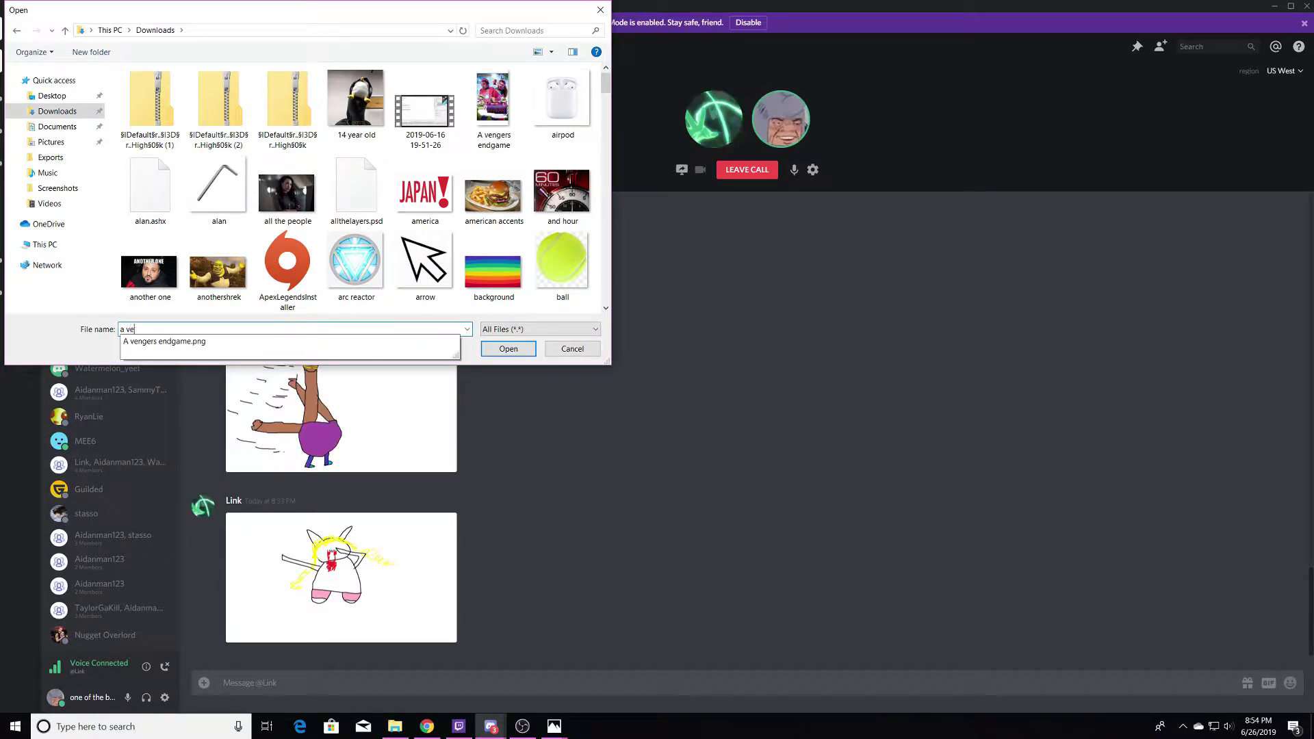
left_click(208, 343)
left_click(519, 352)
type("you're welcome")
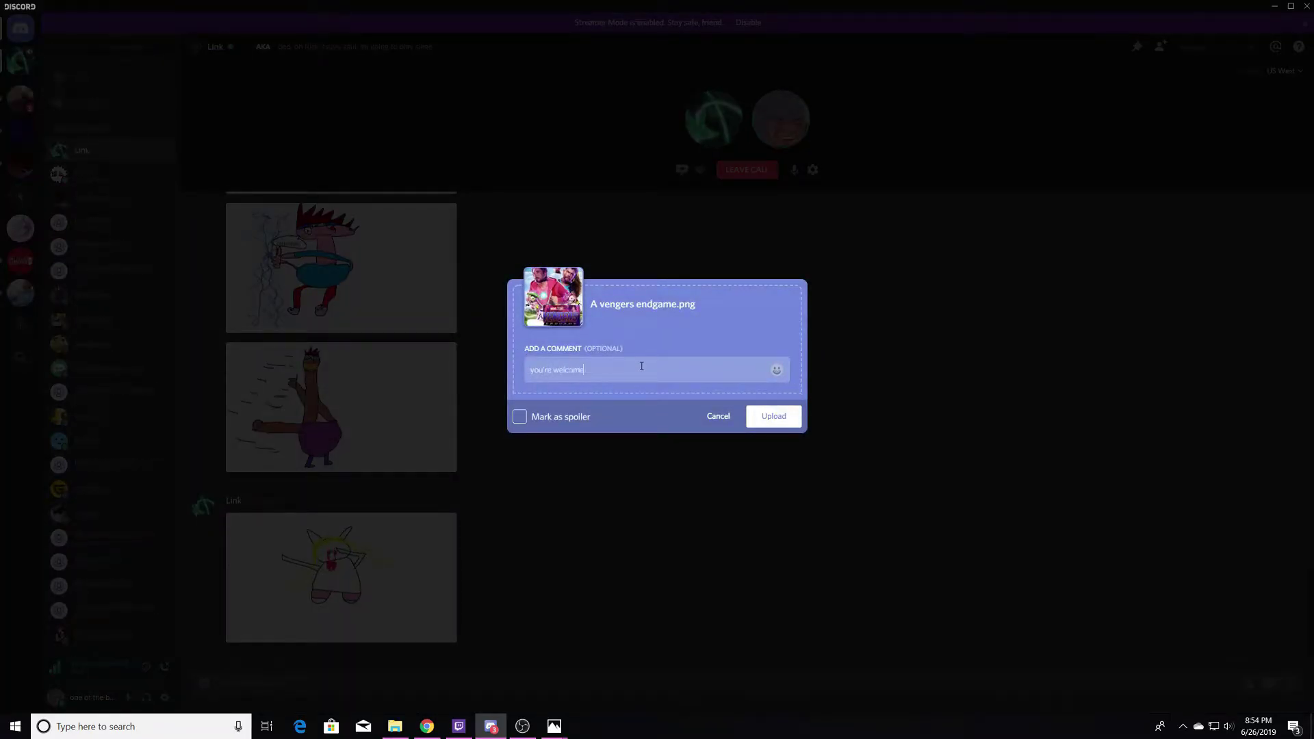
key("Return")
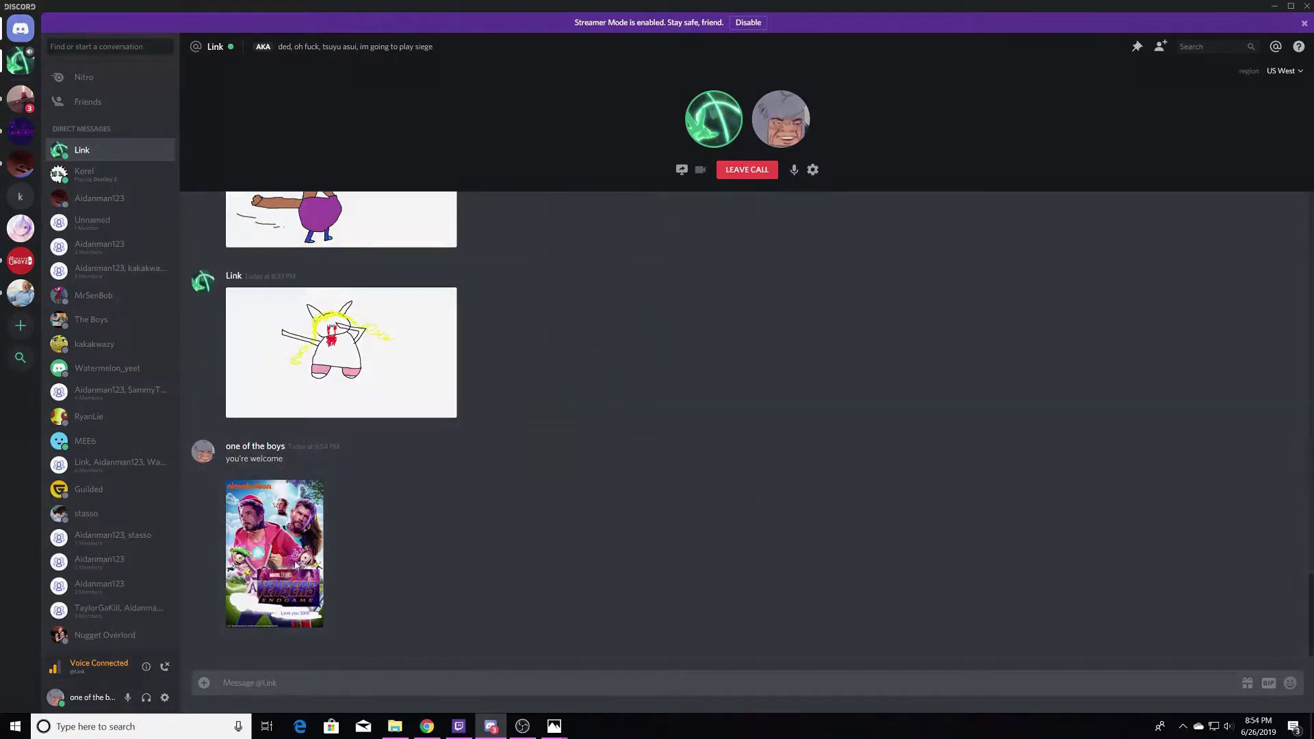
left_click(294, 555)
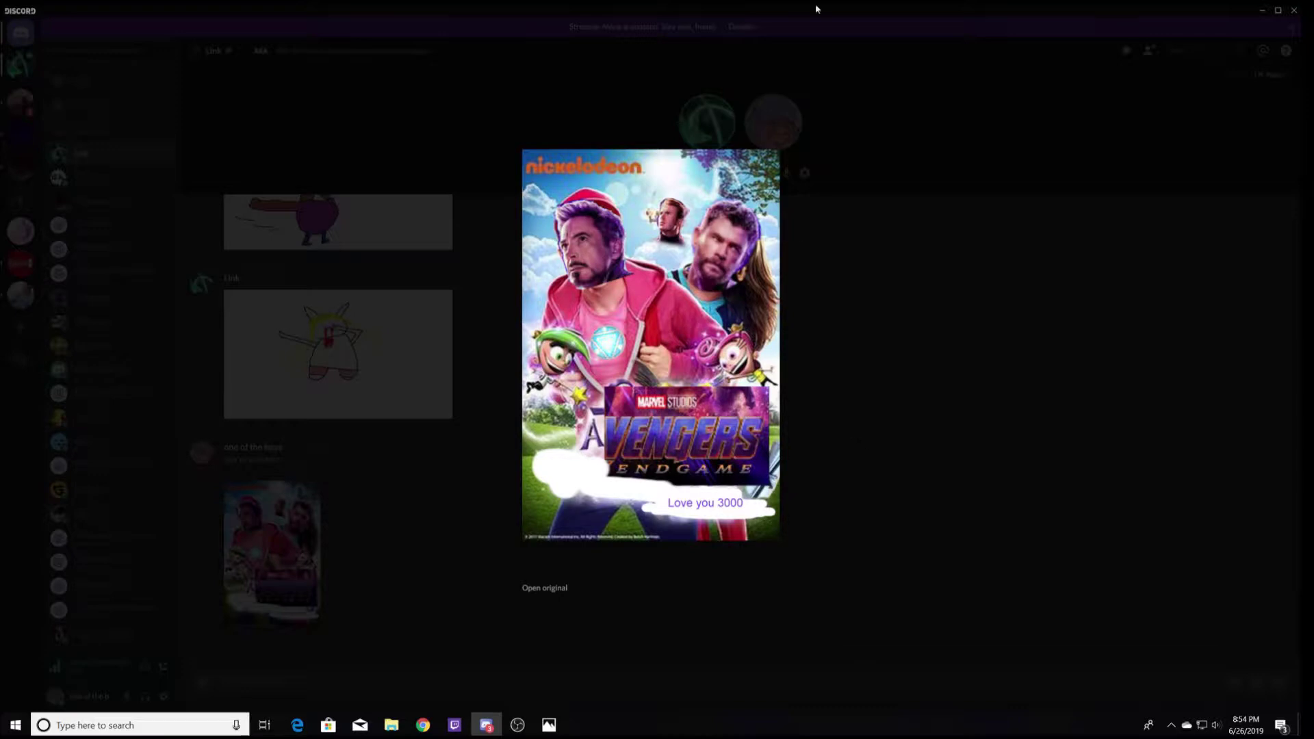
View the parody poster and shared drawing full size, close each, then minimize Discord.
left_click(901, 341)
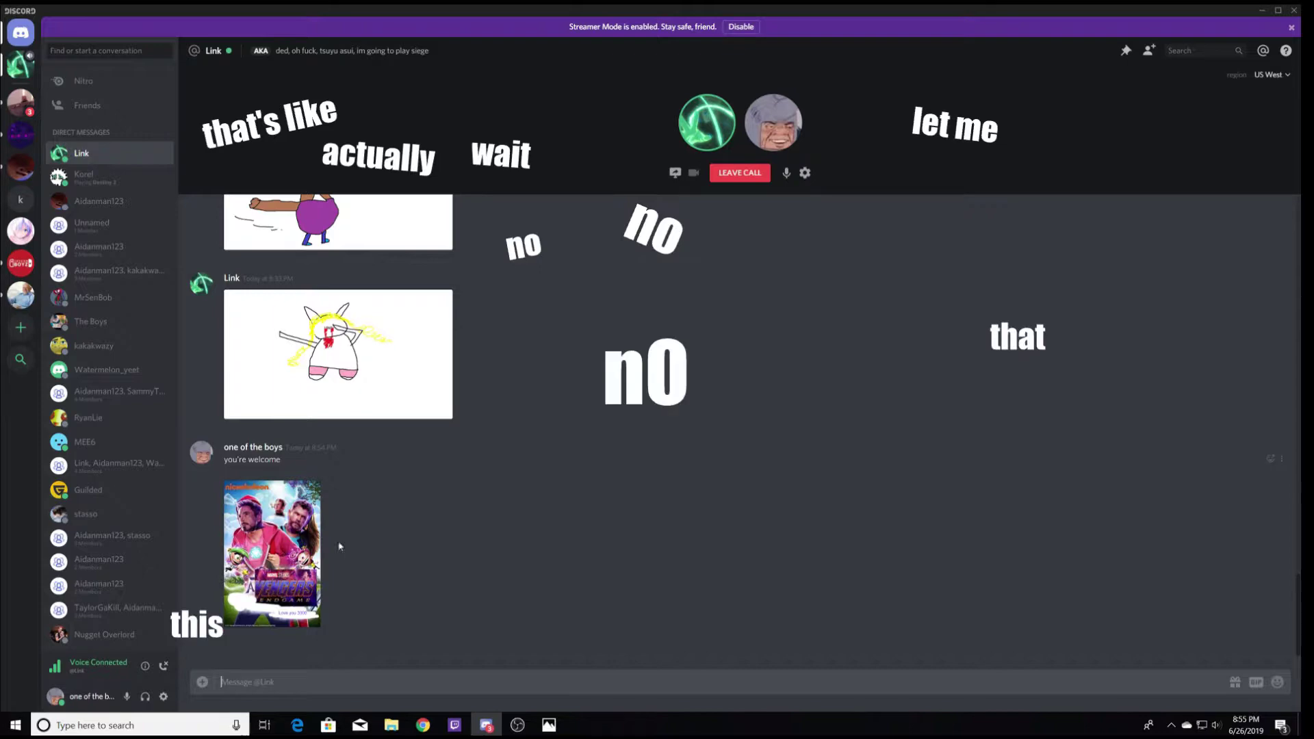
left_click(301, 556)
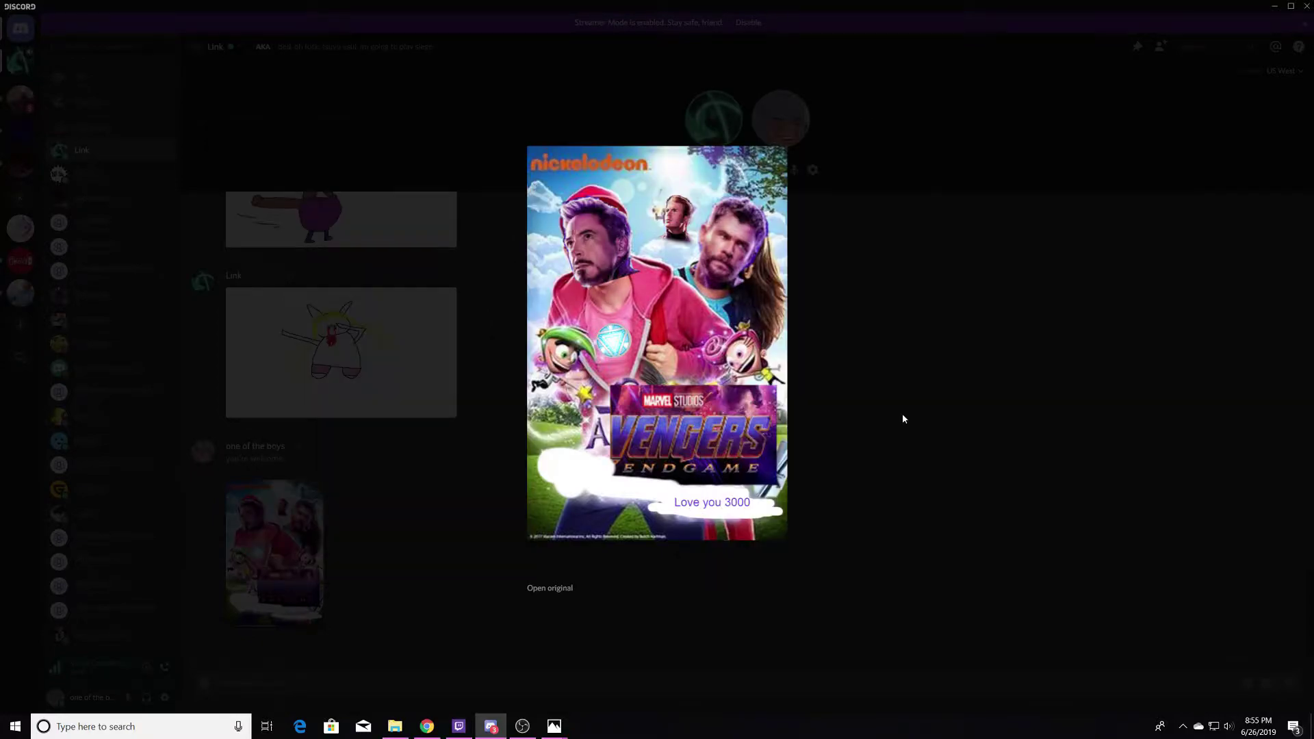
left_click(903, 417)
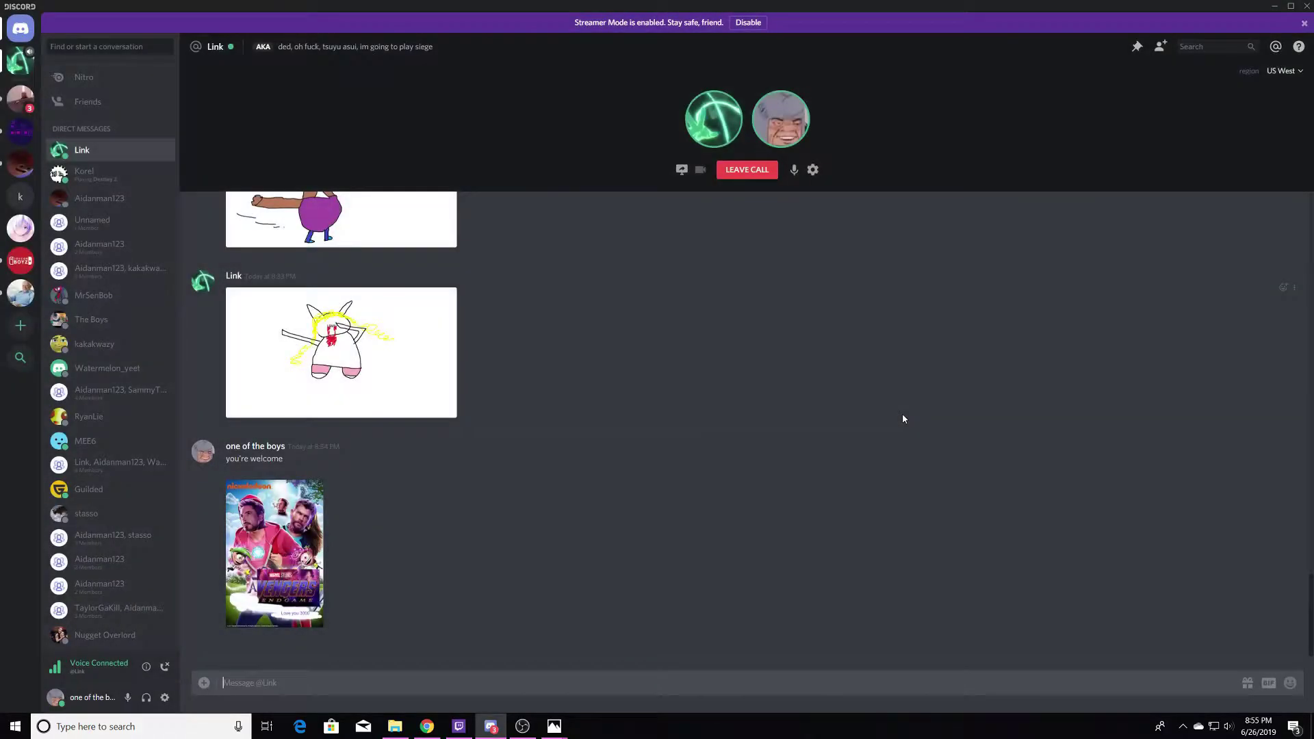
left_click(349, 384)
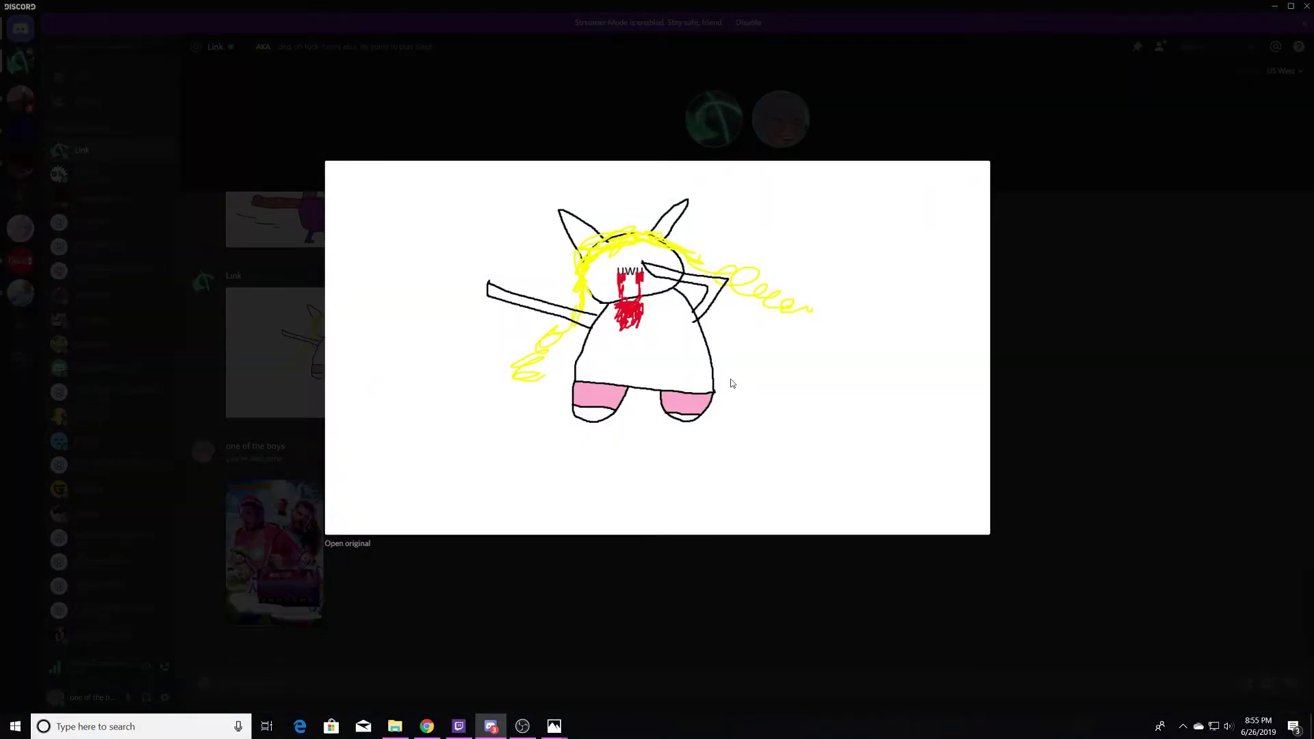
left_click(1111, 376)
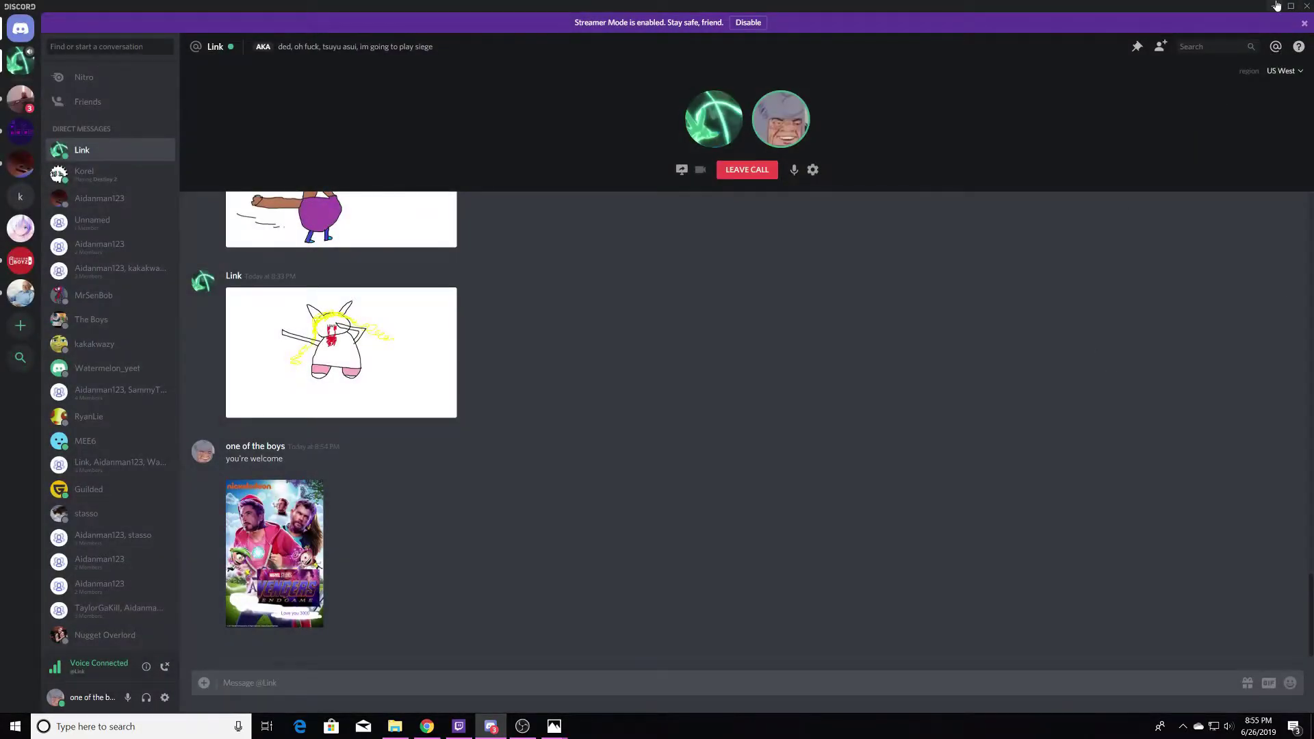
left_click(1277, 5)
Bring up the Docs movie list, maximize Chrome and close two leftover tabs.
left_click(395, 17)
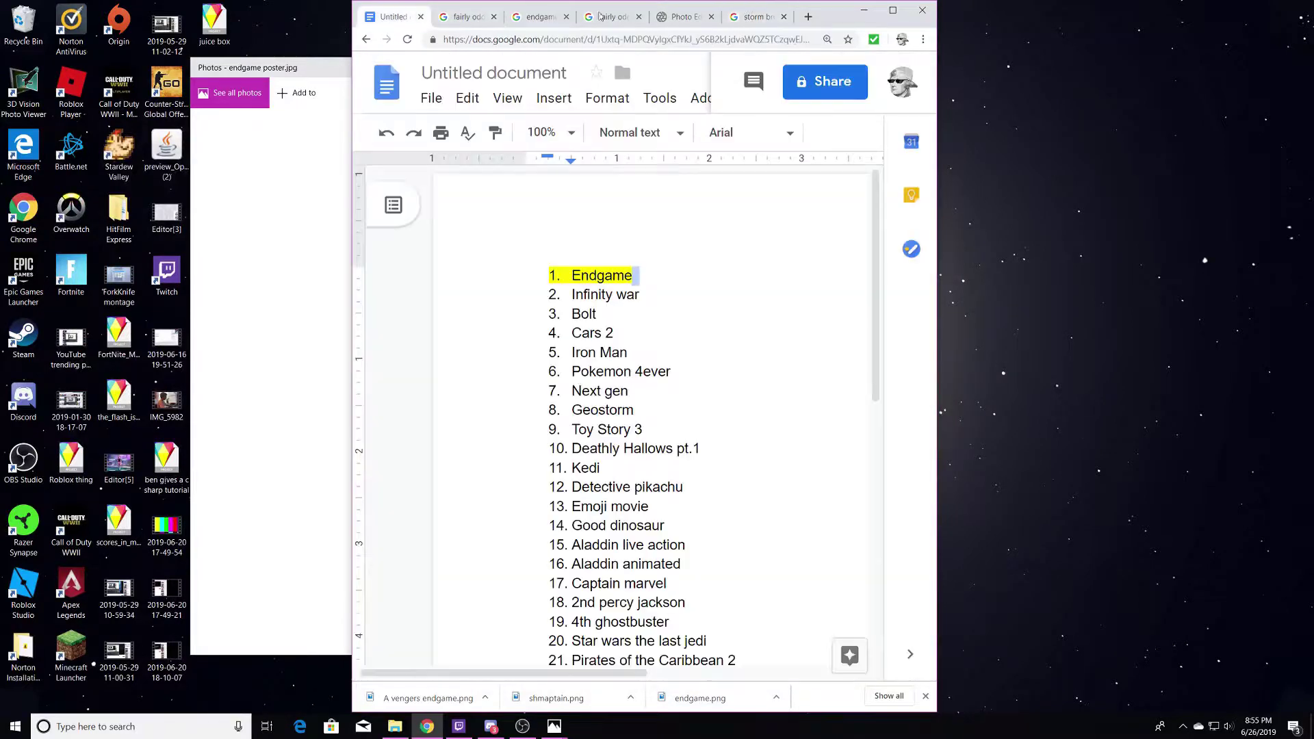
left_click(893, 10)
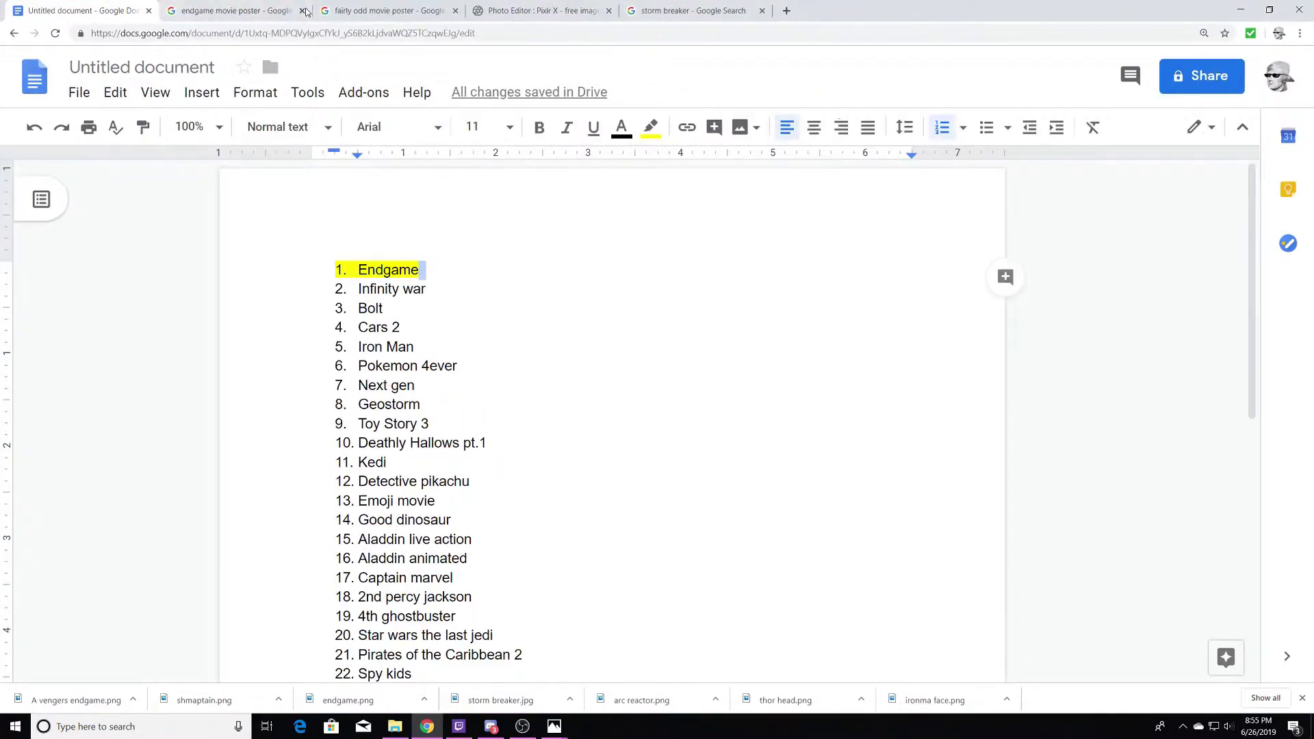
left_click(306, 11)
left_click(305, 11)
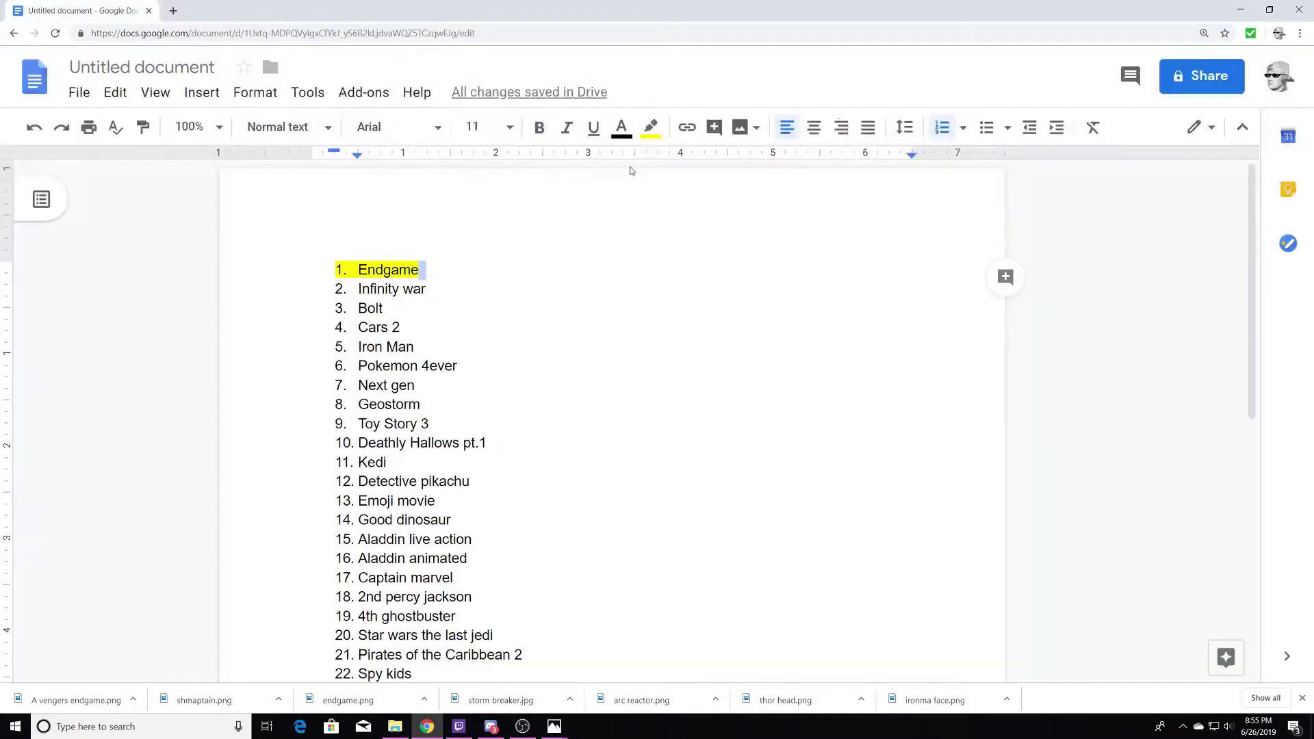
Highlight the 'Next gen' entry in red.
scroll(461, 351, "down", 2)
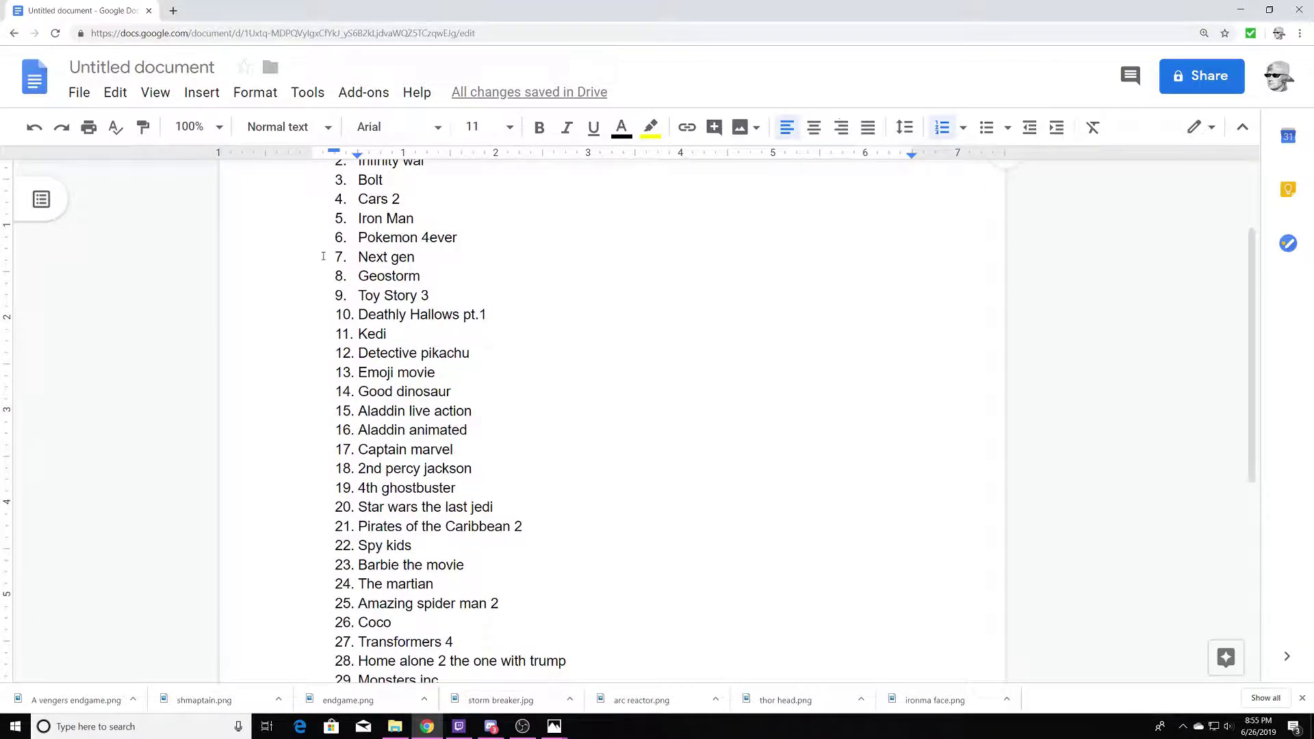
mouse_move(360, 257)
left_mouse_down()
mouse_move(425, 258)
mouse_move(356, 256)
left_mouse_up()
left_click(461, 262)
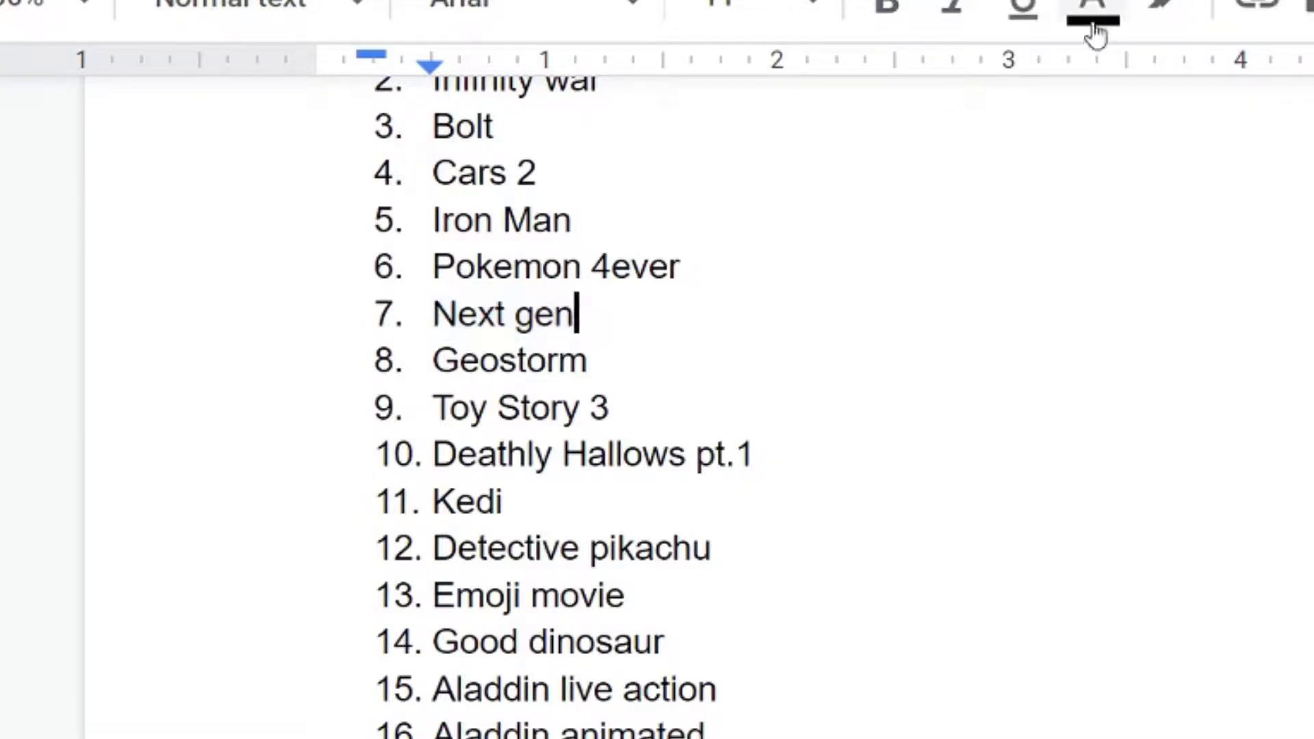
left_click(639, 130)
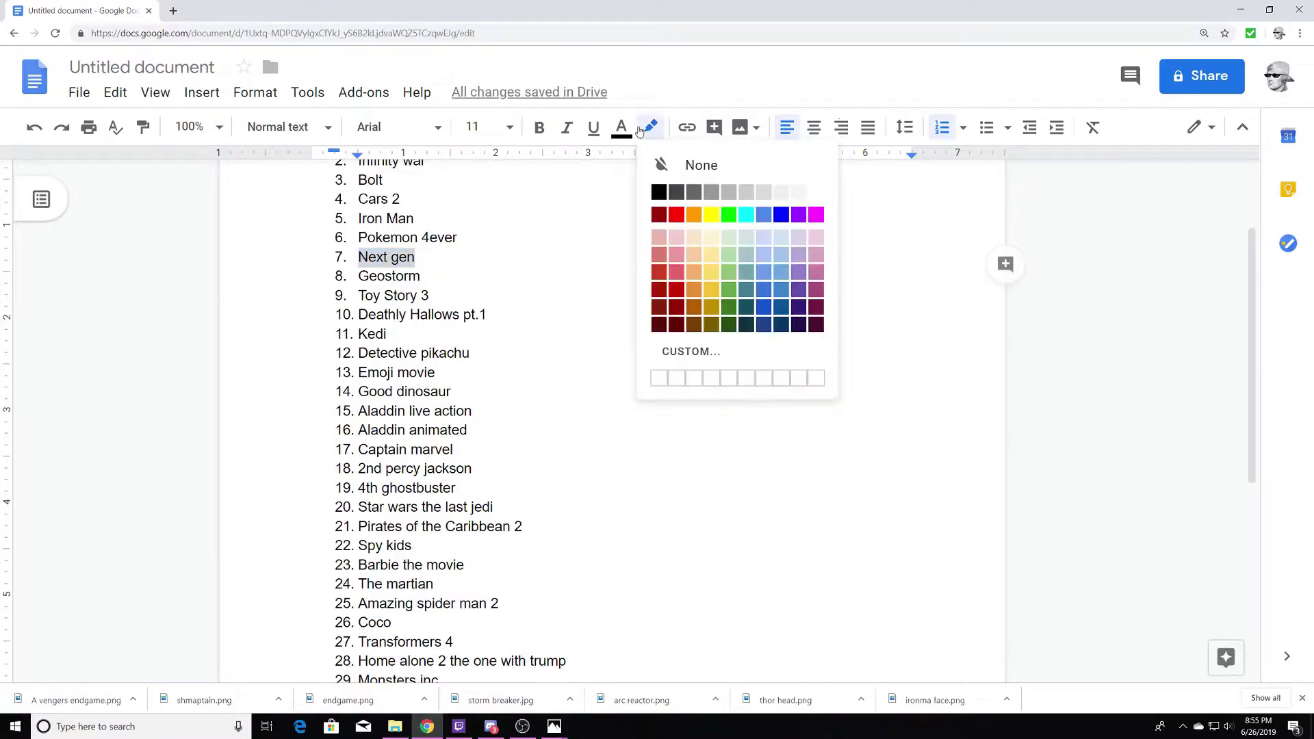
left_click(676, 215)
Set the 'Transformers 4' entry's text colour to red.
scroll(547, 320, "down", 4)
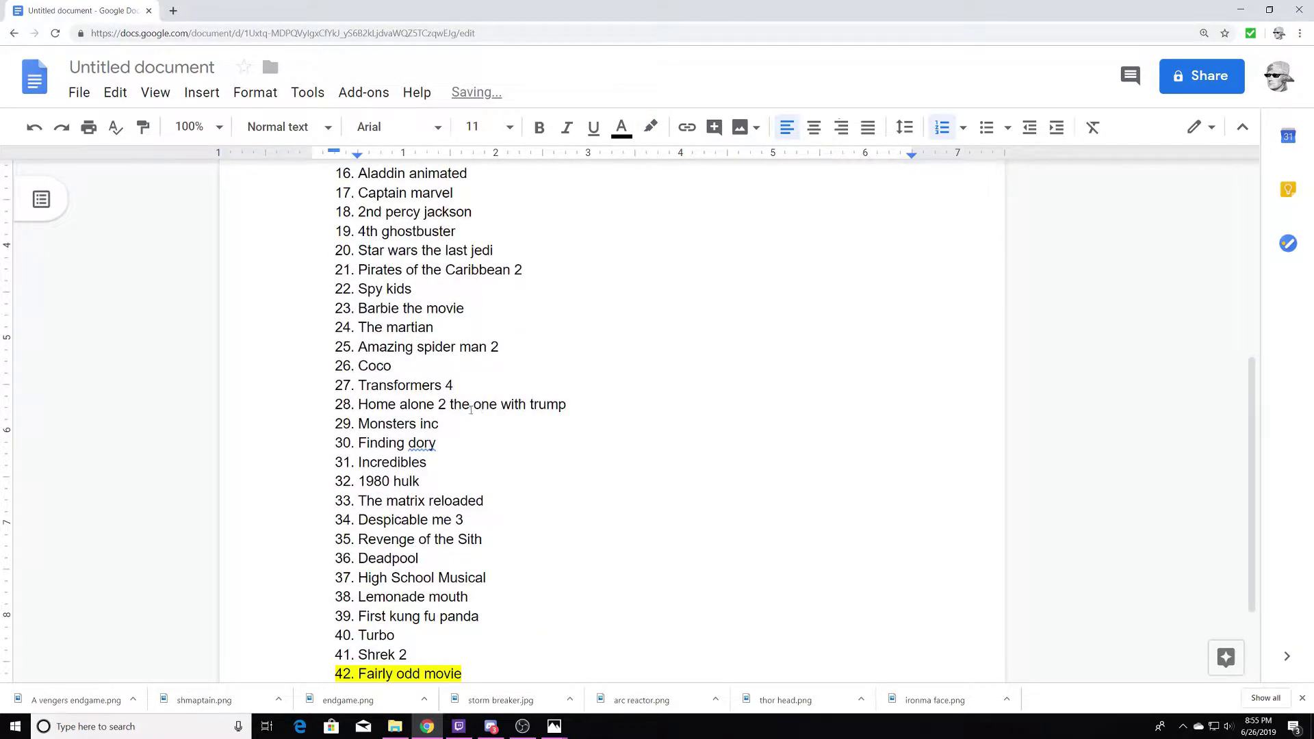
left_click_drag(476, 387, 307, 387)
left_click(623, 128)
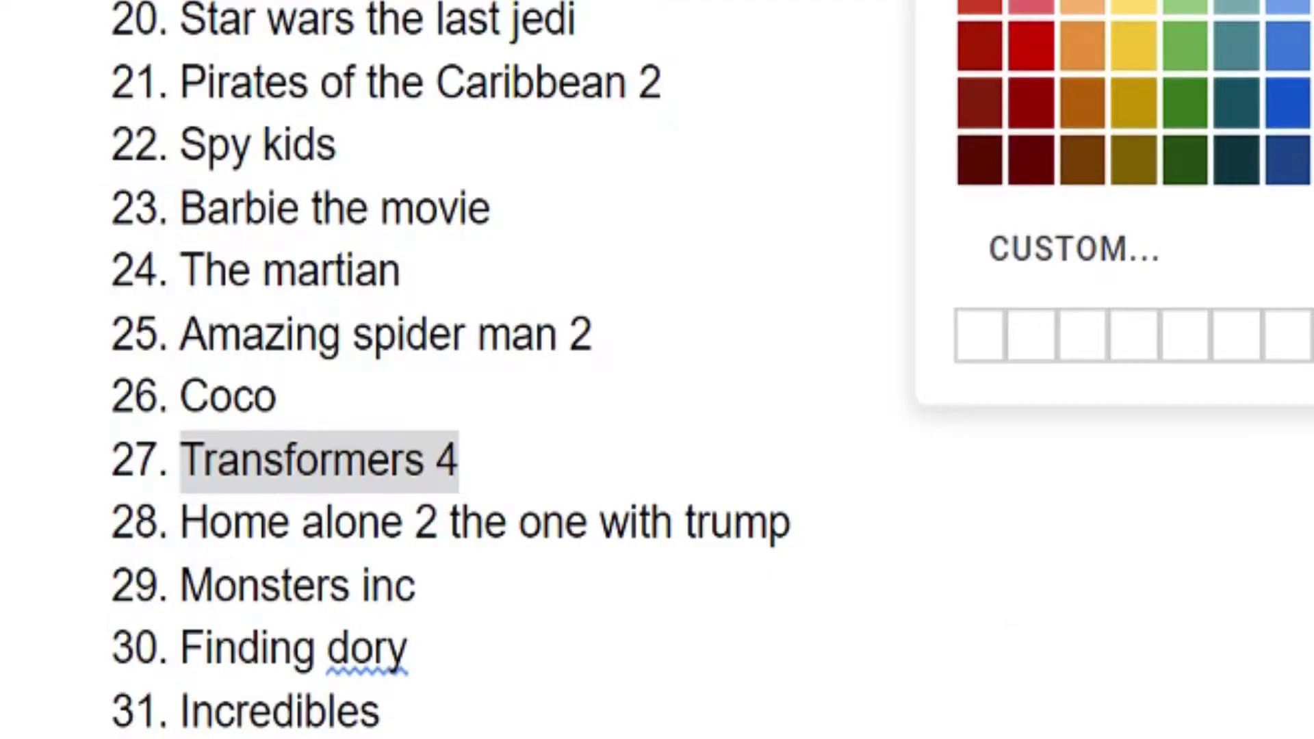
left_click(644, 172)
left_click(599, 254)
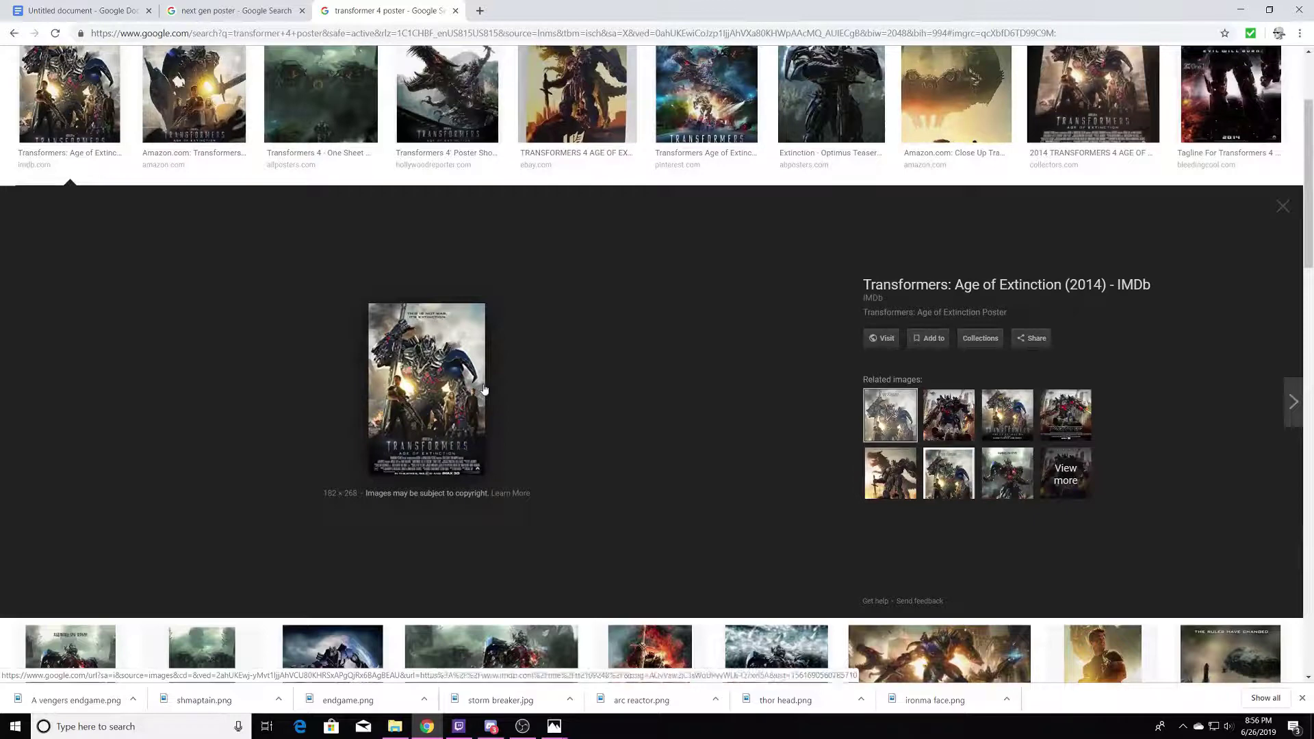
Preview the Amazon Transformers 4 poster and compare it against the Next Gen poster results.
scroll(484, 388, "up", 1)
left_click(193, 116)
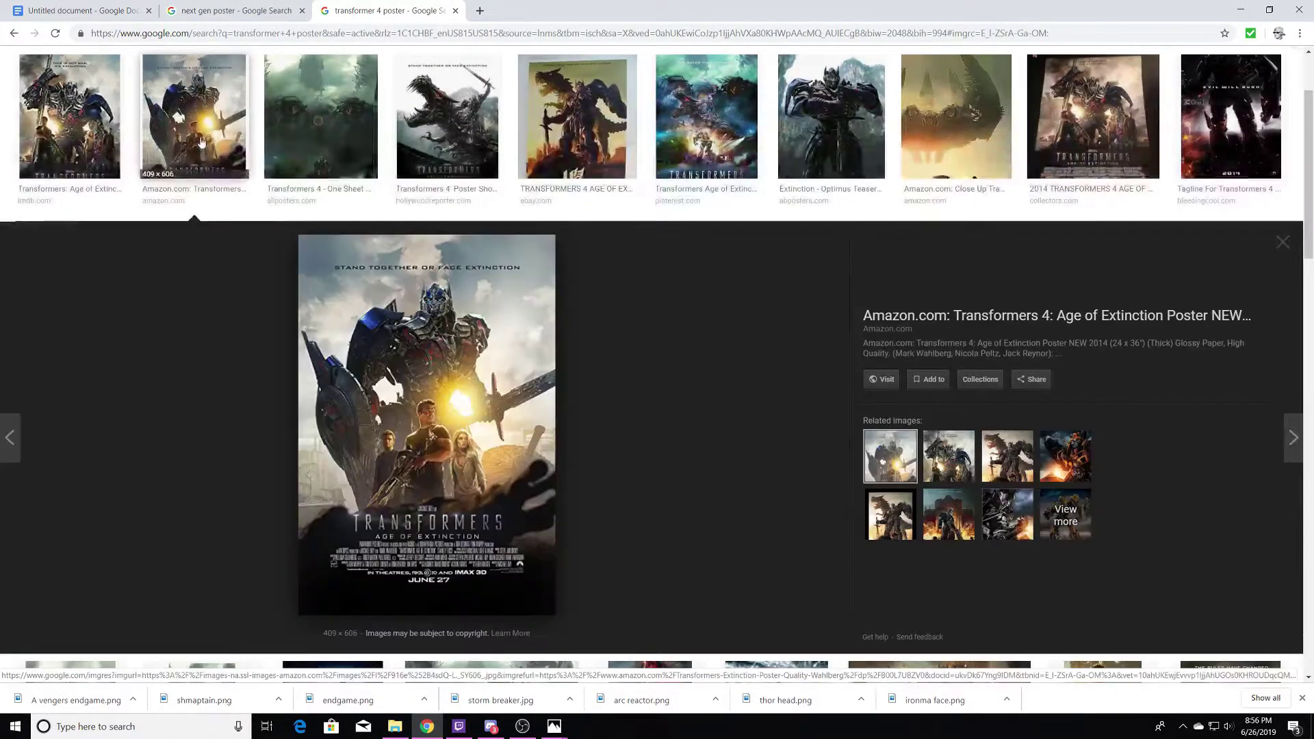
left_click(264, 9)
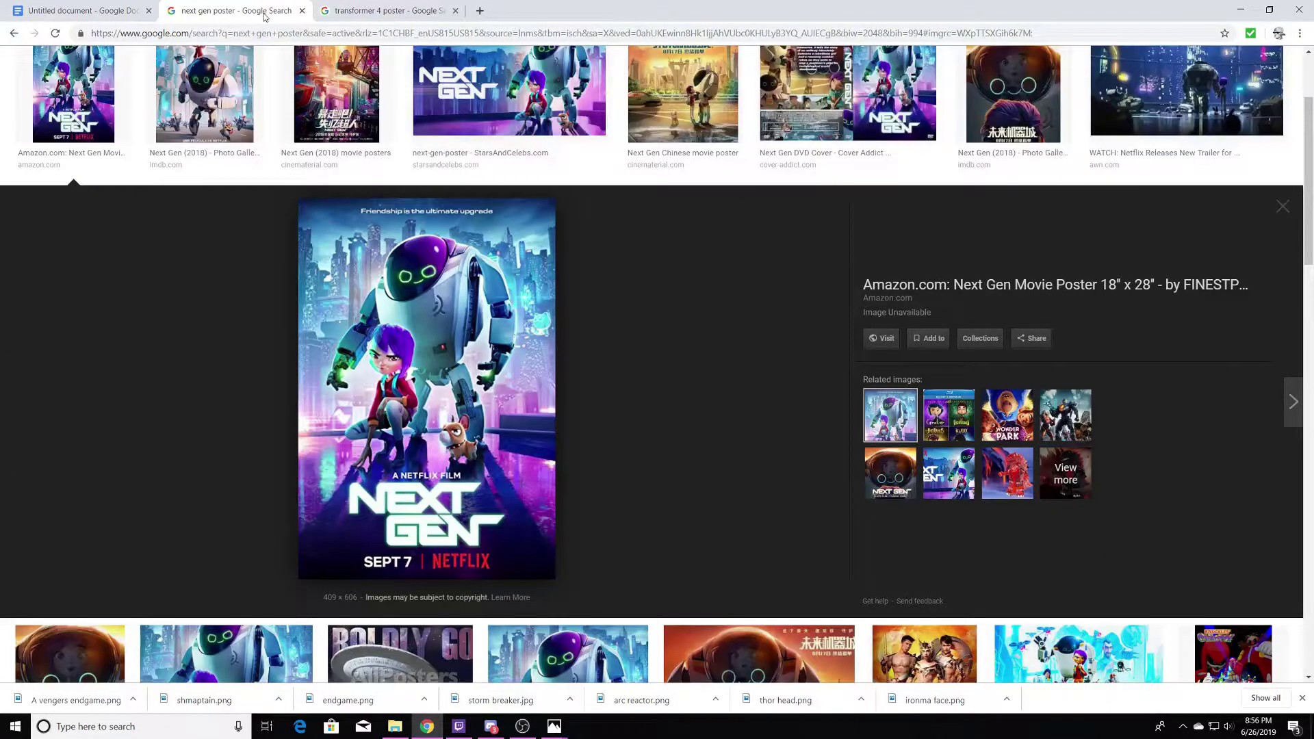
left_click(368, 9)
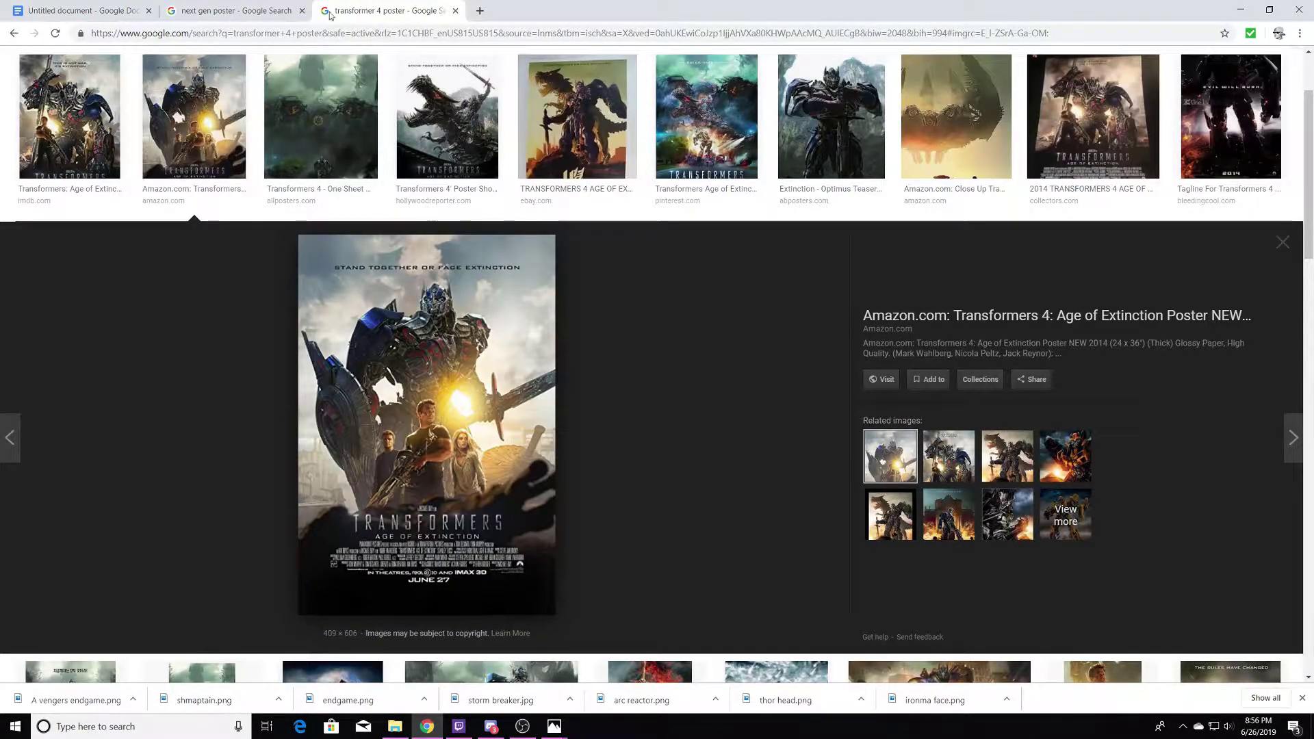
left_click(272, 12)
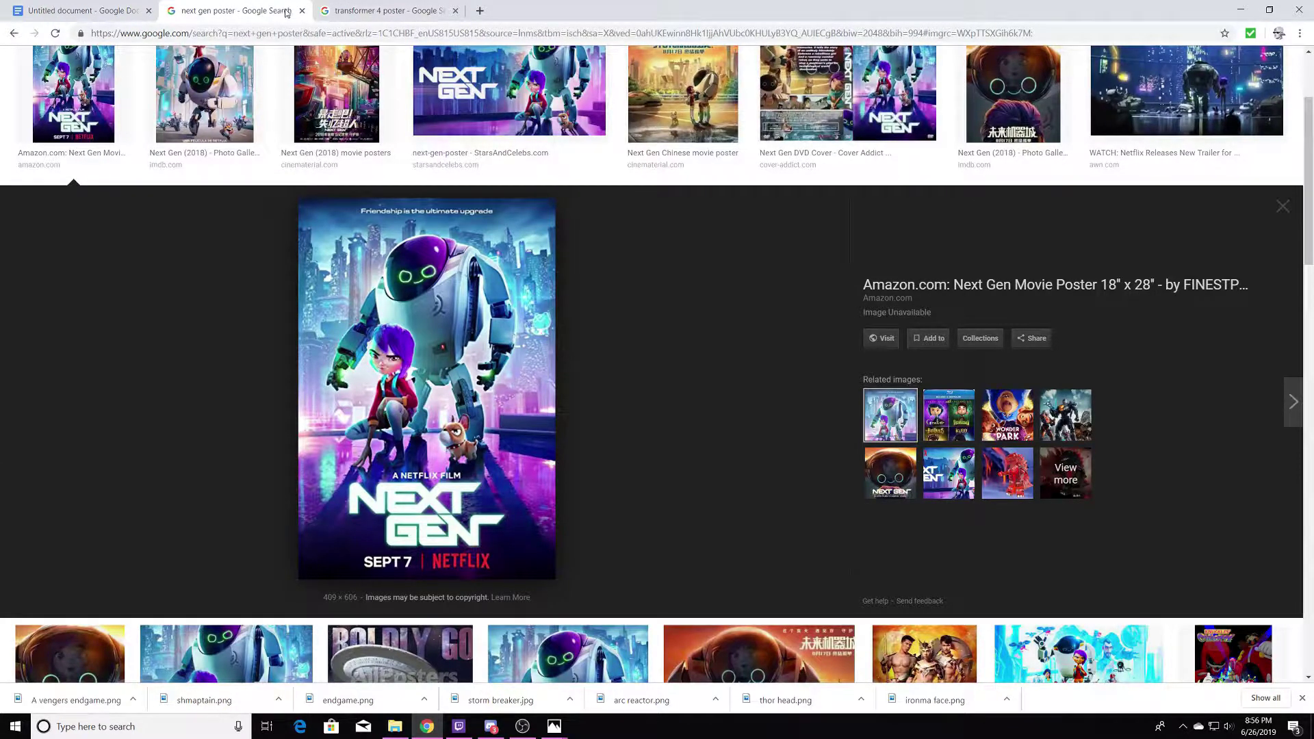
left_click(460, 11)
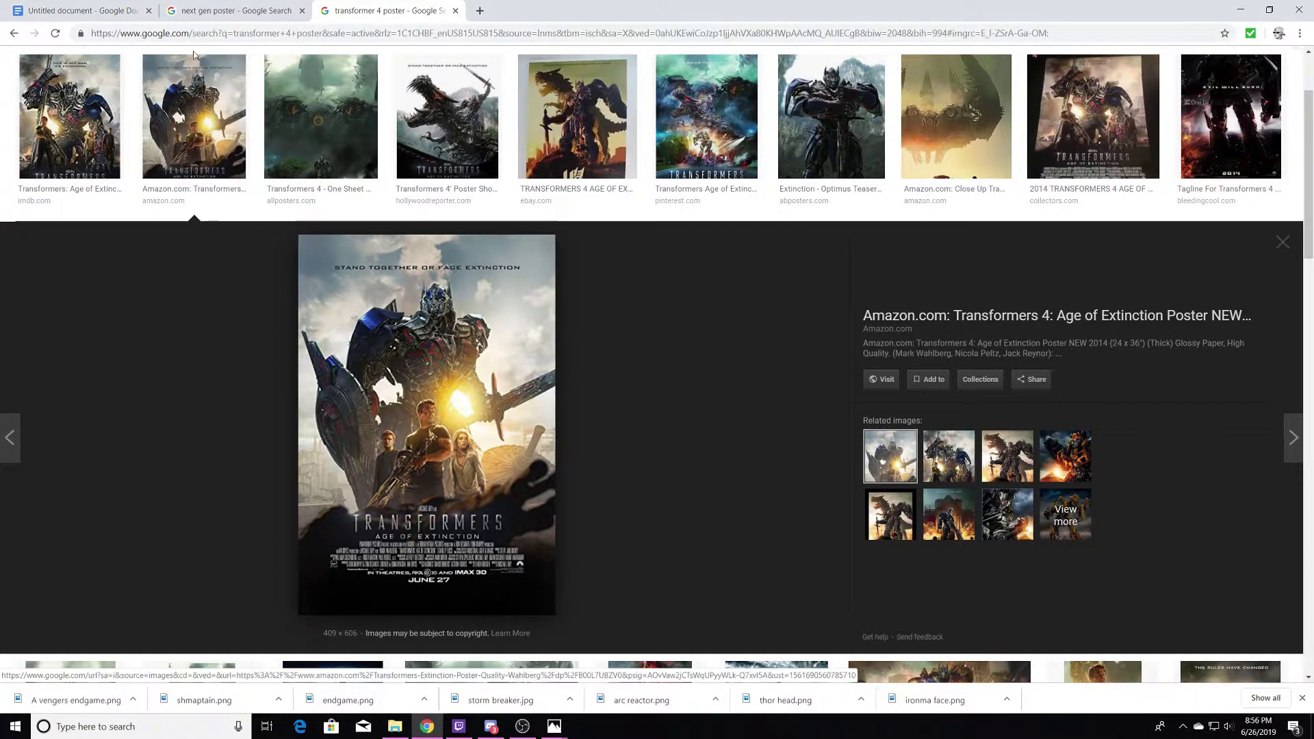
left_click(221, 12)
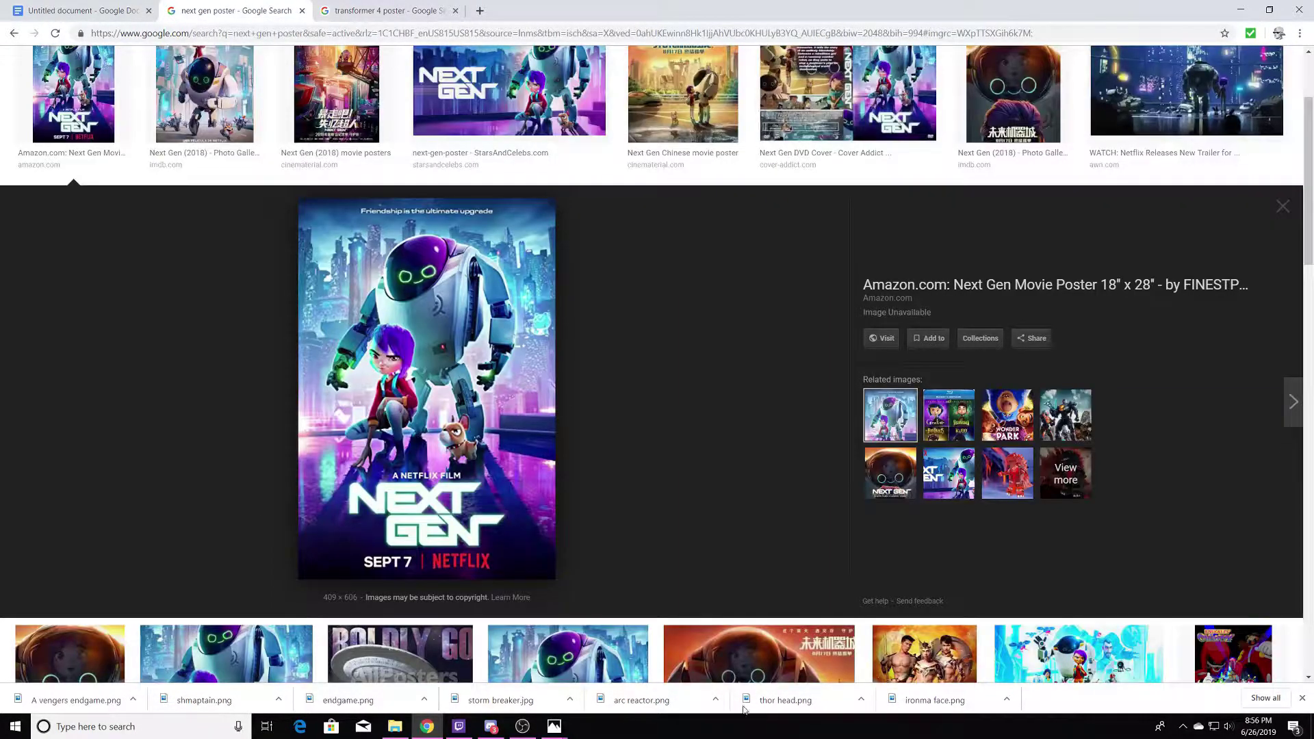
key("ctrl+Tab")
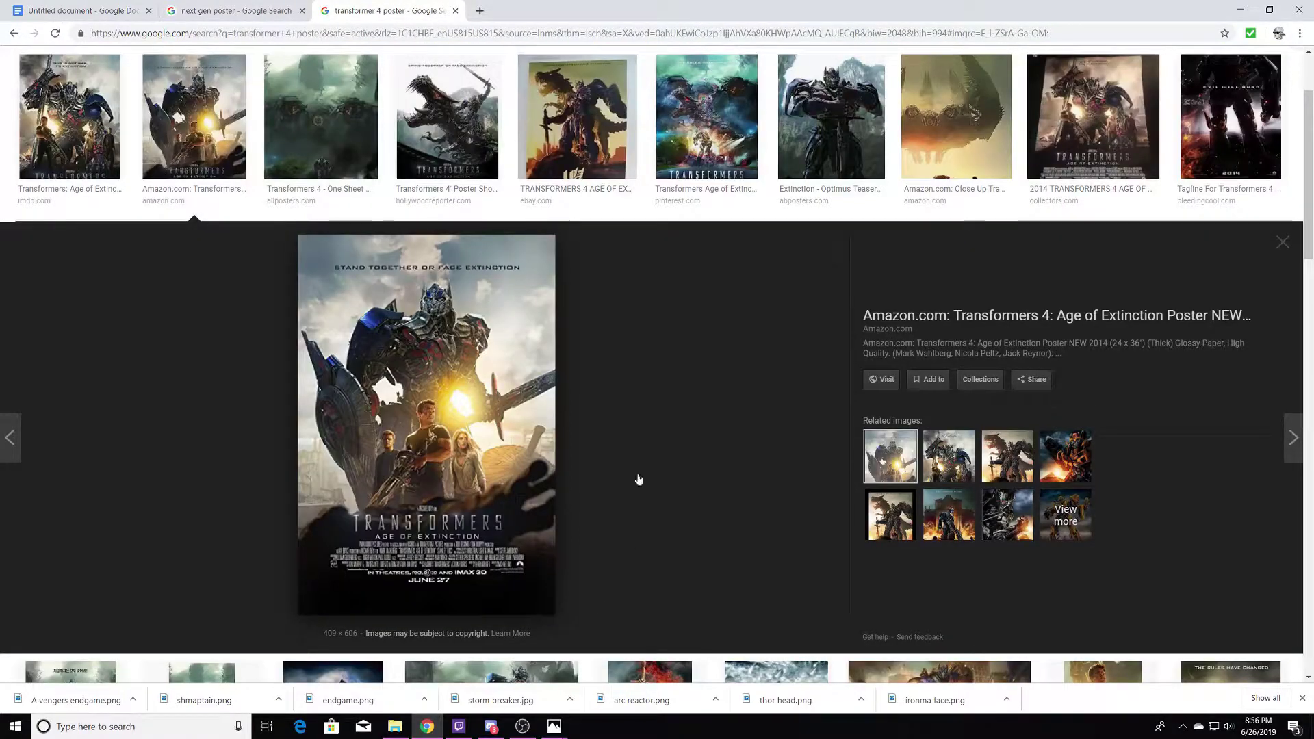
left_click(210, 4)
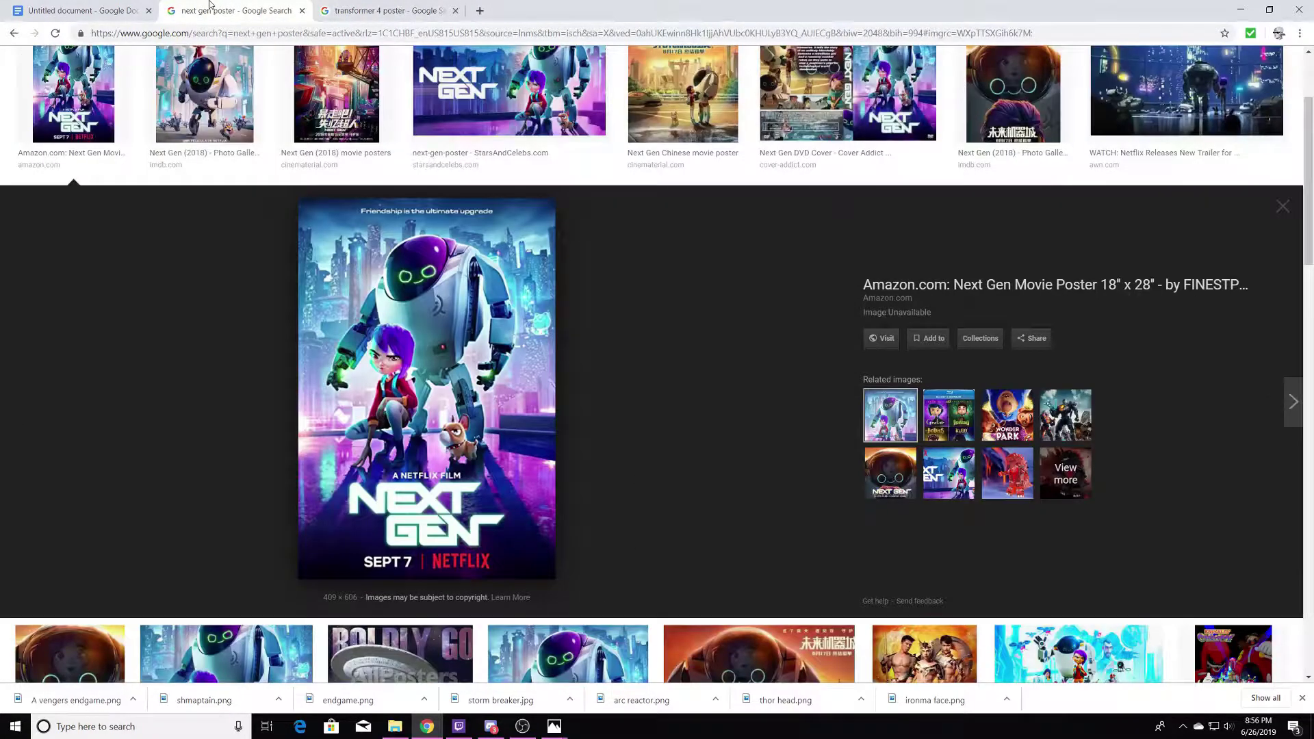
left_click(383, 11)
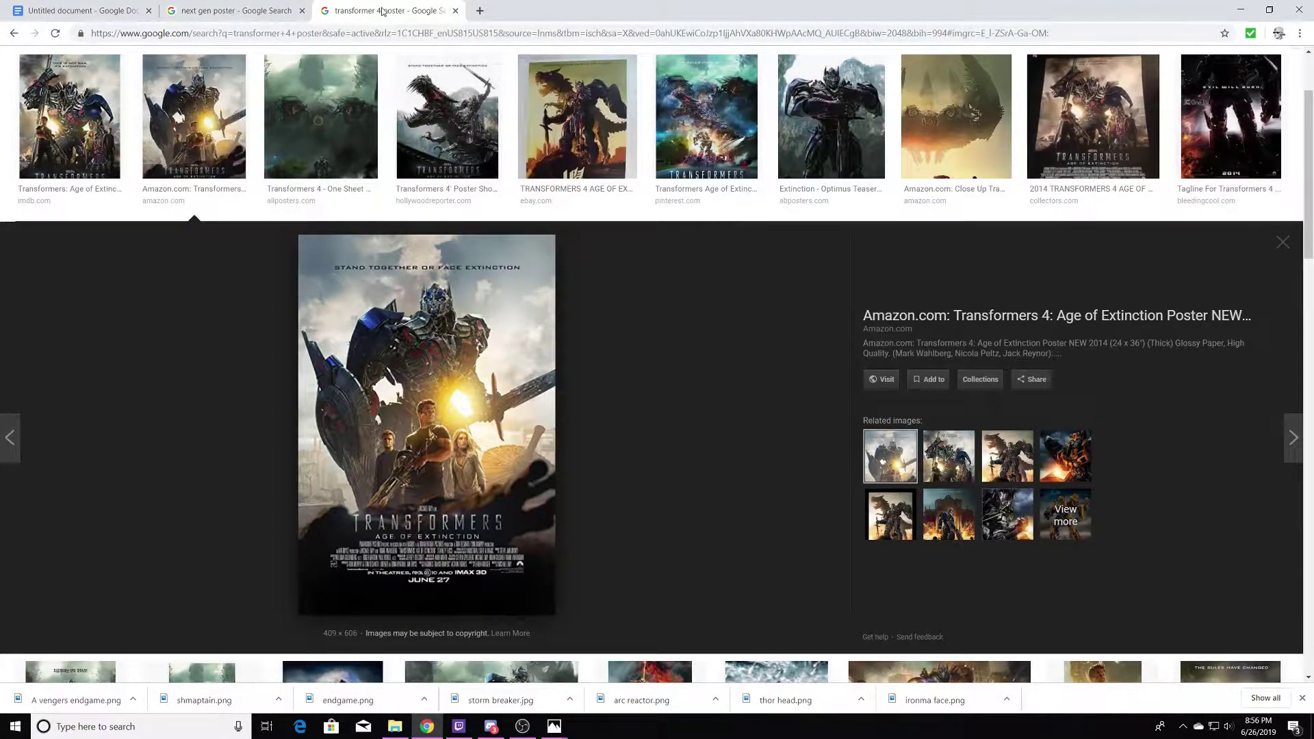
left_click(192, 9)
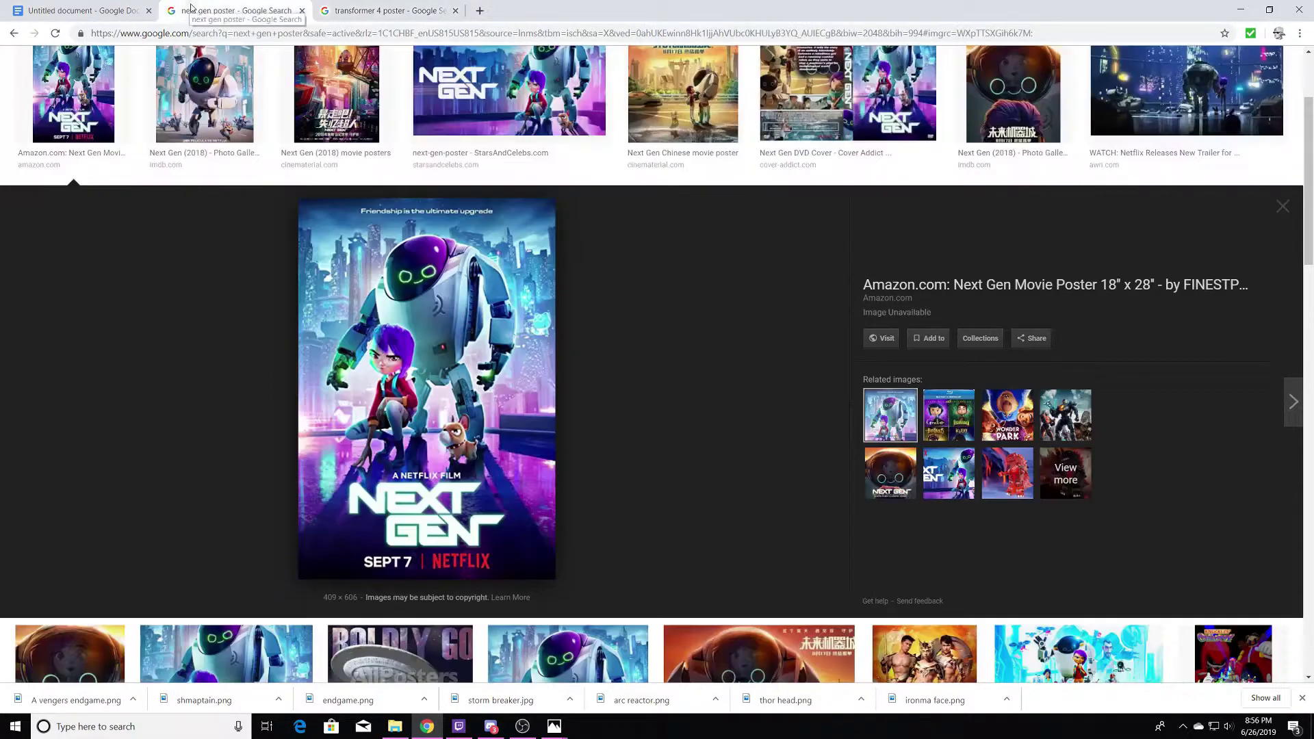
left_click(388, 11)
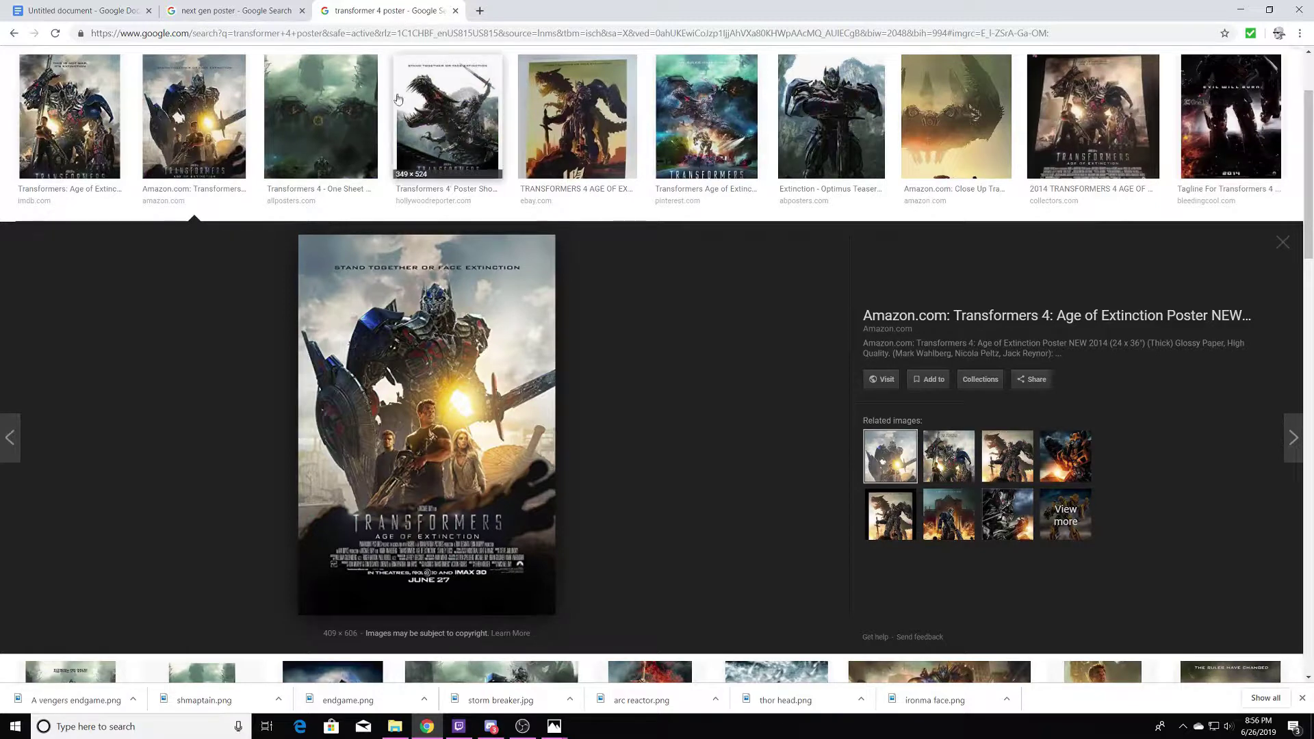
Save the Transformers 4 poster as transformer poster.jpg.
right_click(411, 278)
left_click(498, 397)
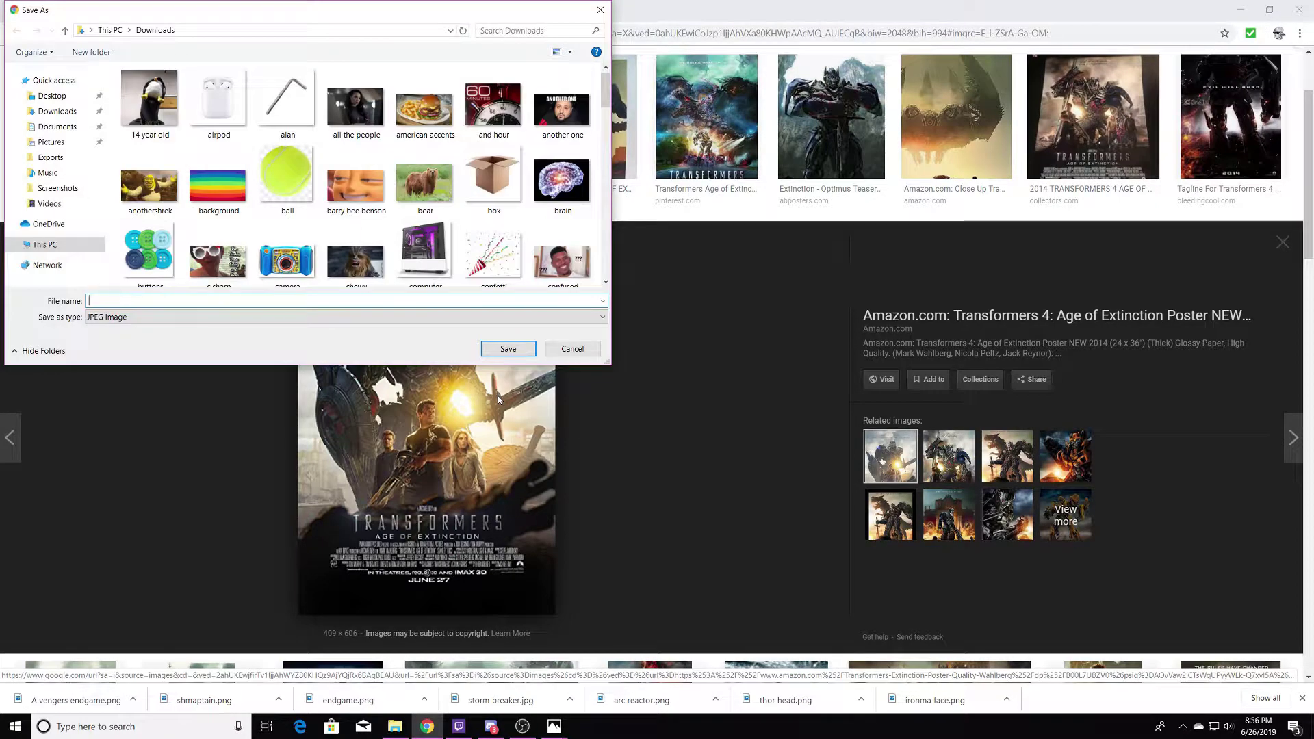
type("transformer poster")
key("Return")
Save the Next Gen poster as next gen poster.jpg, then open a new tab.
left_click(232, 11)
right_click(384, 281)
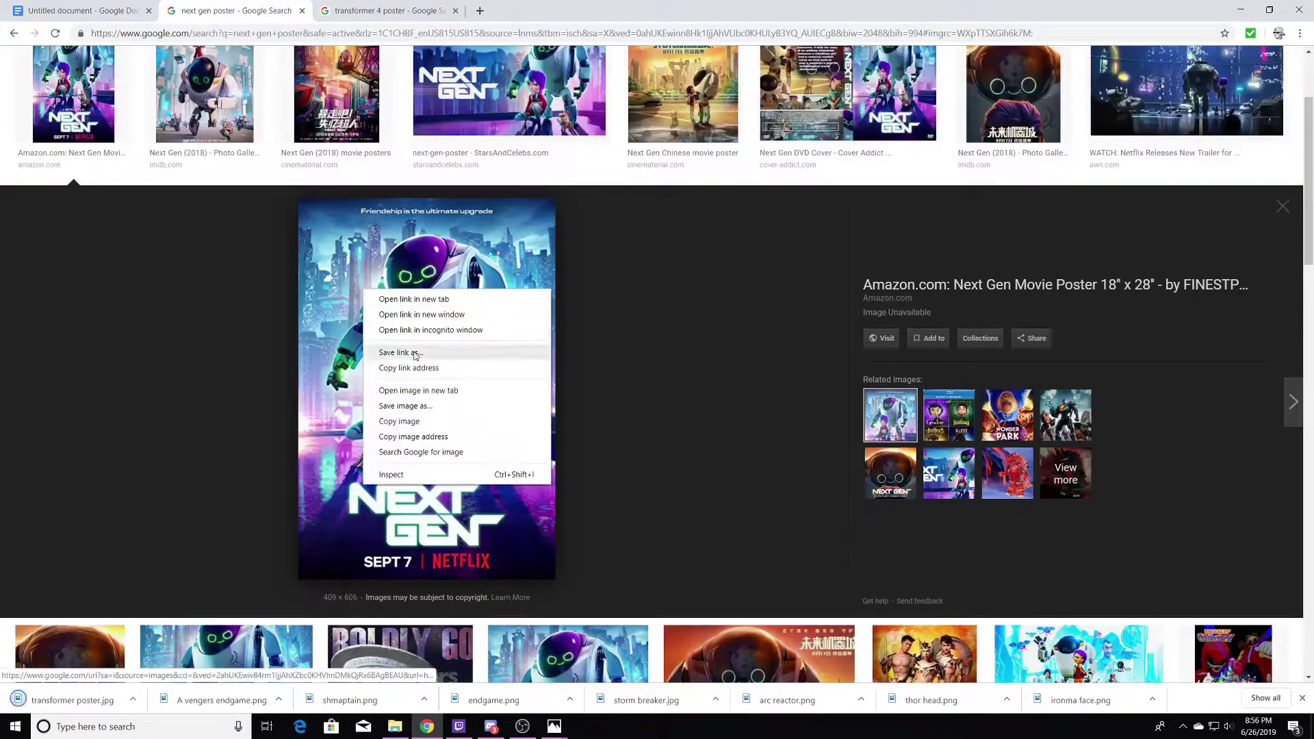
left_click(426, 382)
key("ctrl+w")
right_click(385, 283)
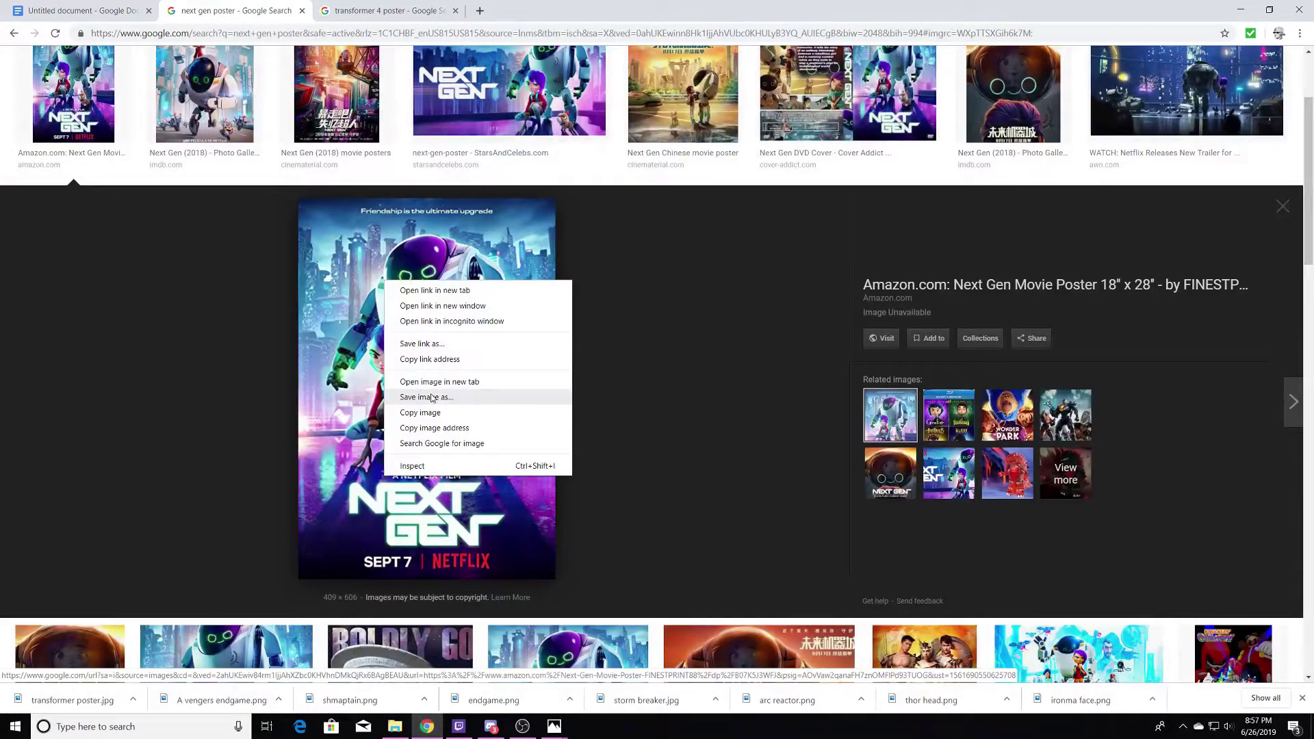
left_click(430, 397)
type("nex")
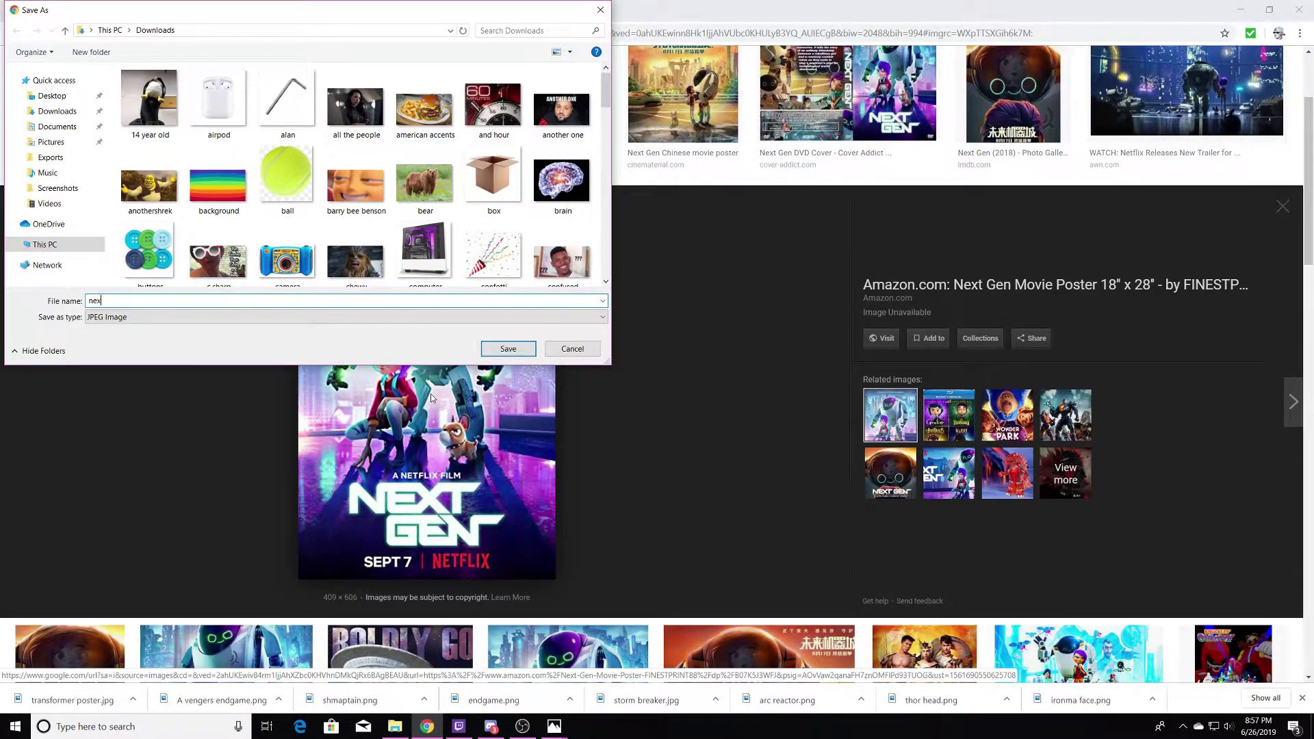
type("ter")
key("Return")
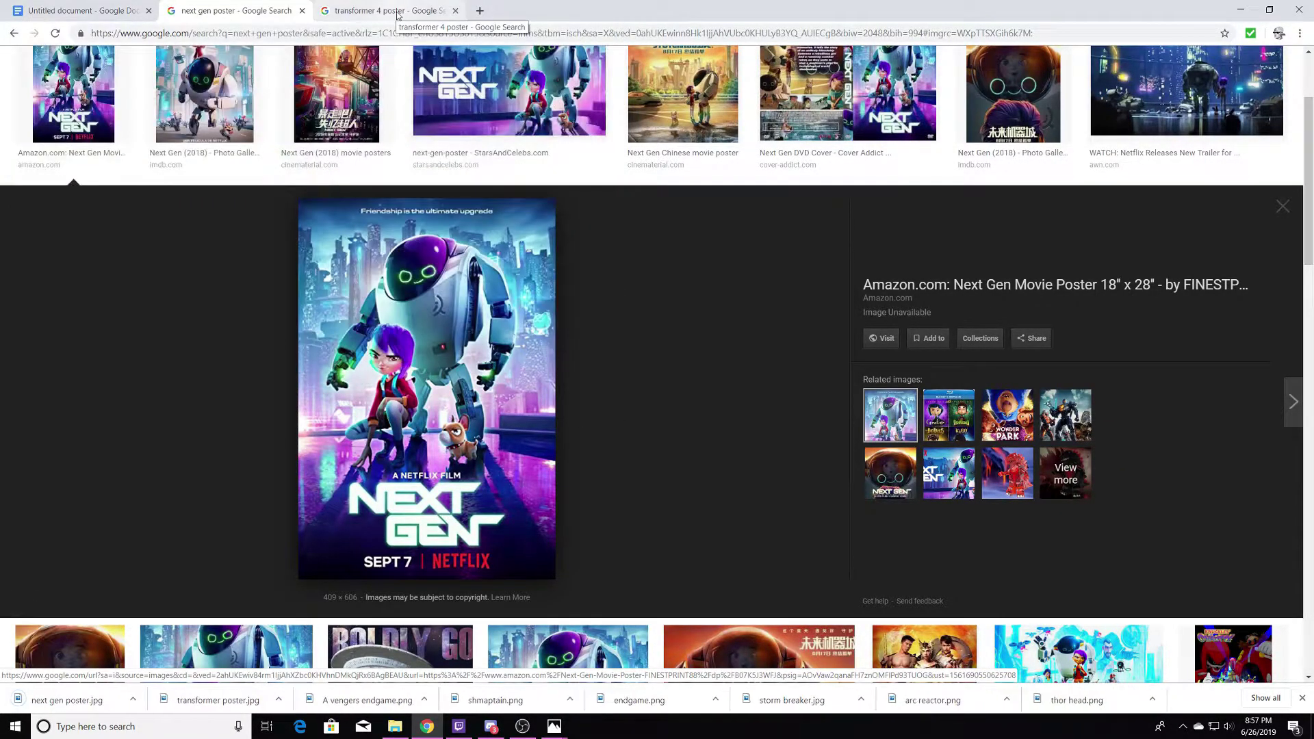
left_click(480, 10)
Search for Pixlr, open Pixlr X and create a new blank image.
type("pixlr")
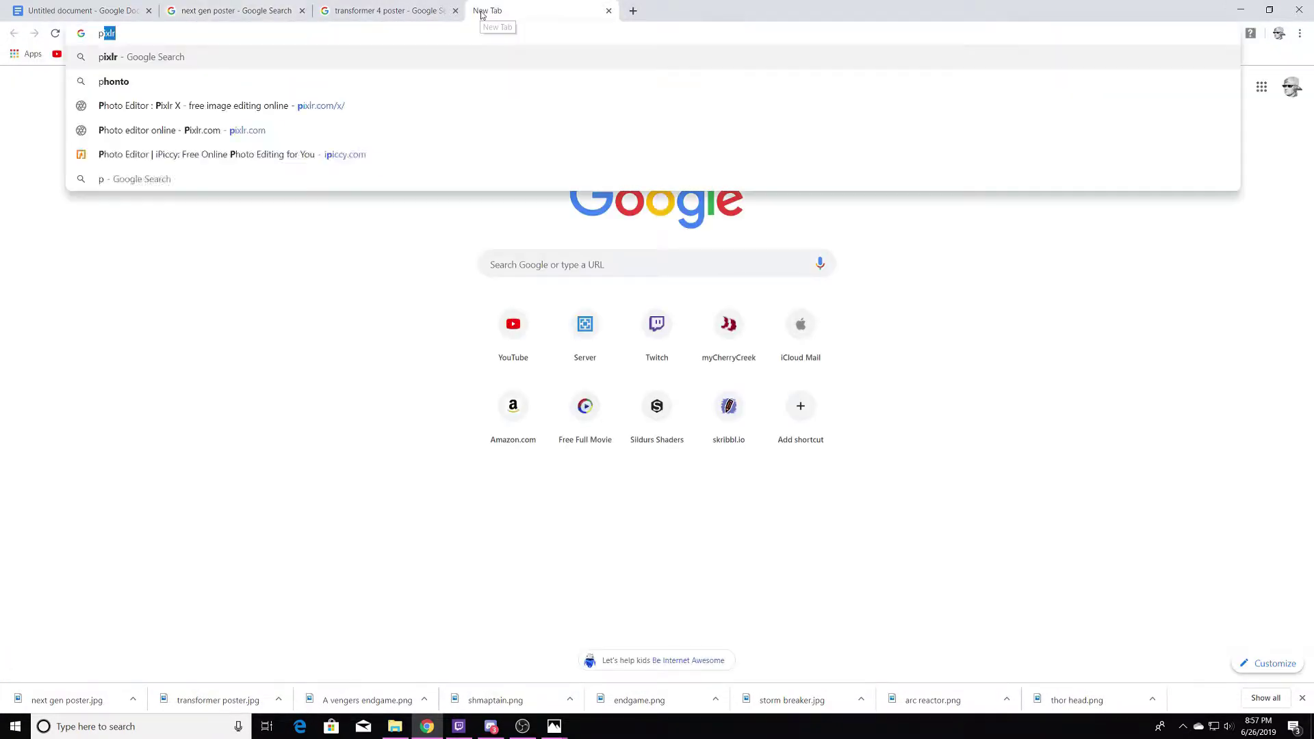
key("Return")
left_click(189, 169)
left_click(455, 104)
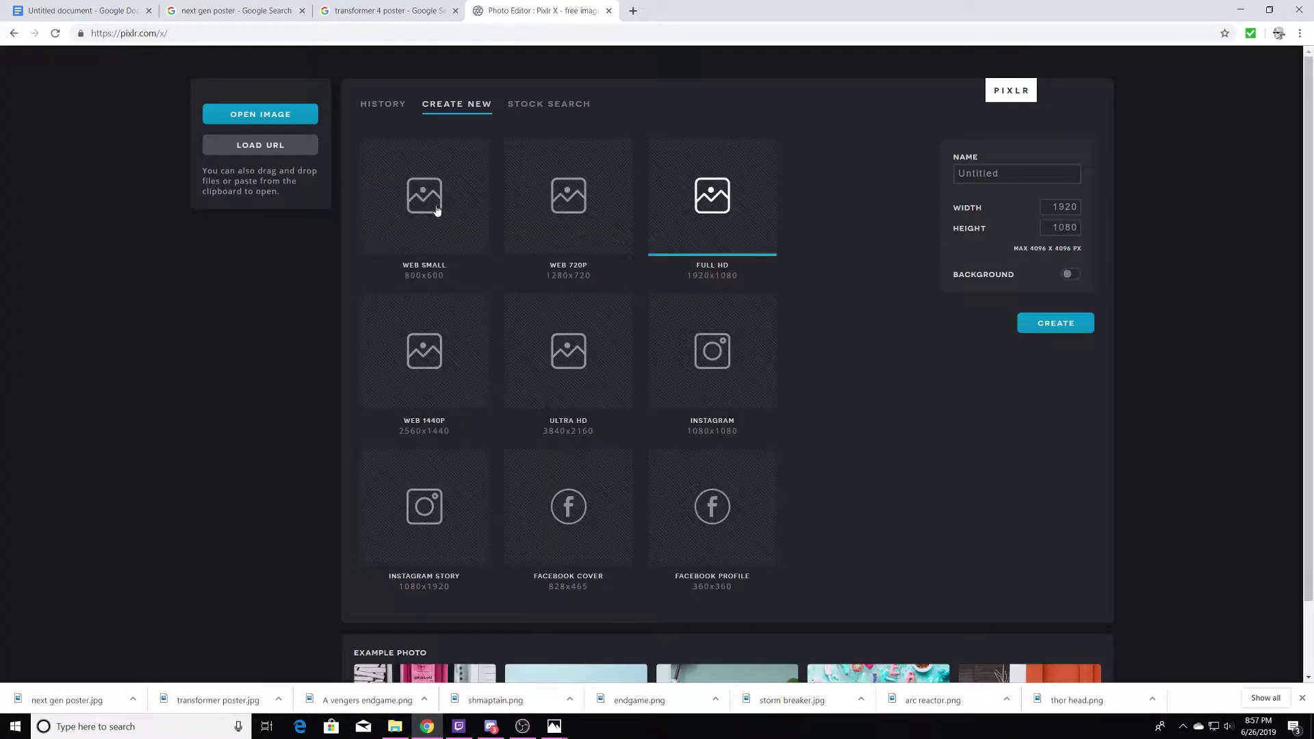
left_click(438, 205)
Add transformer poster and next gen poster as image layers.
left_click(516, 338)
type("transformer poster")
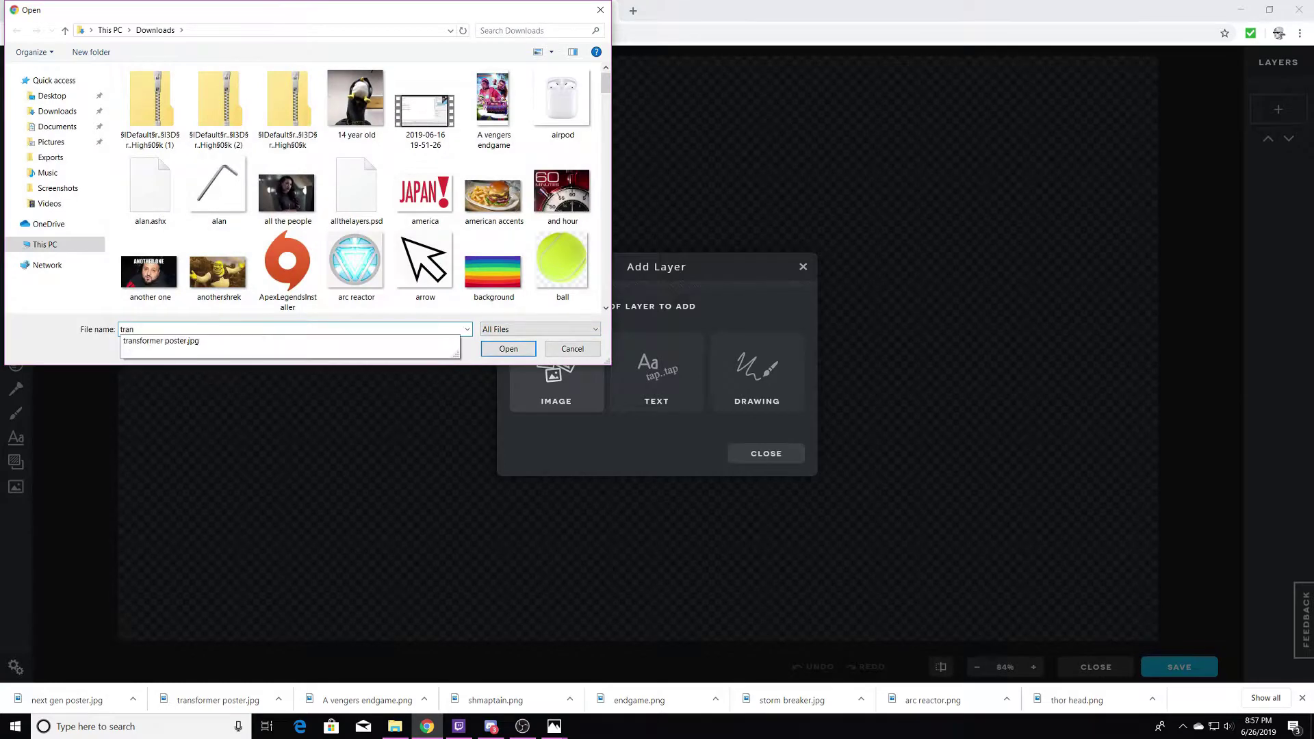
key("Return")
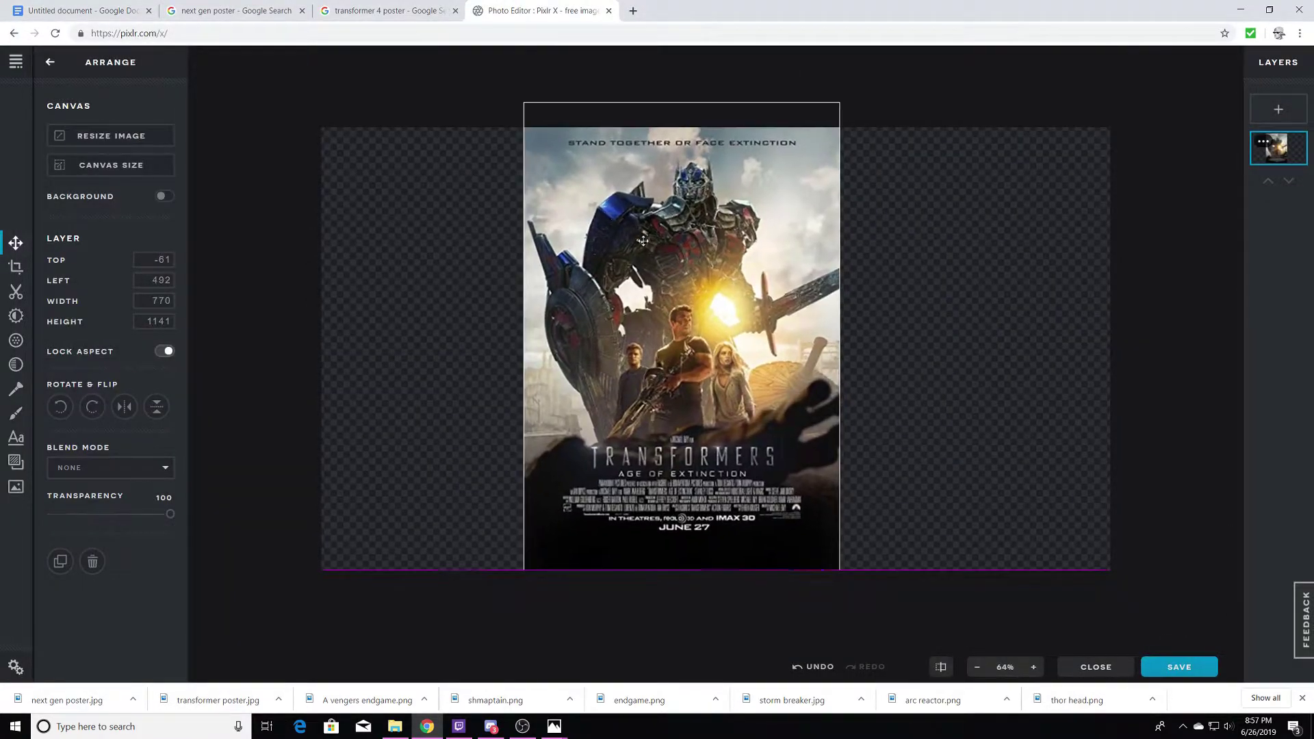
left_click(1278, 109)
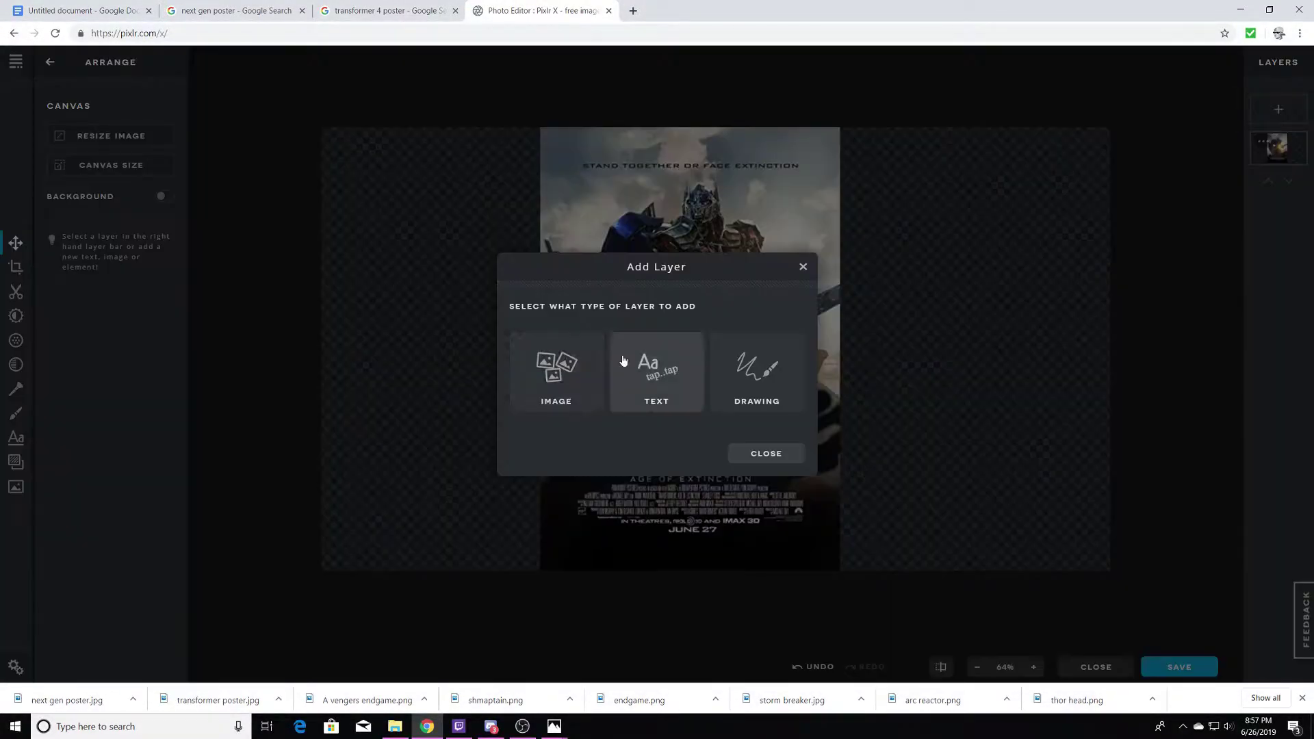
left_click(556, 377)
type("next gen poster")
key("Return")
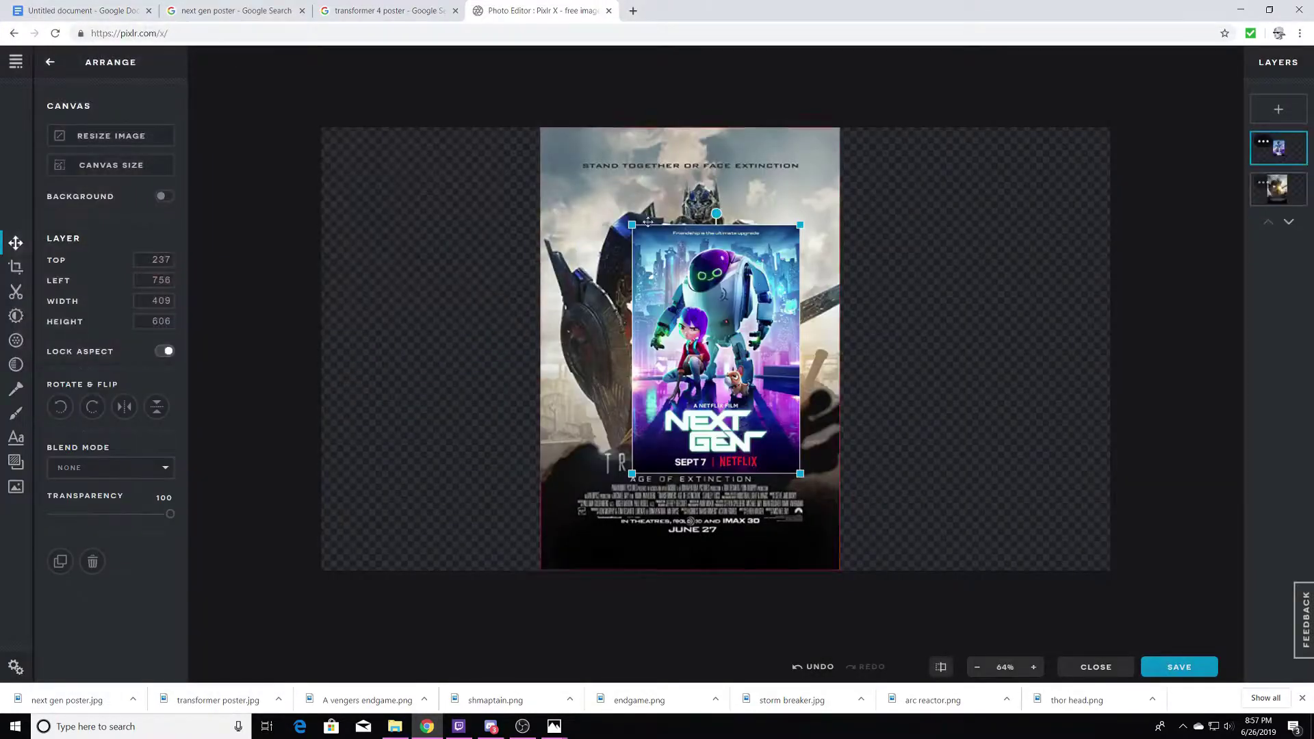
Cut a circle around the Next Gen dog and move it onto the Transformers poster.
left_click(16, 290)
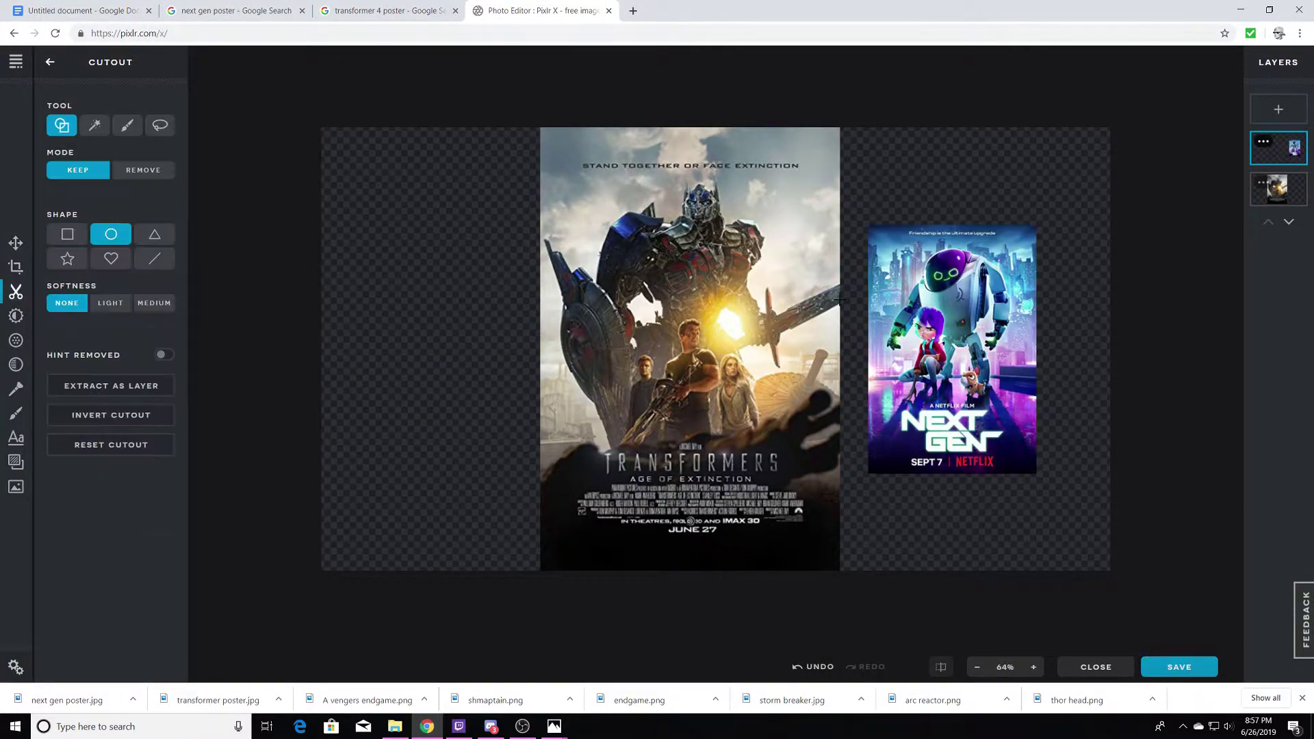
left_click_drag(1082, 415, 1035, 370)
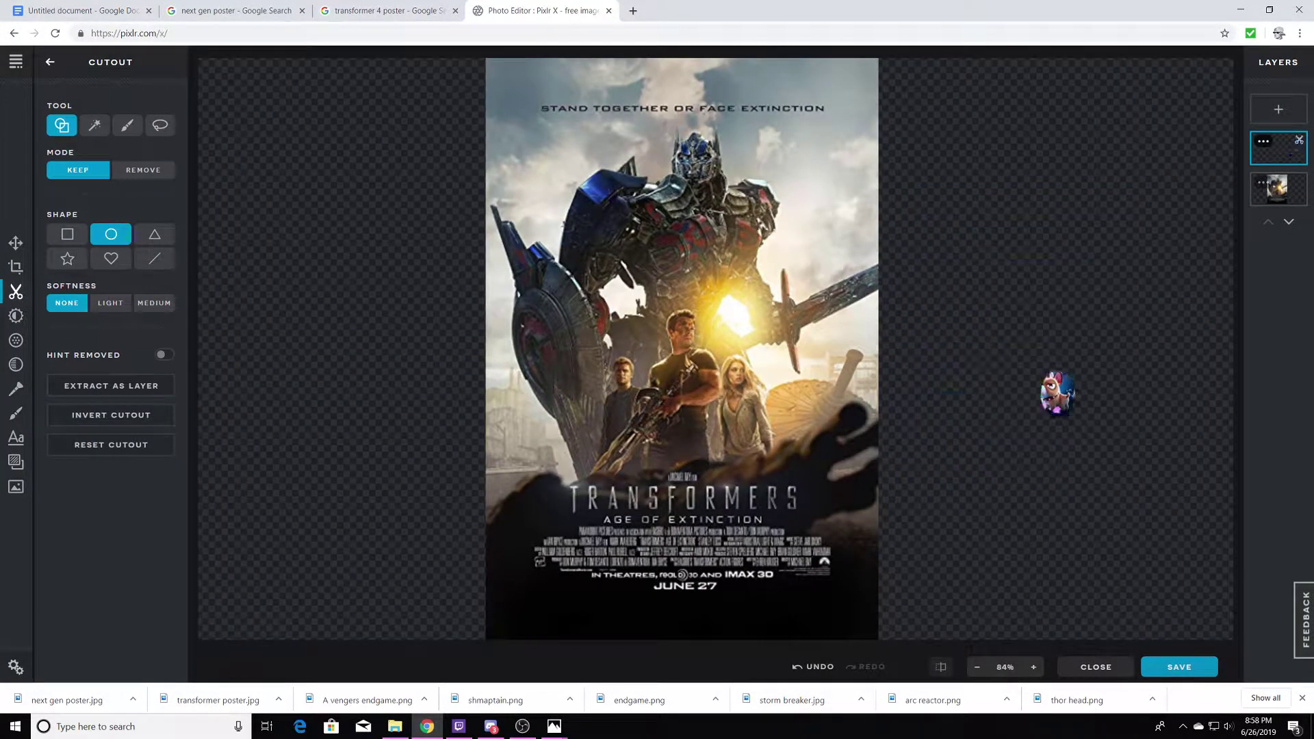
scroll(1038, 375, "up", 1)
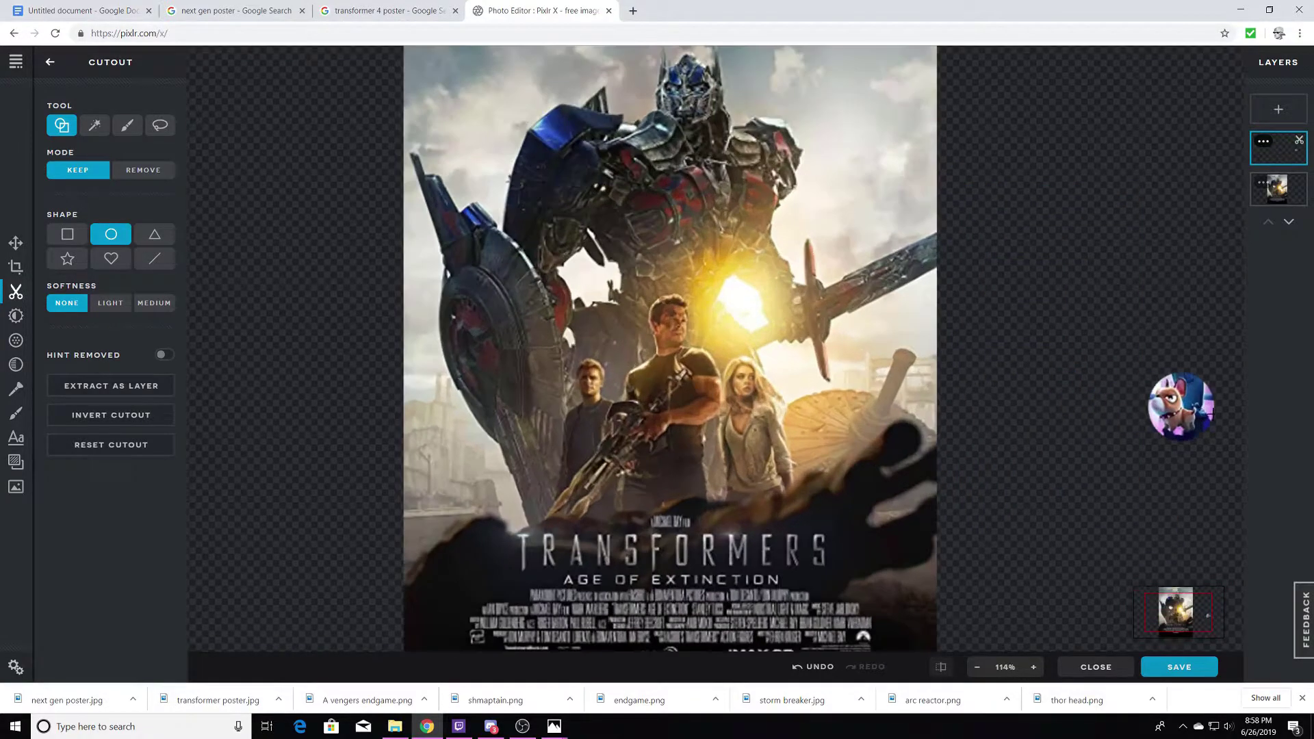
left_click(16, 242)
left_click_drag(1181, 407, 659, 332)
scroll(659, 332, "up", 5)
Brush-remove the leftover background around the dog's circle cutout.
left_click(16, 290)
left_click(127, 125)
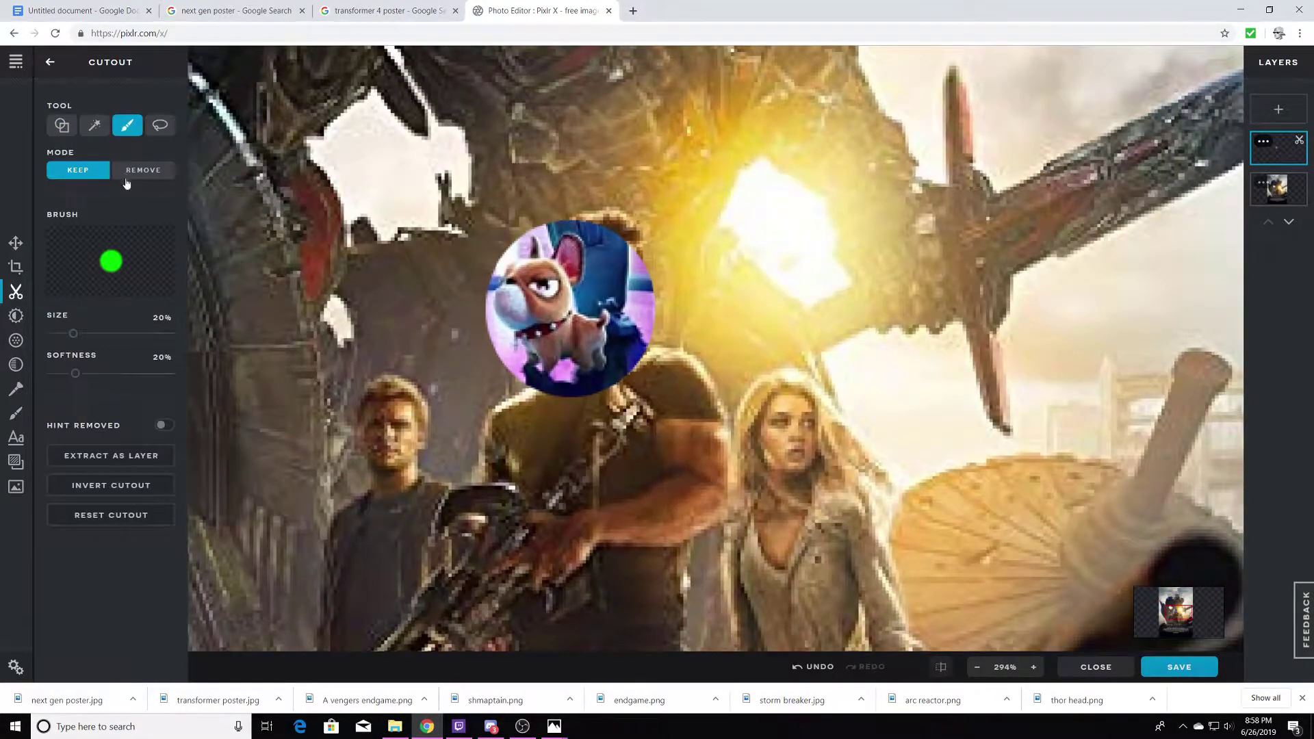
left_click(127, 175)
mouse_move(637, 294)
left_mouse_down()
mouse_move(619, 352)
mouse_move(564, 383)
mouse_move(503, 343)
mouse_move(489, 274)
mouse_move(529, 220)
left_mouse_up()
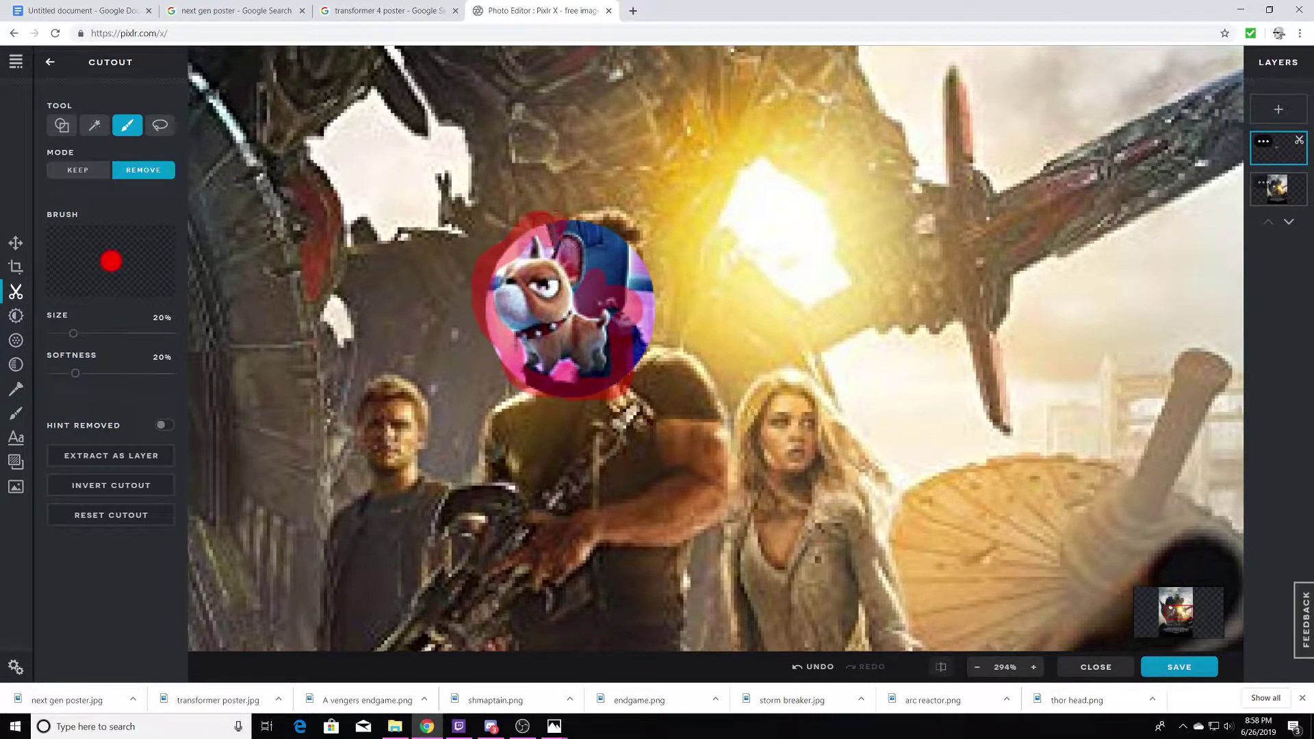
mouse_move(625, 241)
left_mouse_down()
mouse_move(654, 346)
mouse_move(1020, 342)
mouse_move(880, 330)
mouse_move(781, 163)
left_mouse_up()
left_click(16, 243)
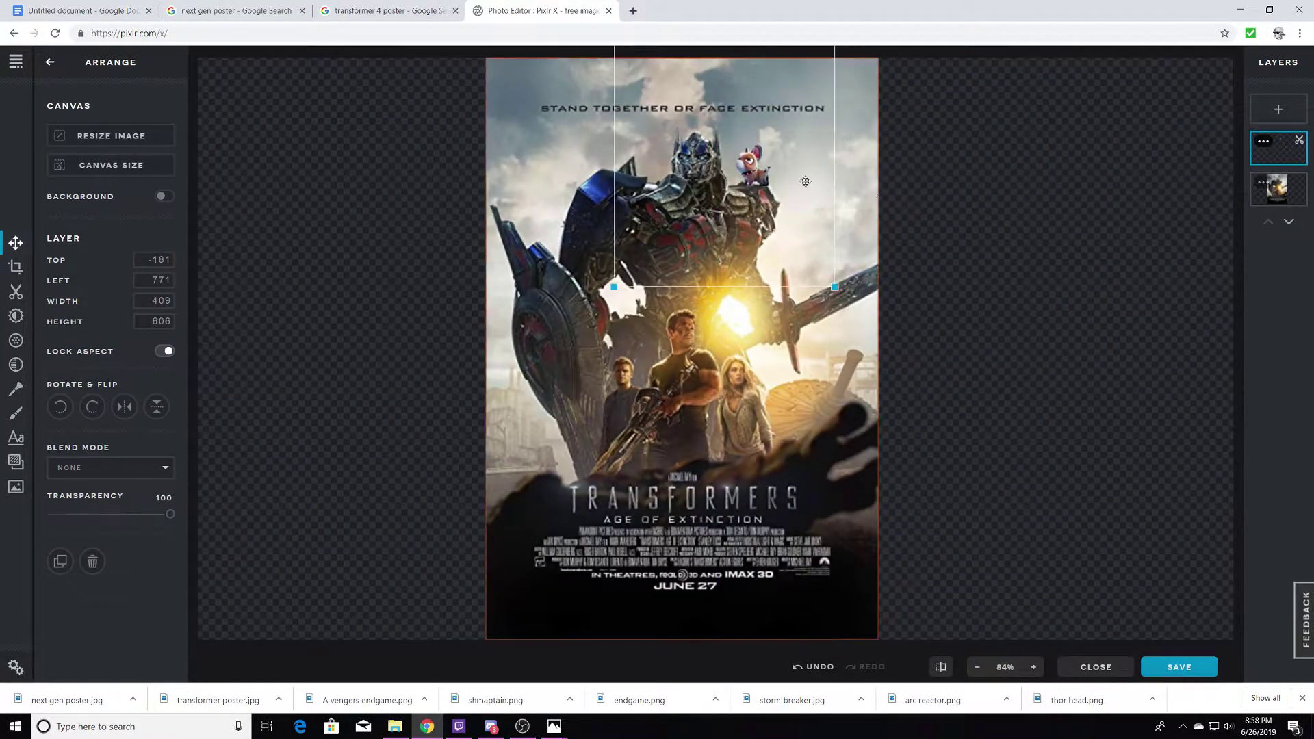
Add the Next Gen poster as a layer and place an ellipse cutout of the robot's head over Optimus's head.
left_click(980, 216)
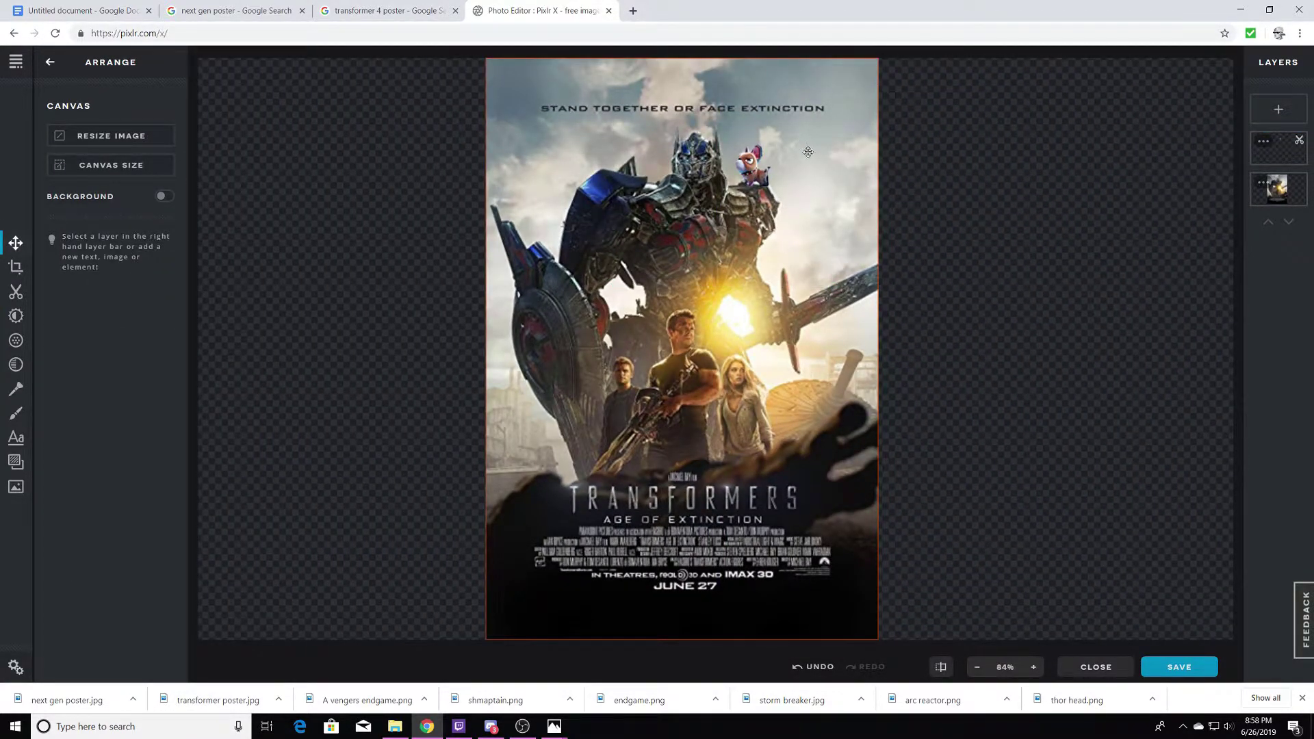
left_click(16, 486)
left_click(541, 373)
type("nex")
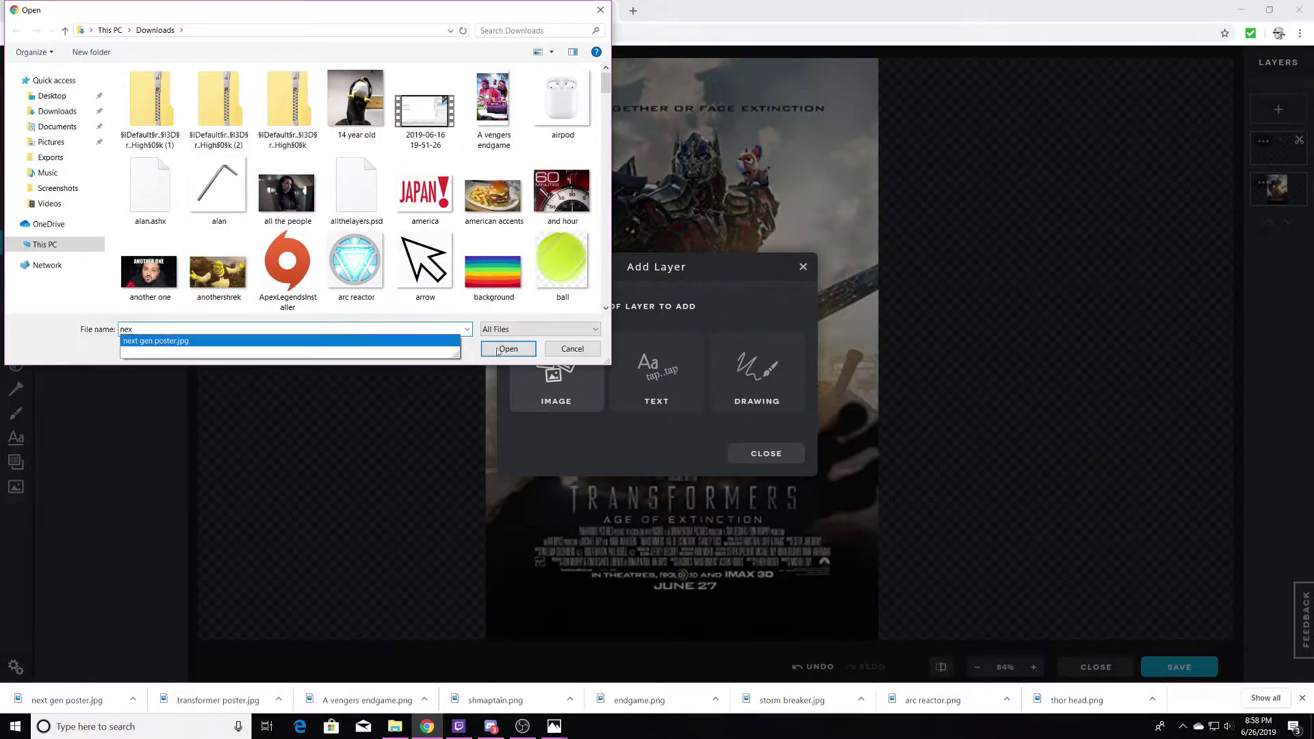
left_click(500, 351)
key("Return")
left_click(193, 347)
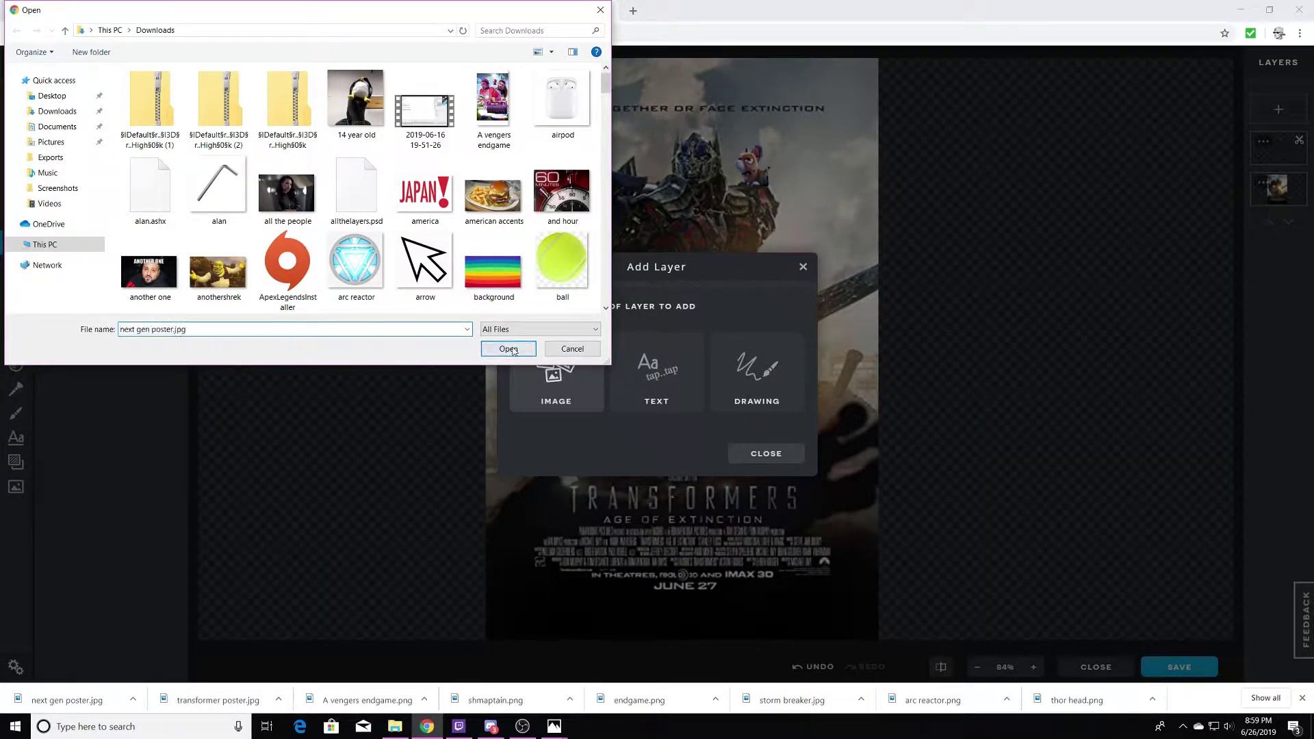
left_click(513, 350)
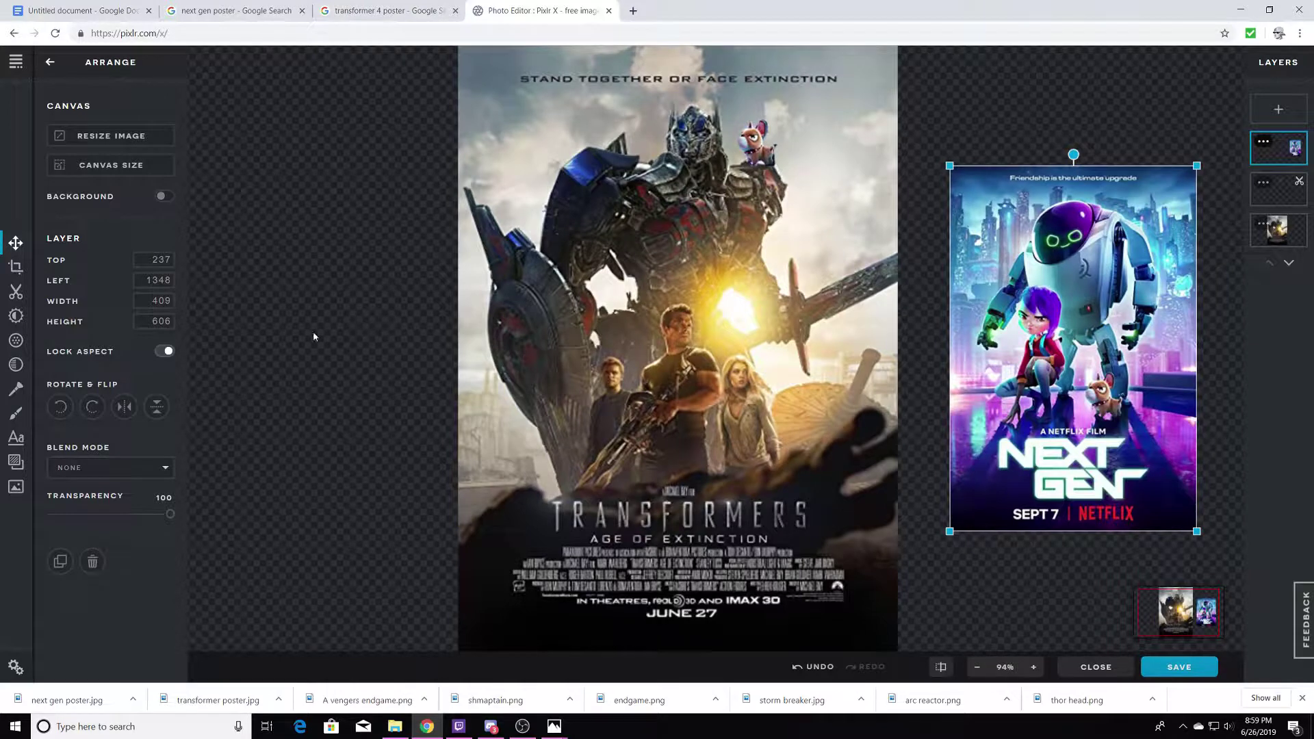
left_click(15, 294)
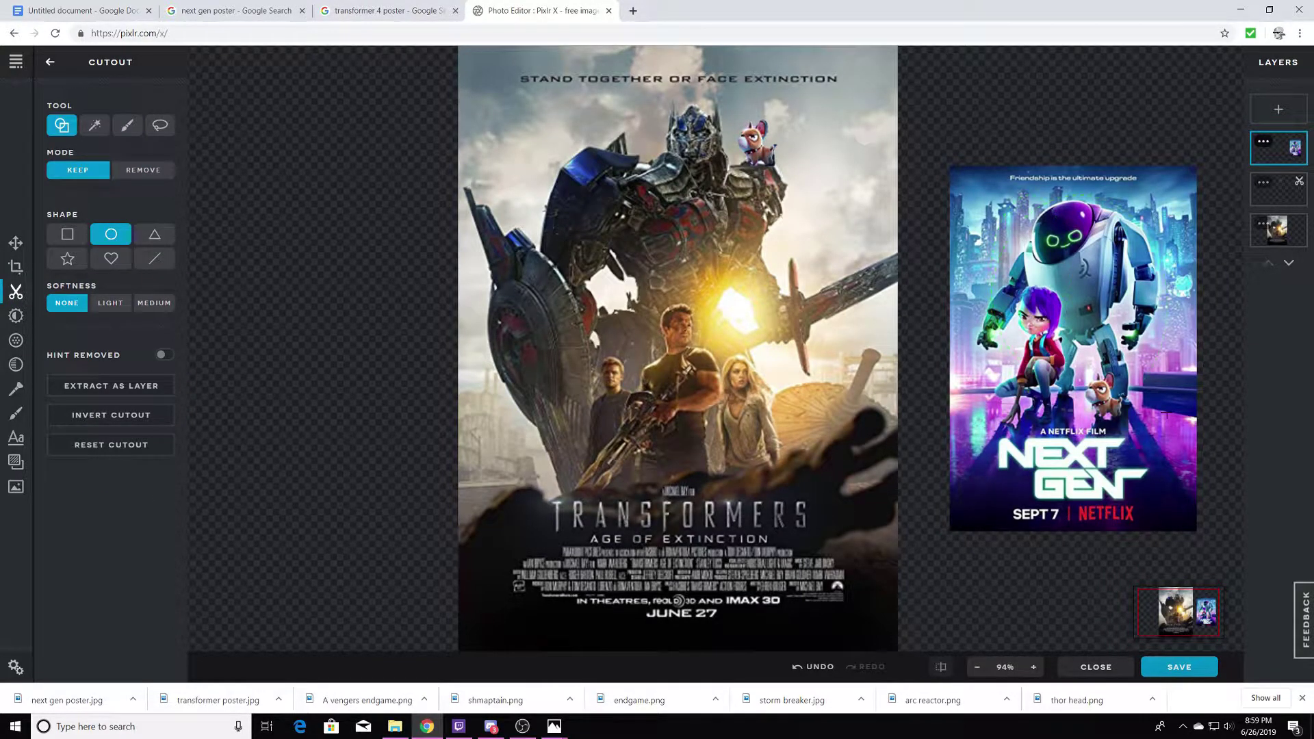
left_click_drag(1029, 206, 1105, 261)
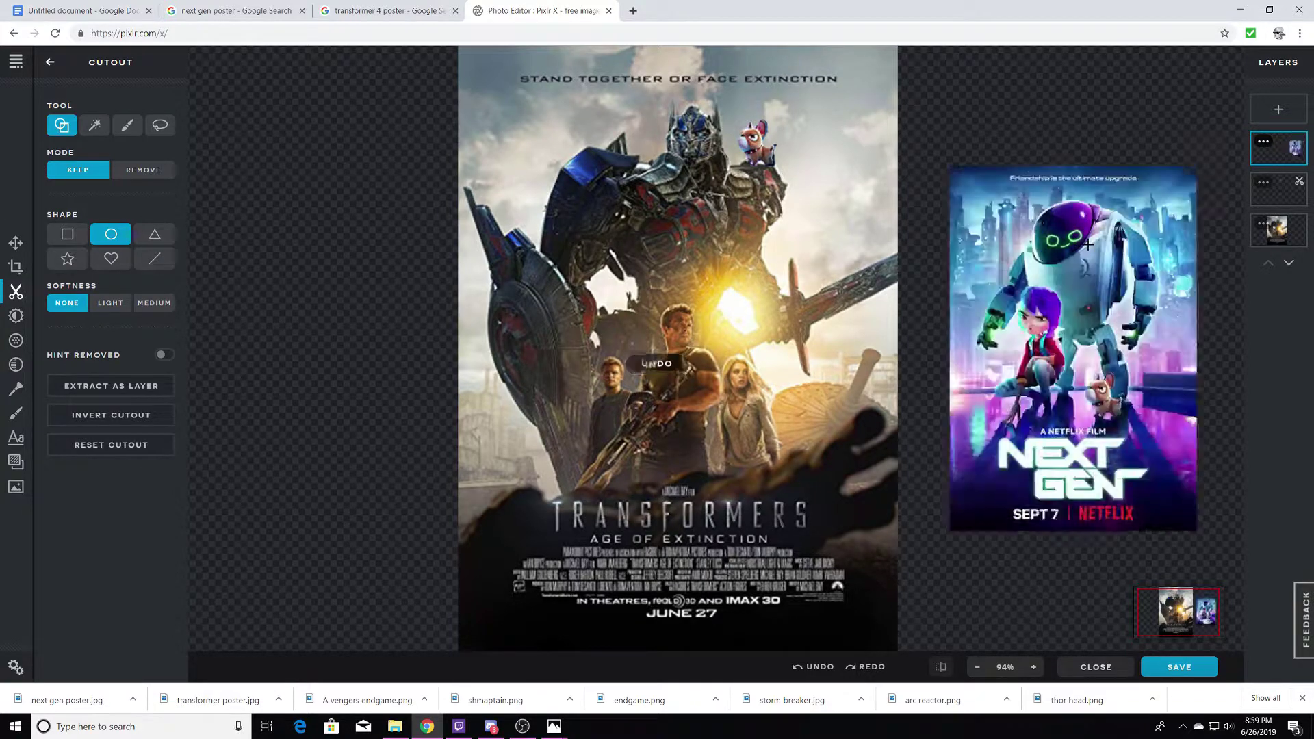
left_click(15, 243)
left_click_drag(1064, 236, 679, 144)
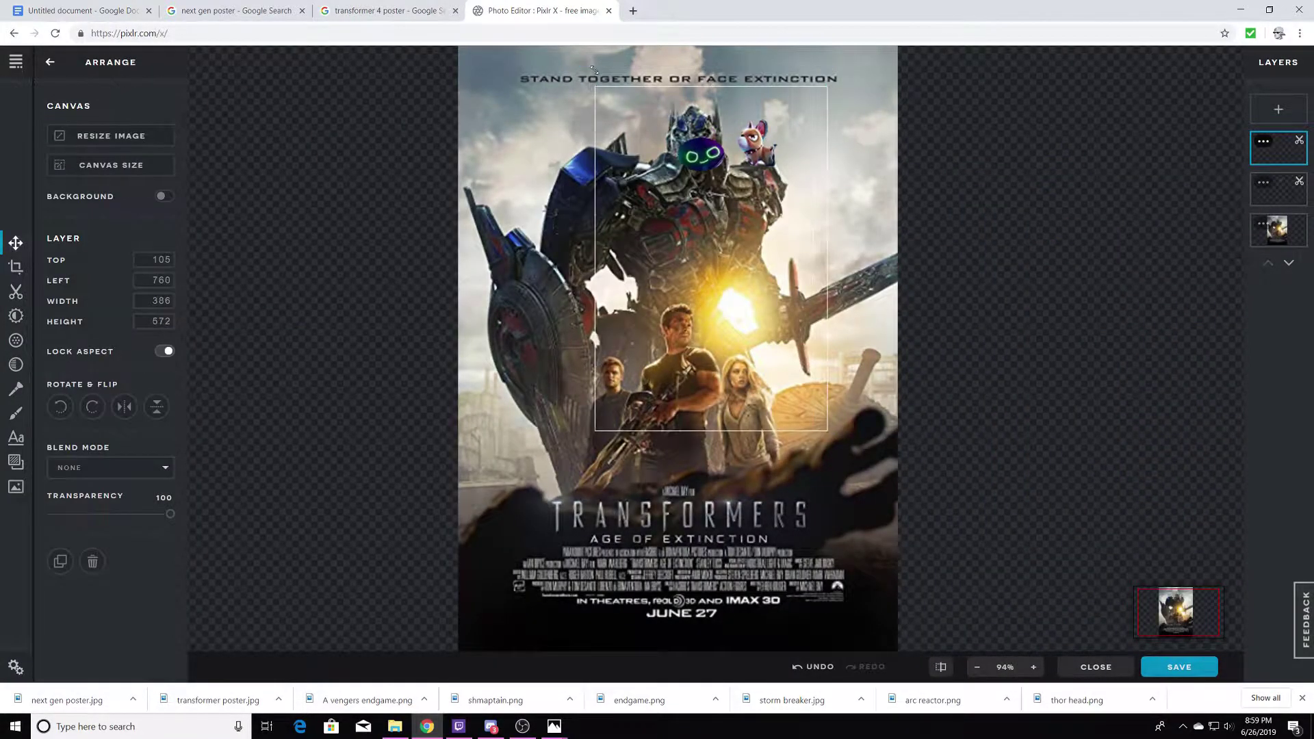
left_click(1141, 272)
Add the Next Gen poster again and move a circular cutout of the girl's face to the left side.
left_click(1278, 110)
left_click(565, 350)
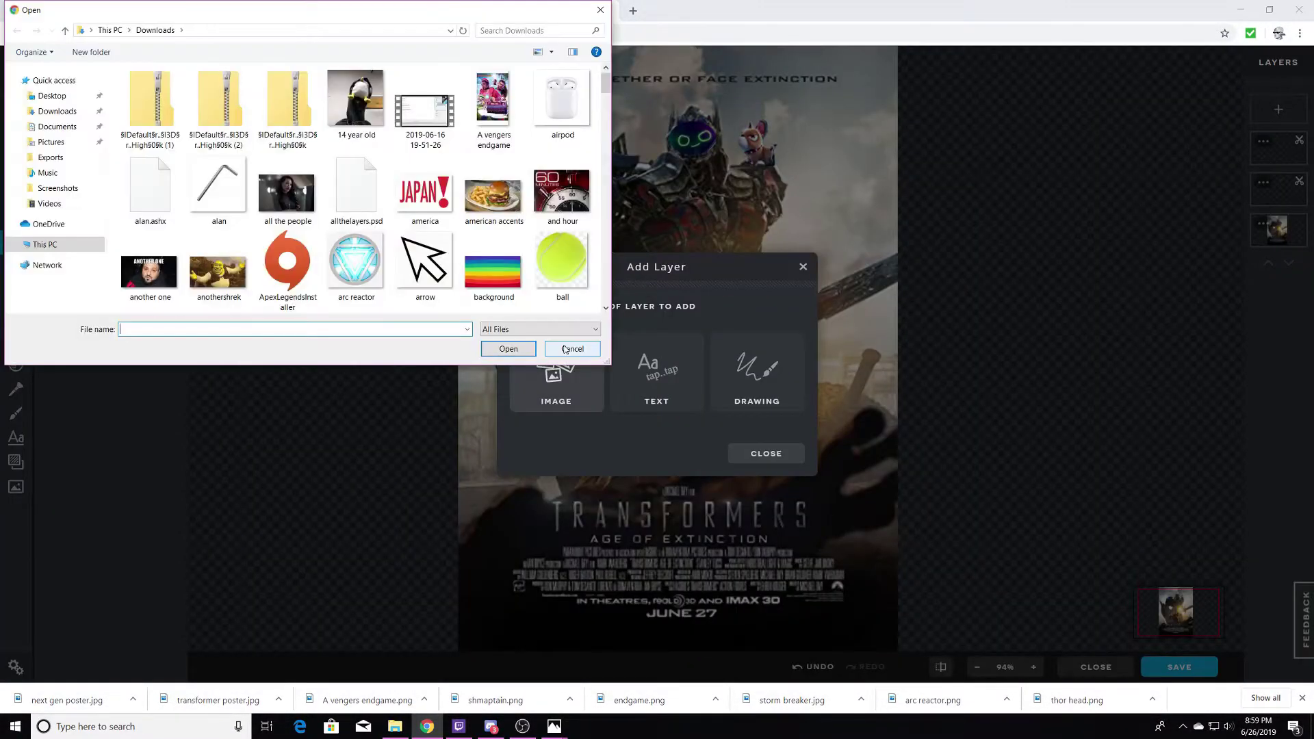
type("next")
key("Down")
key("Return")
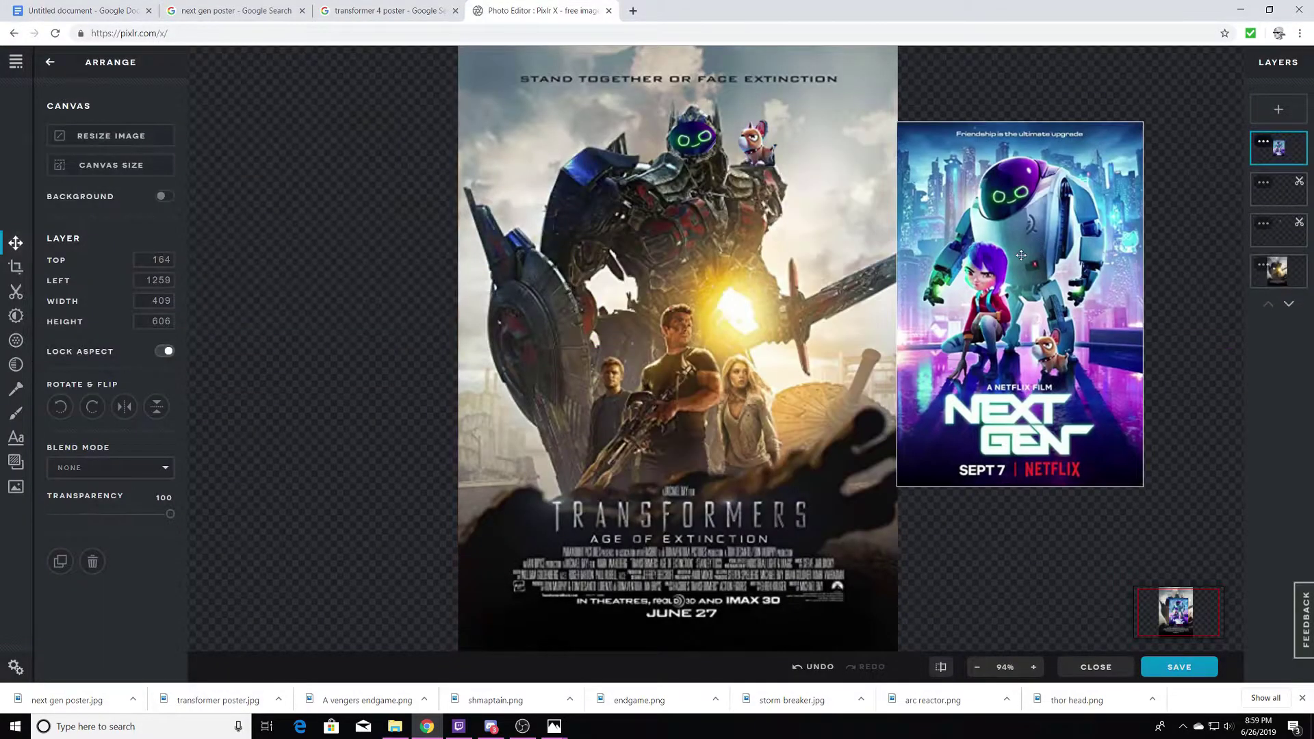
key("x")
mouse_move(1002, 292)
left_mouse_down()
mouse_move(968, 251)
mouse_move(743, 371)
mouse_move(519, 389)
left_mouse_up()
key("v")
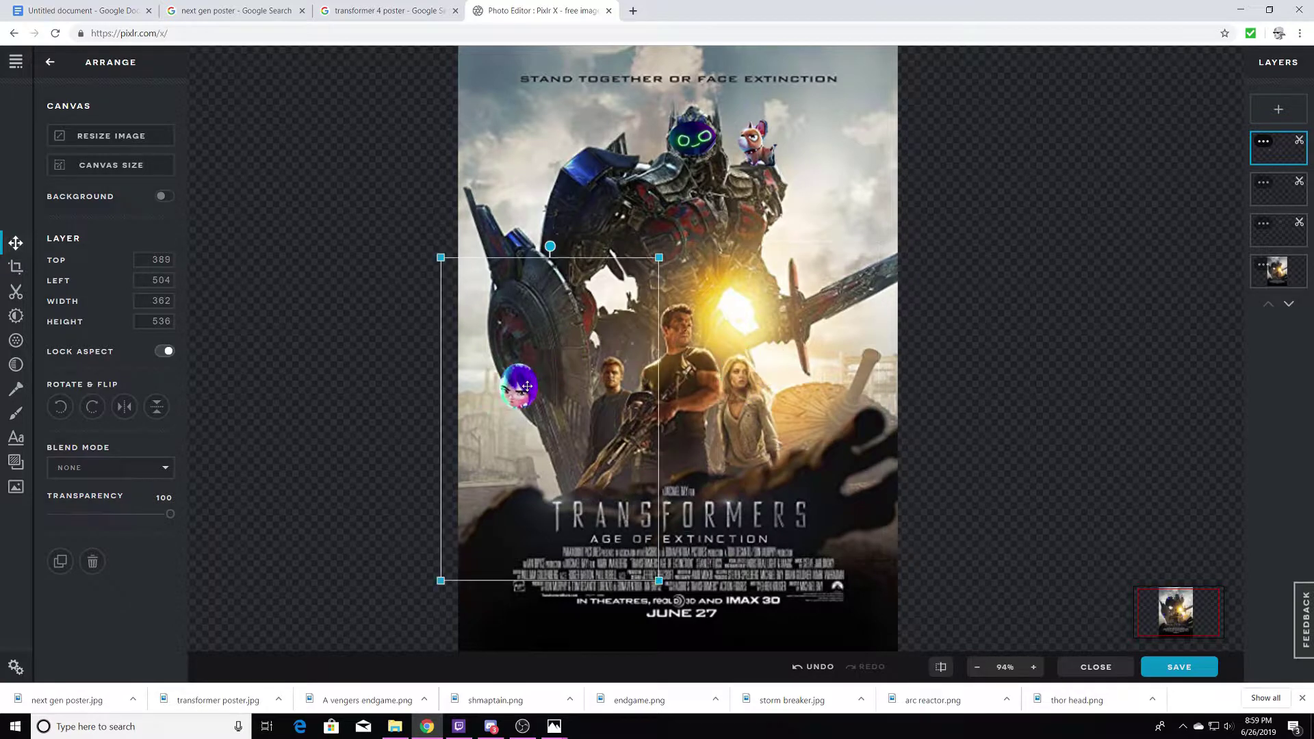
key("d")
scroll(209, 270, "up", 5)
key("v")
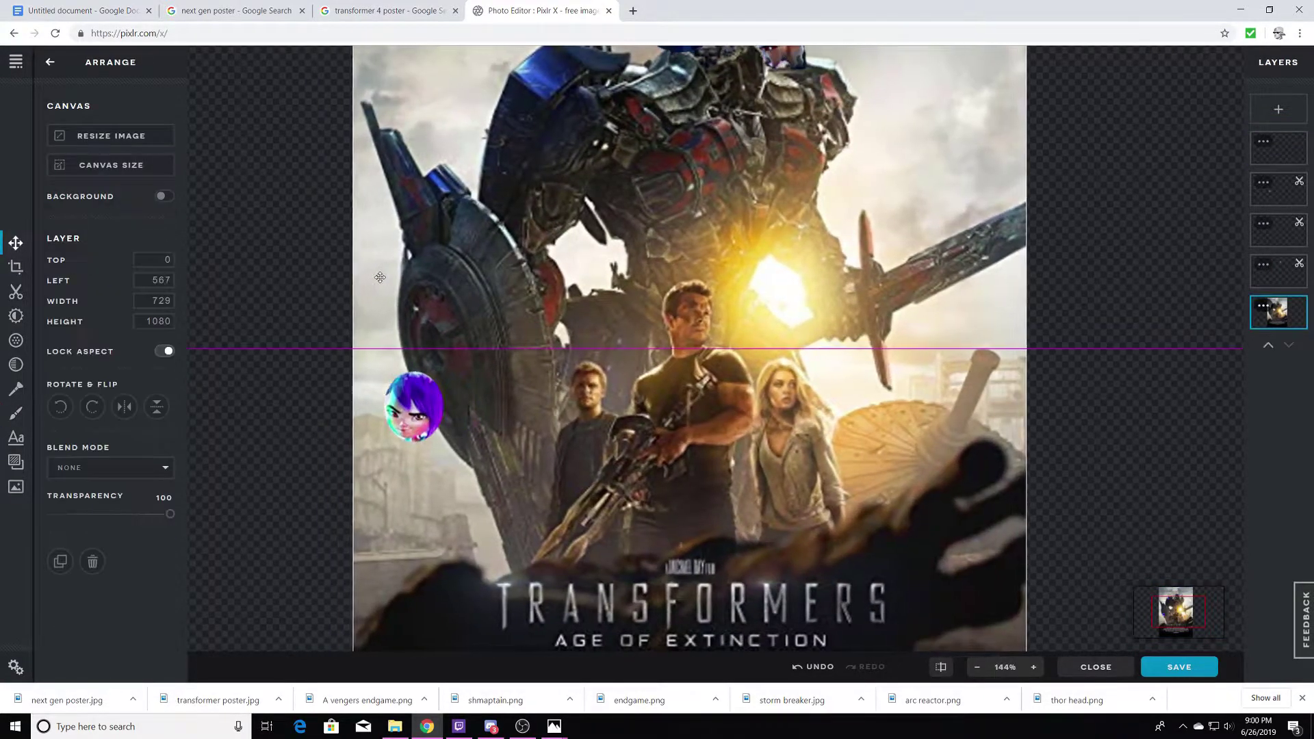
left_click_drag(616, 424, 607, 424)
On a new drawing layer, brush a white stick-figure body under the girl's face and paint over the tagline's end.
left_click(1077, 603)
key("d")
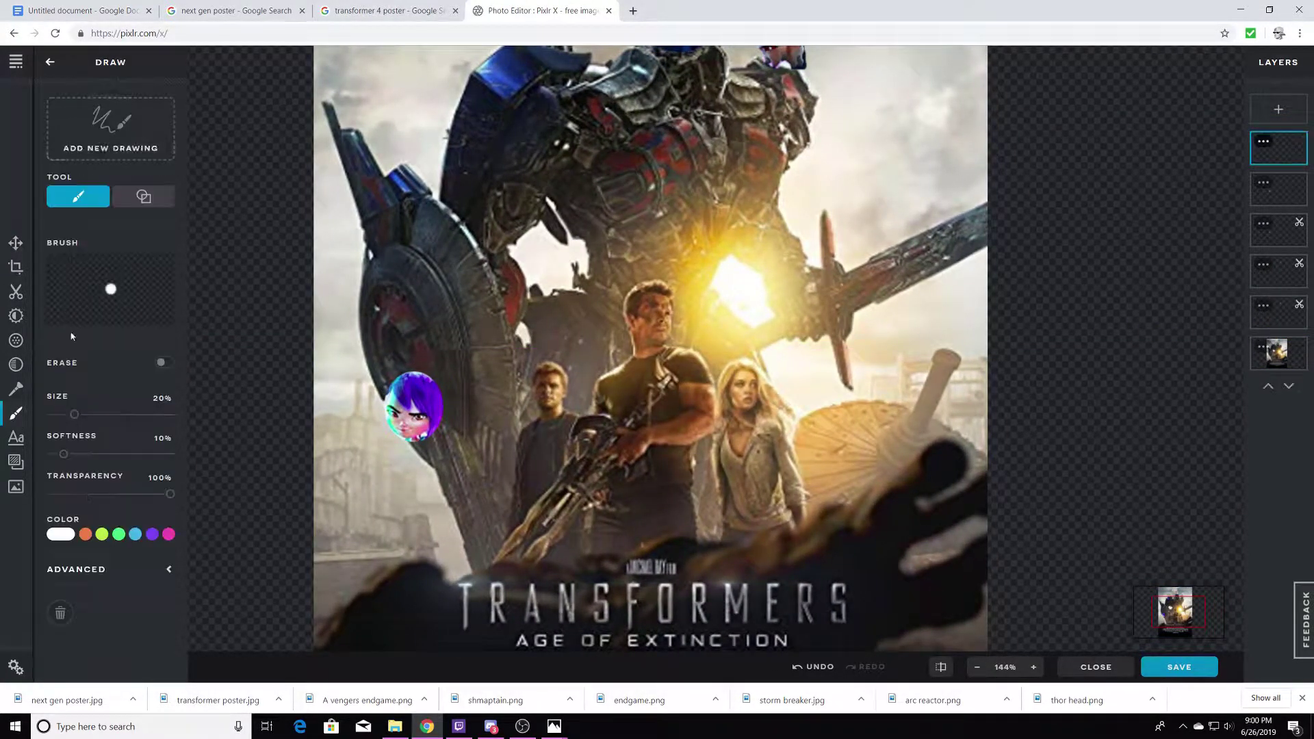
left_click_drag(412, 452, 294, 616)
left_click_drag(411, 540, 462, 623)
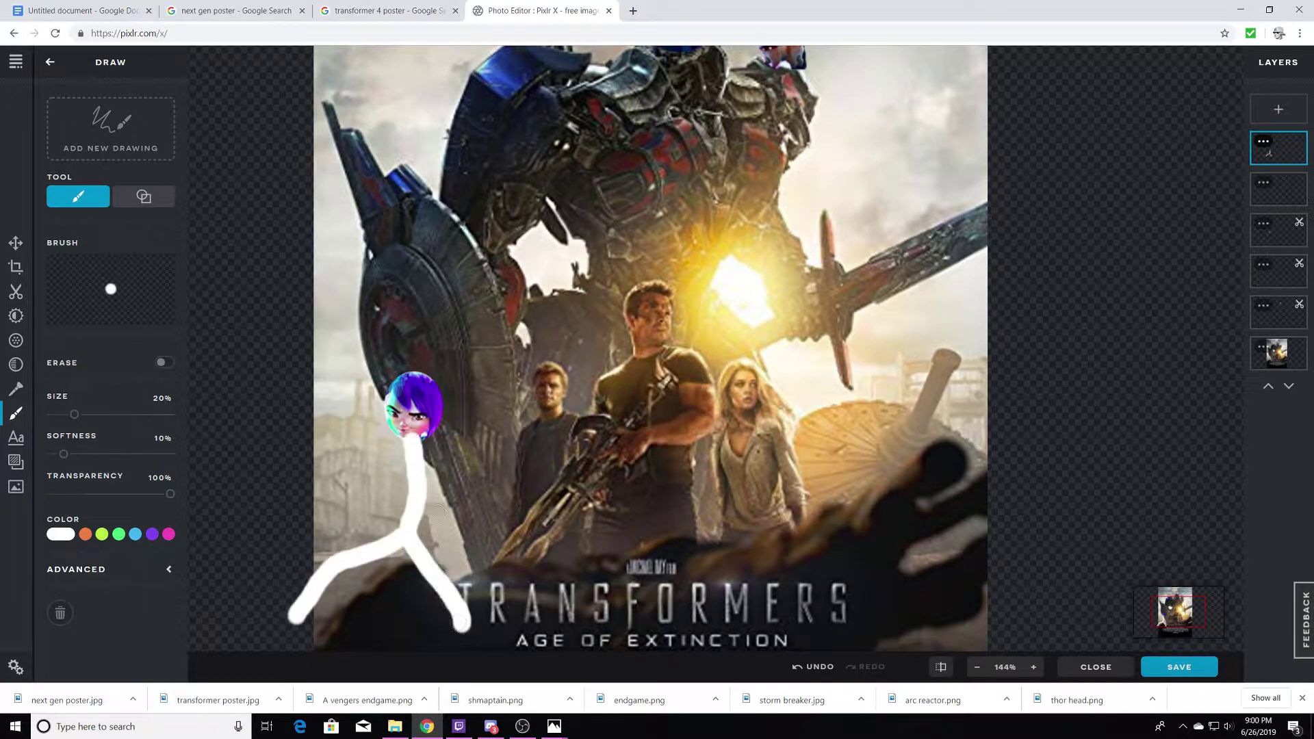
left_click_drag(510, 483, 294, 294)
key("ctrl+z")
mouse_move(472, 489)
left_mouse_down()
mouse_move(353, 350)
mouse_move(248, 337)
left_mouse_up()
scroll(637, 376, "down", 3)
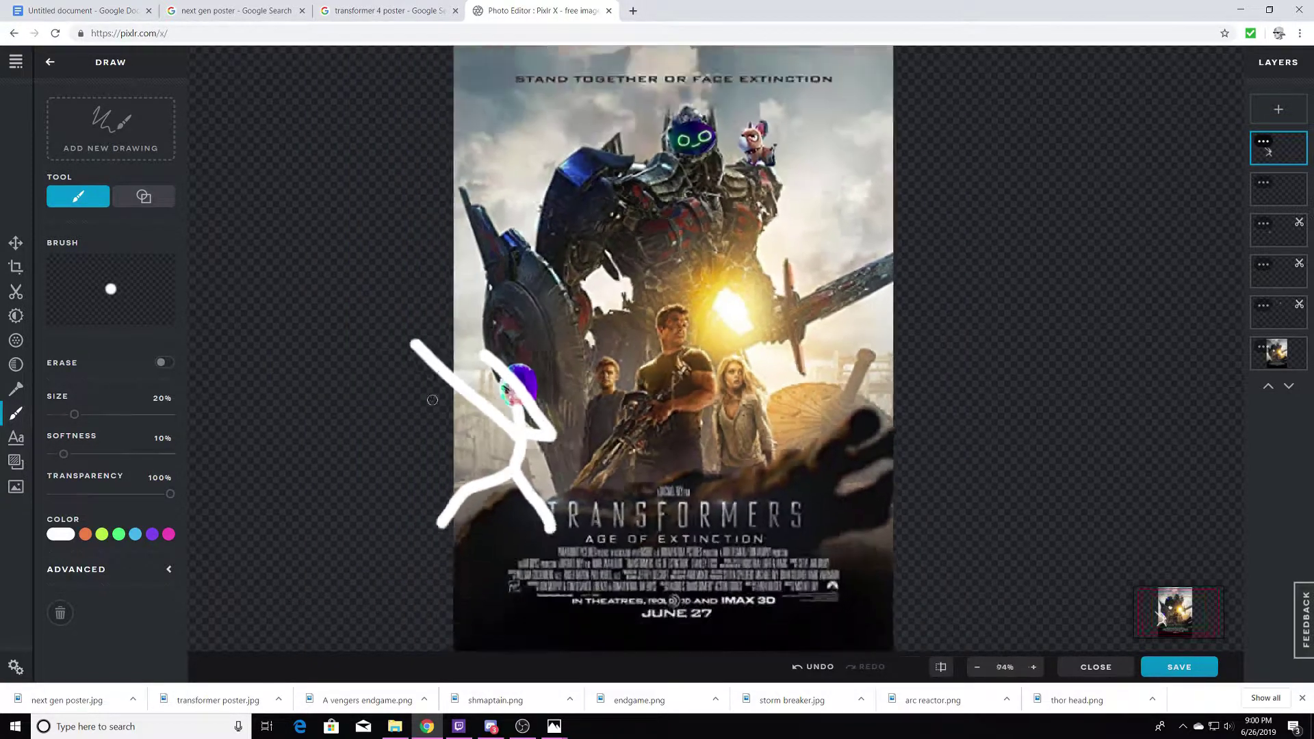
left_click_drag(702, 137, 729, 130)
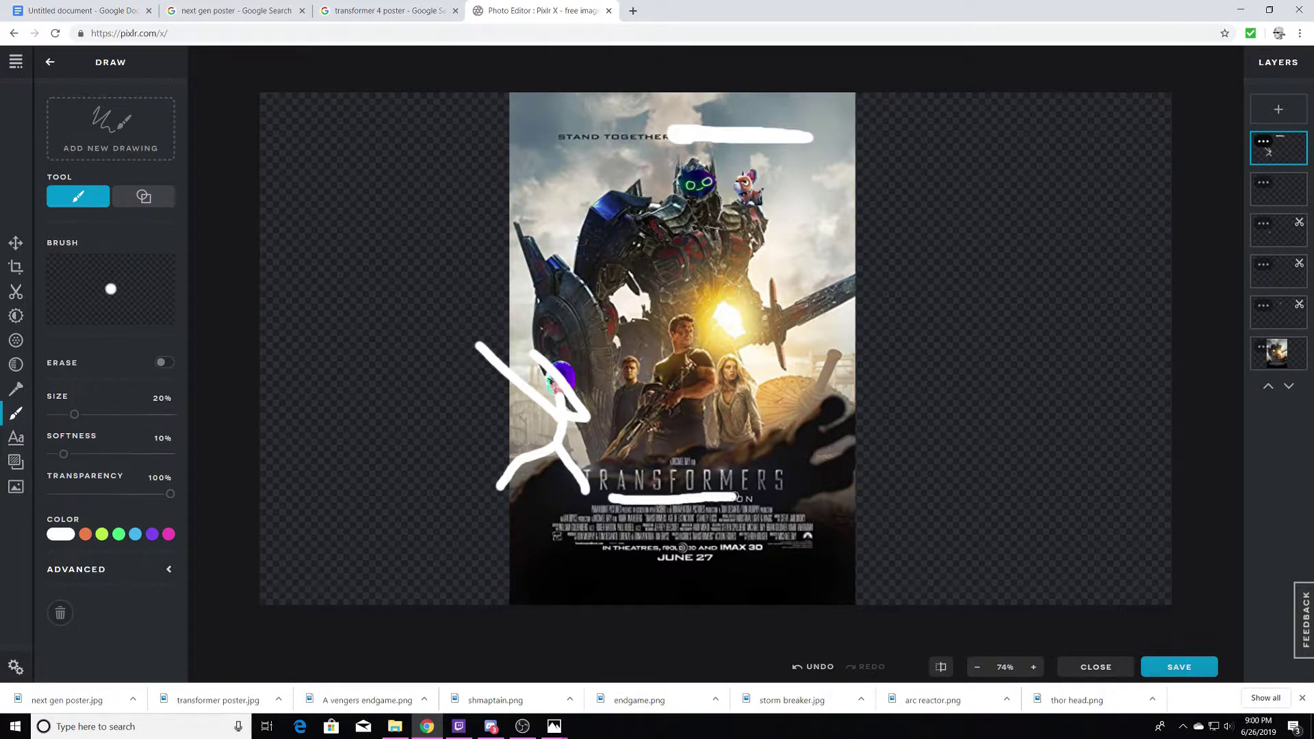
Add a new text box reading 'because these movies sucked' in ATOMSFER font.
left_click(15, 438)
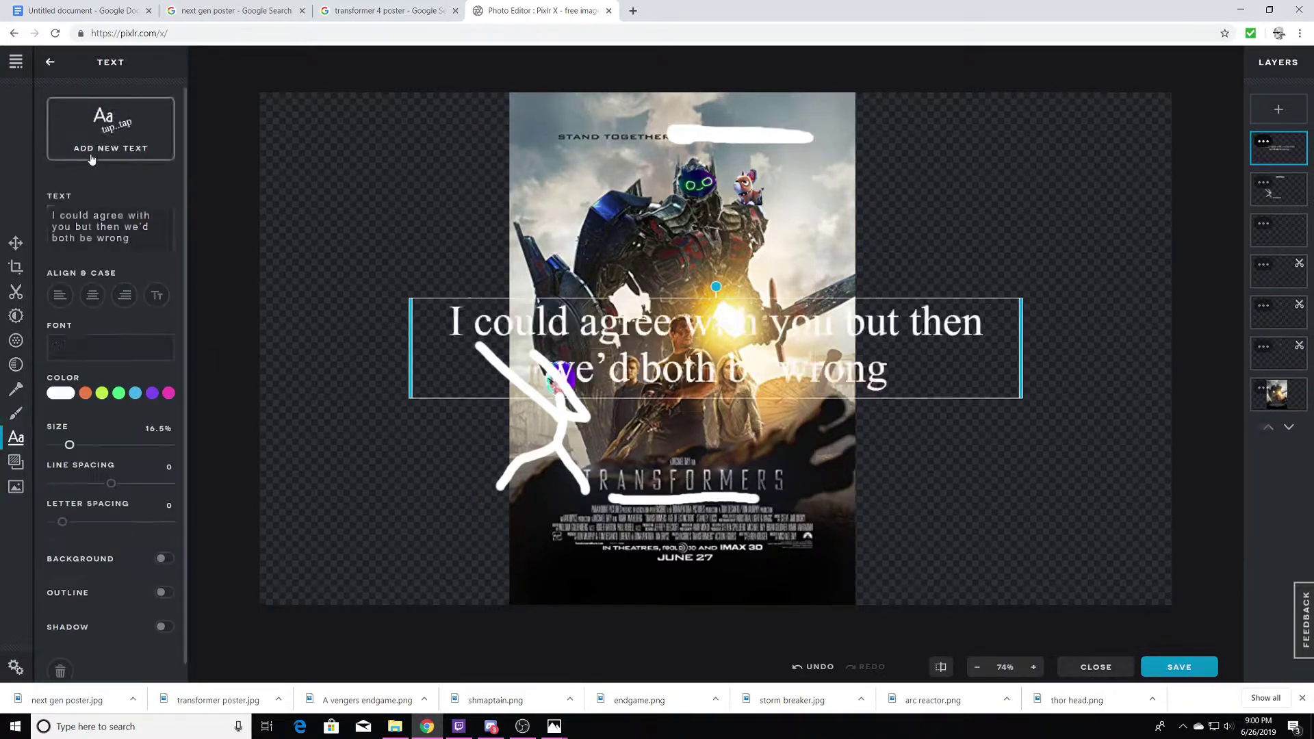
left_click(122, 345)
scroll(122, 346, "down", 5)
left_click(103, 332)
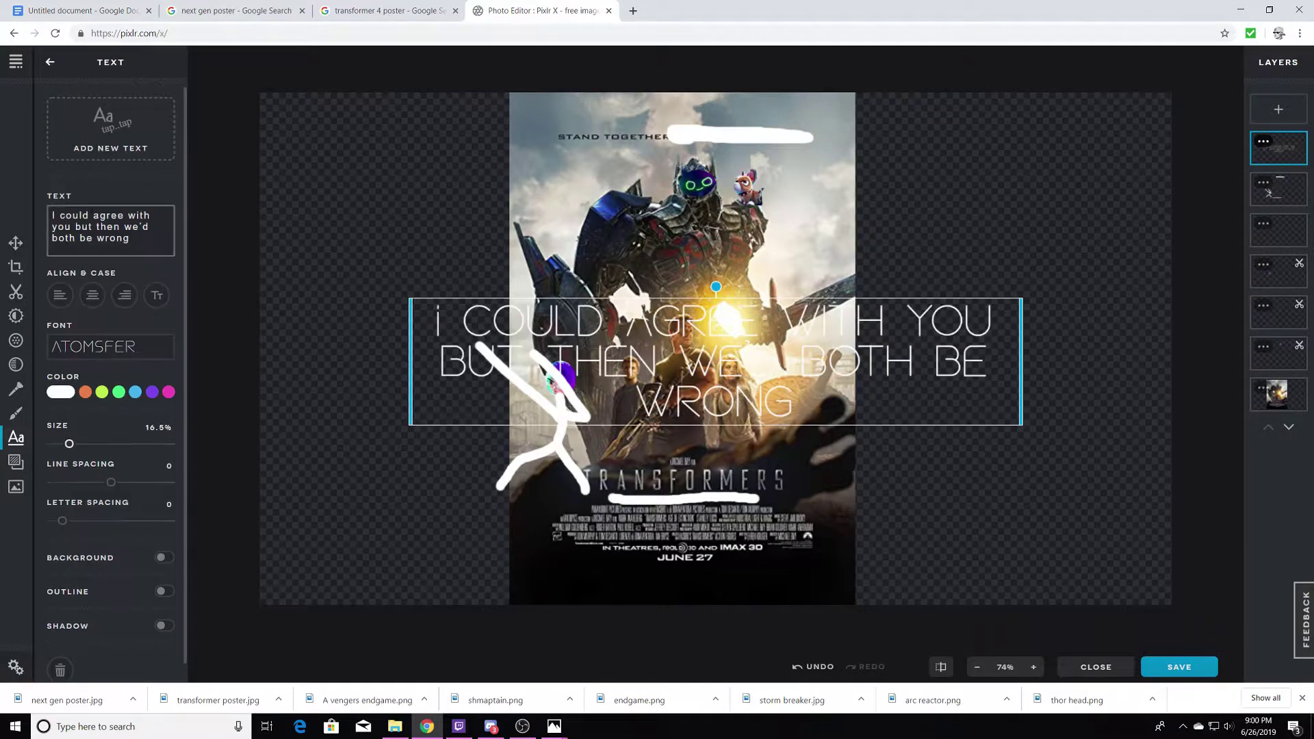
left_click_drag(161, 243, 41, 208)
key("BackSpace")
type("beca")
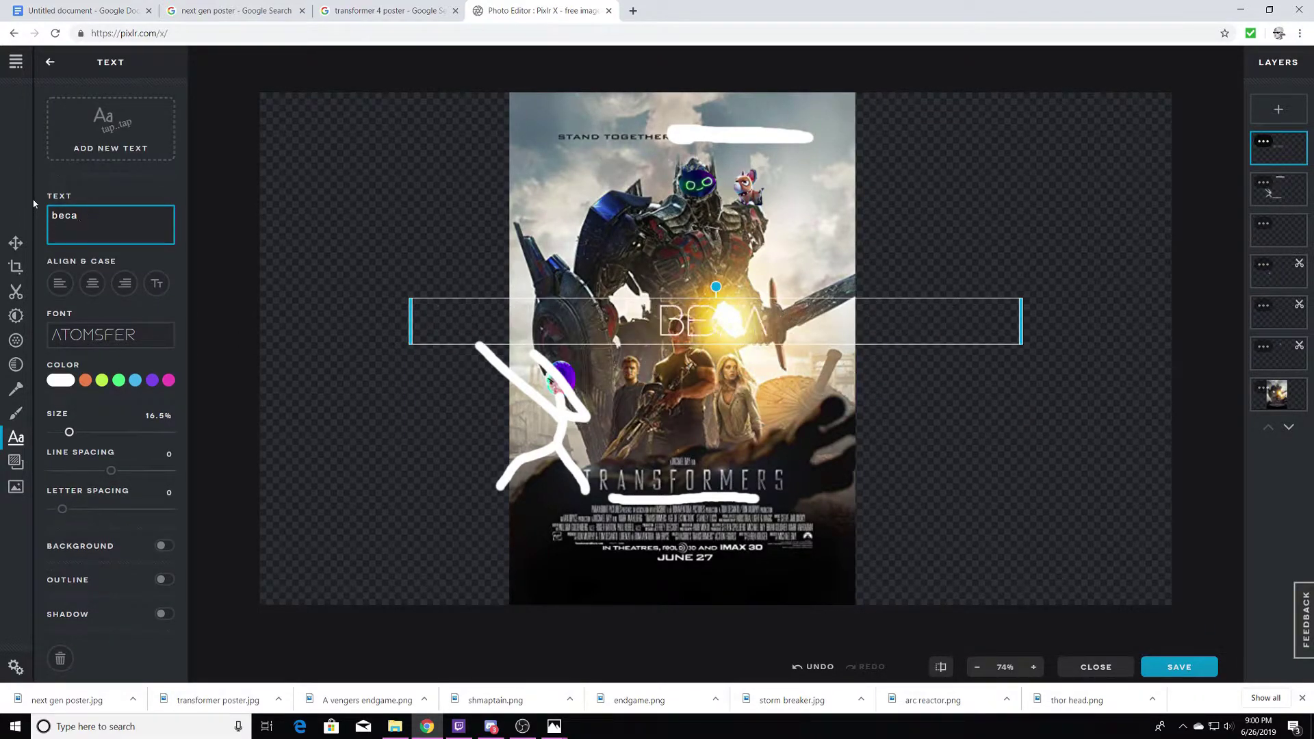
type("use these movies sucked")
Change the caption's font to Father and Son.
left_click(109, 335)
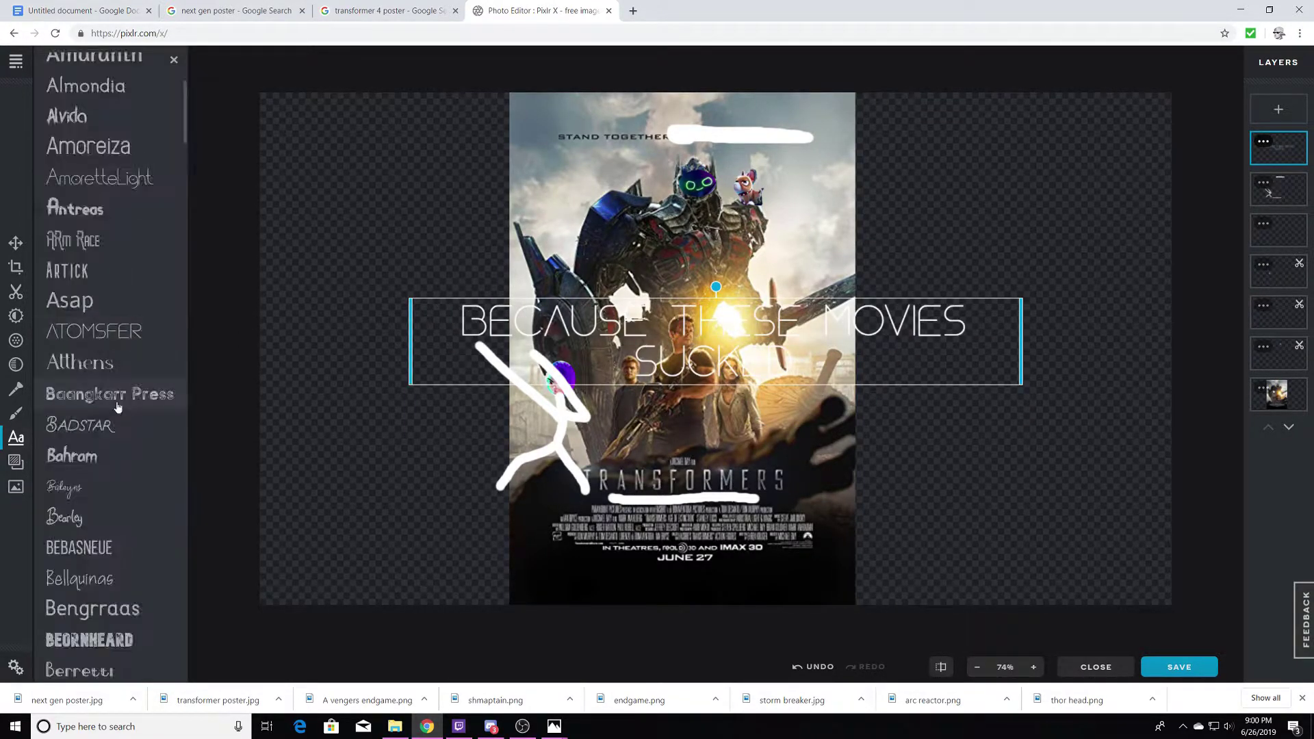
scroll(110, 342, "down", 10)
scroll(117, 408, "down", 2)
scroll(118, 411, "down", 5)
scroll(120, 414, "down", 6)
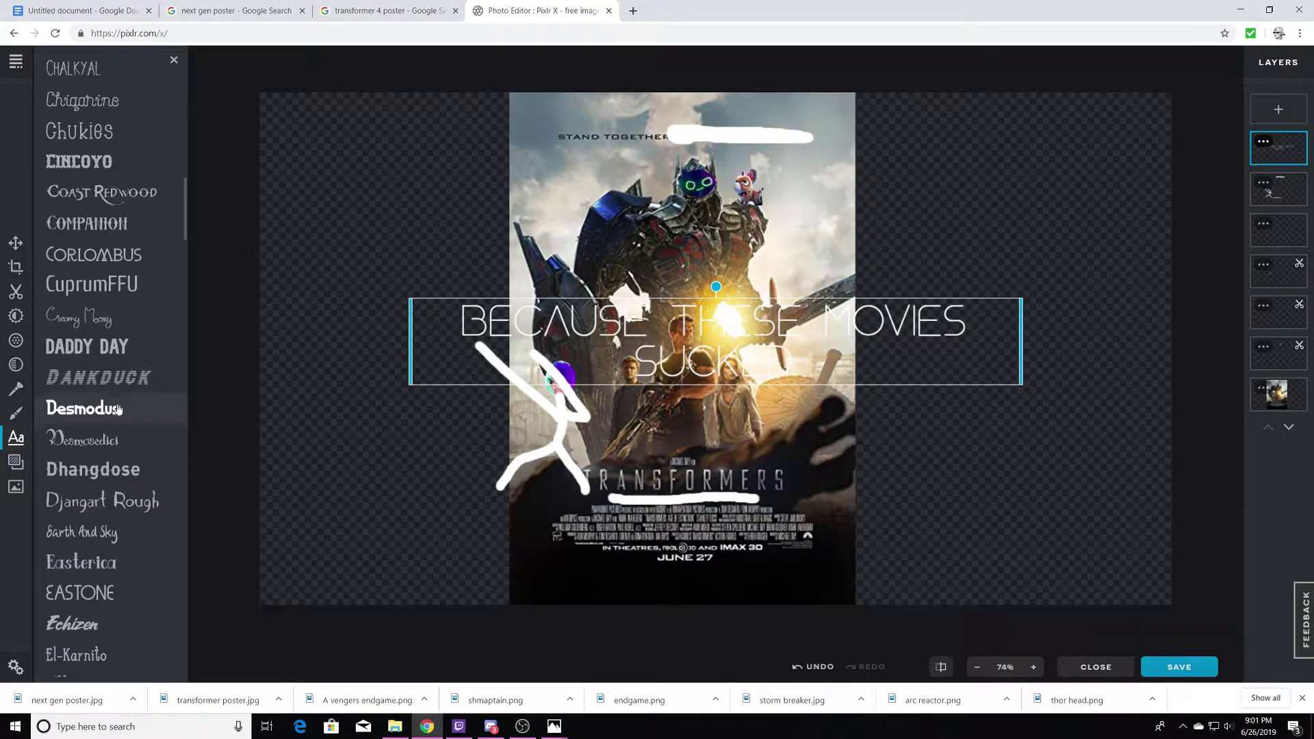
scroll(123, 418, "up", 2)
scroll(133, 423, "down", 4)
scroll(135, 425, "down", 4)
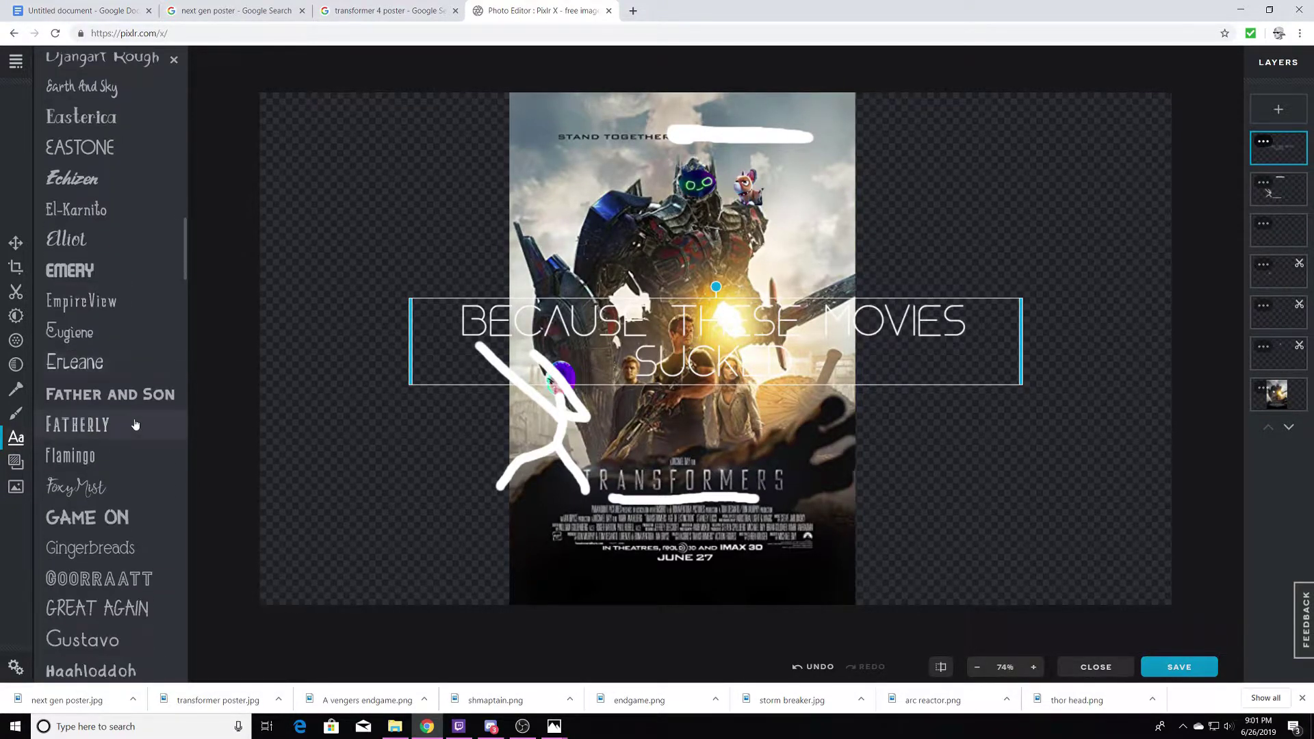
left_click(134, 391)
Make the caption black, shrink it to 4%, and place it beside STAND TOGETHER.
scroll(135, 400, "down", 1)
left_click(61, 376)
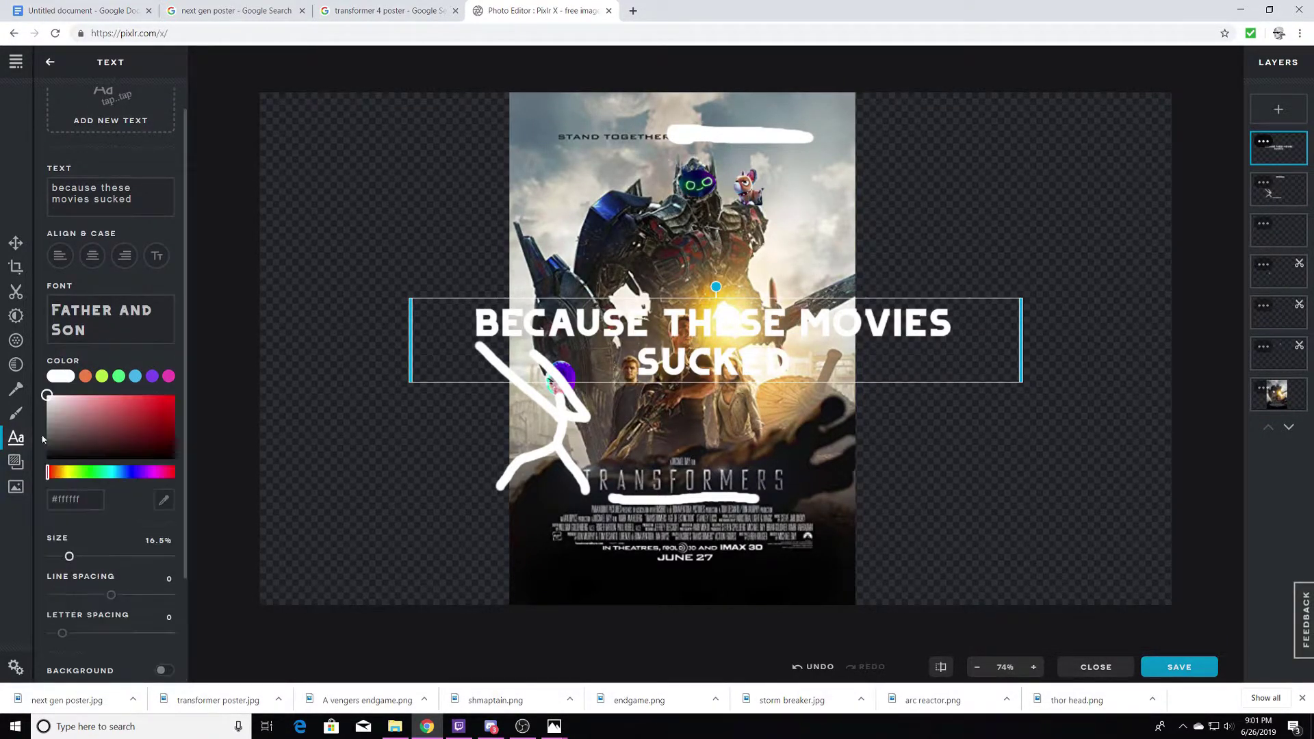
left_click_drag(47, 395, 46, 459)
left_click_drag(69, 557, 56, 556)
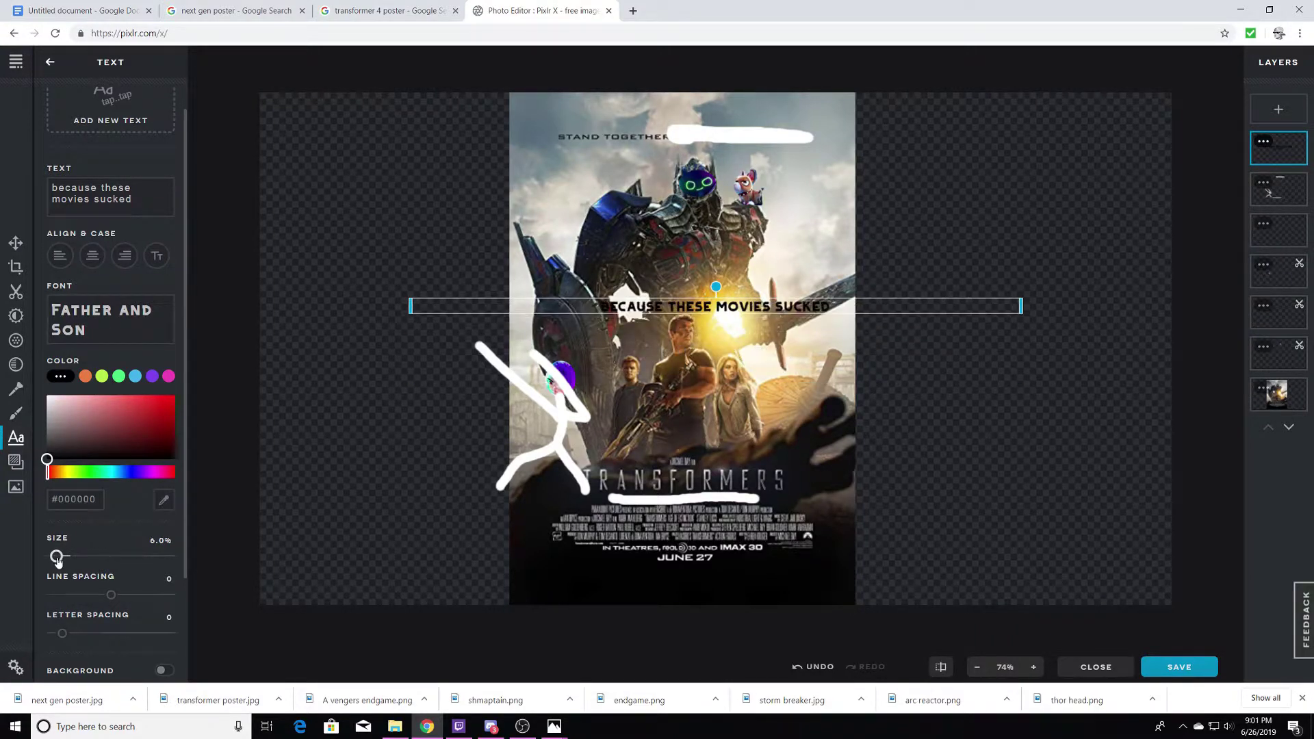
left_click_drag(638, 320, 708, 144)
left_click_drag(56, 556, 53, 556)
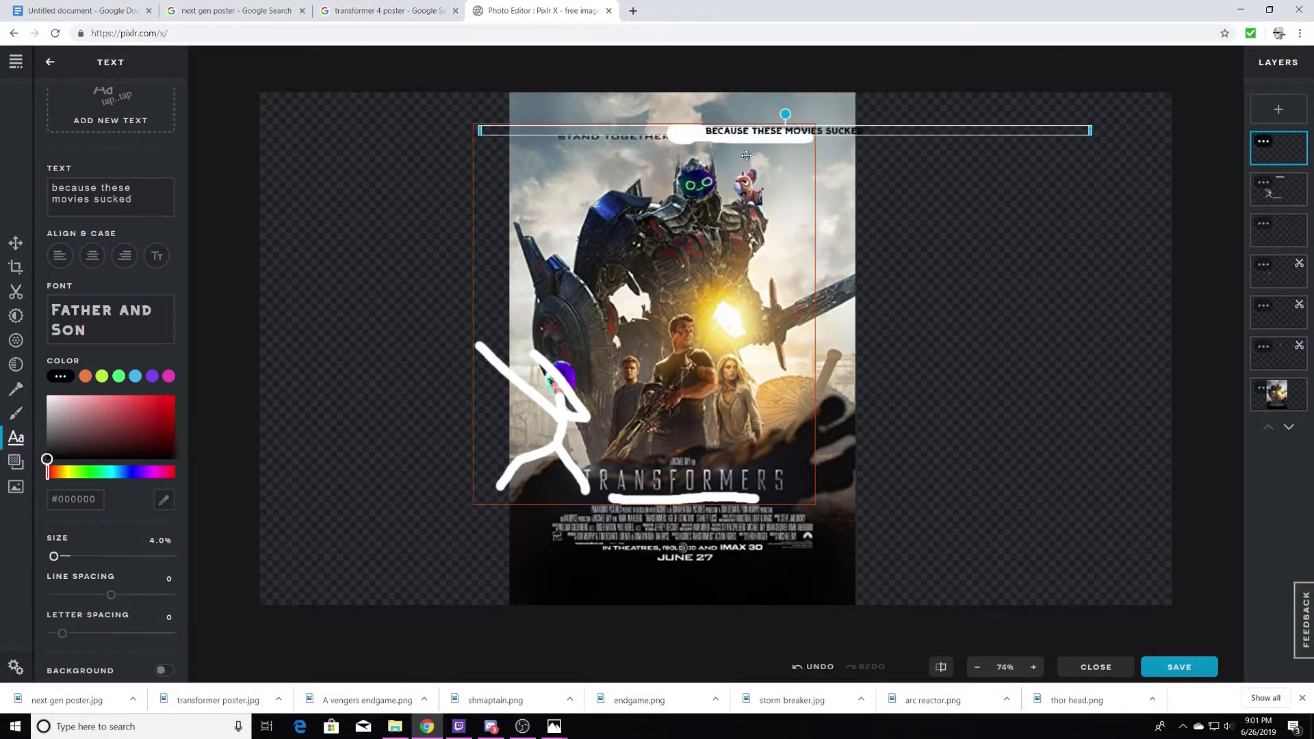
left_click_drag(815, 136, 794, 135)
left_click(383, 206)
scroll(716, 348, "up", 3)
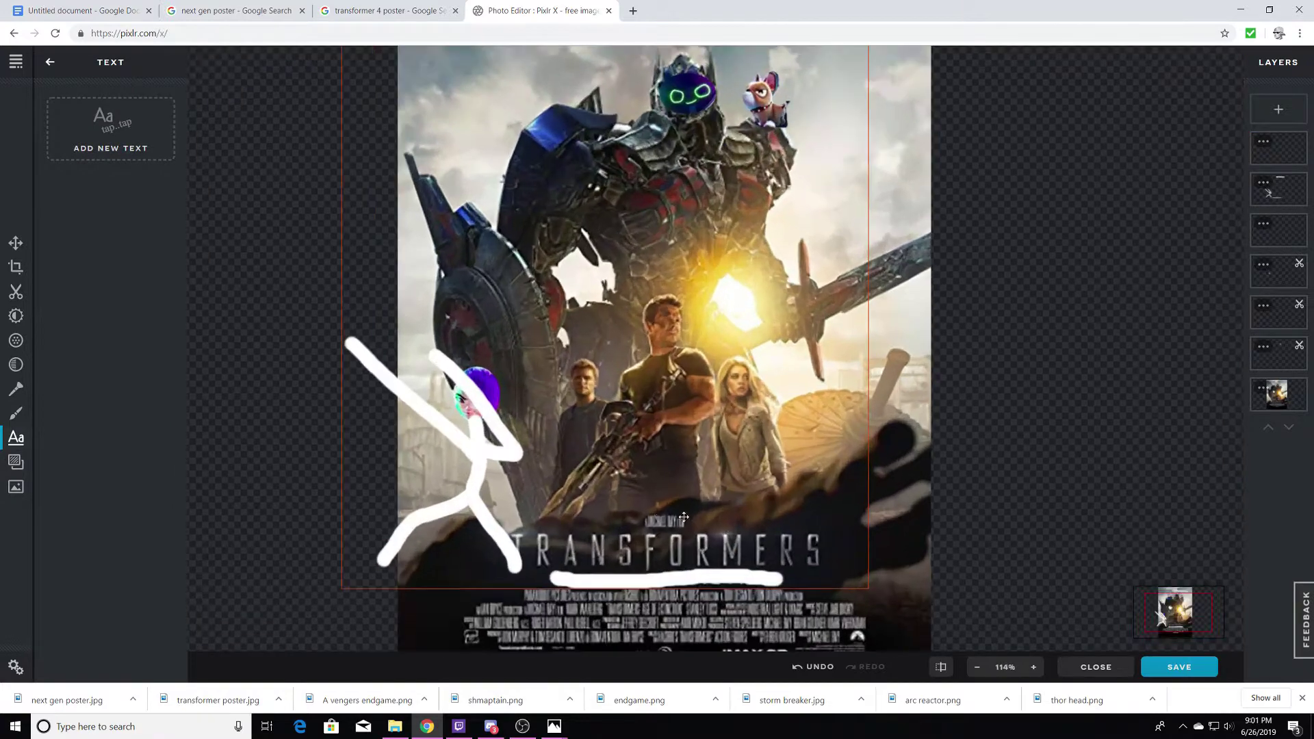
Add a two-line caption 'just watch endgame again... i mean seriously' over the bottom credits.
left_click(108, 147)
type("just wa")
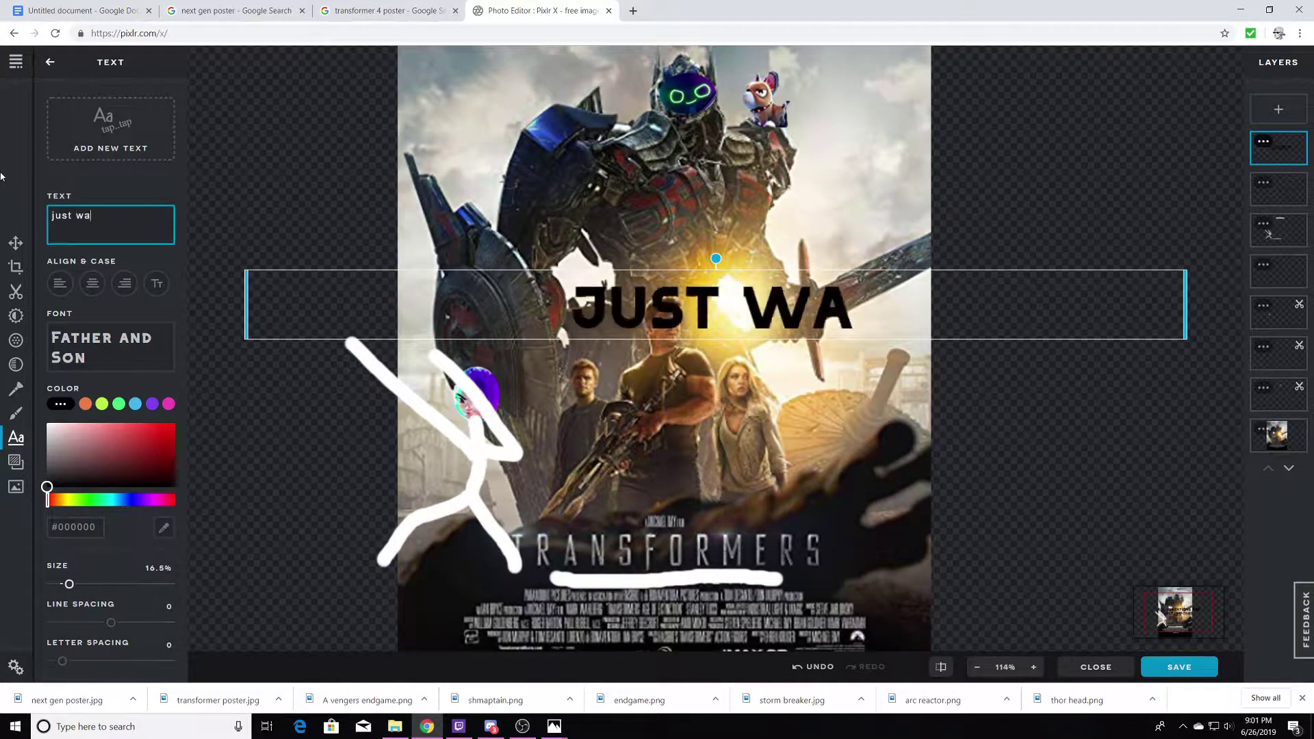
type("tch endgame again... i mea")
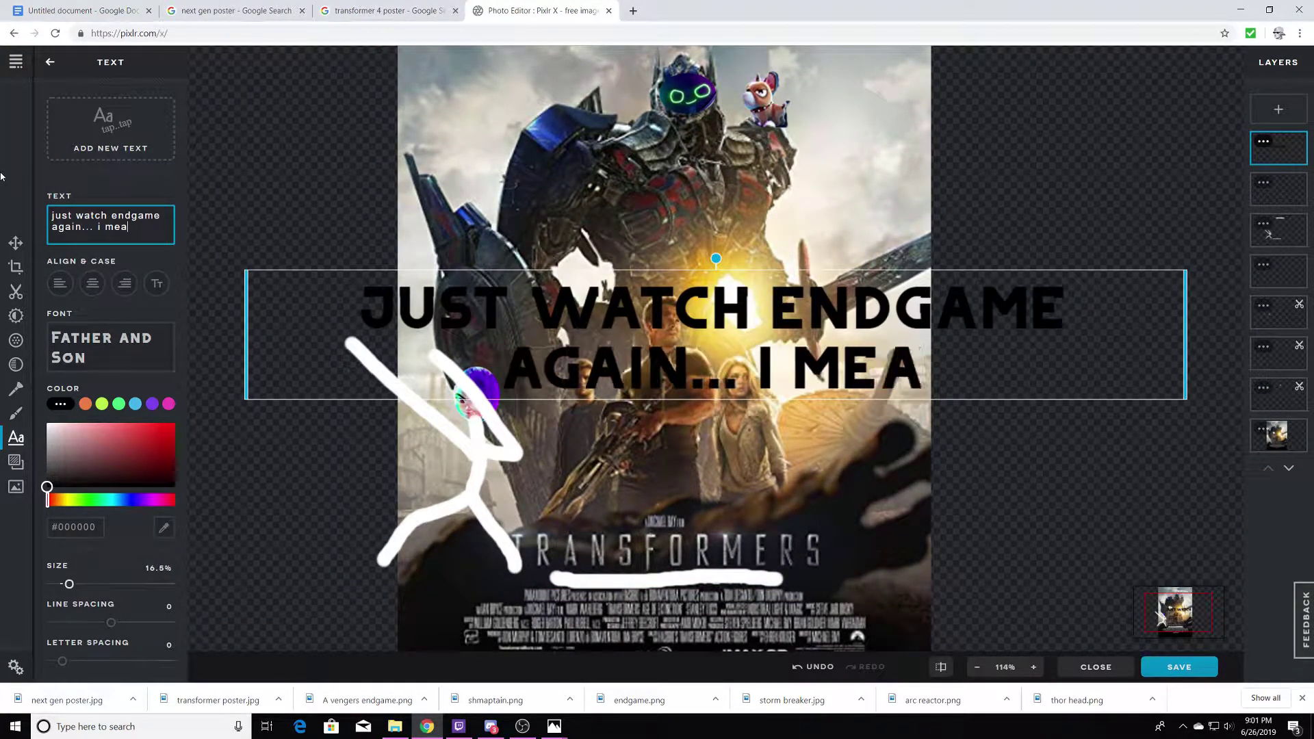
type("n seriously")
scroll(102, 479, "down", 2)
left_click_drag(69, 467, 60, 468)
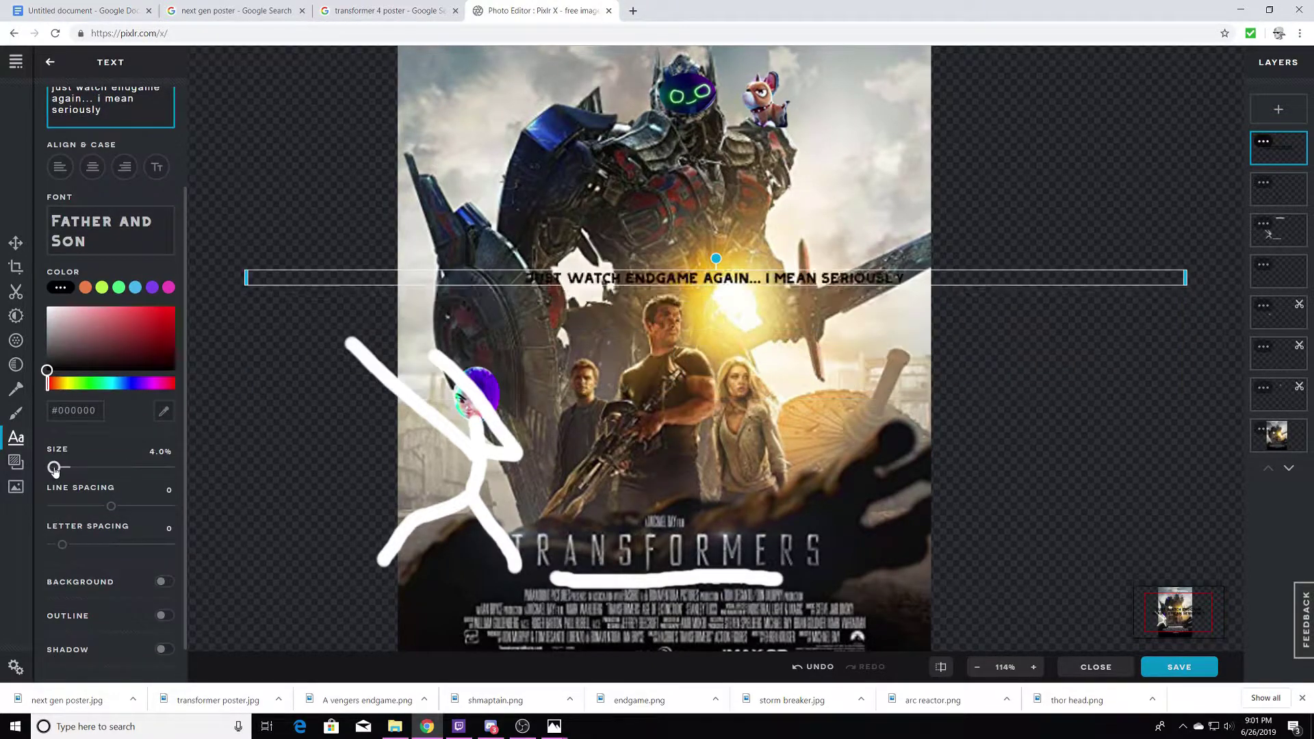
left_click_drag(246, 286, 616, 286)
left_click_drag(917, 294, 705, 636)
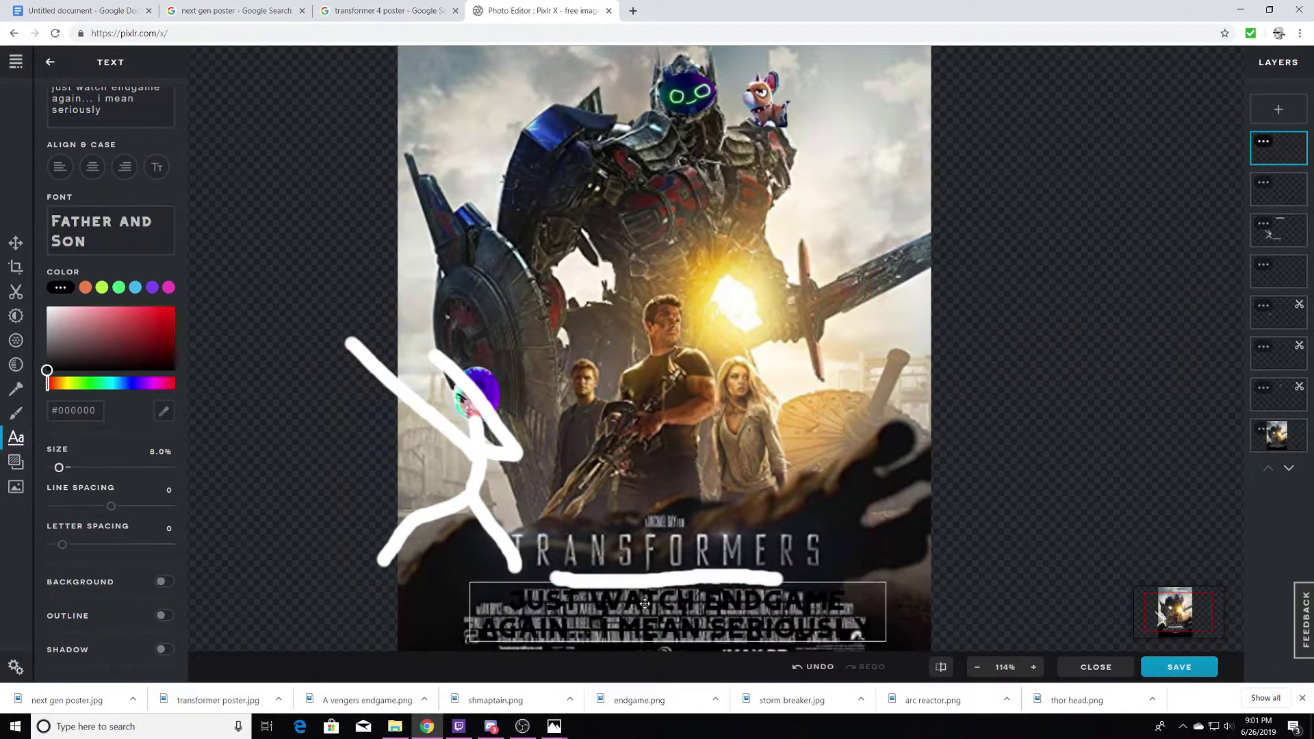
scroll(684, 548, "down", 2)
left_click_drag(684, 568, 504, 417)
On a new drawing layer, paint a white blob across the bottom credits.
left_click(16, 413)
left_click(110, 128)
left_click_drag(524, 548, 609, 554)
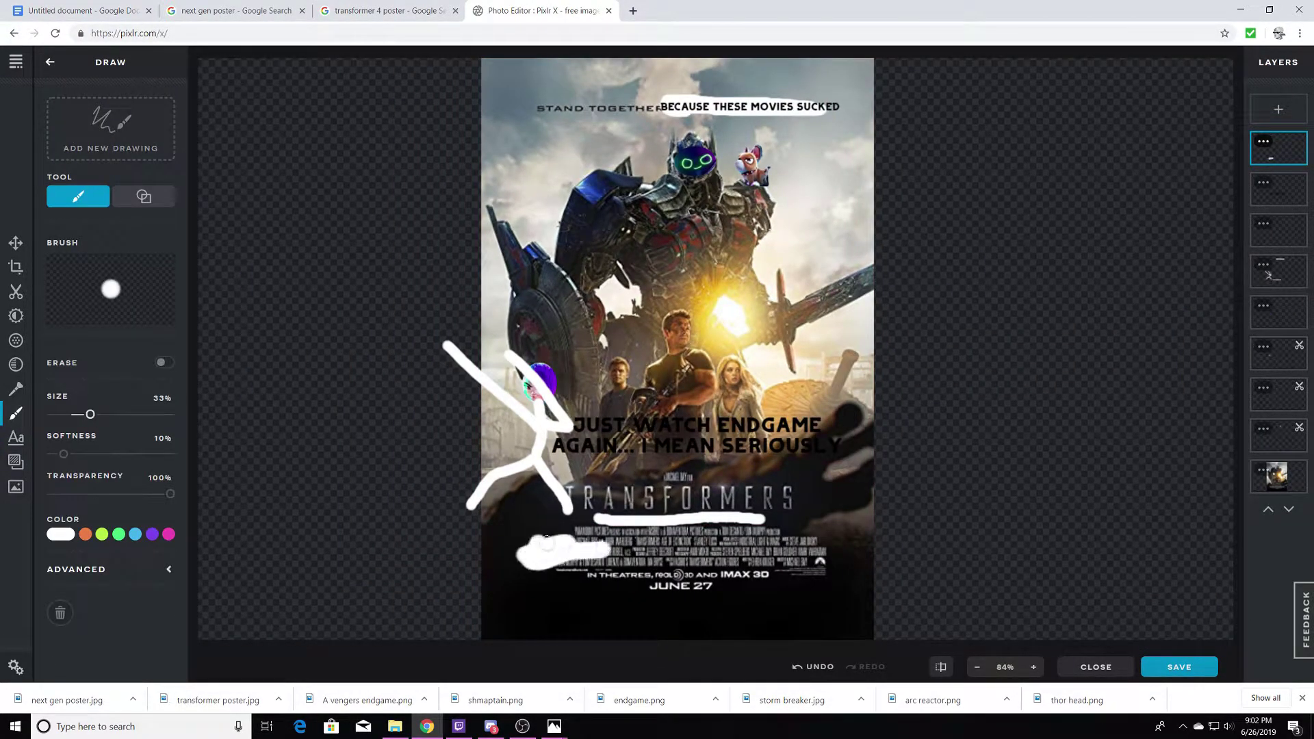
left_click_drag(89, 414, 152, 414)
left_click_drag(527, 554, 828, 558)
Stretch the white blob and bring the caption layer above it, centred on the blob.
left_click(15, 243)
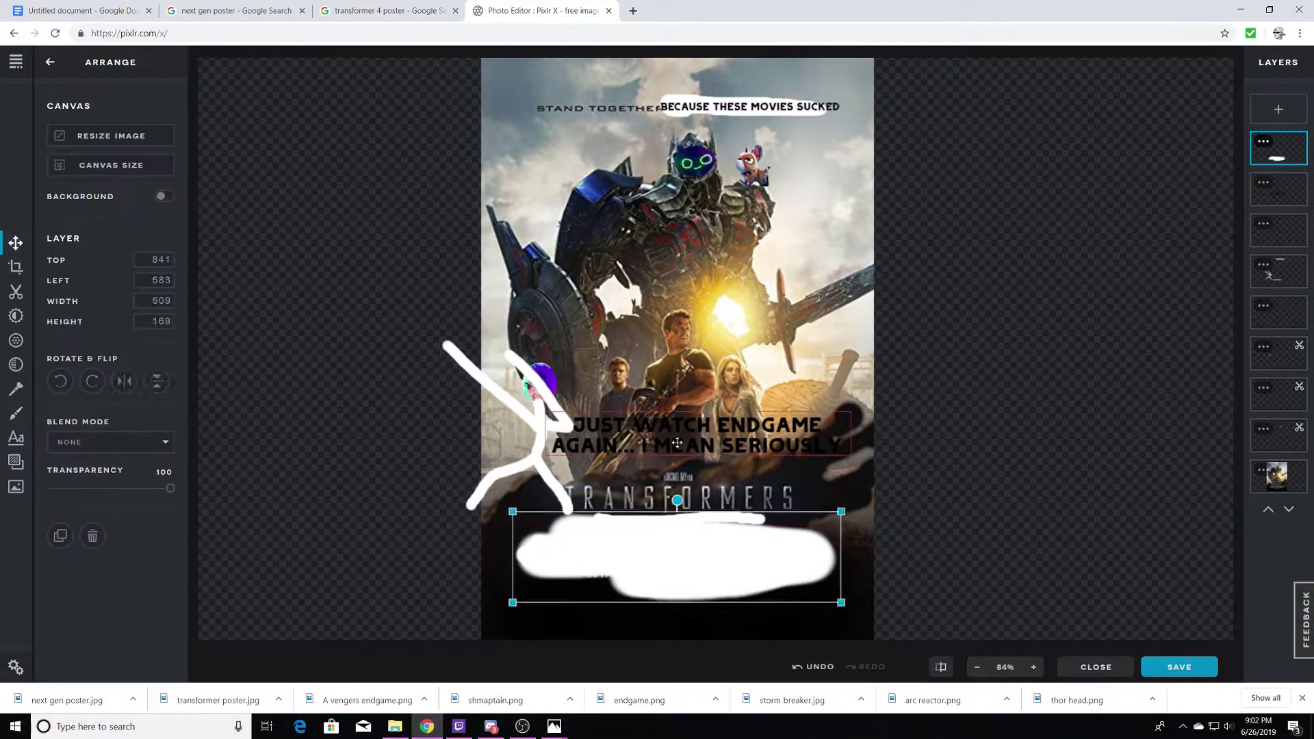
left_click_drag(695, 435, 681, 469)
left_click(1278, 190)
left_click_drag(1279, 190, 1279, 147)
left_click_drag(684, 465, 684, 550)
left_click(958, 479)
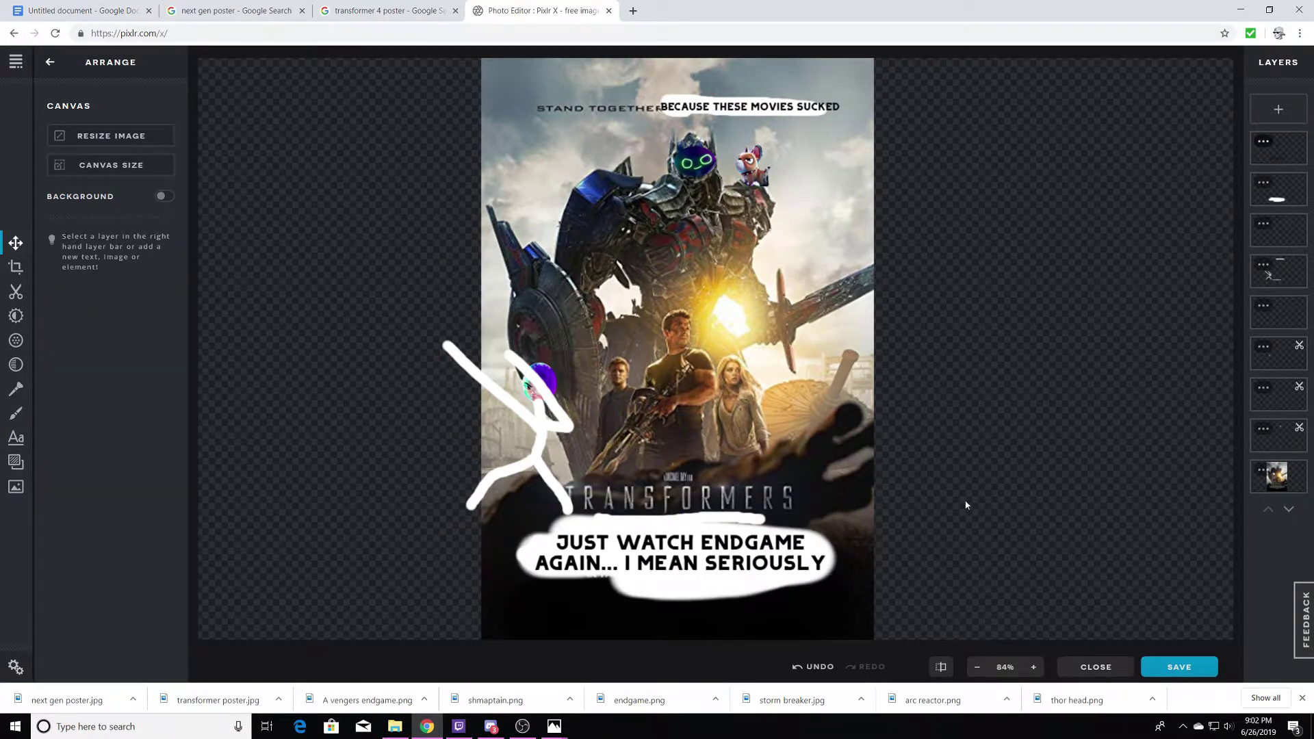
scroll(923, 372, "down", 1)
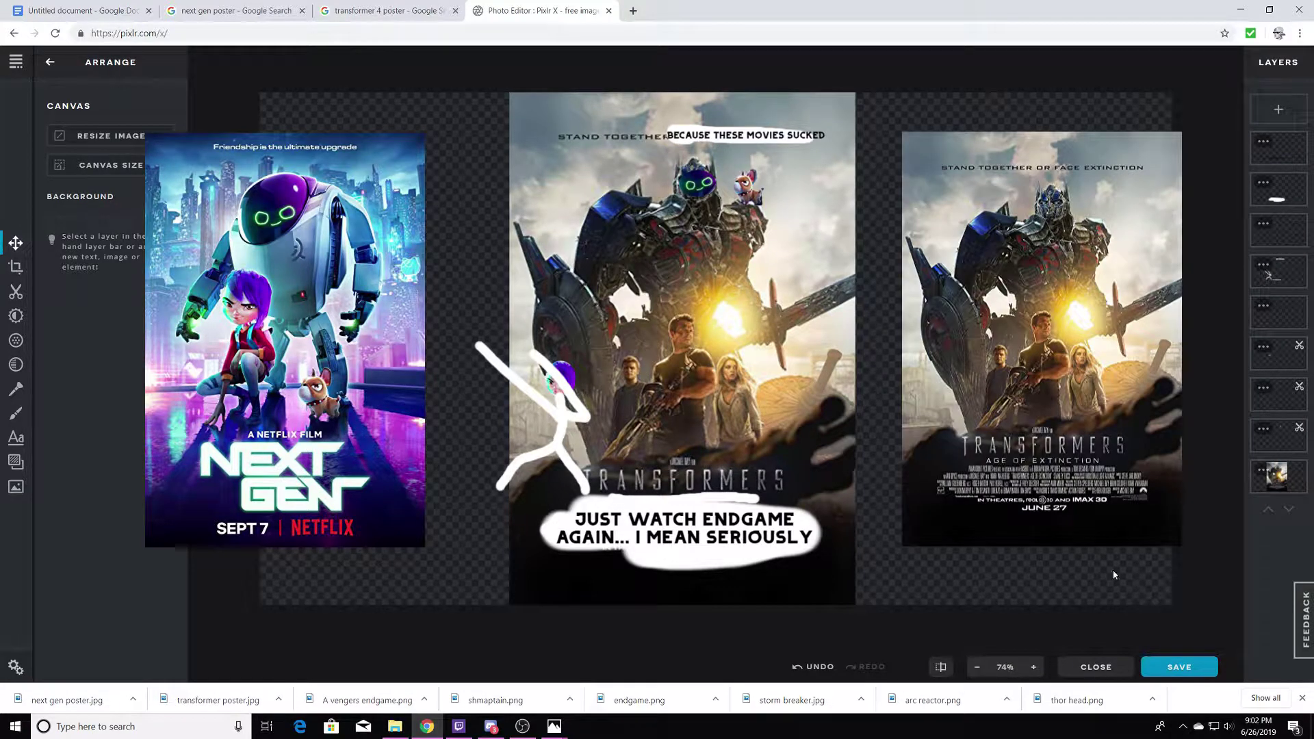
Download the poster as a PNG named 'next transformer'.
left_click(1179, 673)
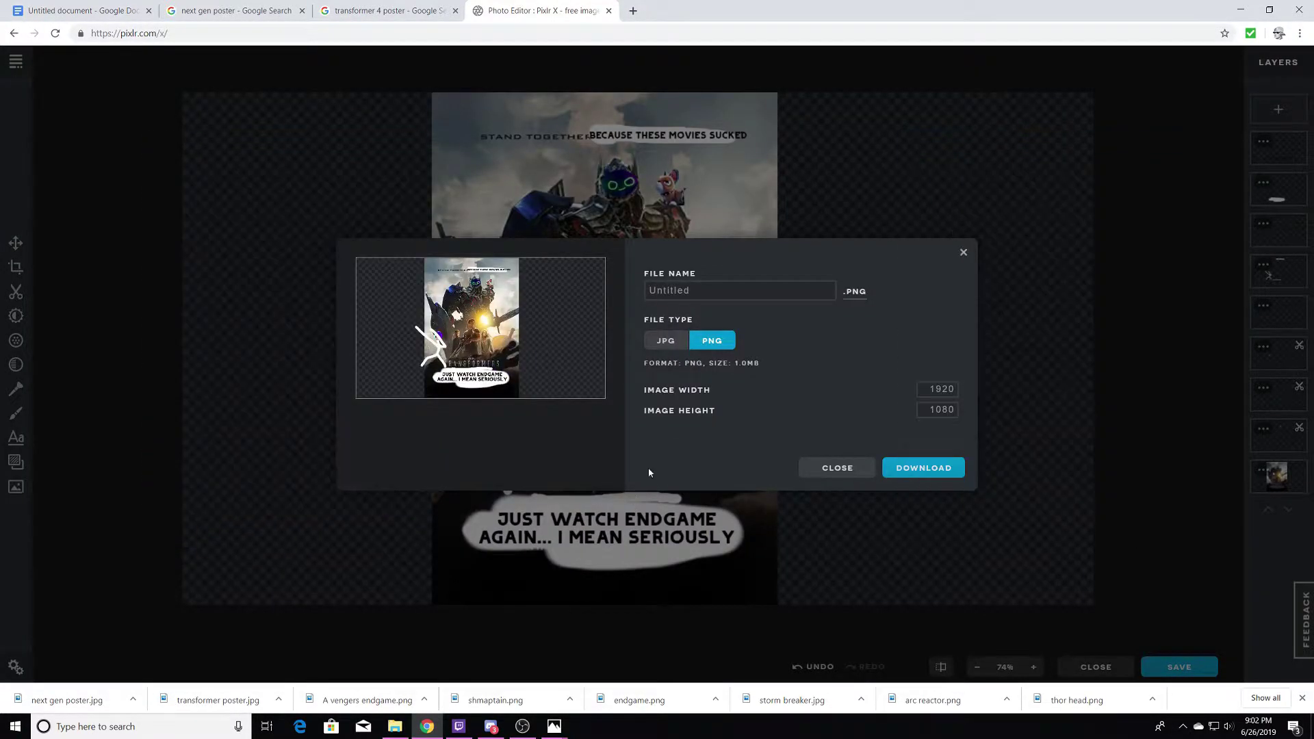
double_click(684, 291)
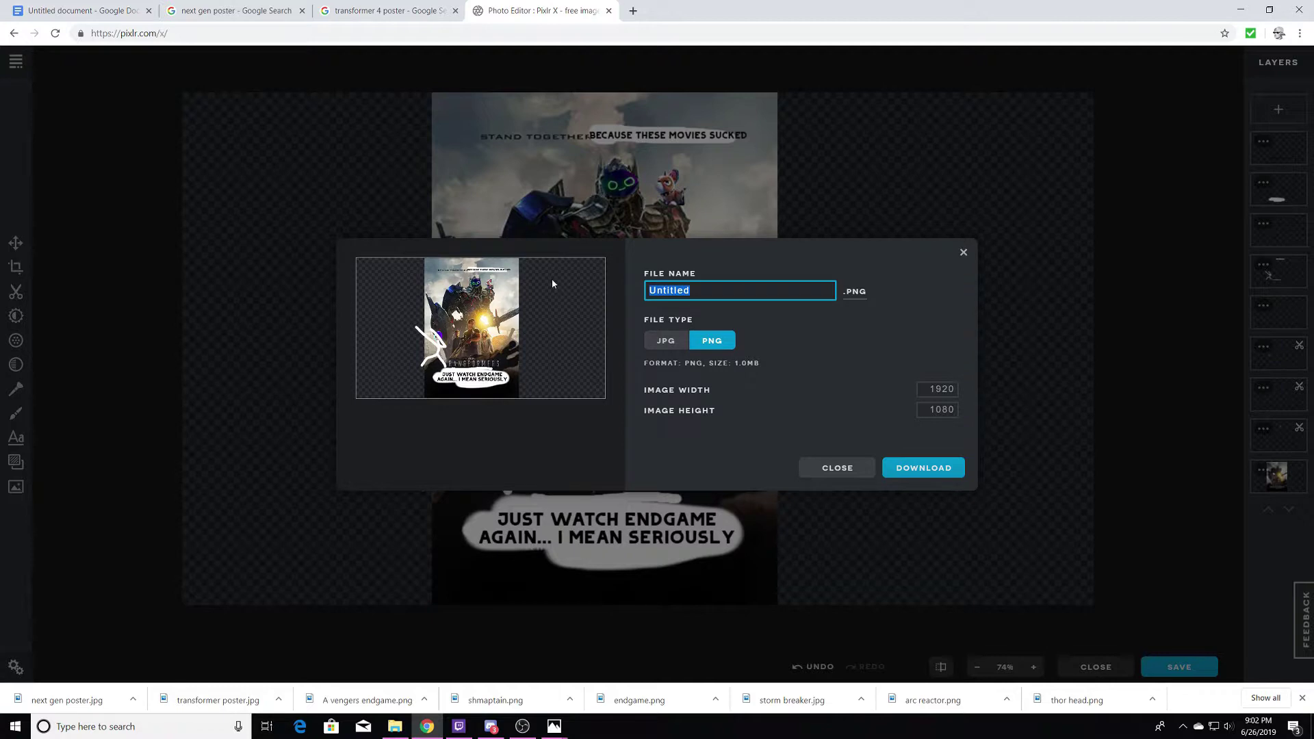
key("BackSpace")
type("nex")
type("t transfo")
type("rmer")
left_click(924, 467)
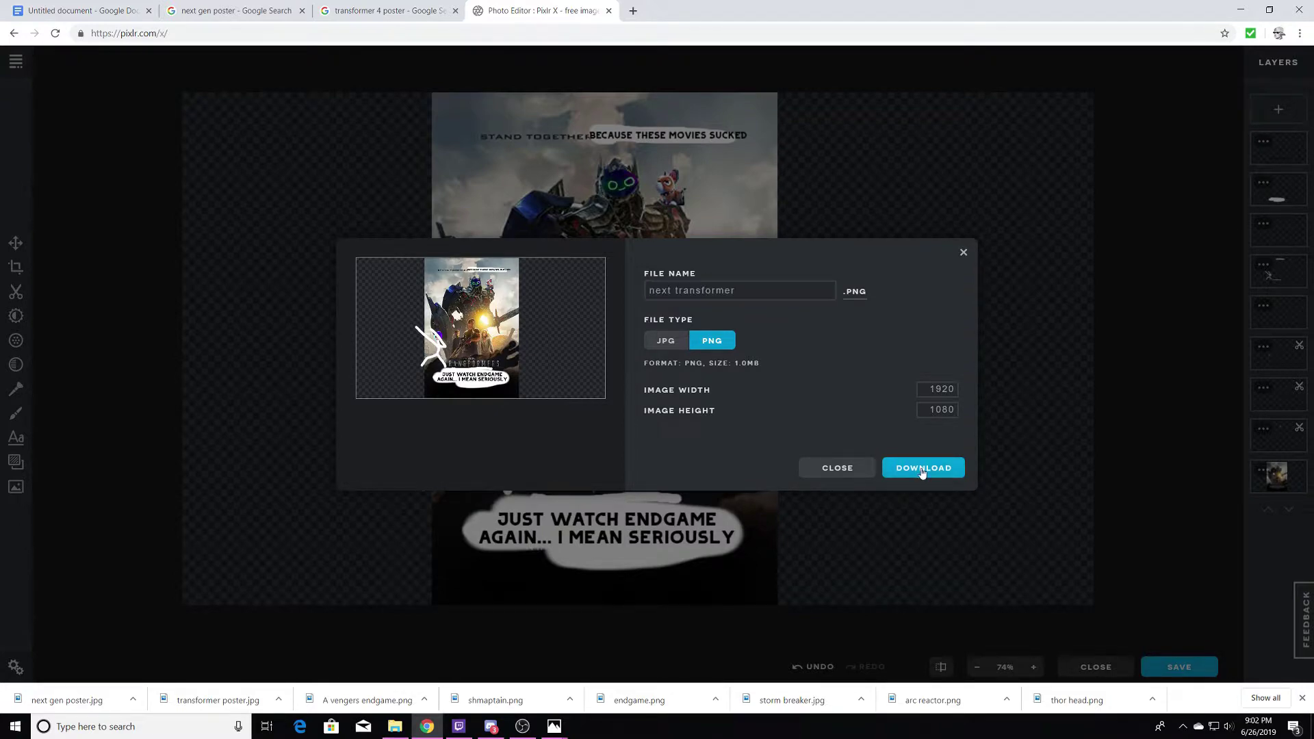
Switch to Discord and attach next transformer.png to the direct message.
left_click(1268, 10)
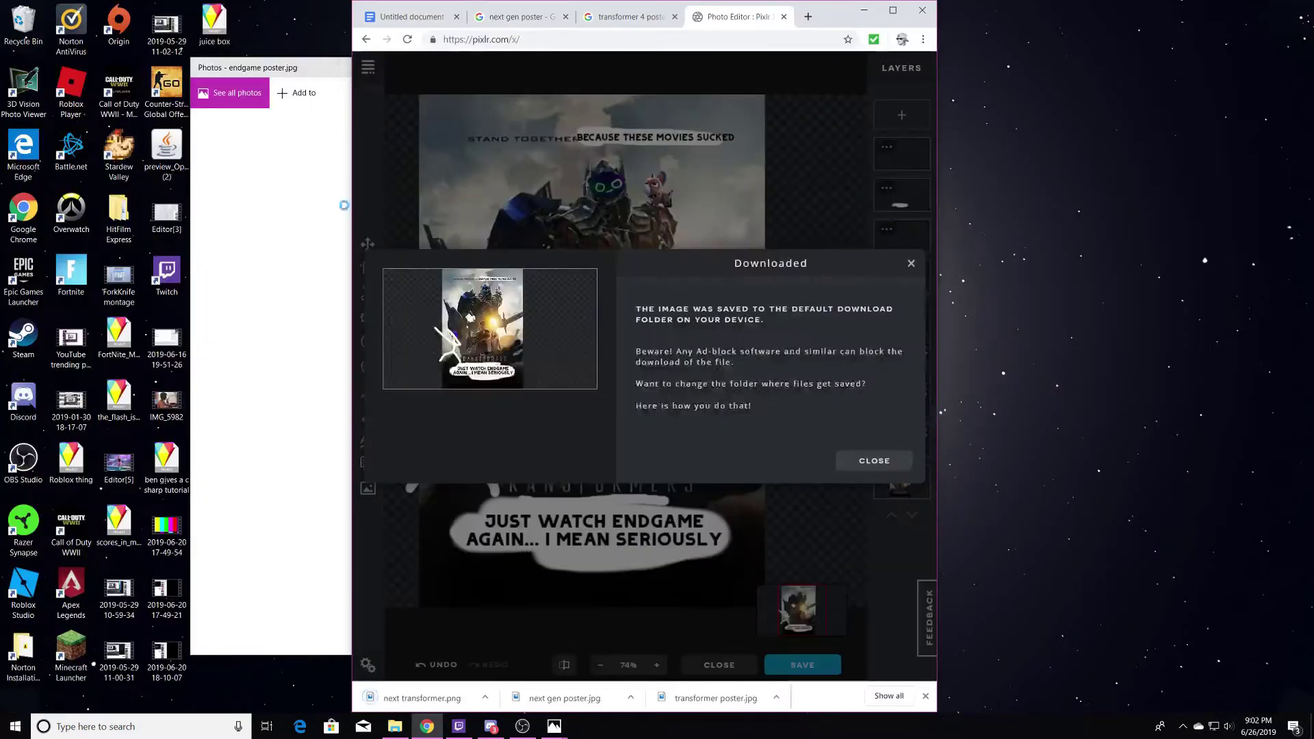
left_click(491, 726)
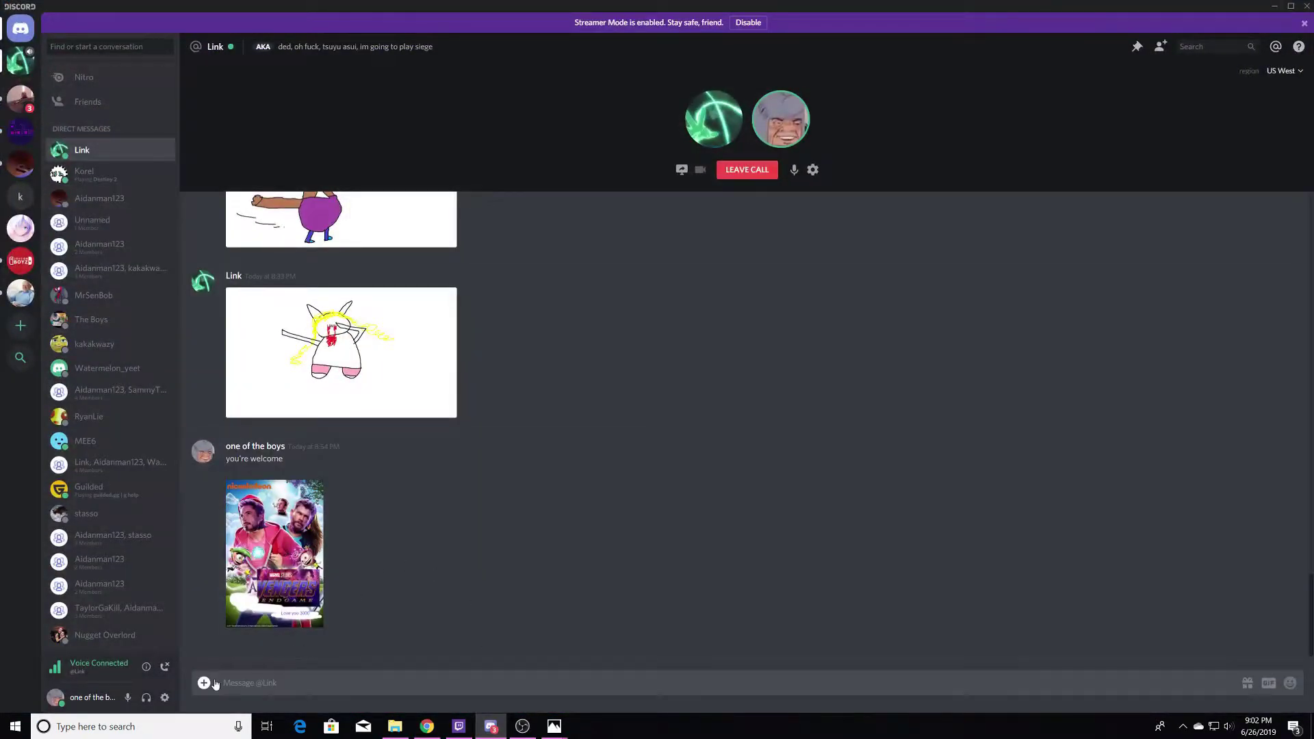
left_click(204, 682)
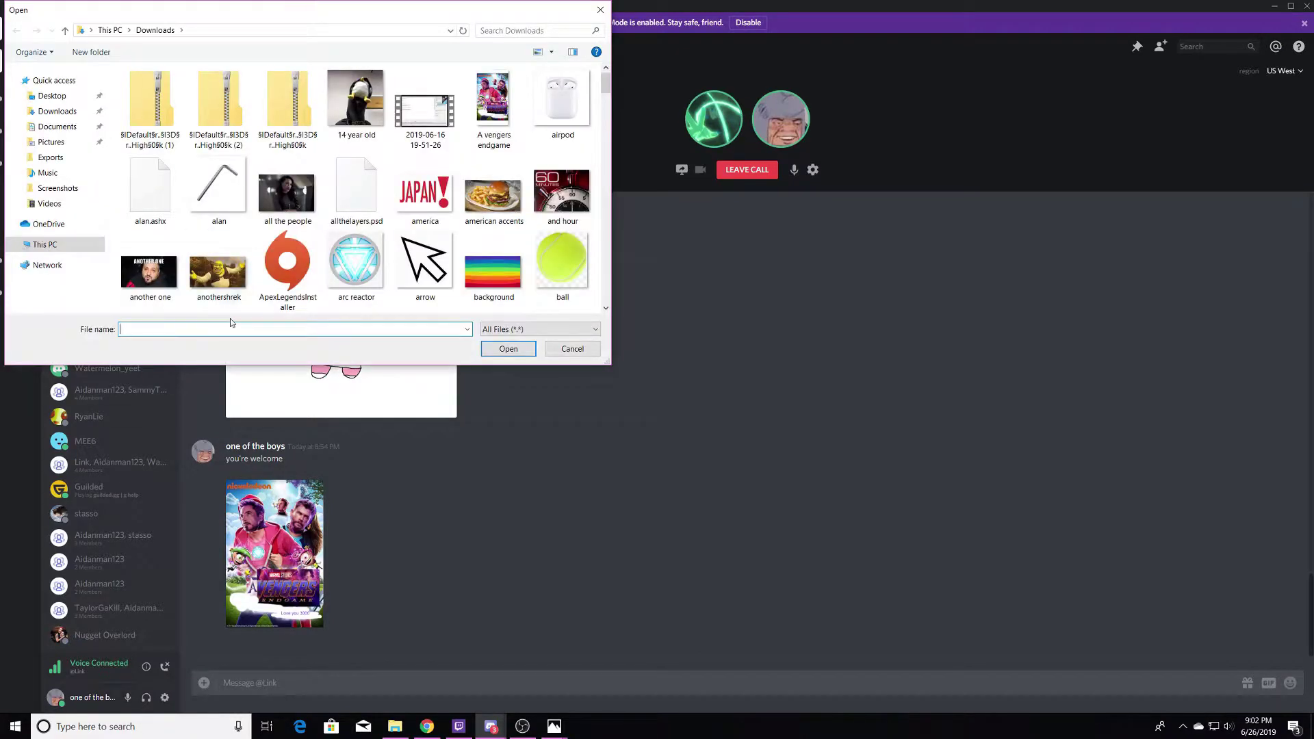
type("next")
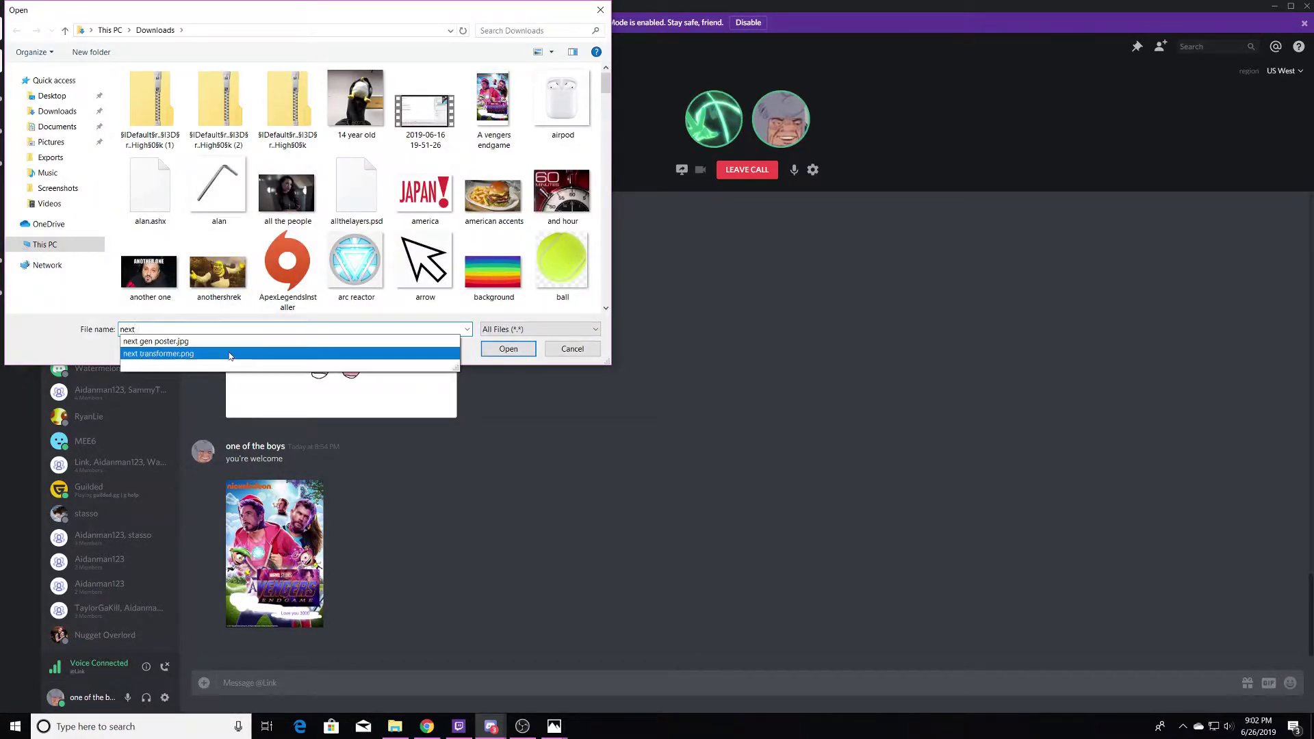
left_click(165, 353)
left_click(520, 351)
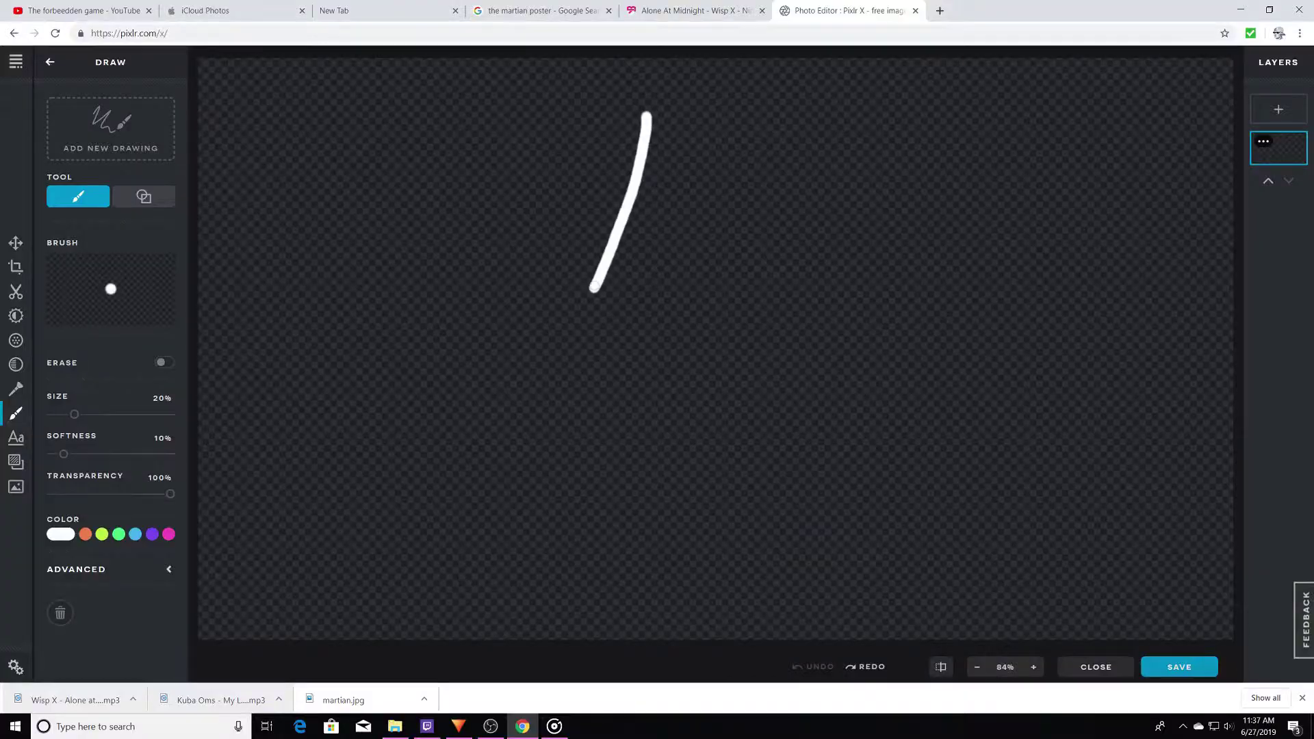
Draw a long white horizontal line across the canvas, undoing the smiley face and S-T strokes.
left_click_drag(747, 158, 728, 264)
left_click_drag(509, 256, 942, 327)
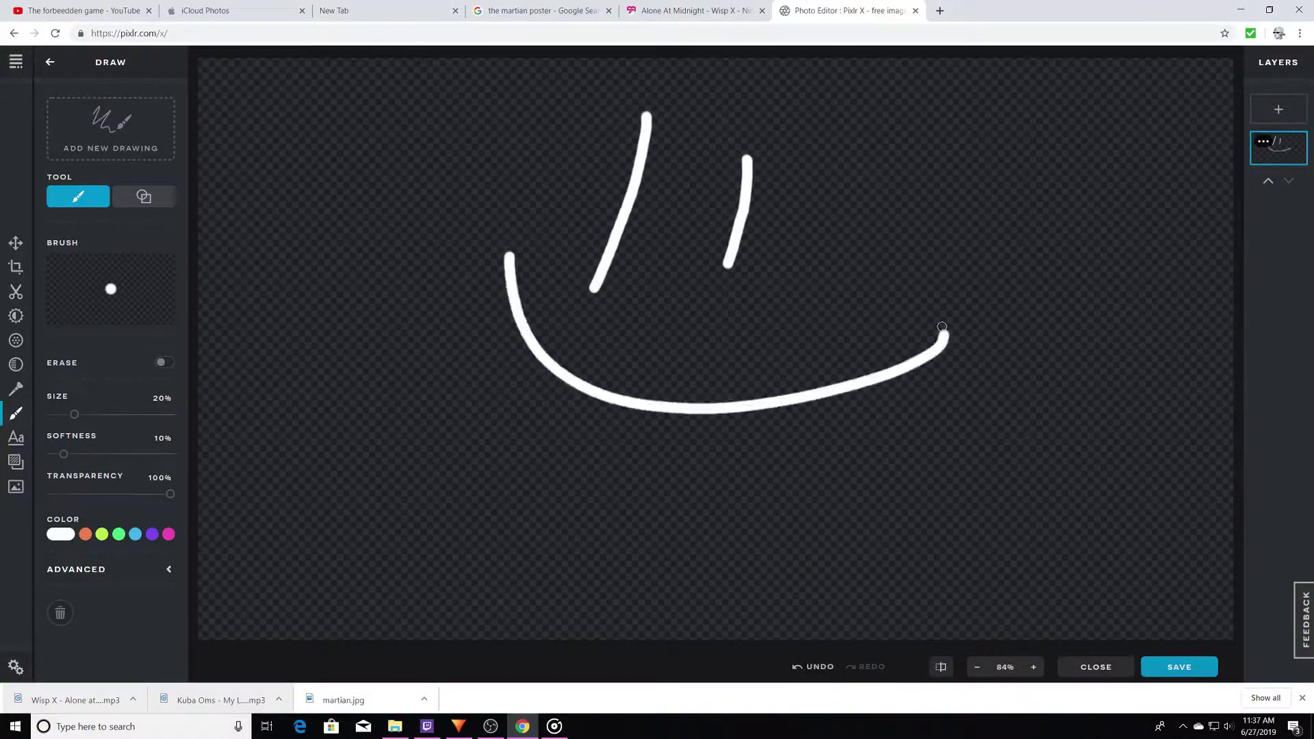
left_click(811, 667)
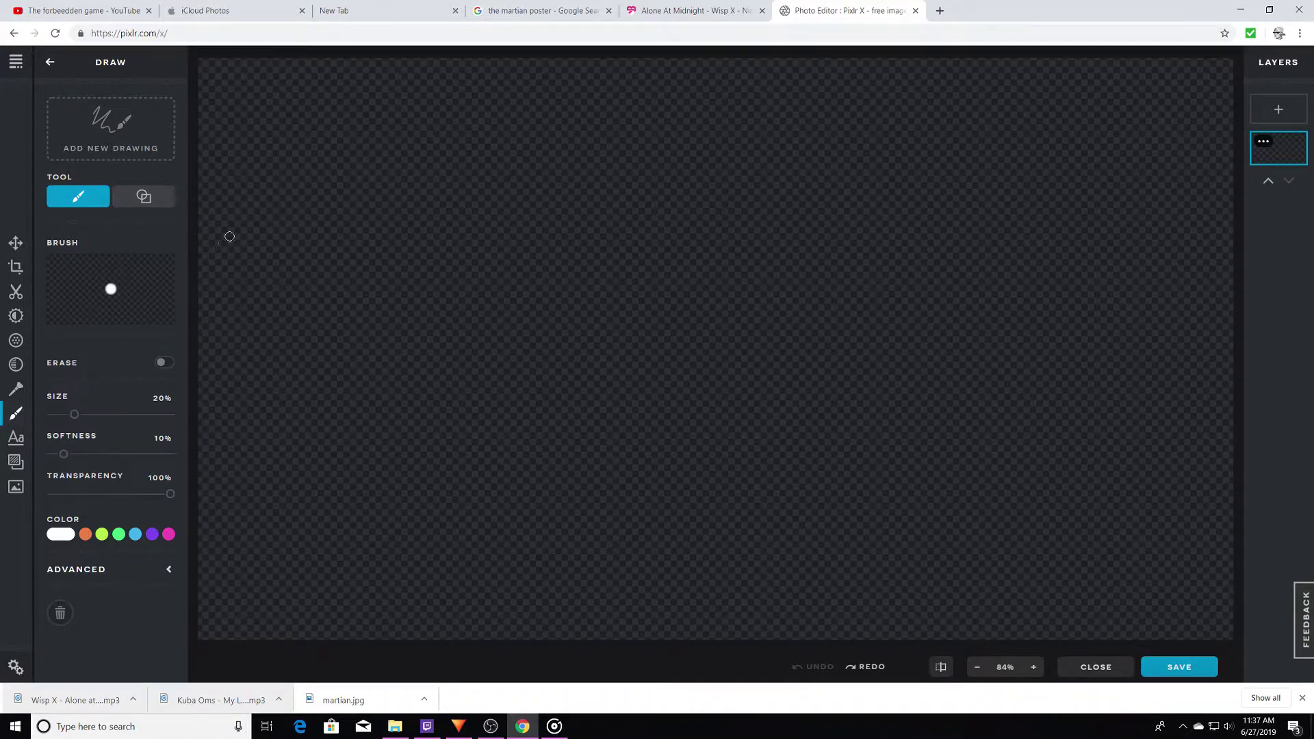
left_click_drag(227, 322, 1218, 322)
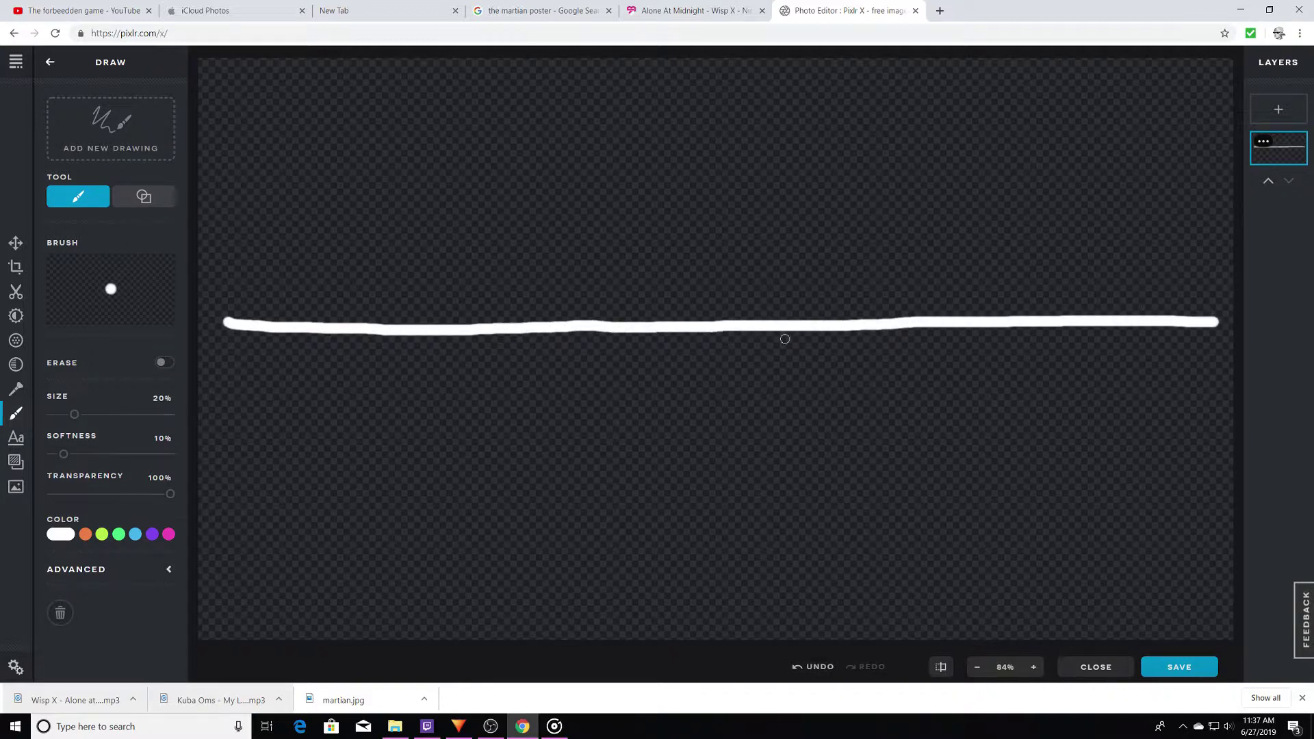
mouse_move(1203, 362)
left_mouse_down()
mouse_move(1180, 395)
mouse_move(1232, 373)
left_mouse_up()
left_click_drag(1223, 375, 1223, 395)
left_click(821, 667)
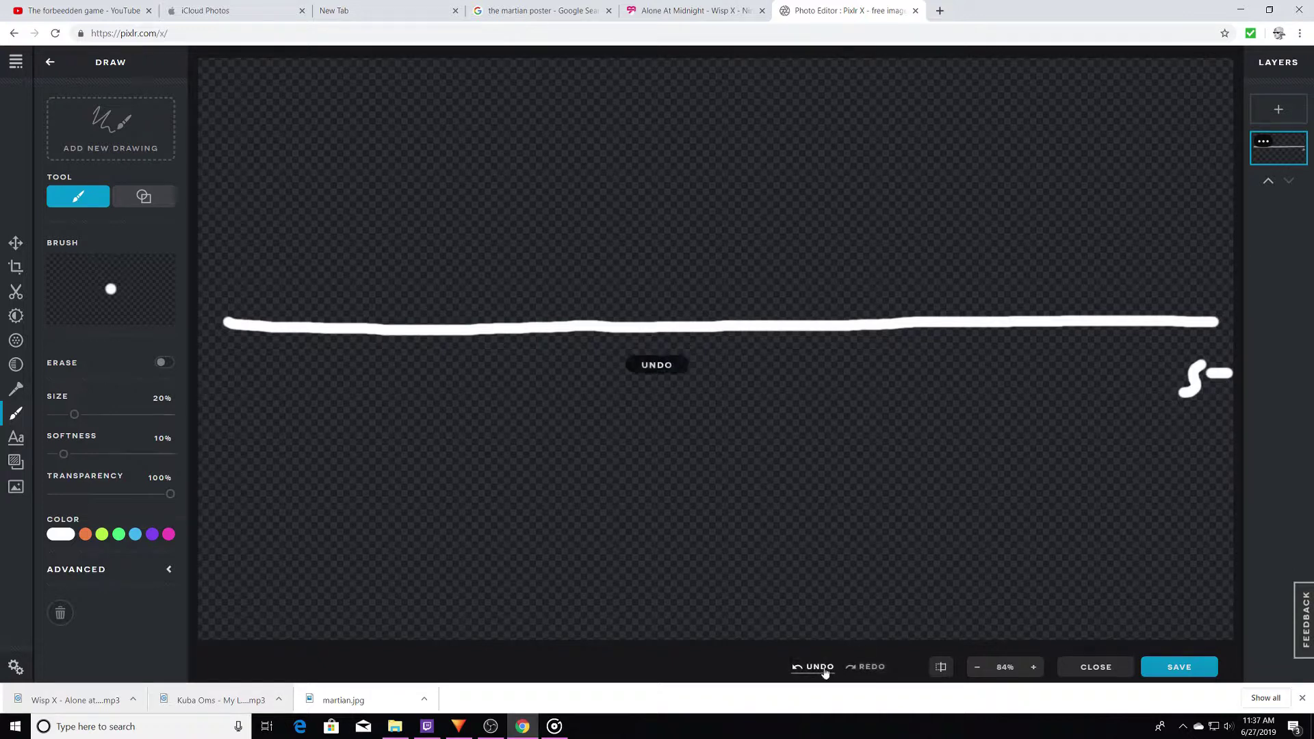
Browse the cutout, effects, arrange, crop, retouch and text tool panels, returning to Draw.
left_click(16, 292)
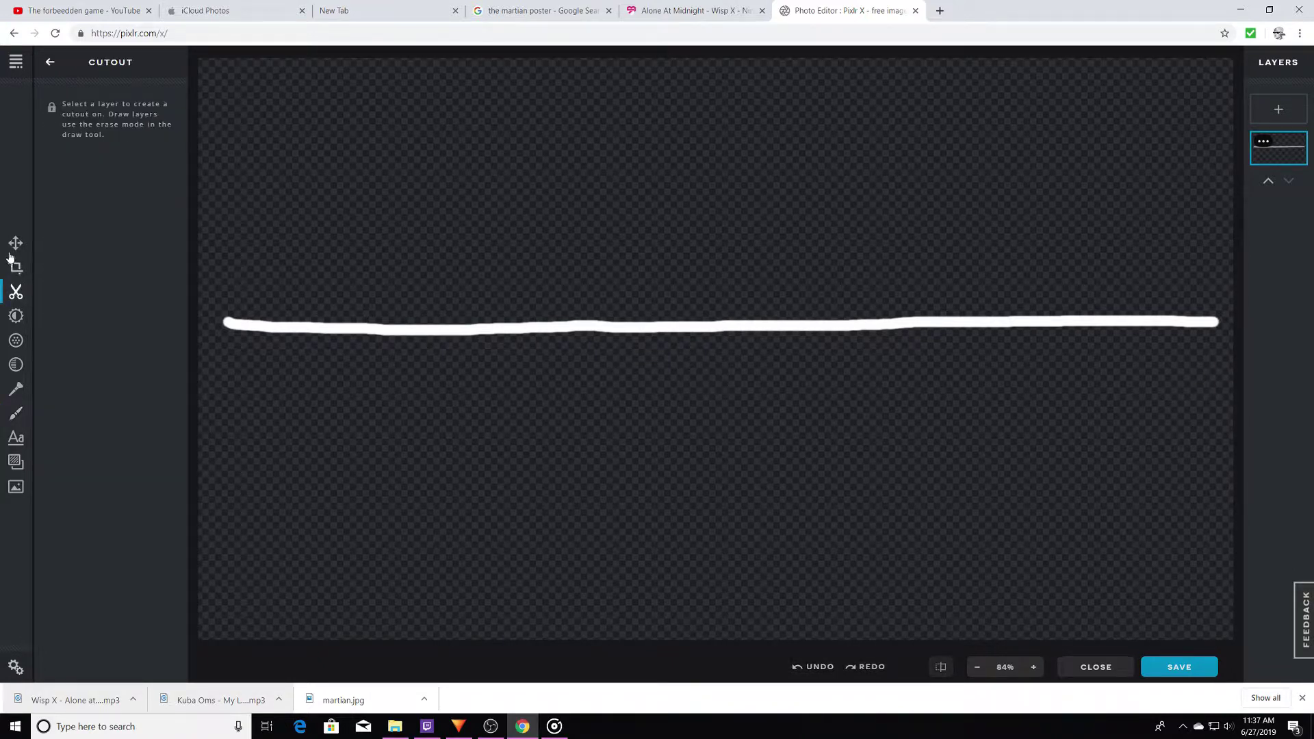
left_click(16, 388)
left_click(16, 413)
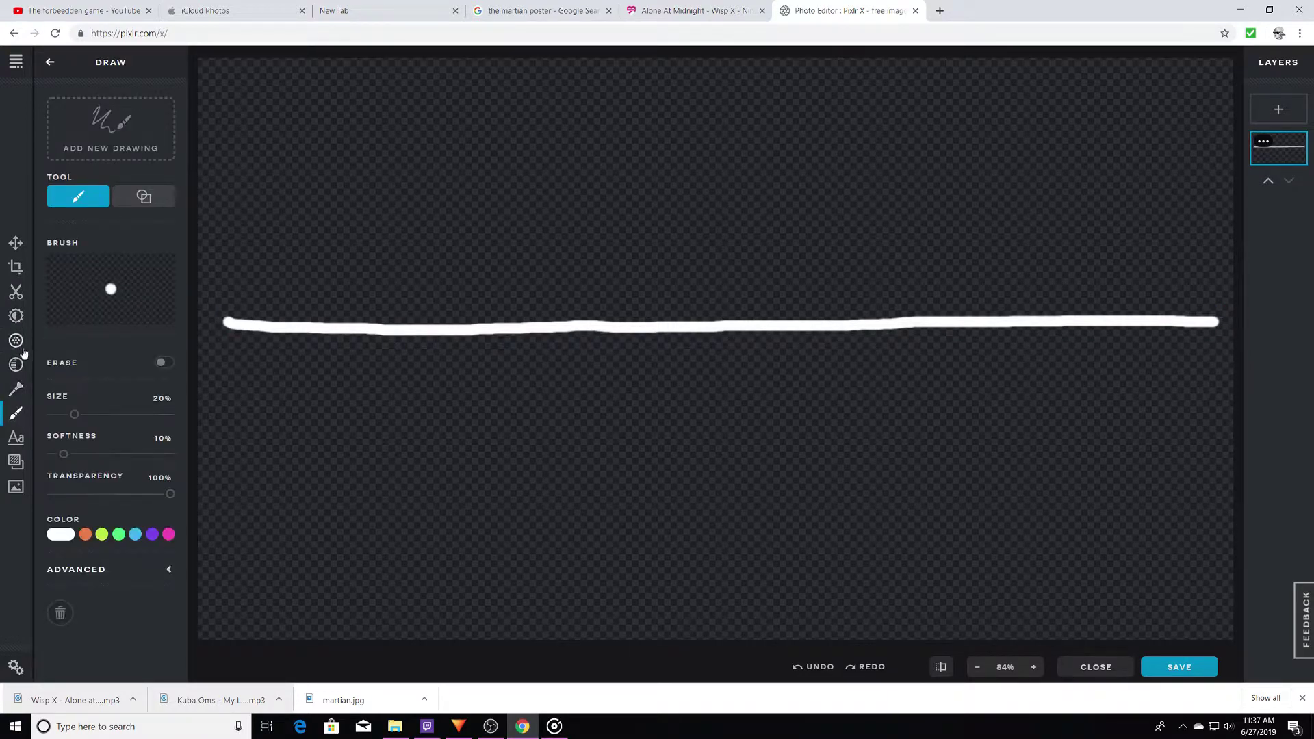
left_click(16, 291)
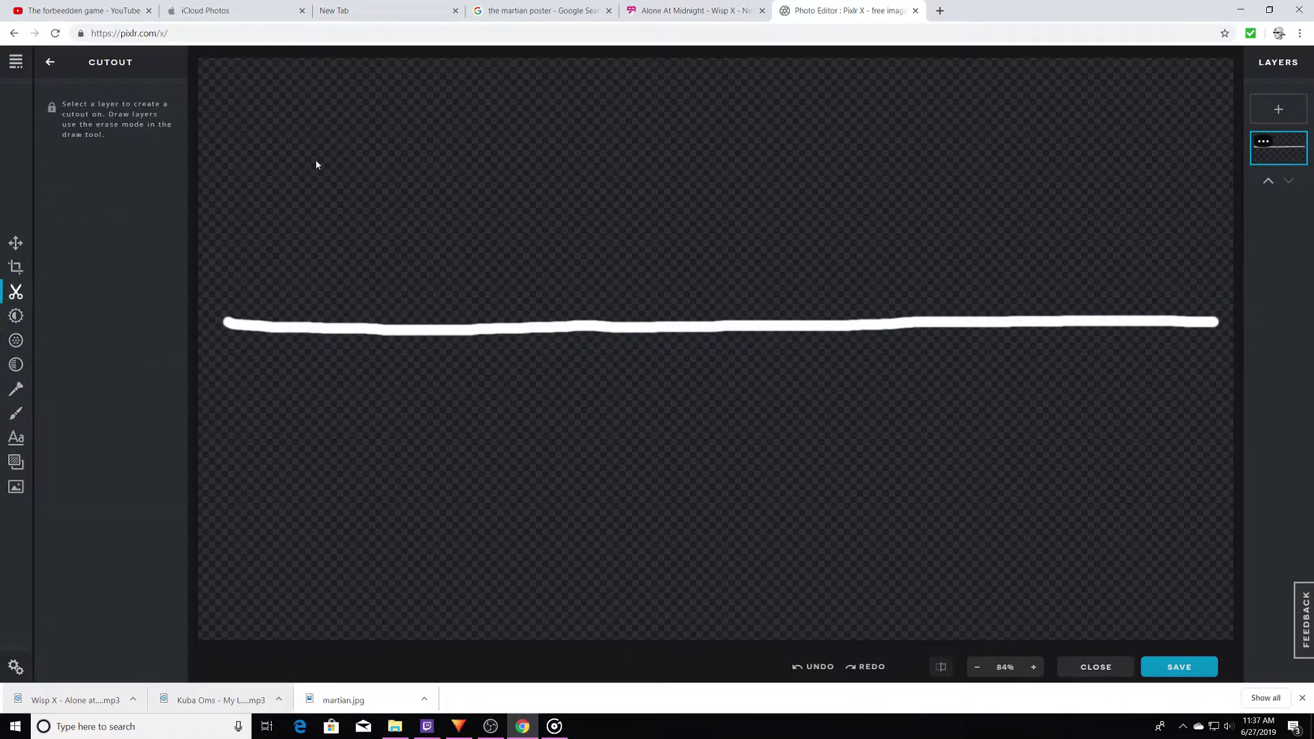
left_click(15, 243)
left_click(15, 266)
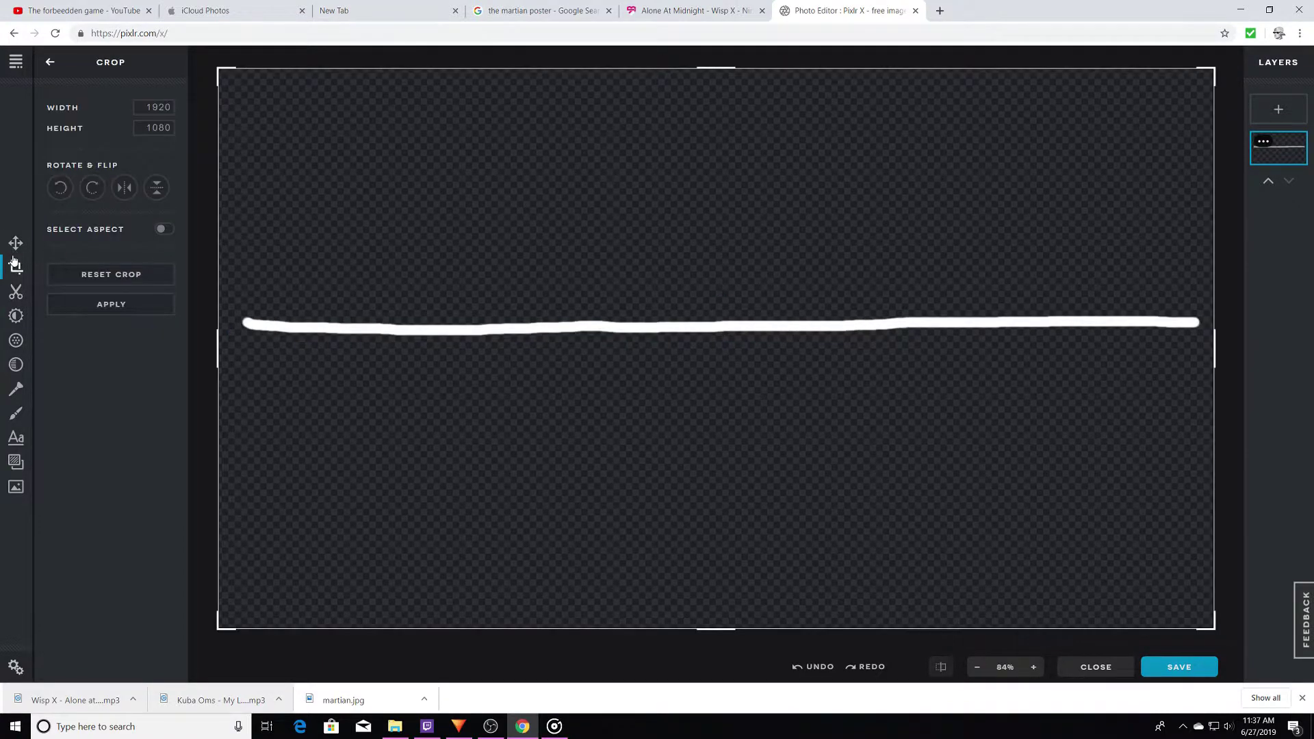
left_click(15, 388)
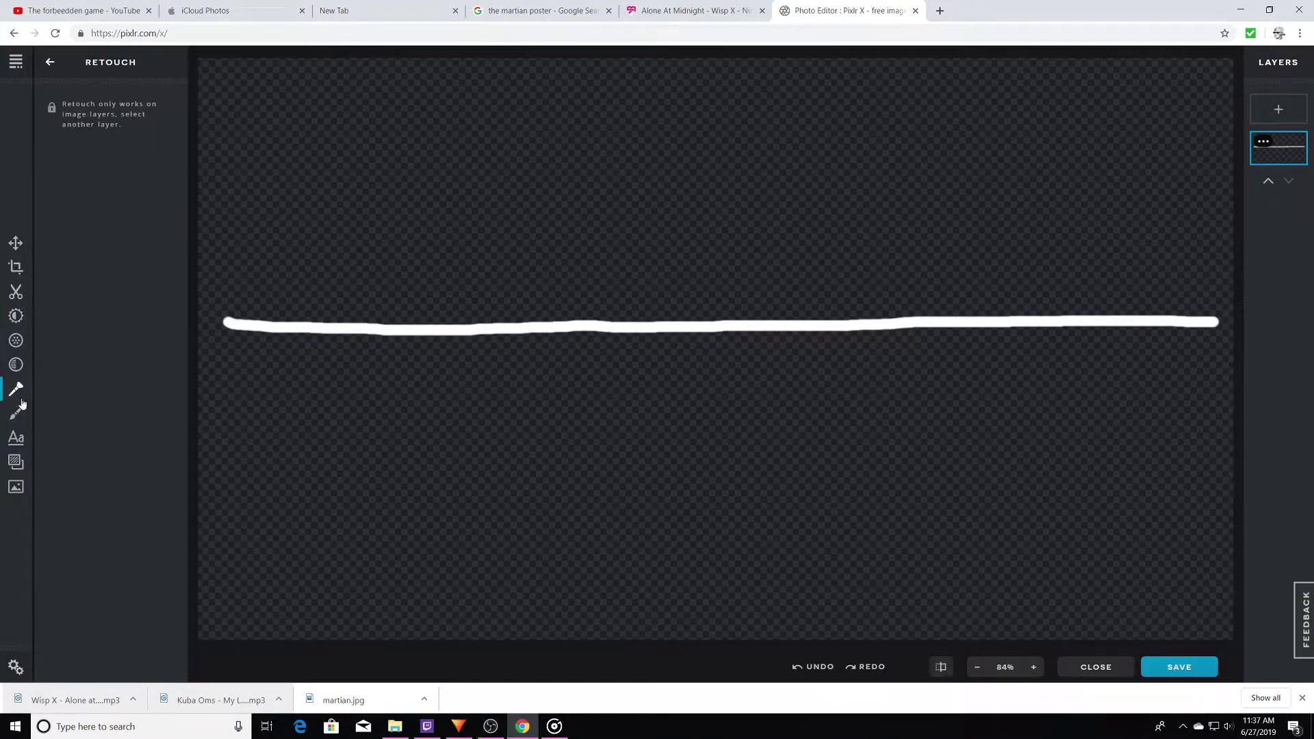
left_click(15, 437)
left_click(15, 412)
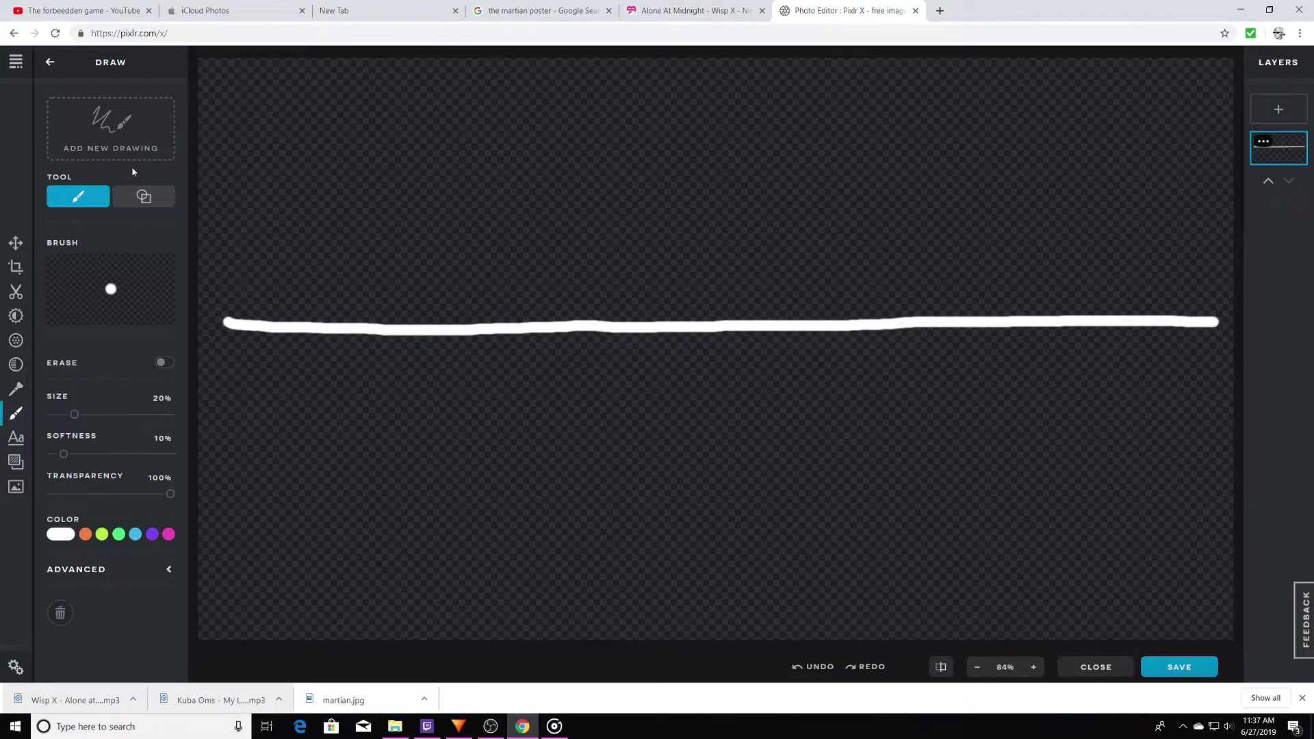
Set the brush to black and draw diagonal strokes crossing the white line.
left_click(84, 534)
left_click_drag(153, 568, 175, 618)
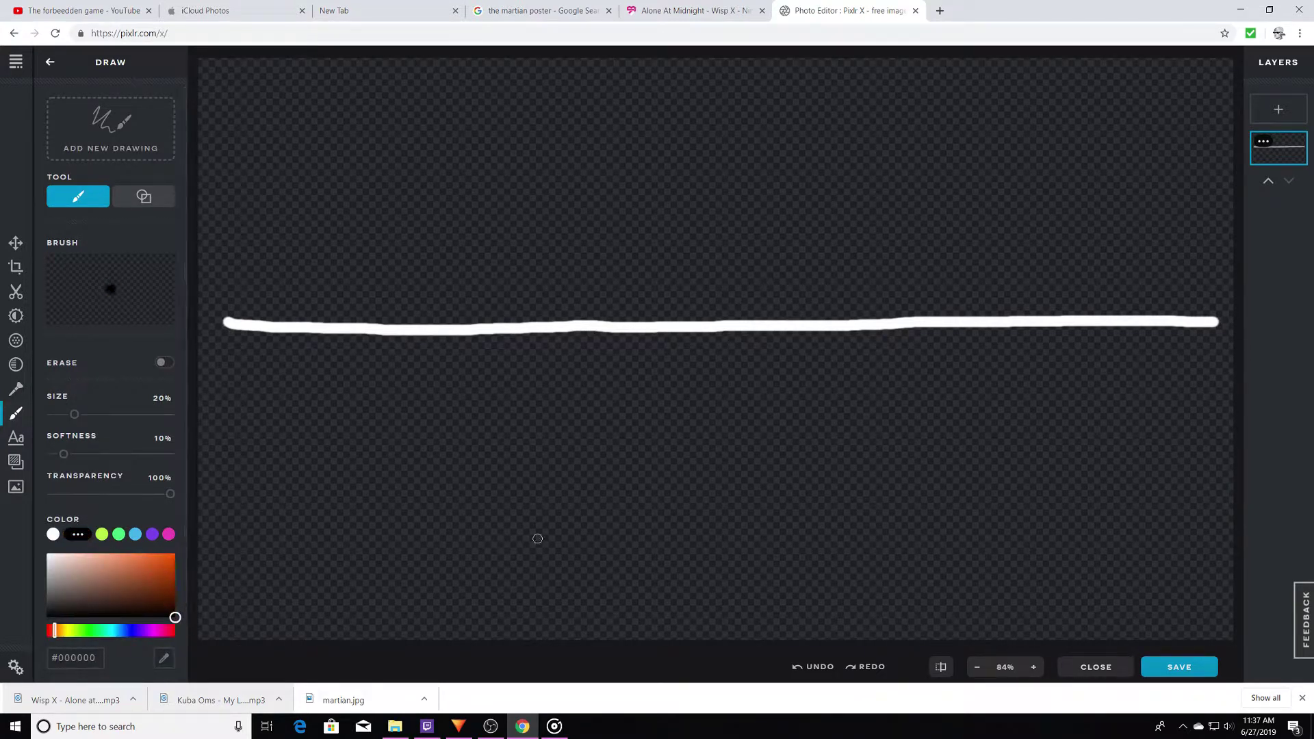
left_click_drag(943, 277, 885, 422)
left_click_drag(1061, 283, 1025, 423)
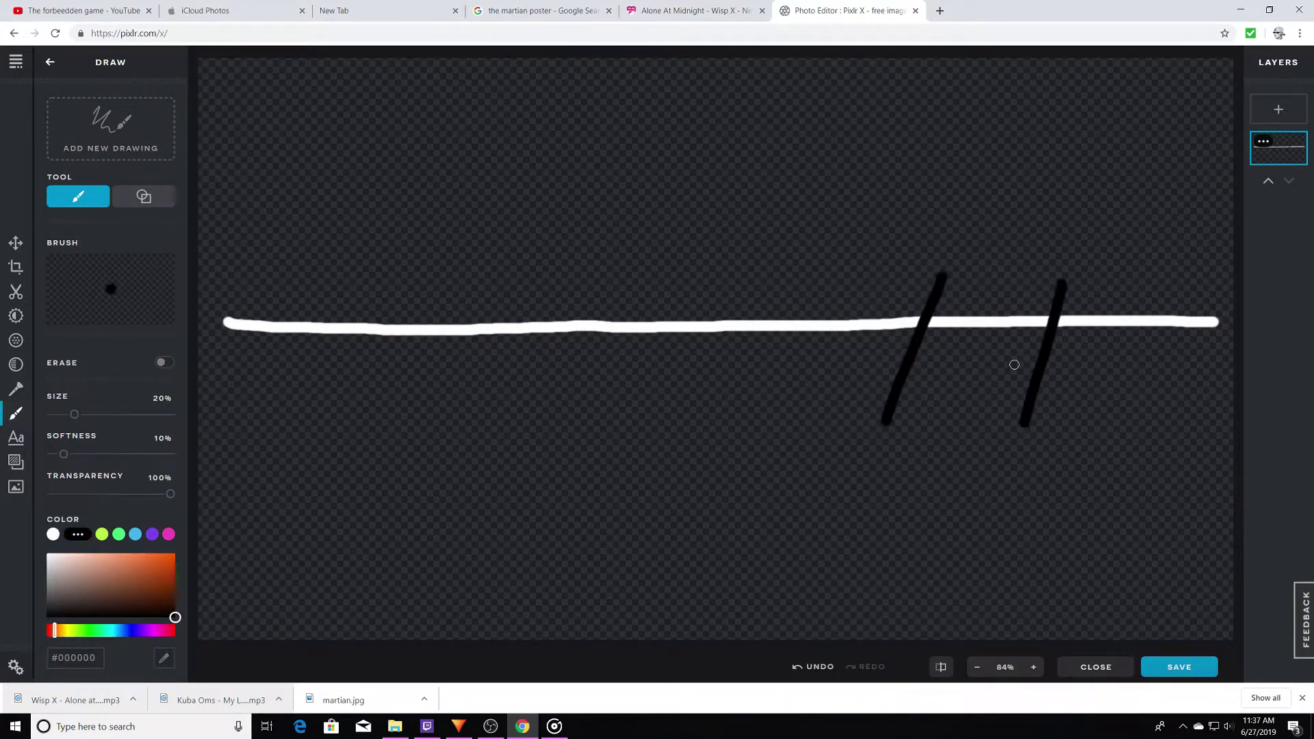
mouse_move(947, 307)
left_mouse_down()
mouse_move(1048, 332)
mouse_move(958, 321)
mouse_move(968, 316)
left_mouse_up()
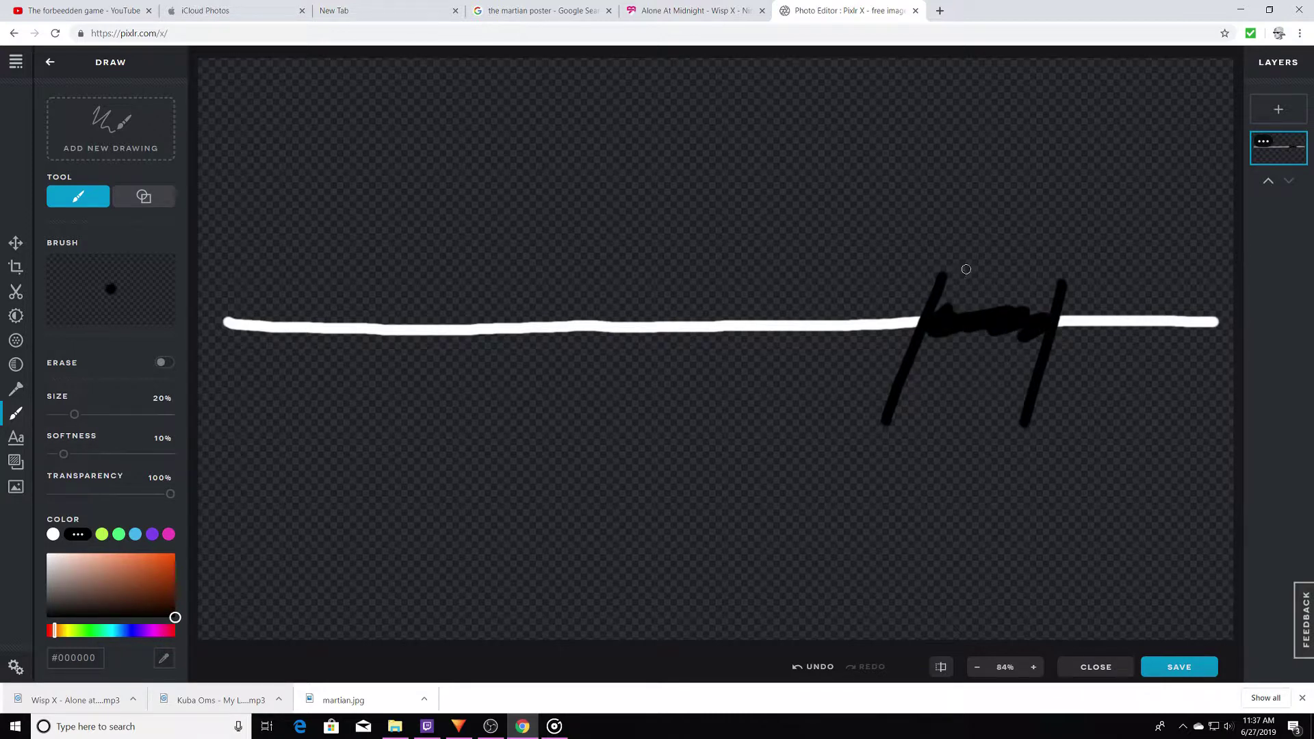
Draw a black loop around the mark on the line, undoing the extra doodles around it.
mouse_move(972, 248)
left_mouse_down()
mouse_move(1088, 345)
mouse_move(951, 197)
left_mouse_up()
mouse_move(834, 111)
left_mouse_down()
mouse_move(914, 134)
mouse_move(857, 161)
left_mouse_up()
mouse_move(953, 141)
left_mouse_down()
mouse_move(939, 152)
mouse_move(967, 160)
left_mouse_up()
mouse_move(999, 114)
left_mouse_down()
mouse_move(1035, 110)
mouse_move(1032, 122)
left_mouse_up()
left_click_drag(1019, 101, 1016, 150)
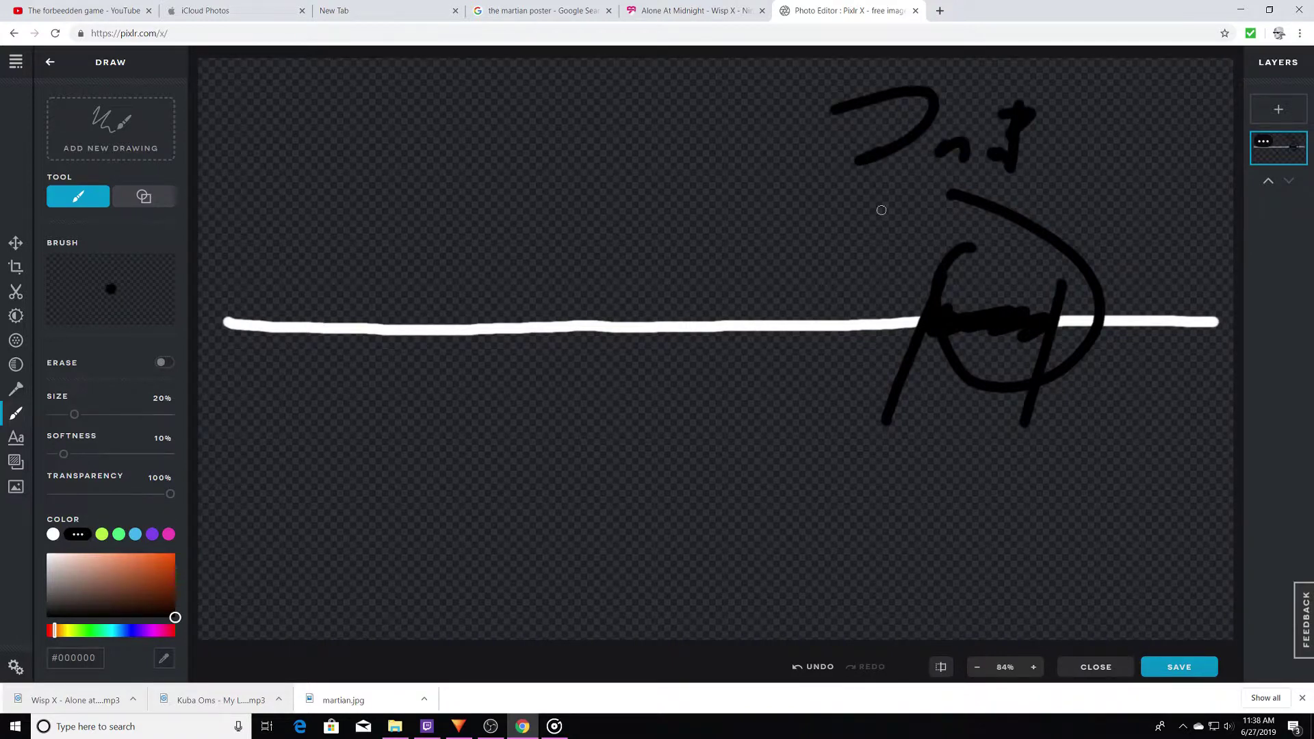
key("ctrl+z")
key("ctrl+z")
key("ctrl+z")
key("ctrl+z")
key("ctrl+z")
key("ctrl+z")
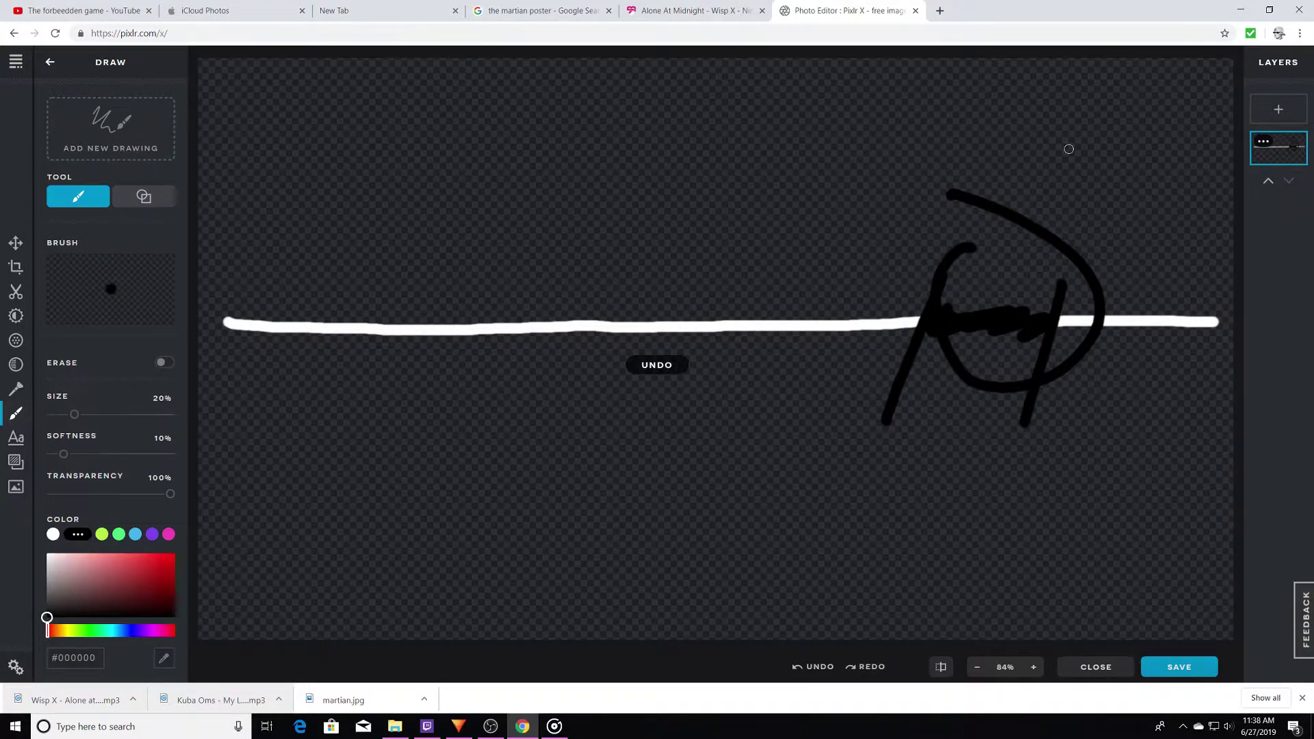
mouse_move(1003, 121)
left_mouse_down()
mouse_move(1091, 108)
mouse_move(1037, 171)
left_mouse_up()
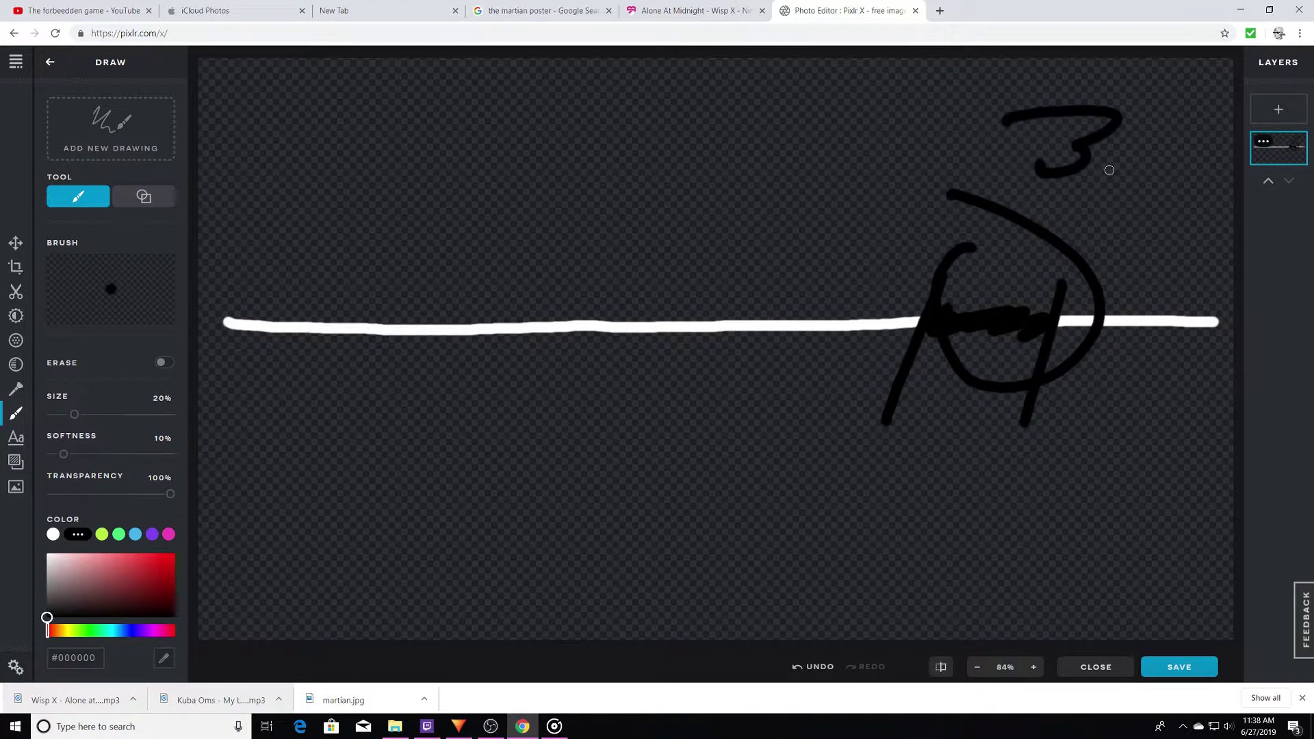
key("ctrl+z")
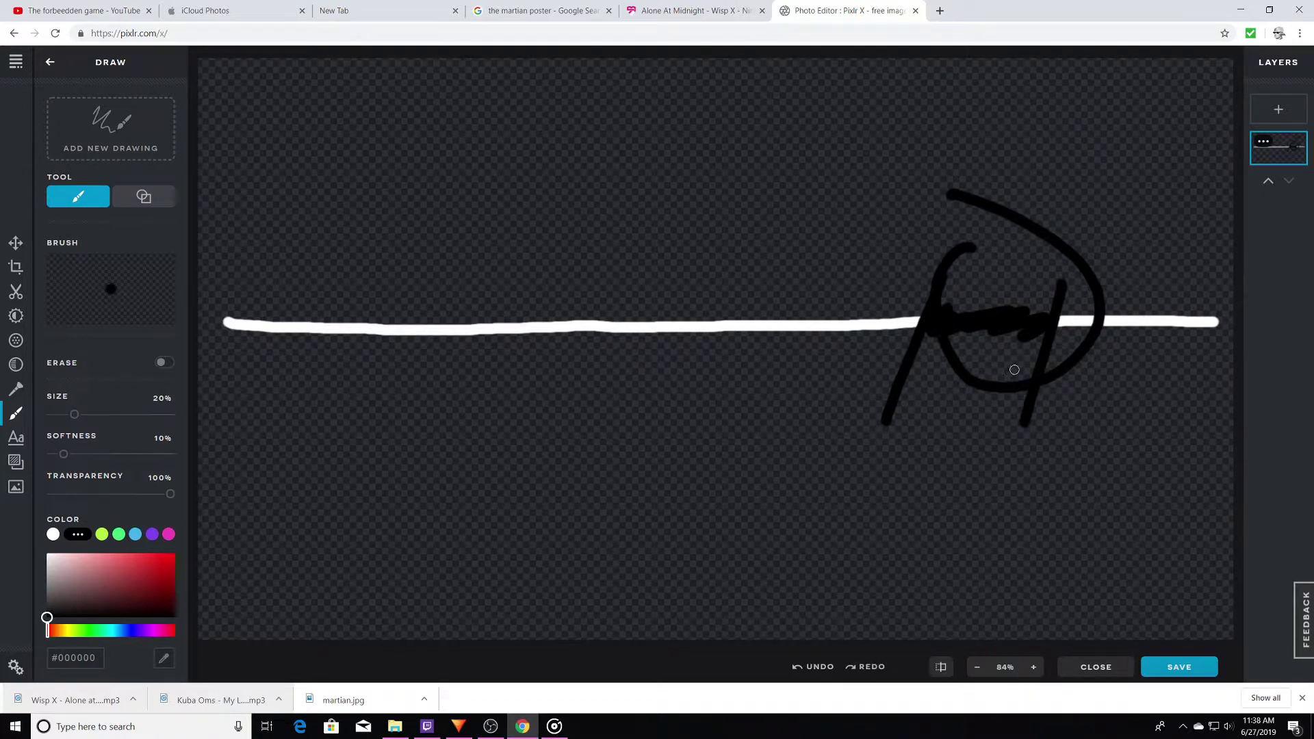
left_click_drag(291, 237, 198, 241)
mouse_move(1160, 293)
left_mouse_down()
mouse_move(1122, 337)
mouse_move(1230, 375)
left_mouse_up()
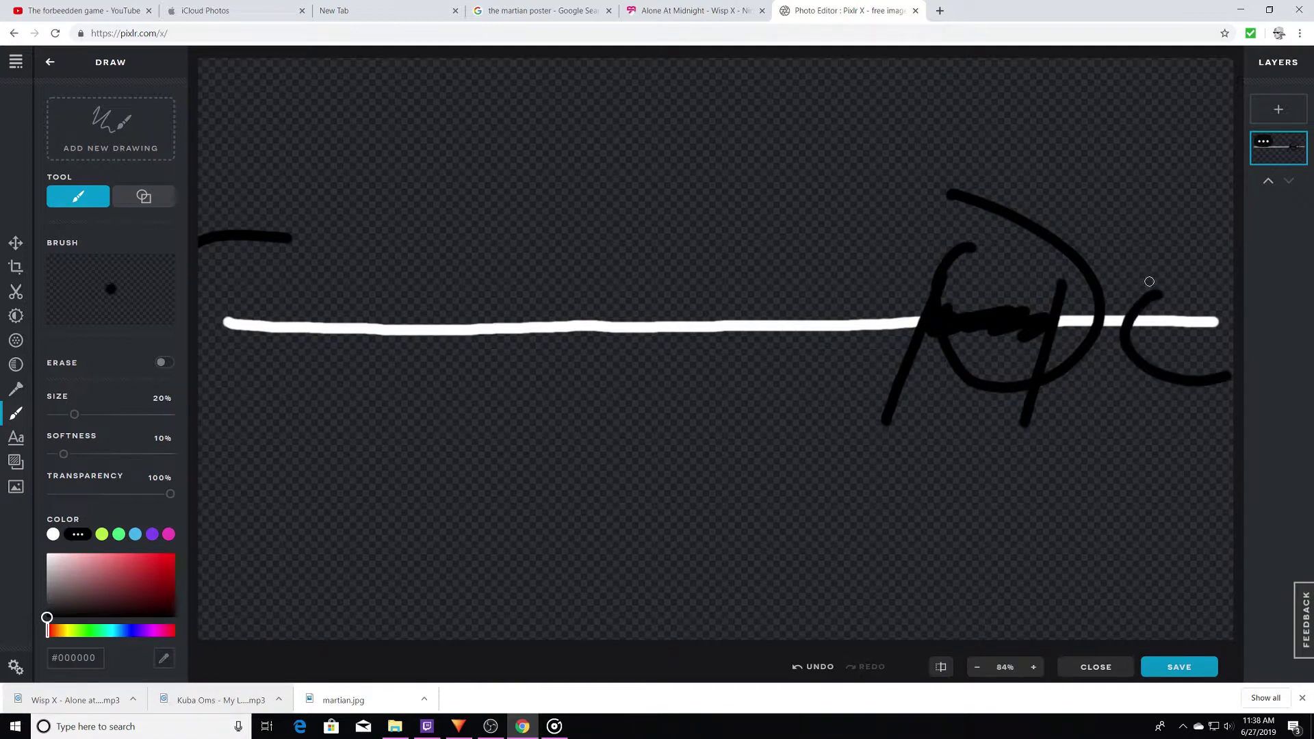
key("ctrl+z")
key("ctrl+z")
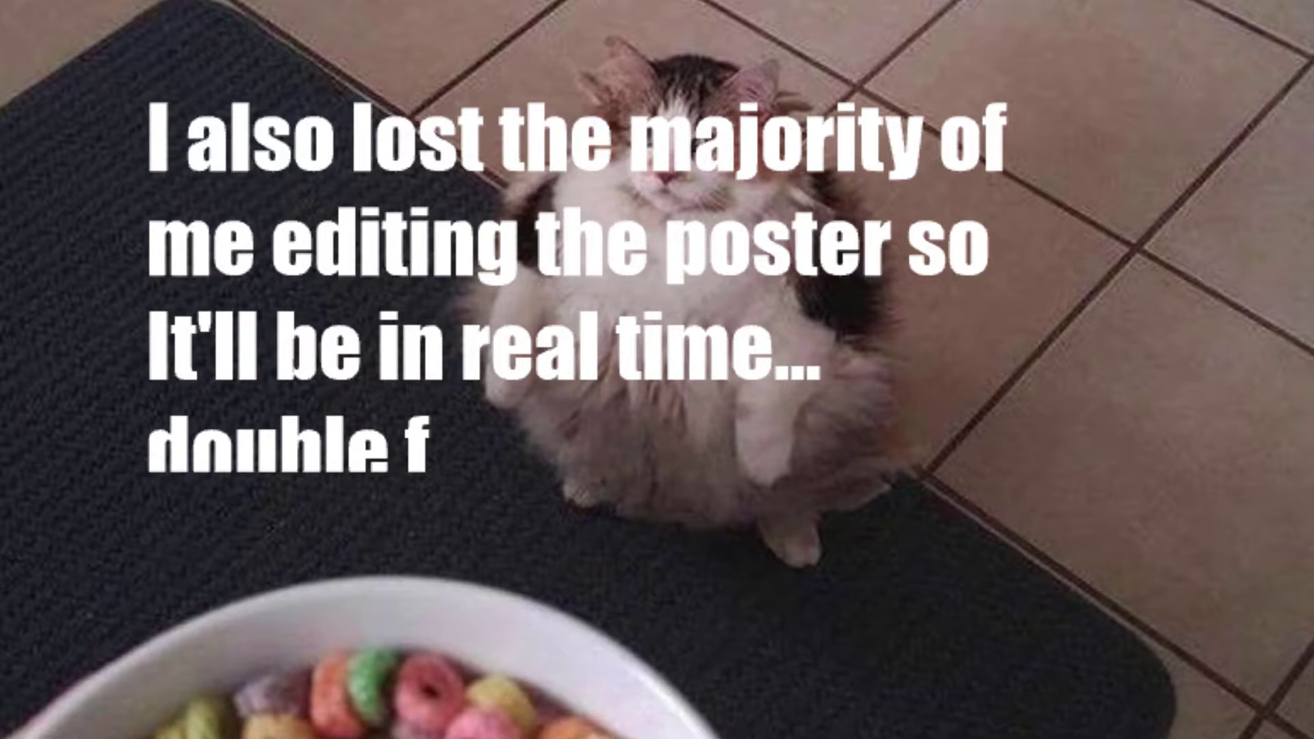
Make the 'F in the chat' text small, black and wrapped to three lines inside the speech bubble.
type("in")
type(" the cha")
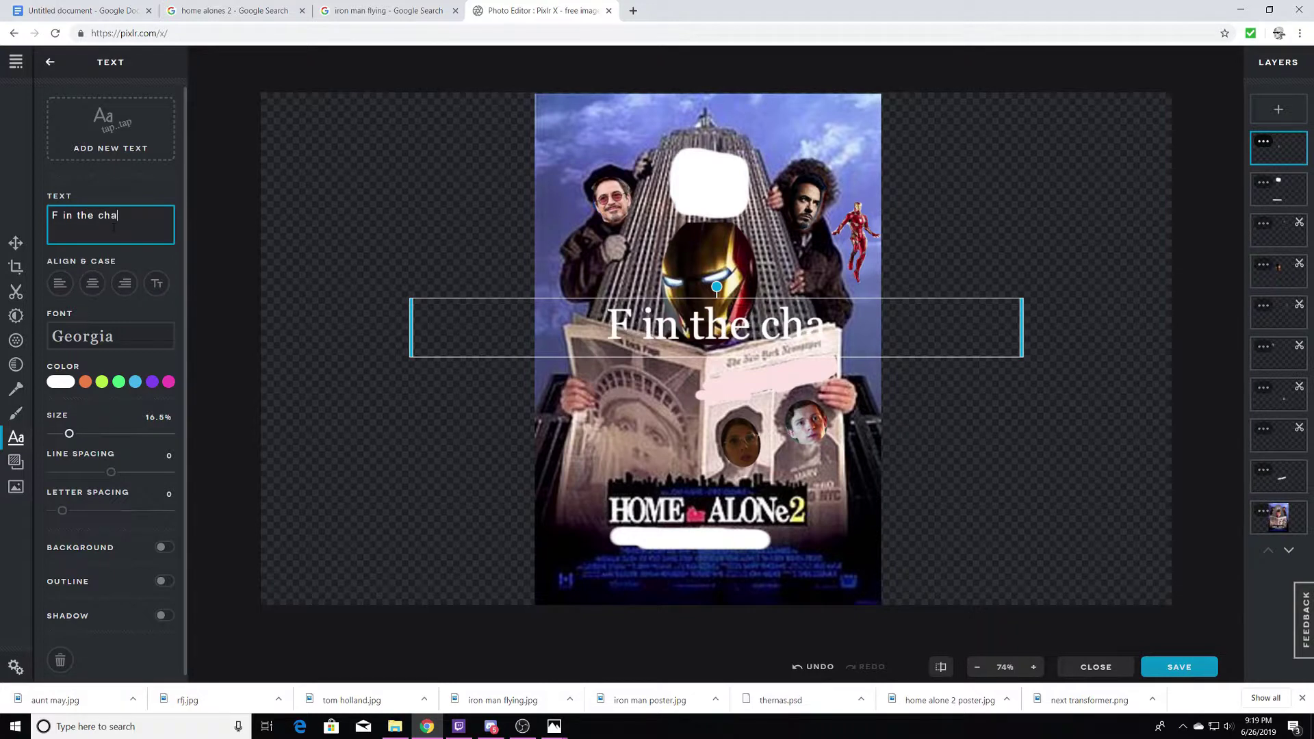
type("t")
left_click_drag(69, 434, 56, 434)
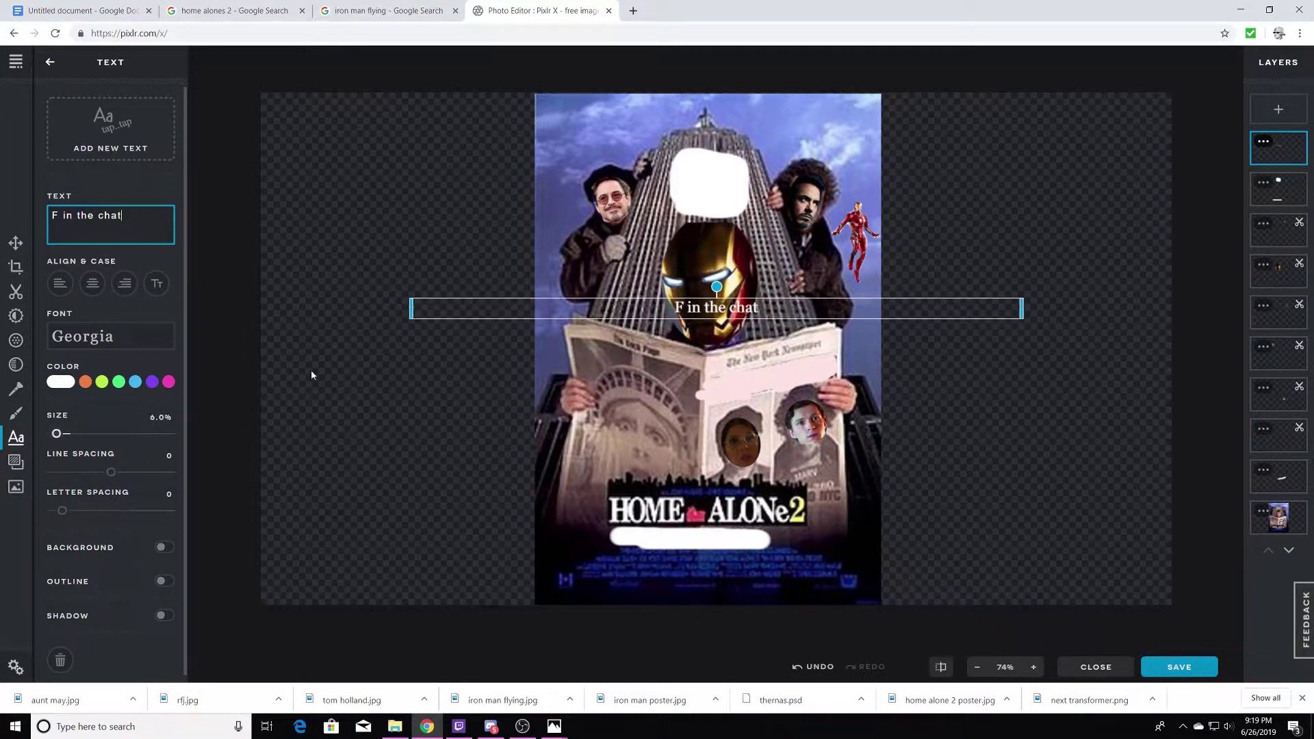
mouse_move(413, 315)
left_mouse_down()
mouse_move(980, 306)
mouse_move(634, 222)
left_mouse_up()
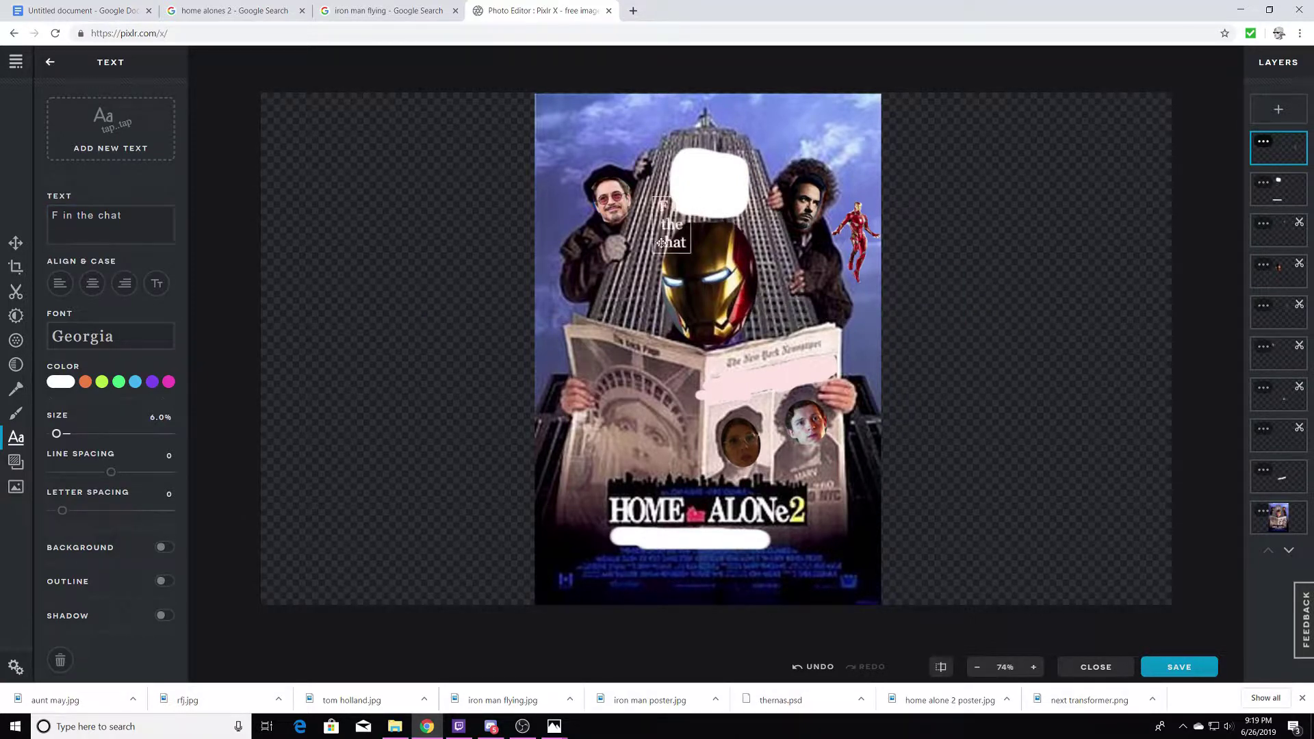
left_click(60, 382)
left_click_drag(59, 411, 46, 466)
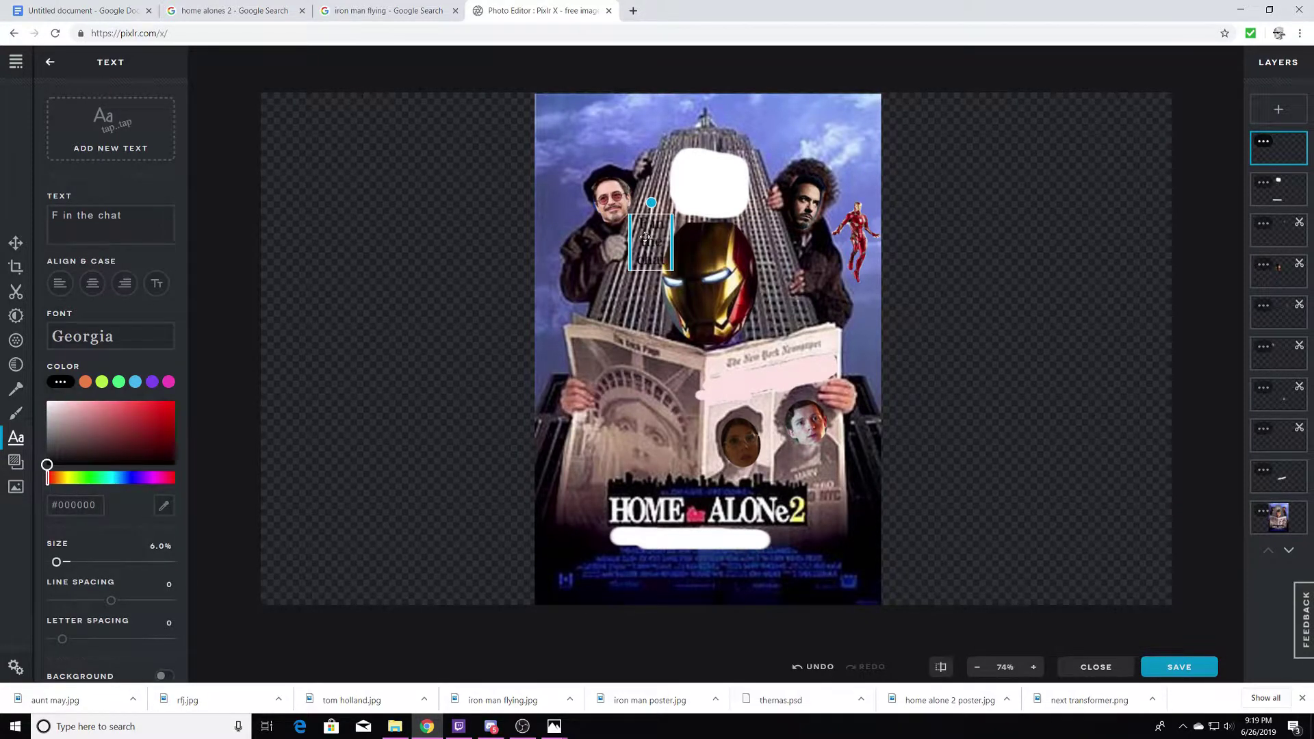
left_click_drag(645, 237, 727, 195)
left_click(1046, 248)
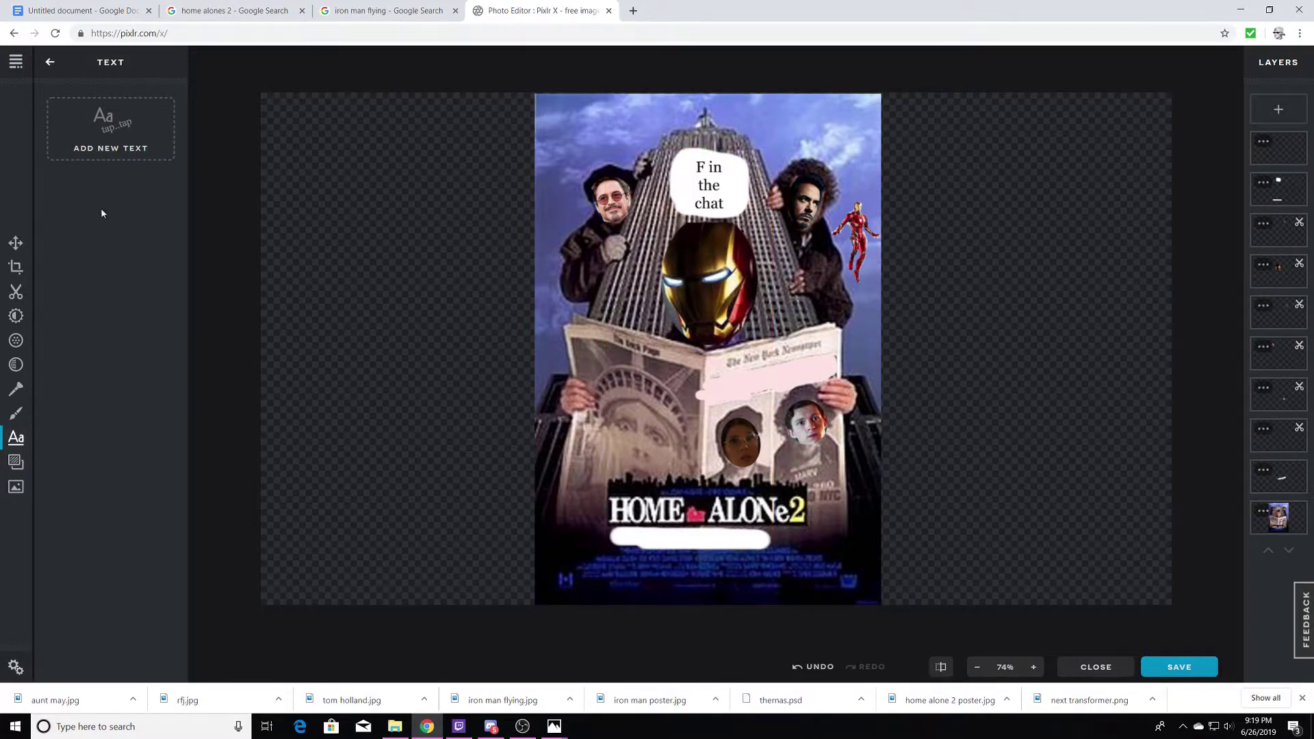
Add a small 'at least this wasn't thor 2' caption centred just below the HOME ALONE 2 title.
left_click(110, 134)
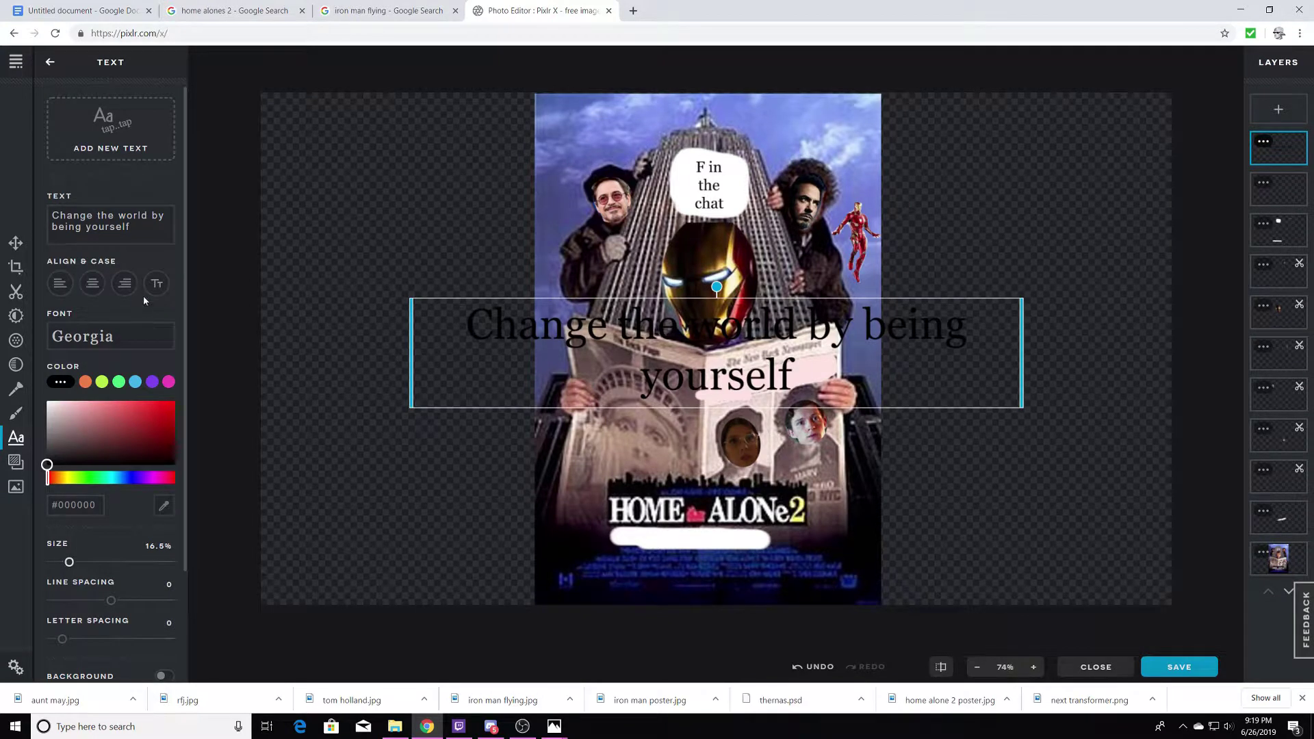
left_click_drag(130, 226, 5, 174)
key("BackSpace")
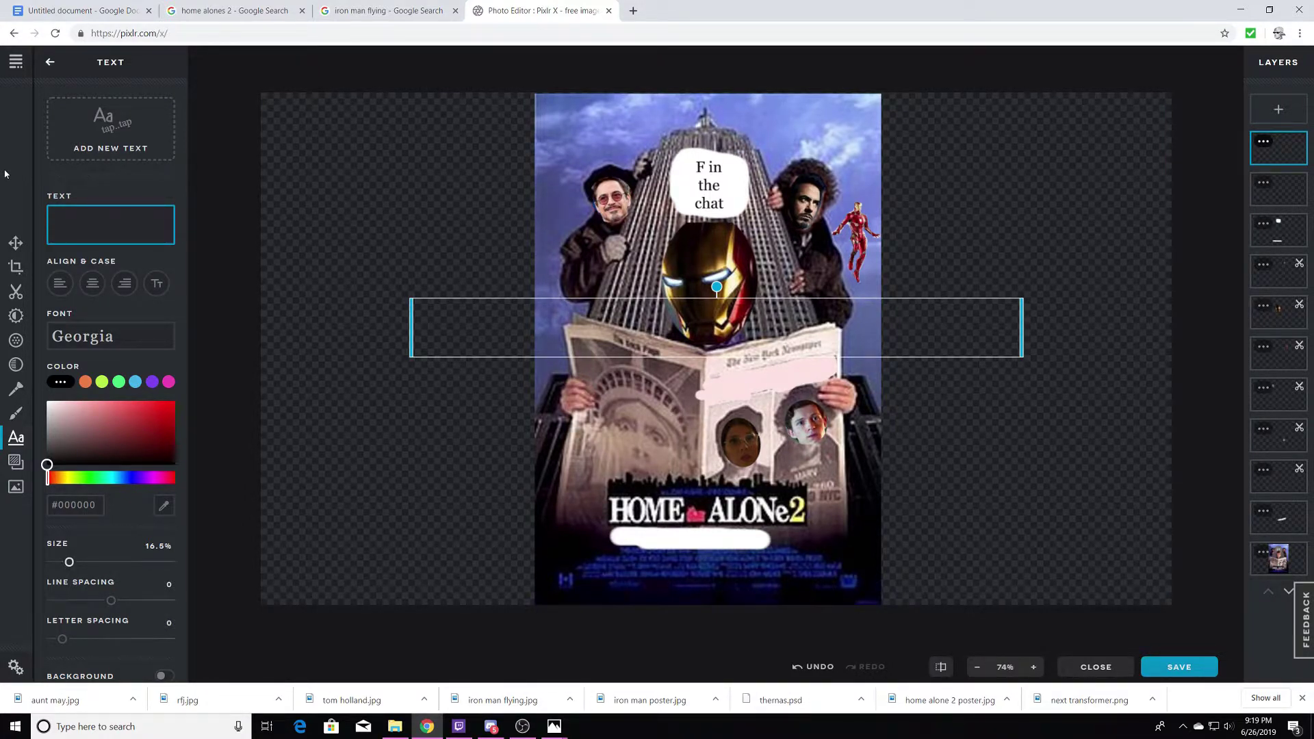
type("at least")
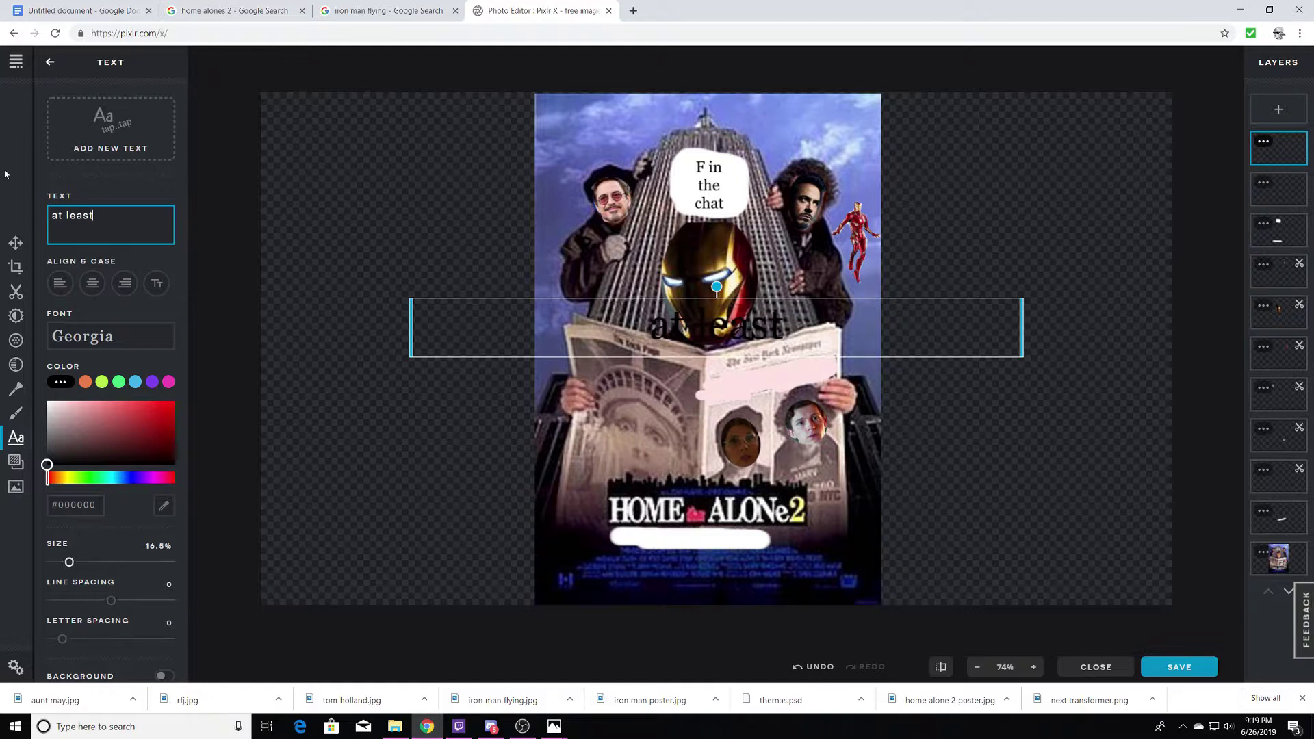
type(" this wasnt")
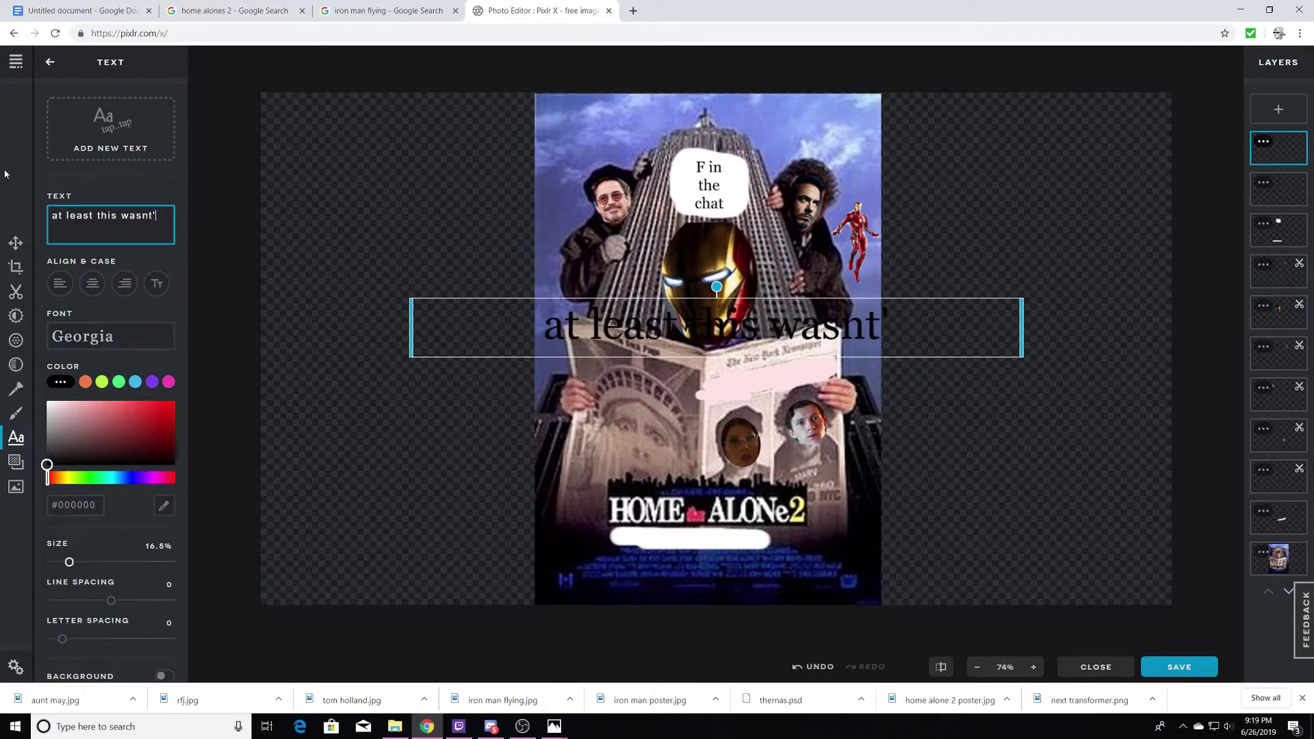
key("BackSpace")
type("'t thor")
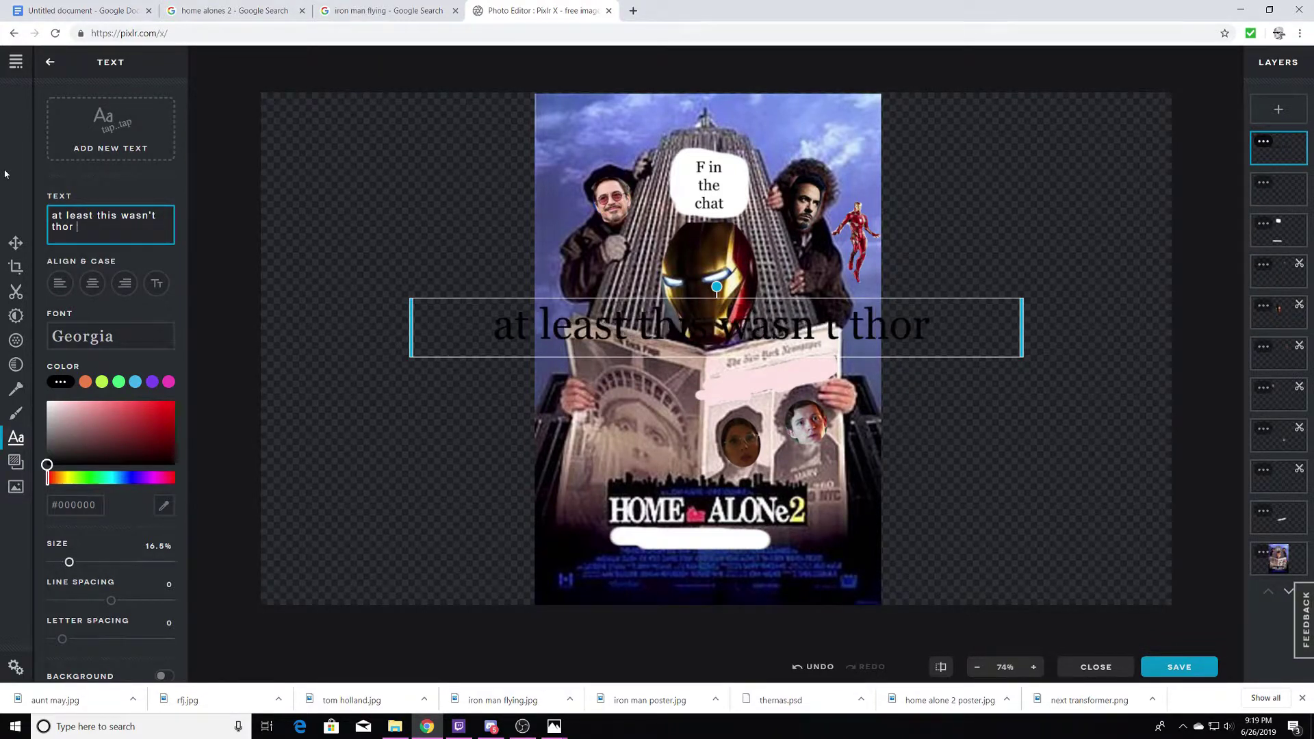
type(" 2")
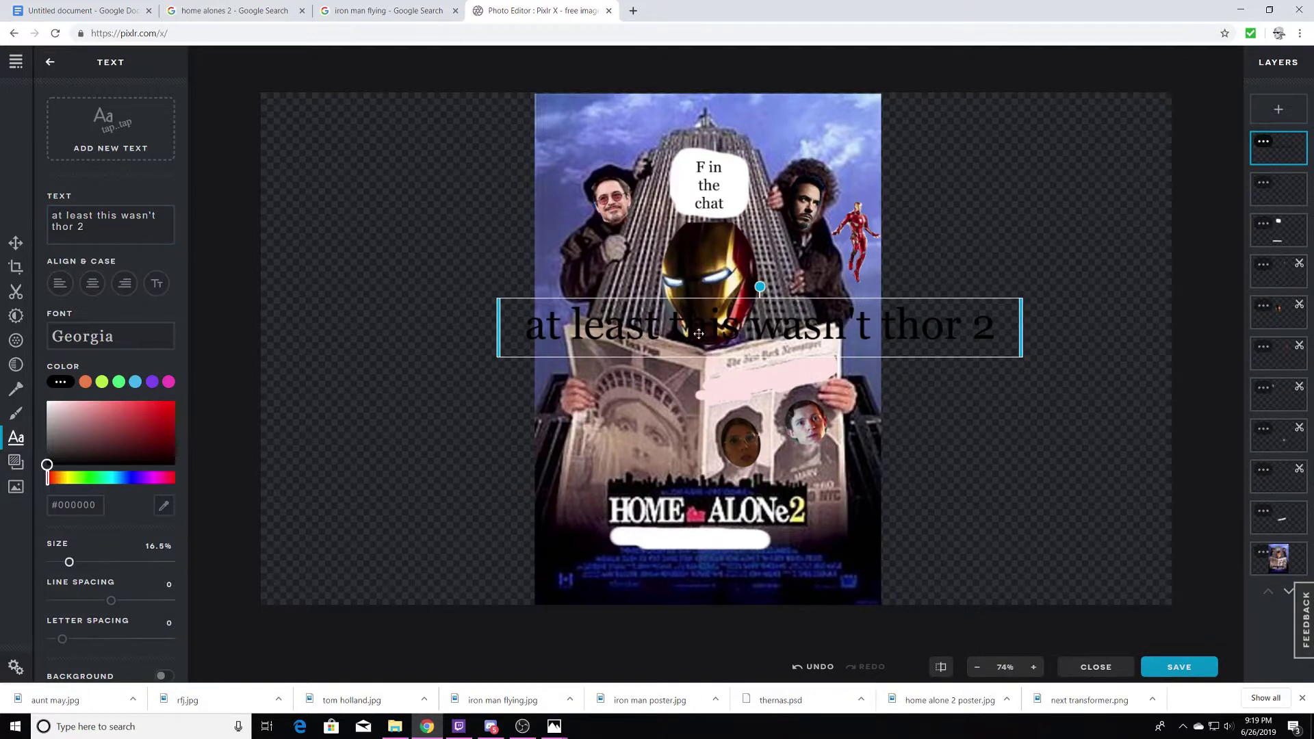
left_click_drag(413, 330, 413, 539)
left_click_drag(70, 562, 57, 562)
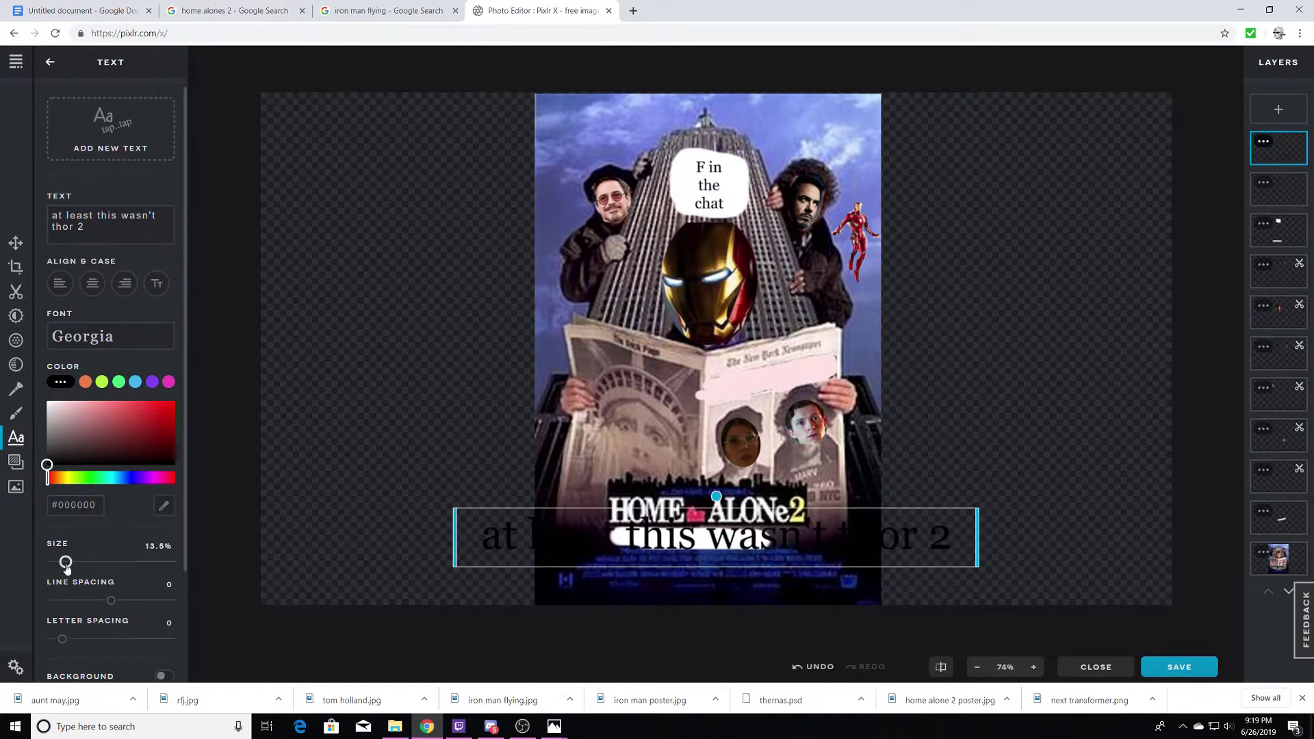
left_click_drag(620, 512, 606, 533)
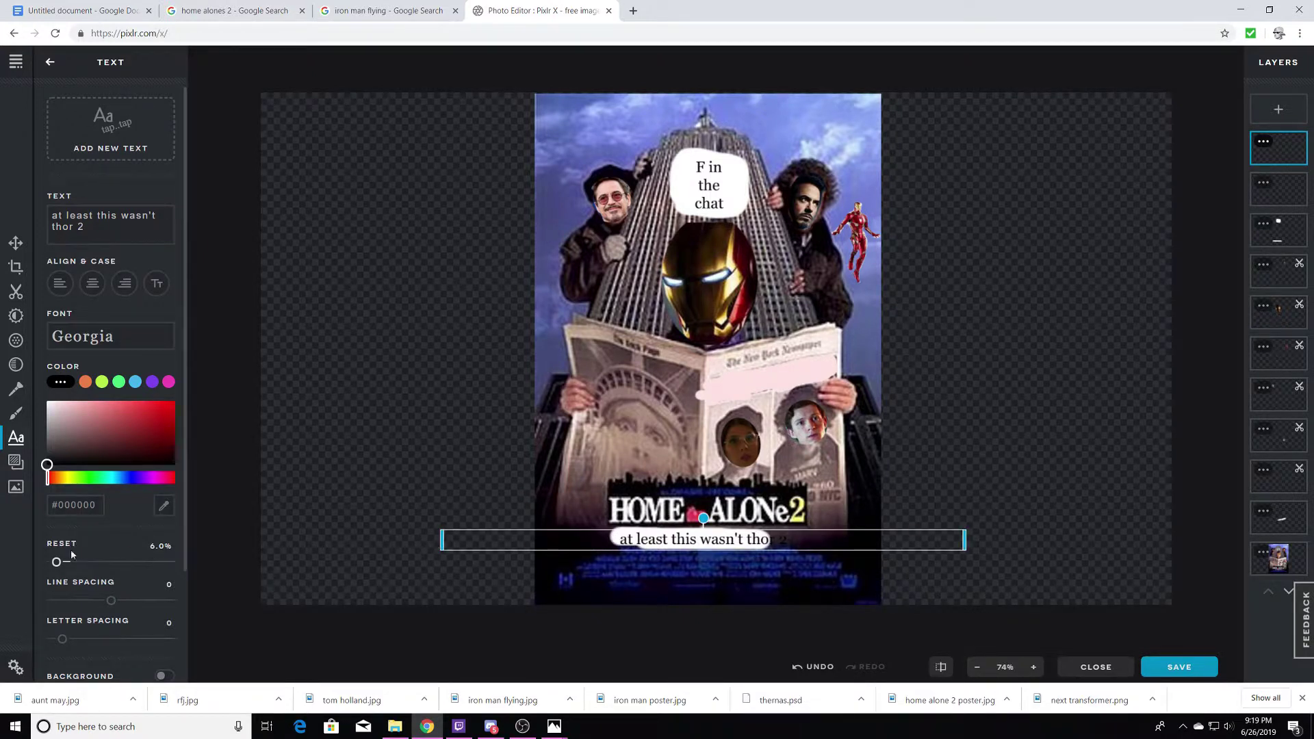
left_click_drag(57, 562, 53, 562)
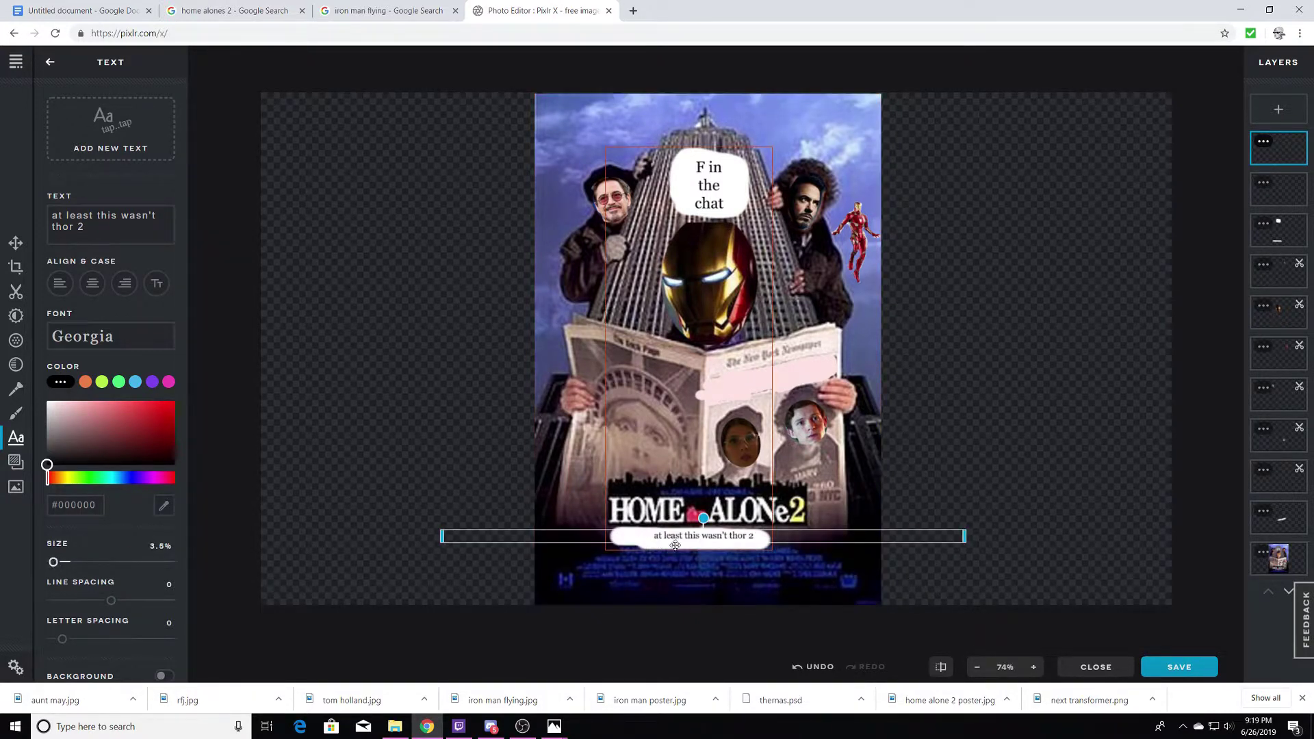
left_click_drag(705, 535, 690, 537)
left_click(986, 435)
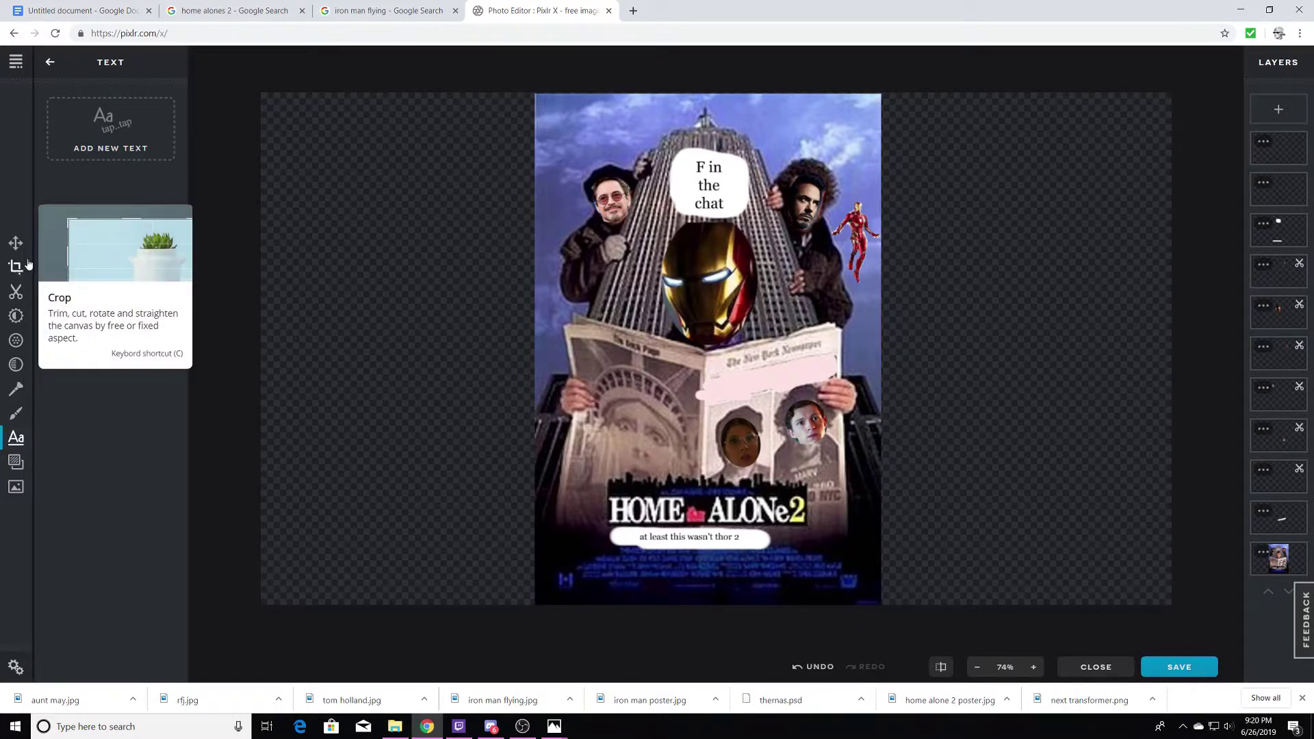
On a new layer, paint white over the HOME ALONE 2 title with a 67% brush.
left_click(16, 413)
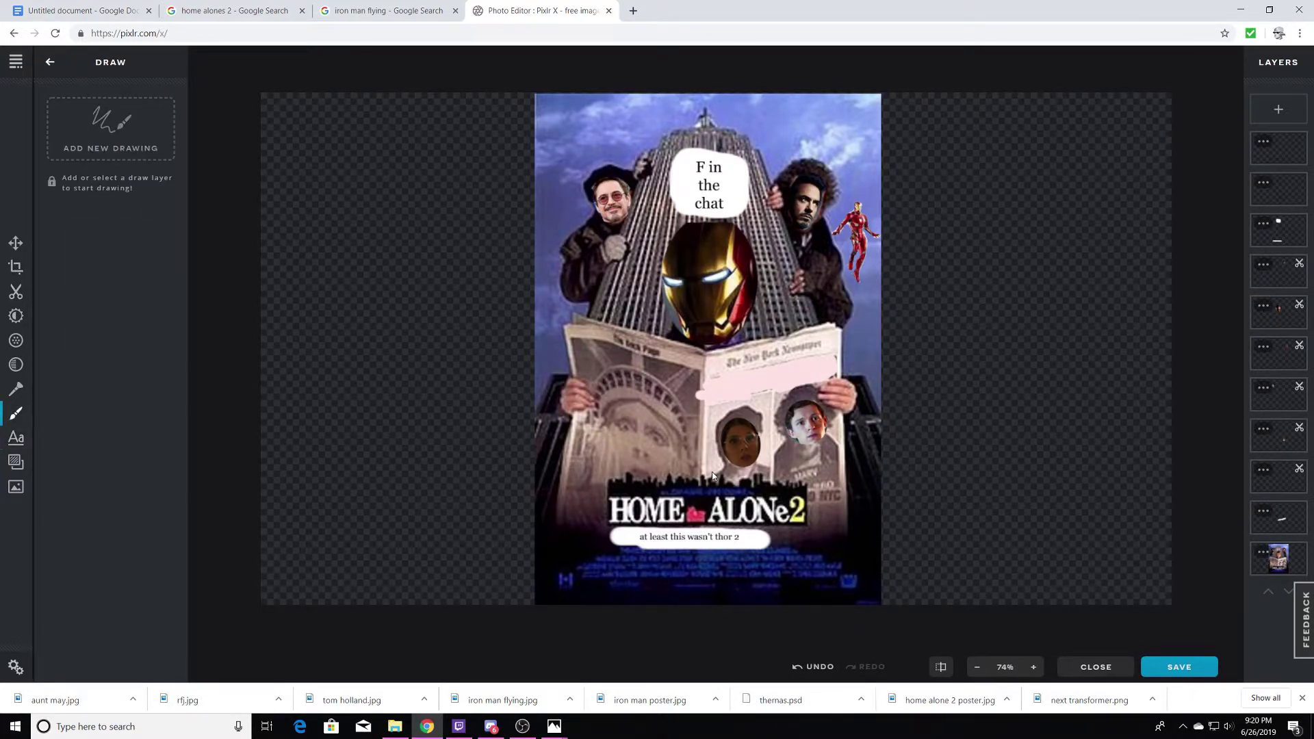
left_click(110, 130)
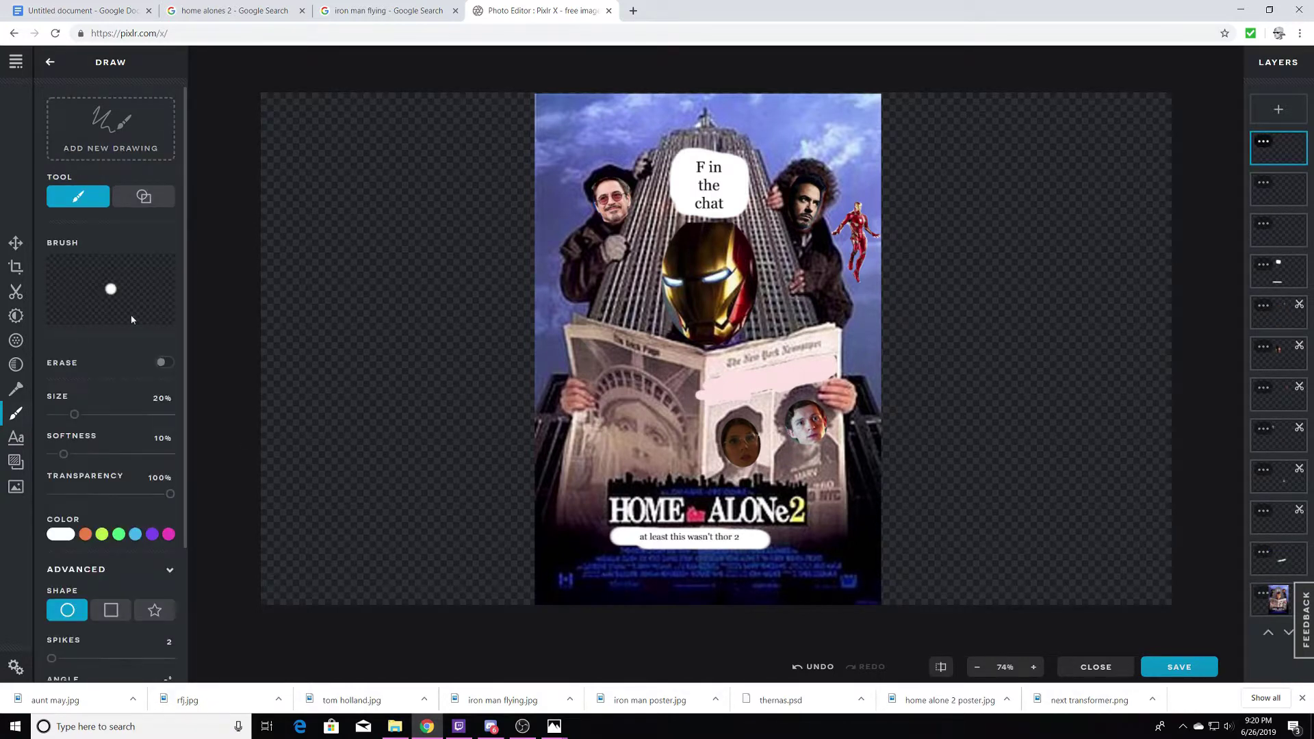
mouse_move(613, 498)
left_mouse_down()
mouse_move(618, 512)
mouse_move(685, 508)
left_mouse_up()
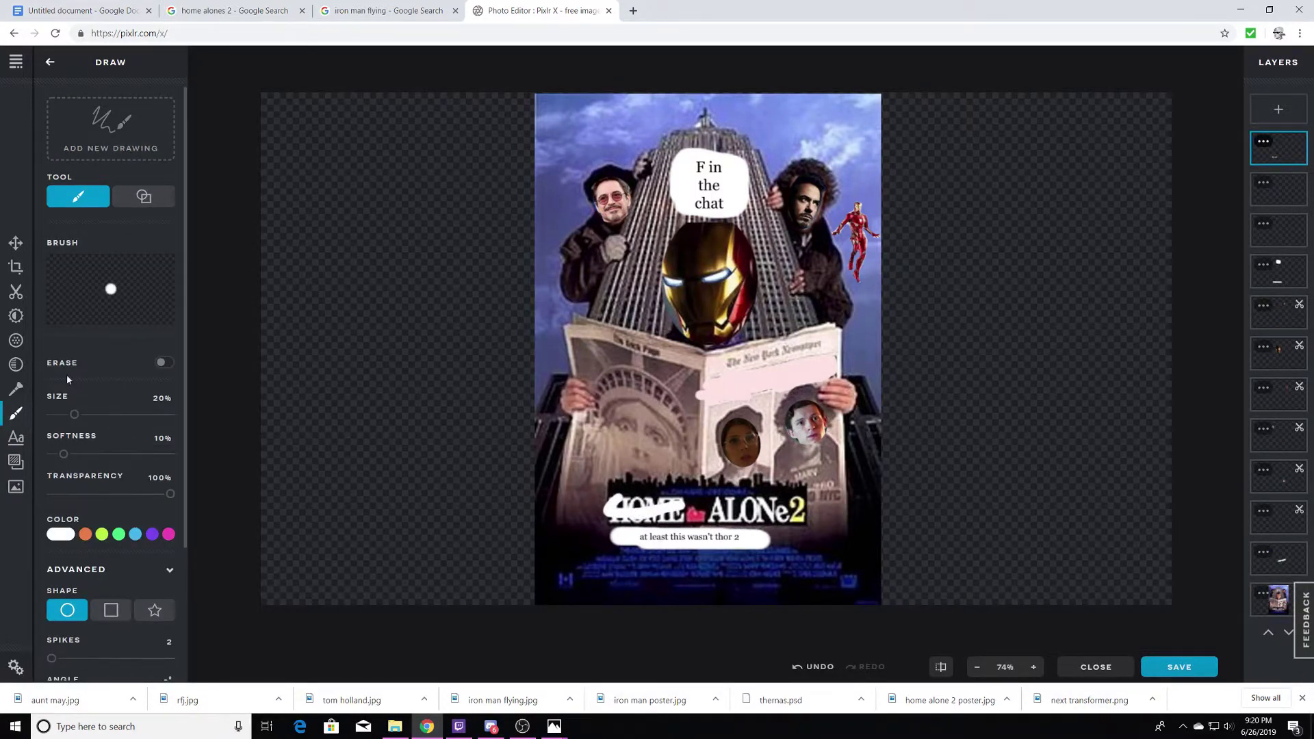
left_click_drag(74, 414, 130, 414)
left_click_drag(602, 506, 811, 510)
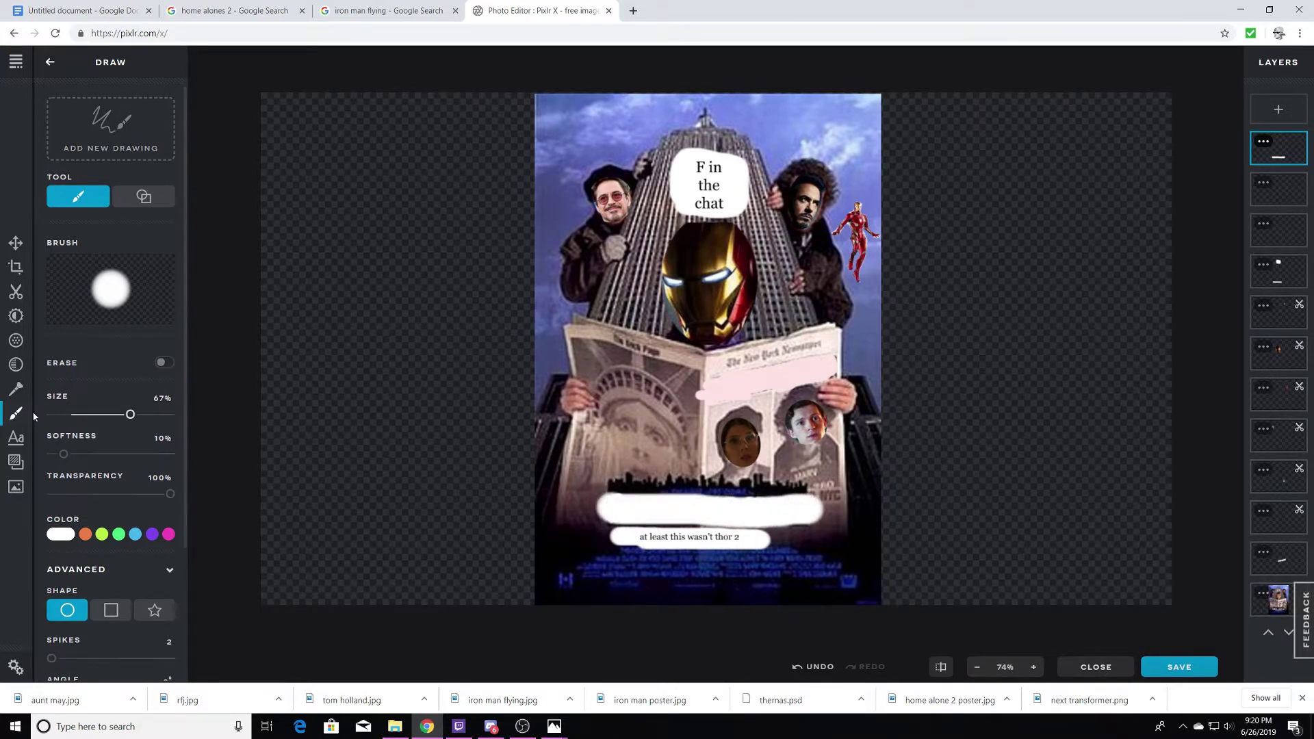
Add a text layer reading "Why is everyone from new york?".
key("t")
left_click(104, 154)
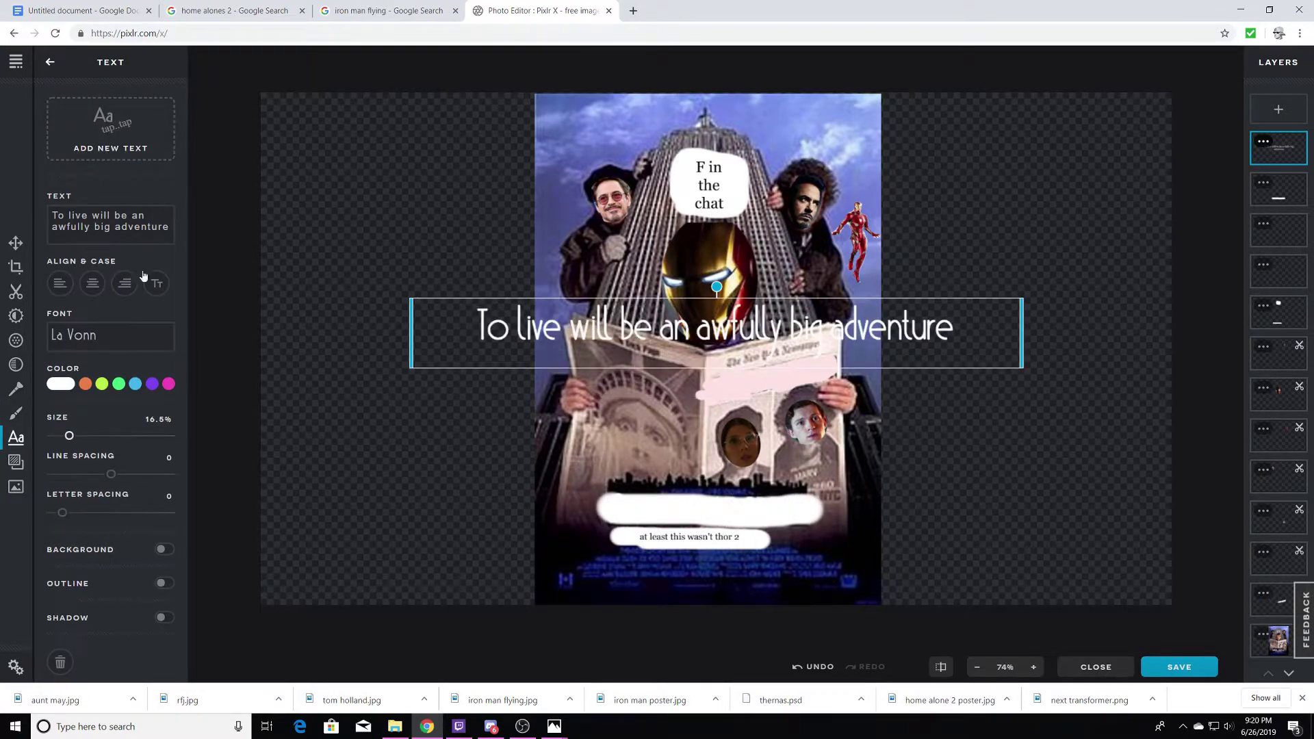
key("BackSpace")
type("Wh")
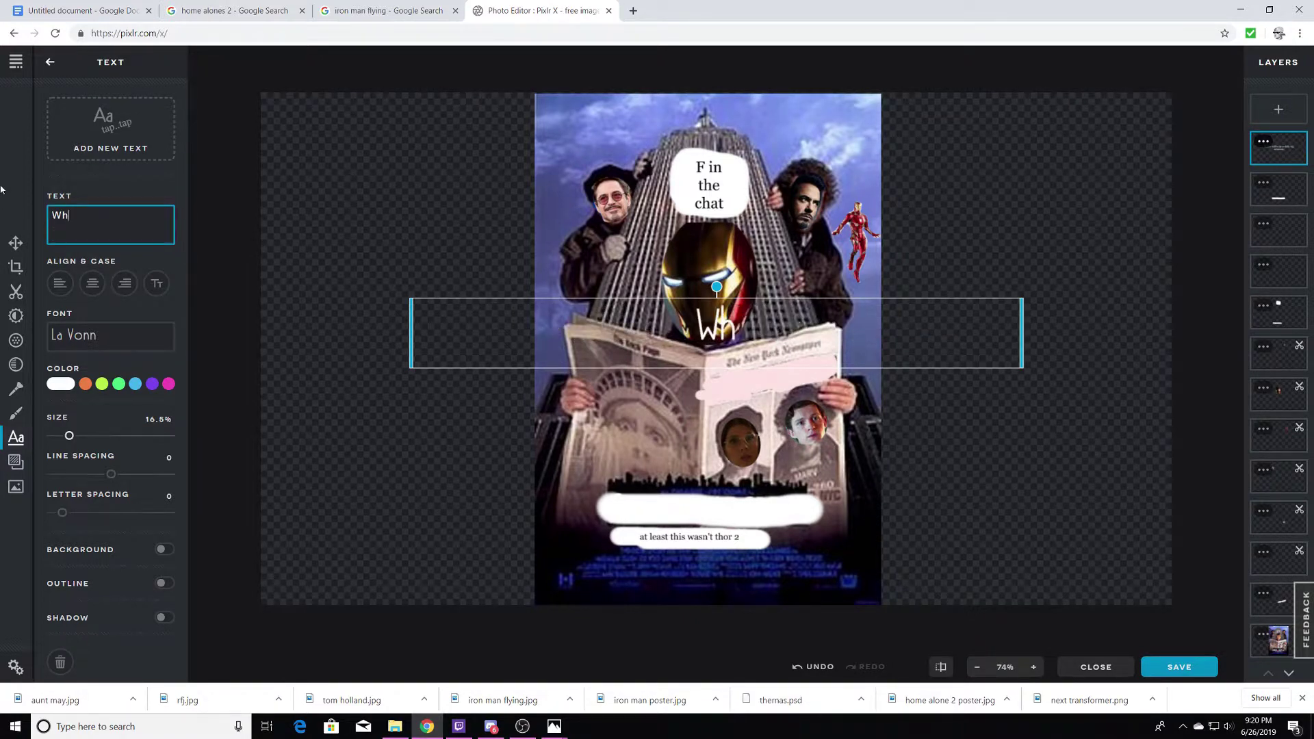
type("y s")
key("BackSpace")
type("is")
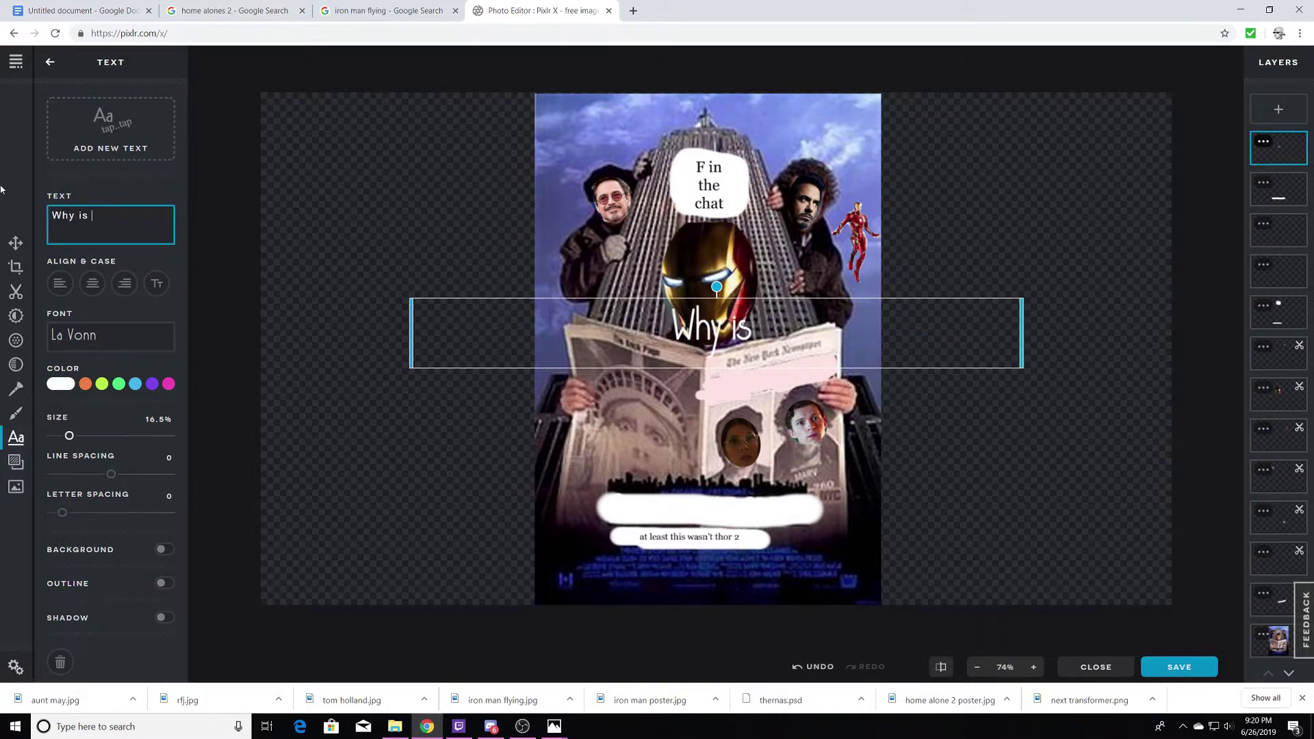
type(" everyone")
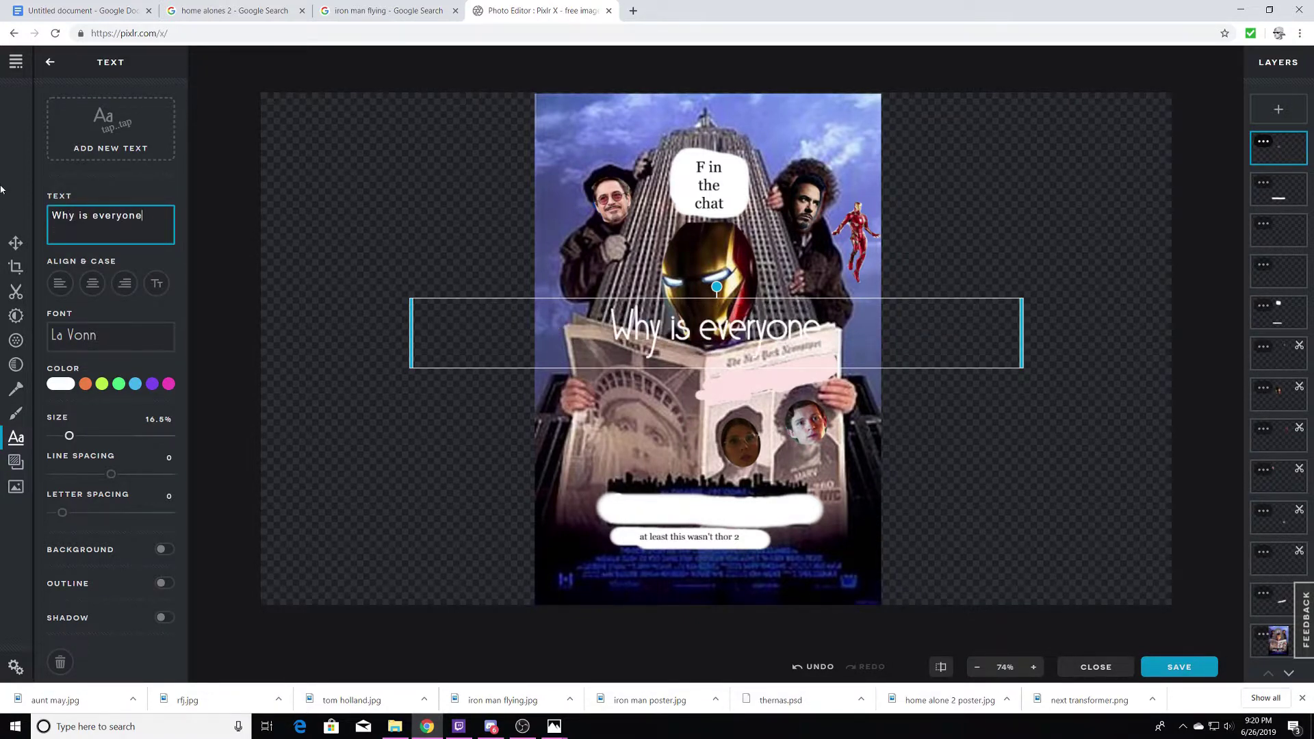
type(" from new york")
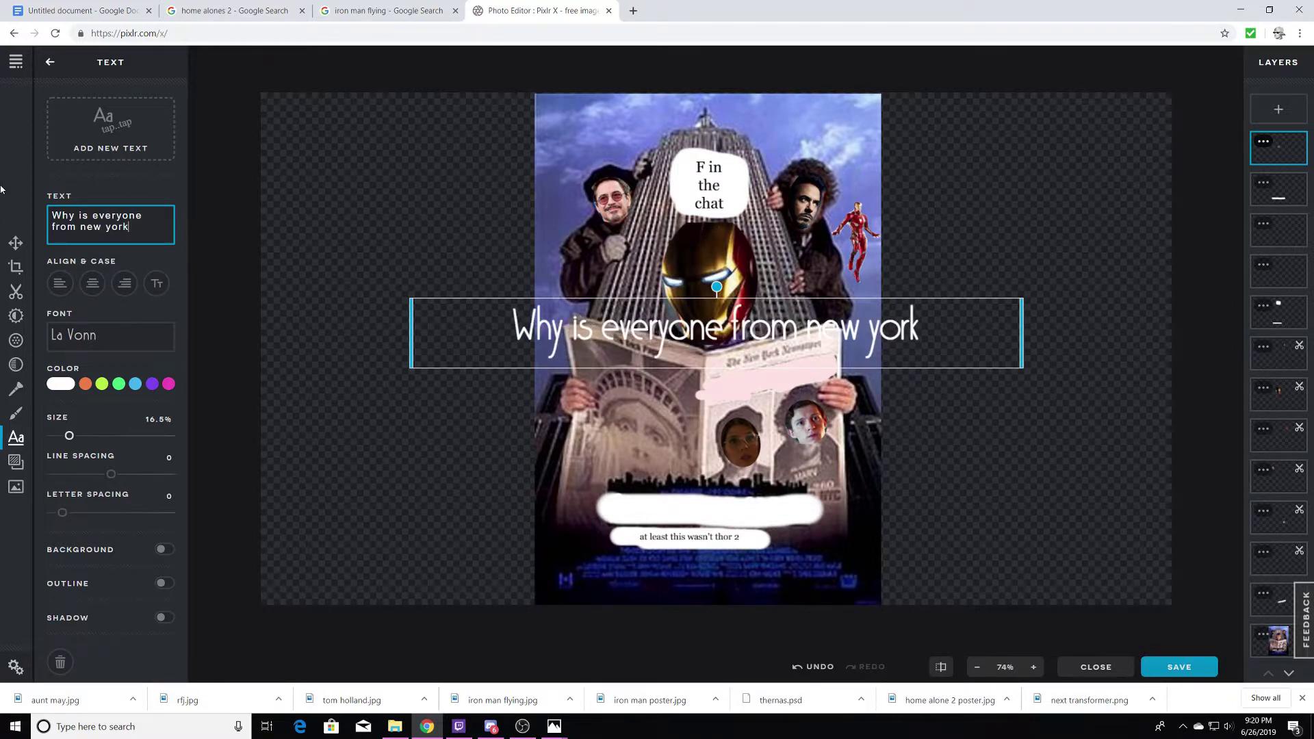
type("!")
key("BackSpace")
type("?")
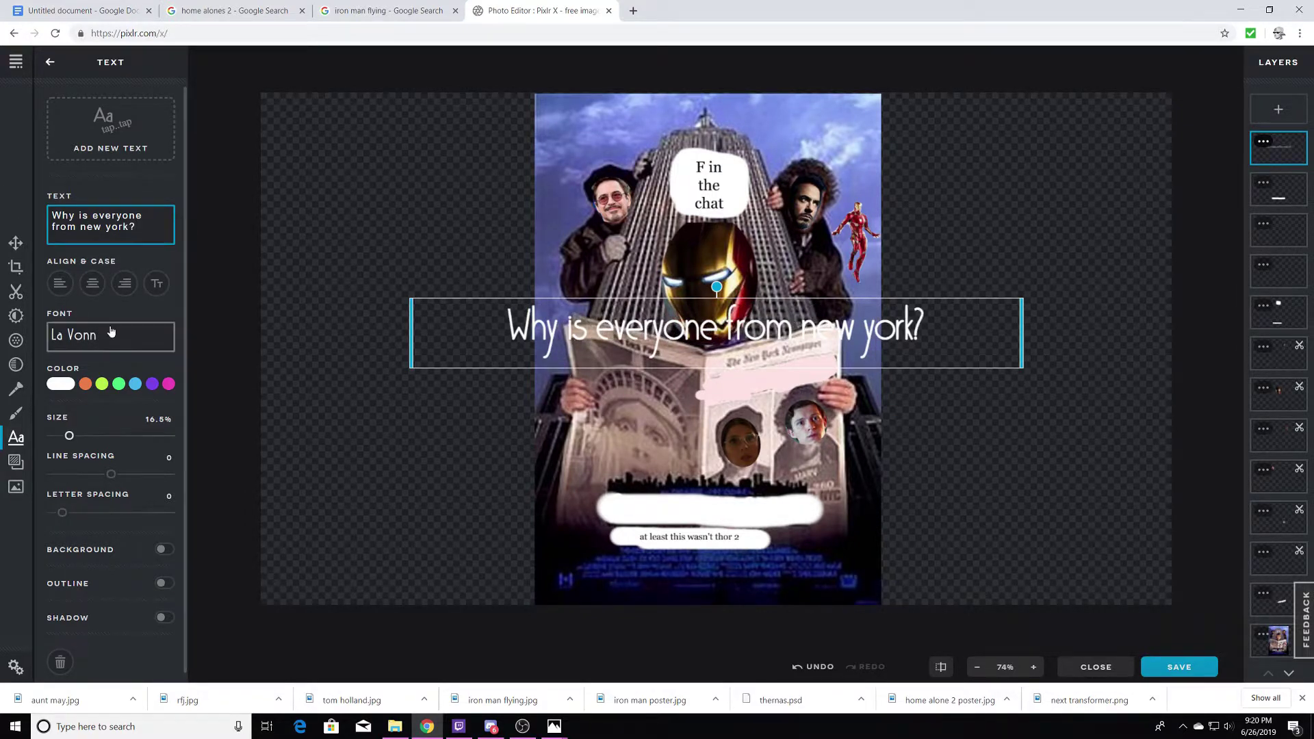
Style the caption in Georgia, black #000000, at 8% size.
left_click(109, 335)
left_click(103, 132)
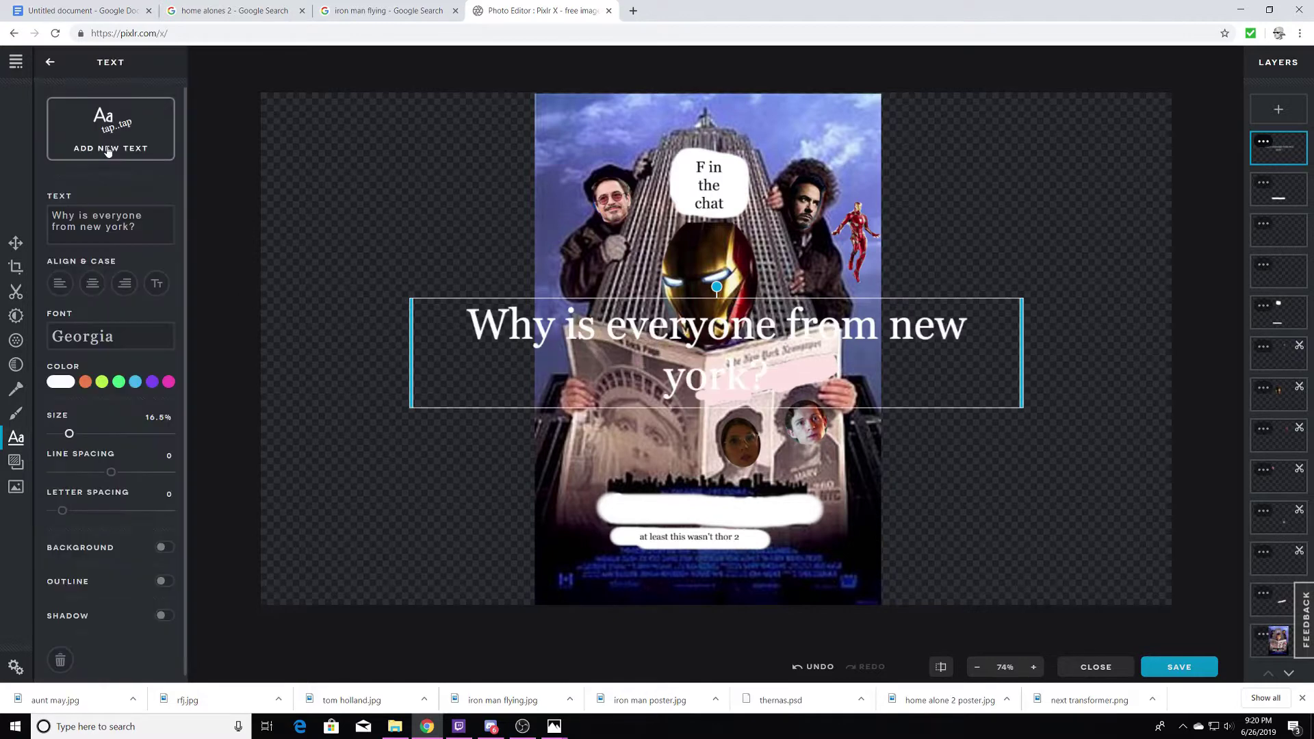
left_click_drag(602, 327, 621, 391)
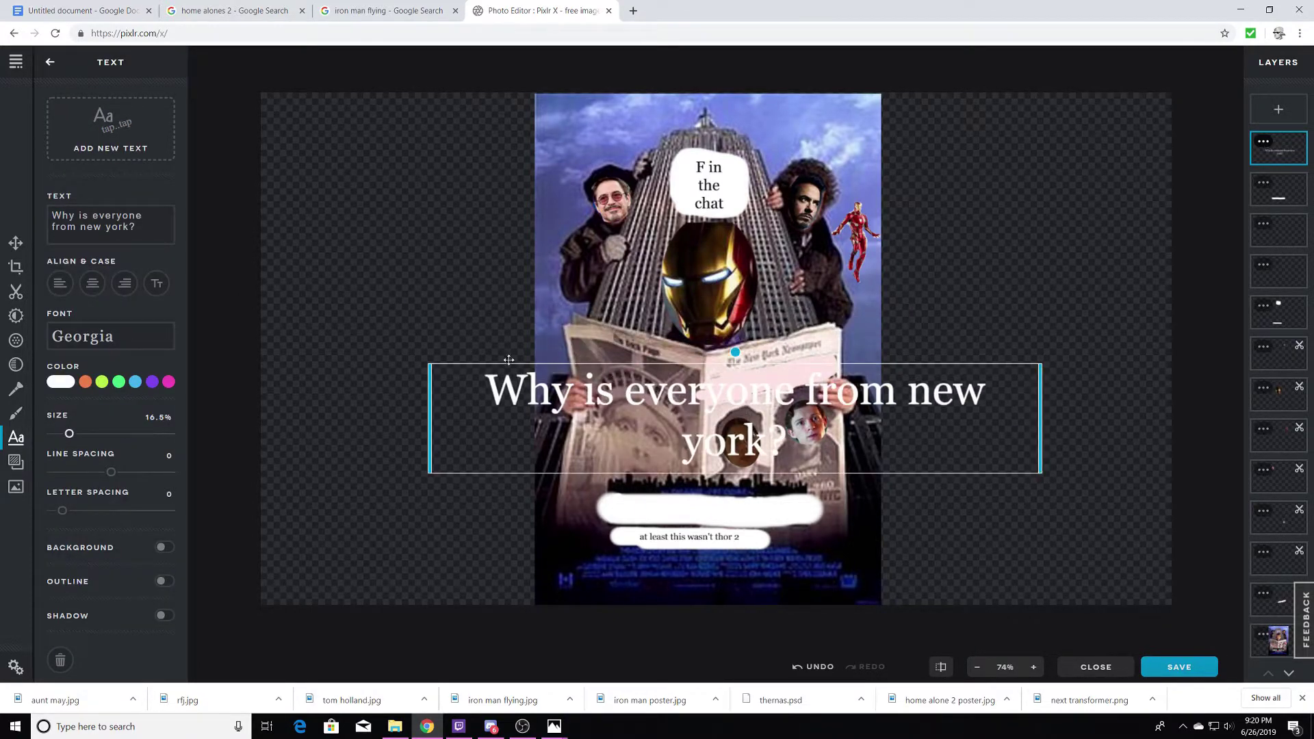
scroll(80, 537, "down", 1)
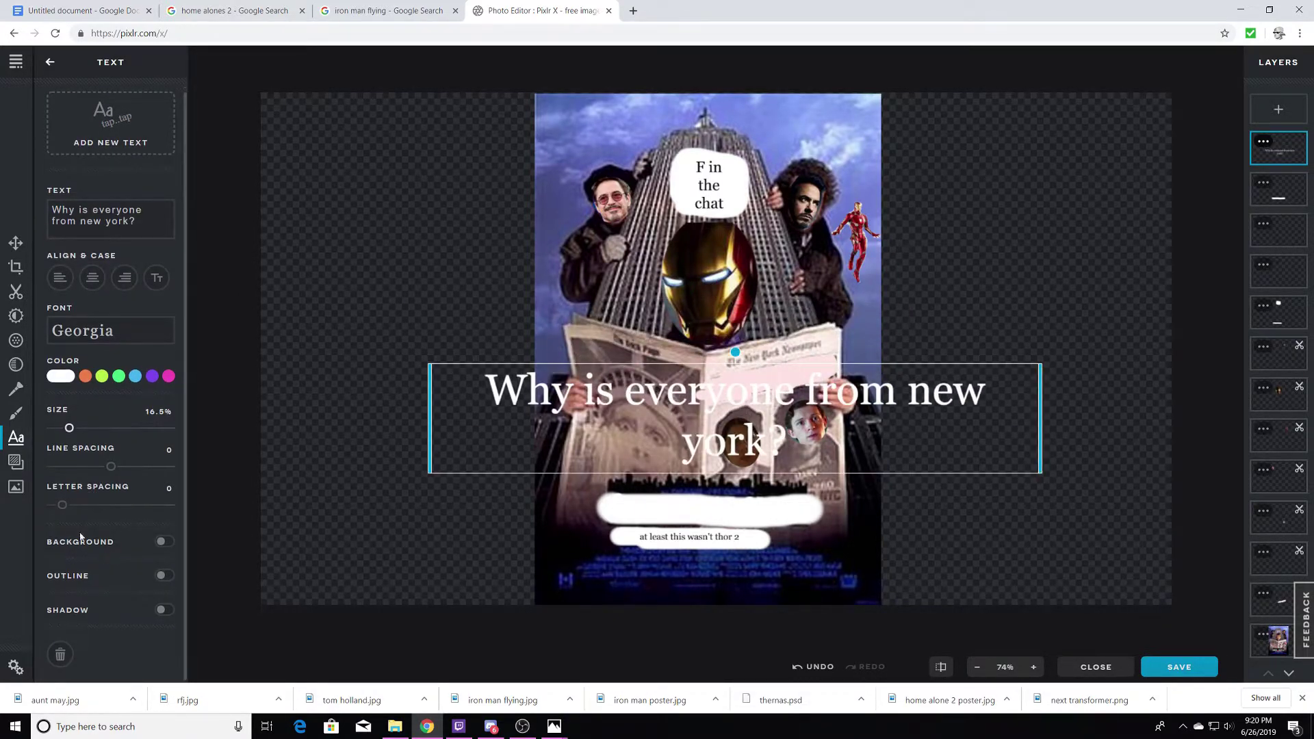
left_click(65, 377)
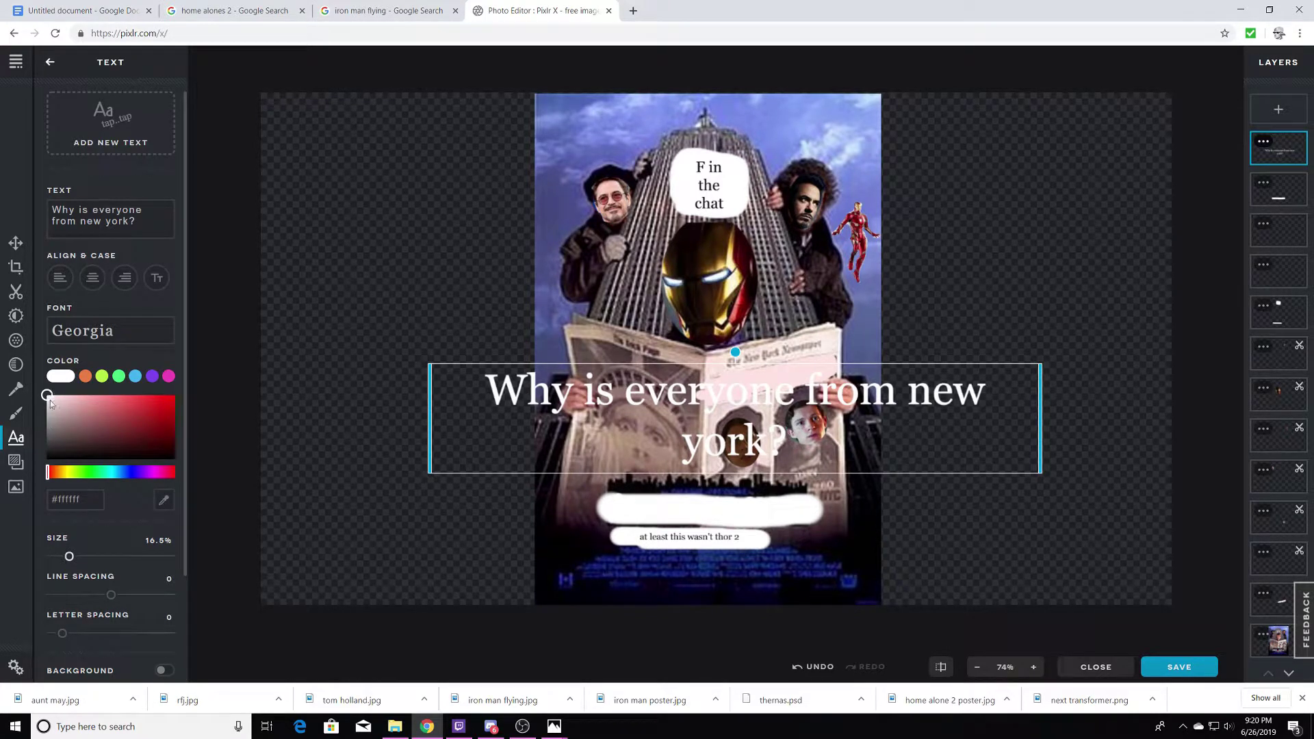
left_click_drag(51, 400, 43, 510)
left_click_drag(67, 556, 59, 556)
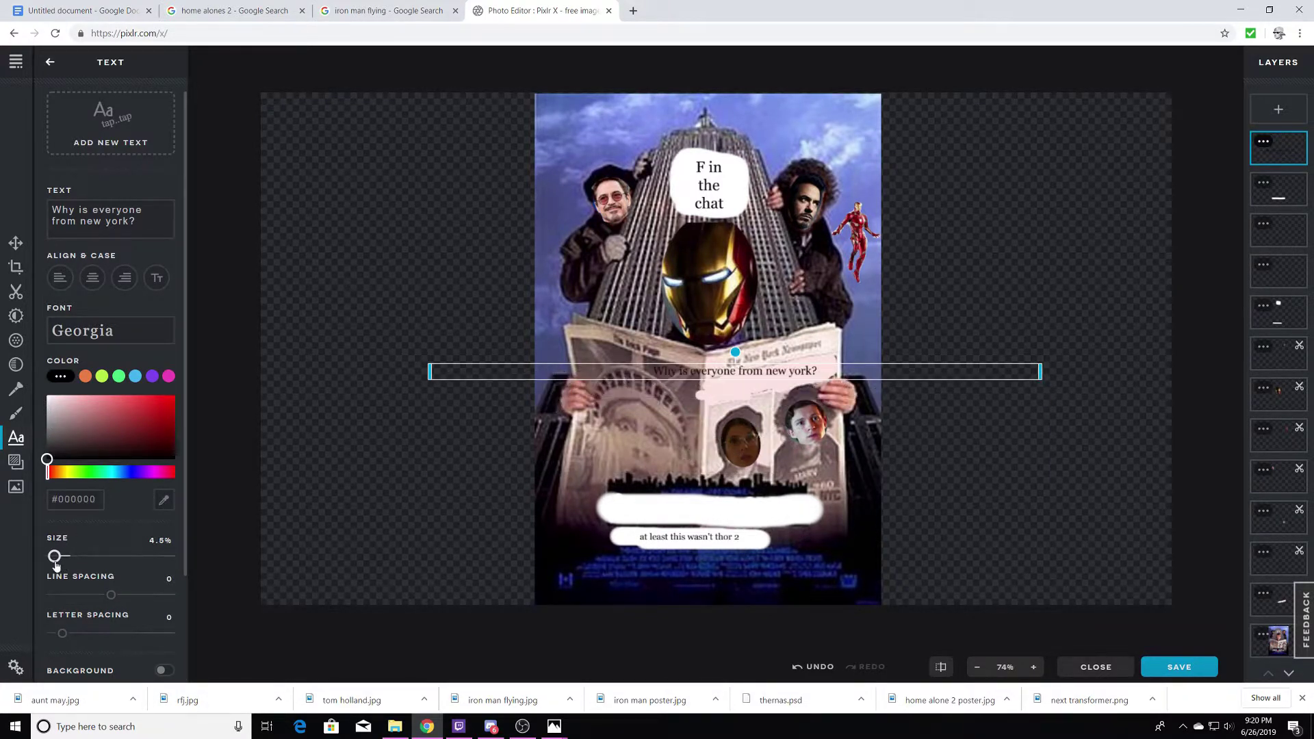
Narrow the caption box, shrink it to 6% and centre it on the bottom white bar.
left_click_drag(626, 412, 607, 510)
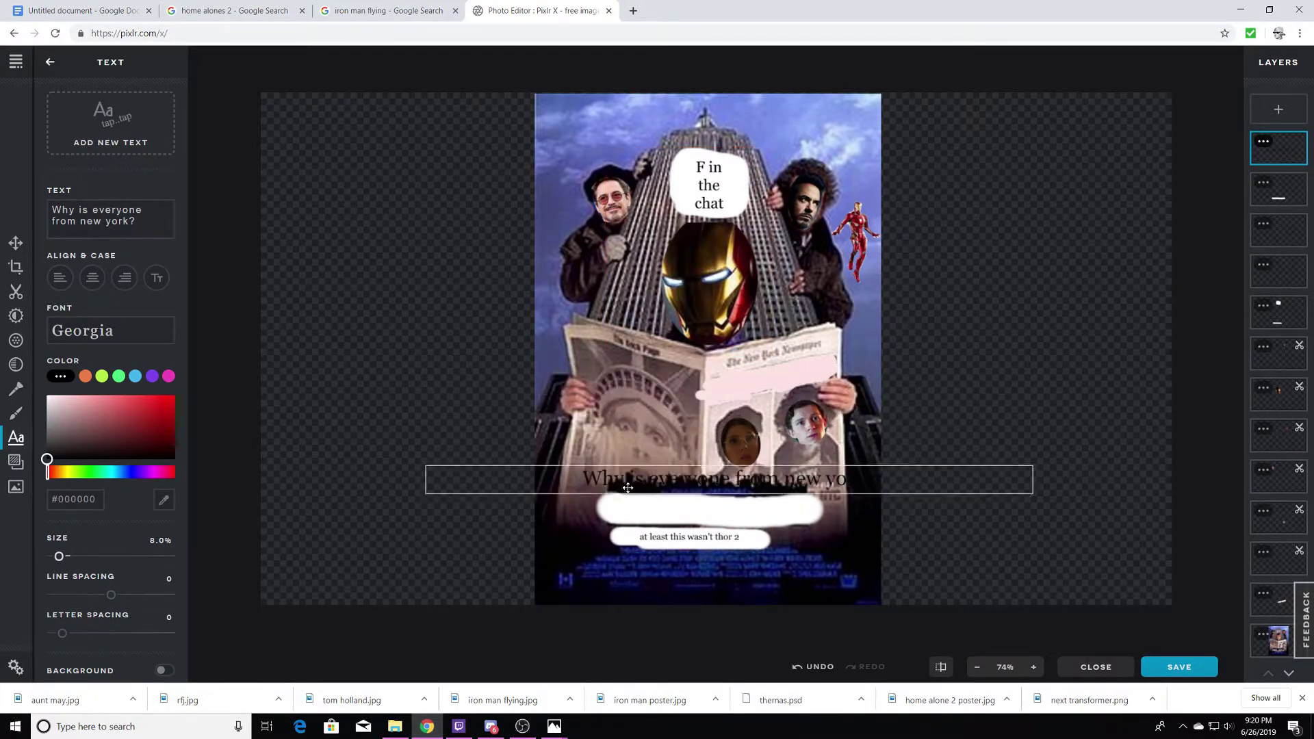
left_click_drag(401, 510, 883, 510)
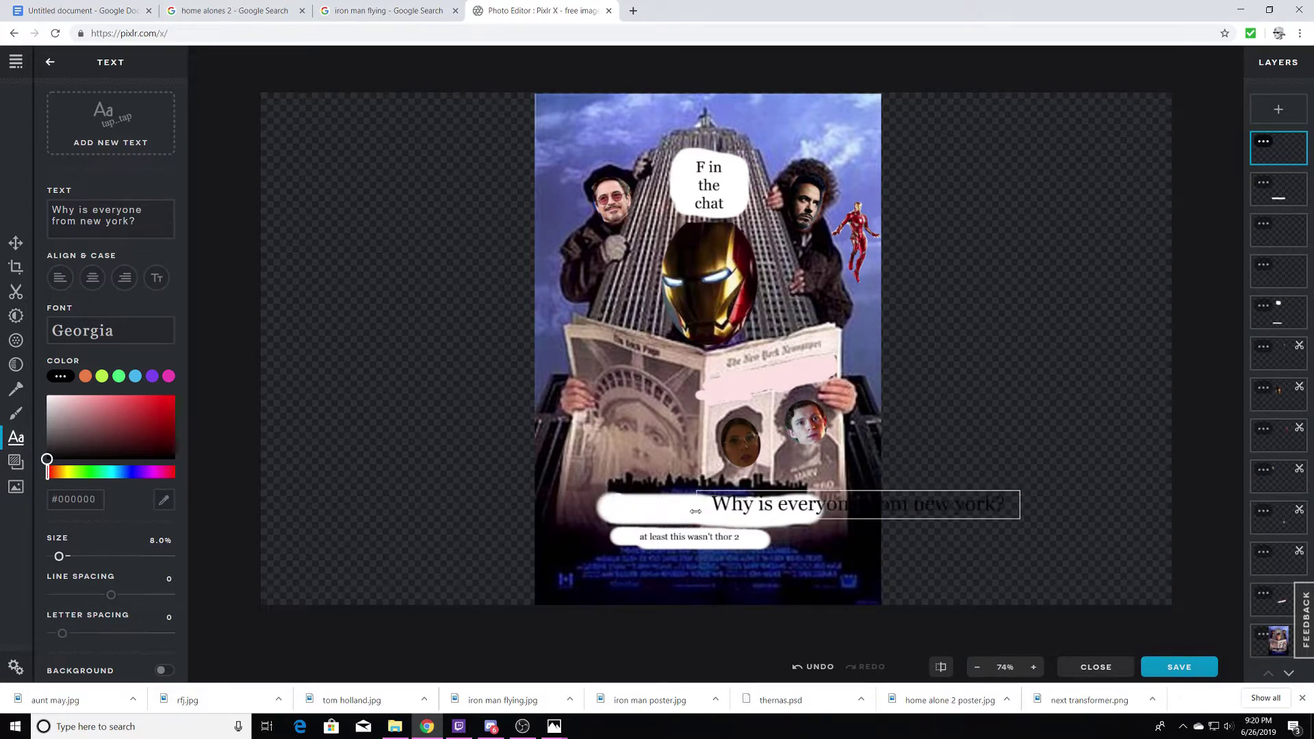
left_click_drag(746, 510, 714, 507)
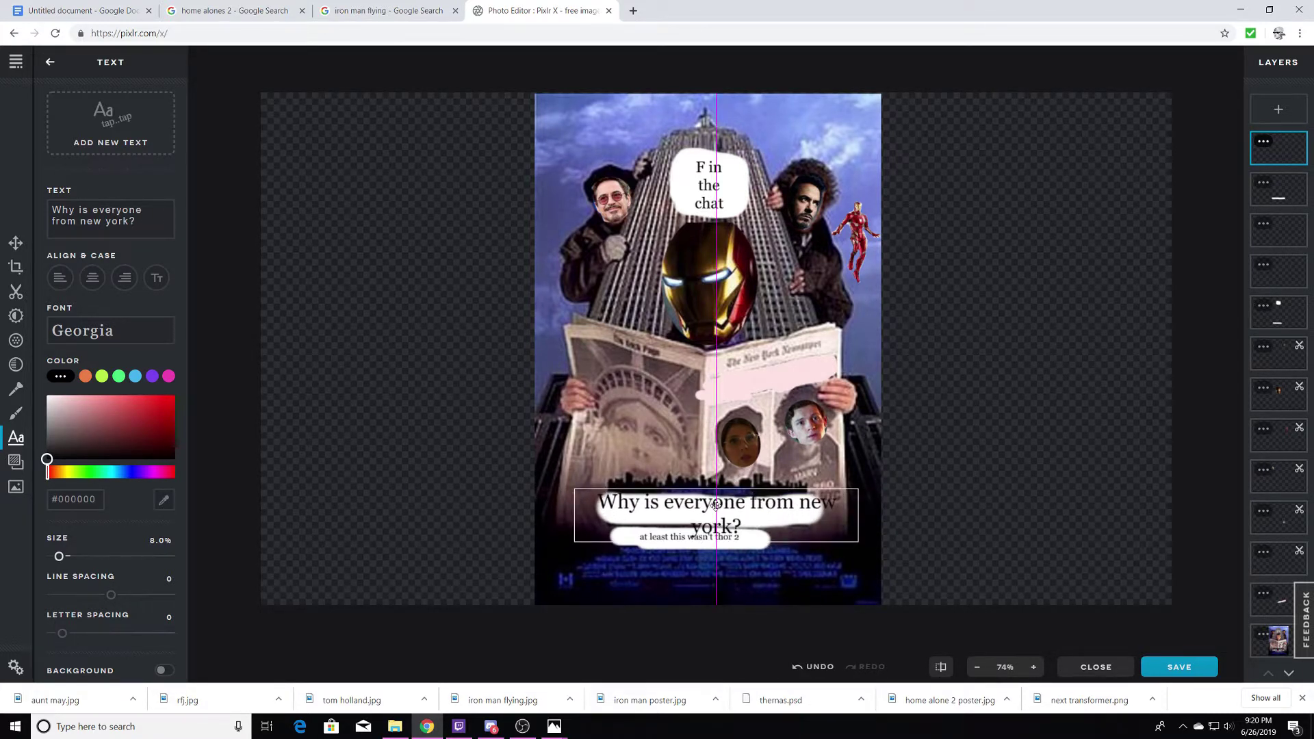
left_click_drag(59, 557, 56, 556)
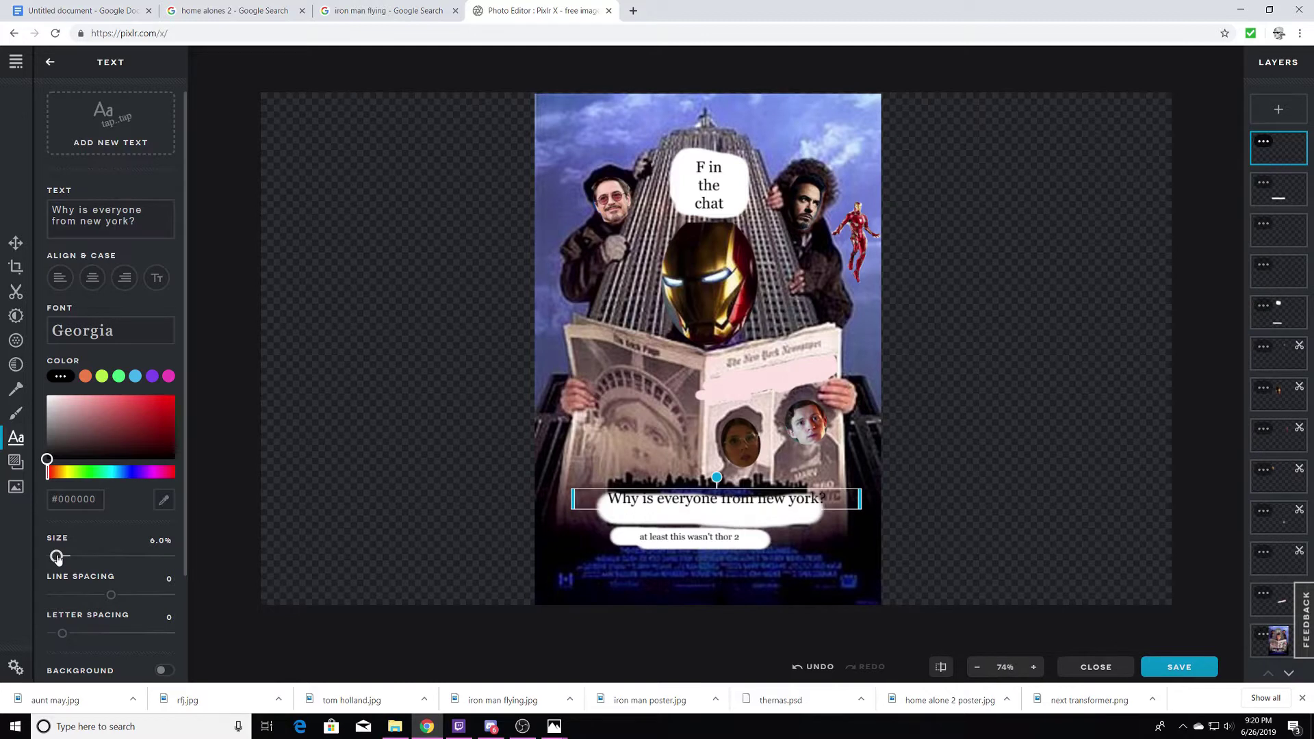
left_click_drag(681, 505, 676, 512)
left_click(943, 425)
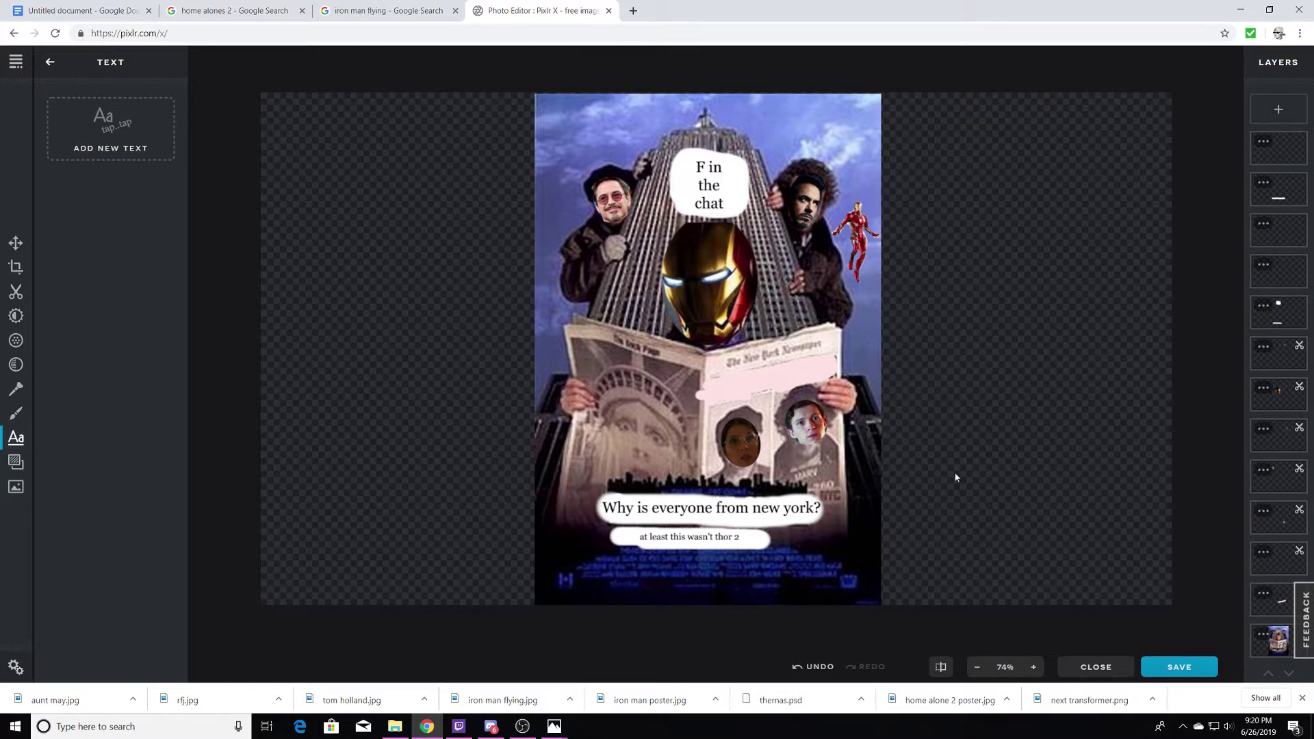
Download the poster as a PNG named 'iron bot'.
left_click(1181, 667)
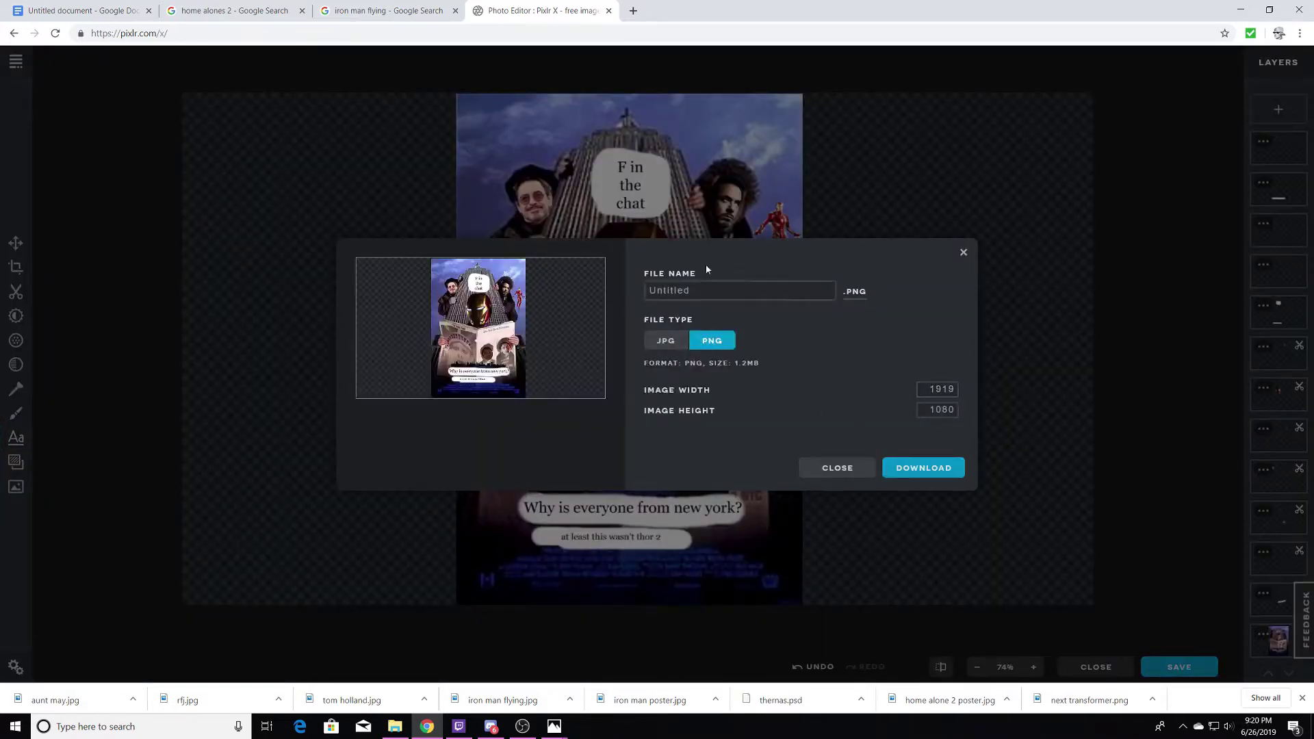
left_click(710, 293)
key("BackSpace")
key("BackSpace")
key("BackSpace")
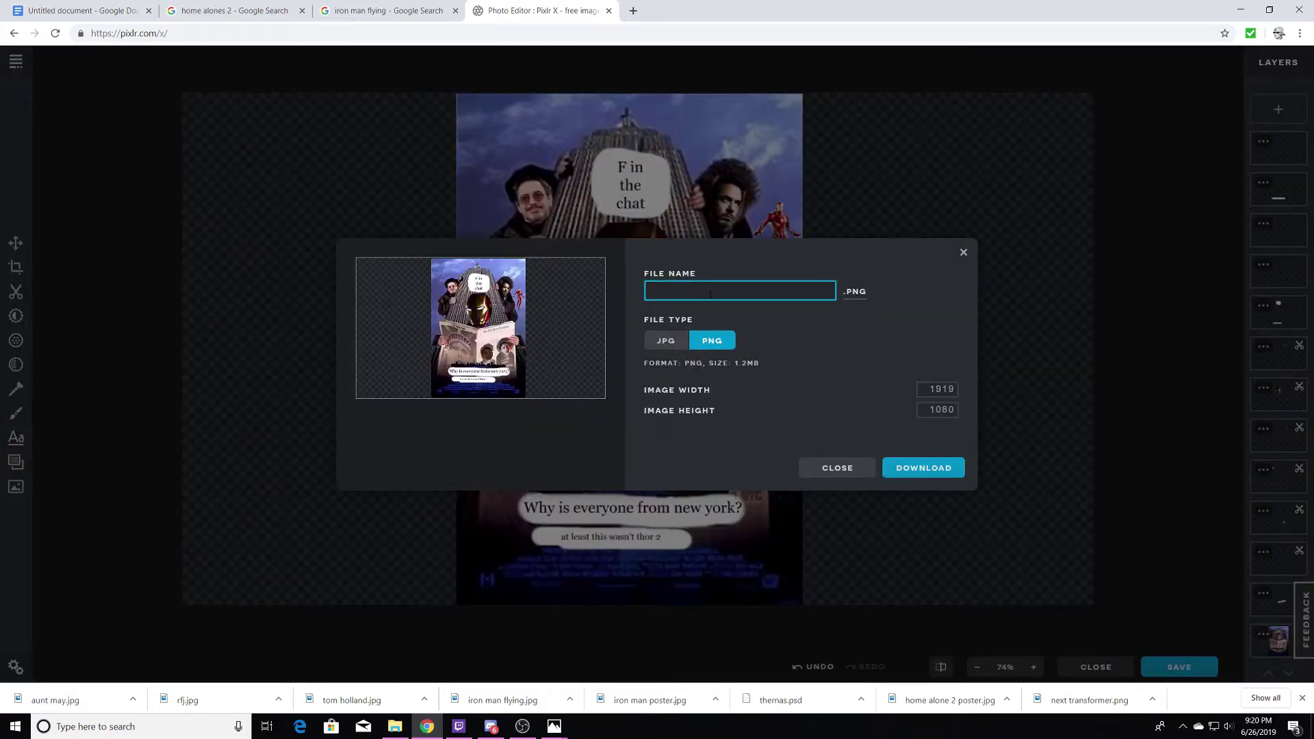
type("egg")
key("BackSpace")
key("BackSpace")
key("BackSpace")
type("ron bot")
left_click(939, 468)
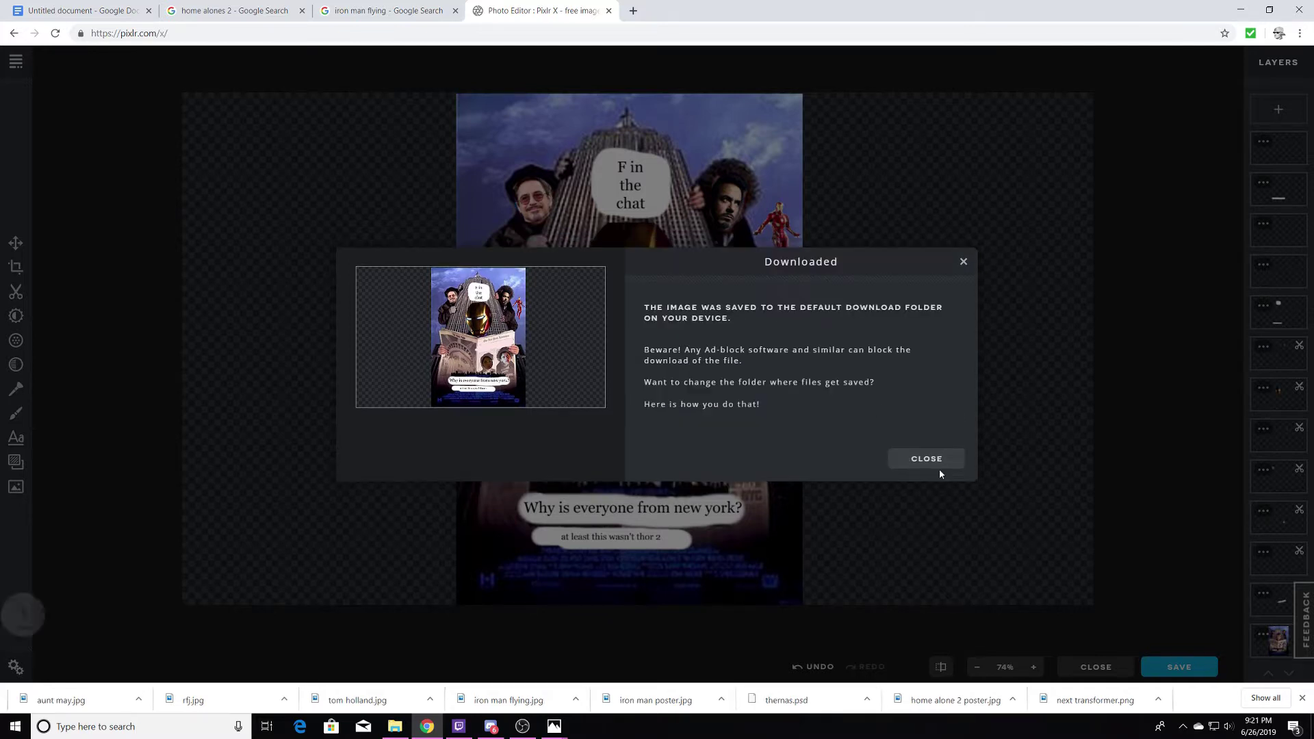
left_click(929, 459)
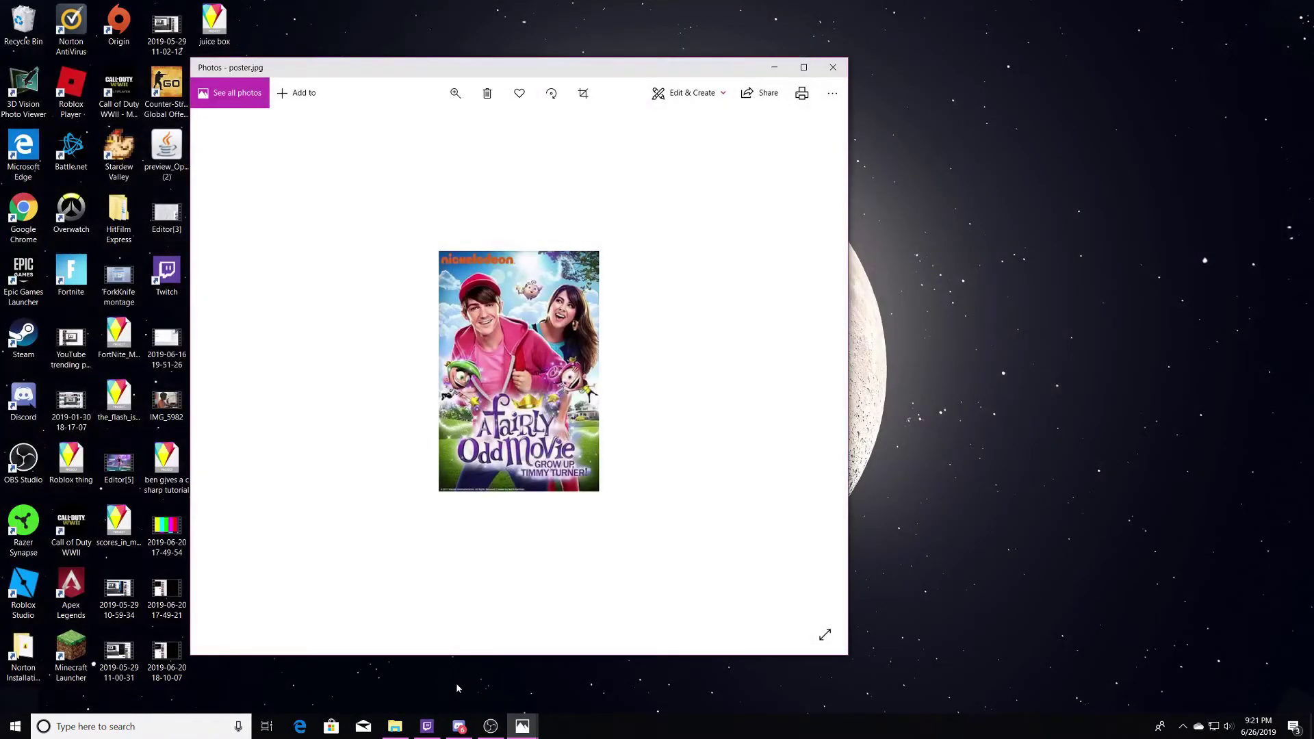
Switch to Discord and view the latest image in the chat.
left_click(462, 726)
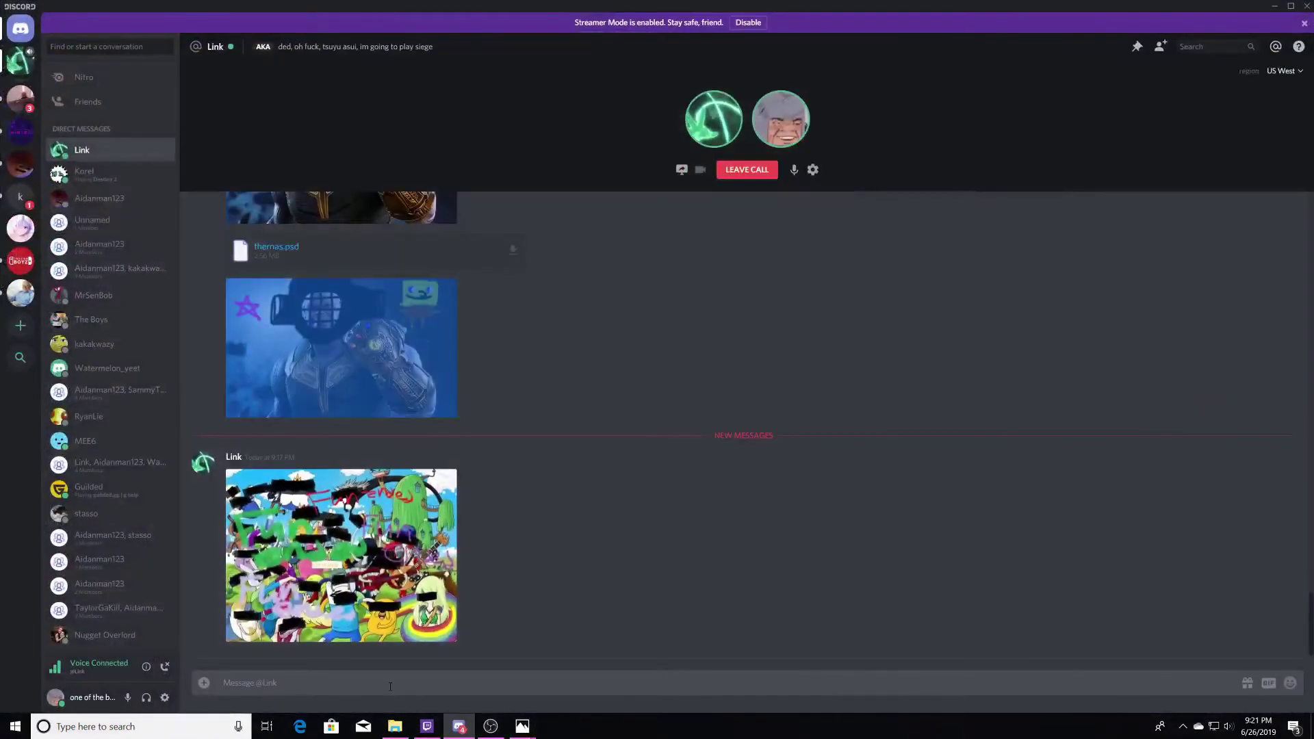
left_click(381, 604)
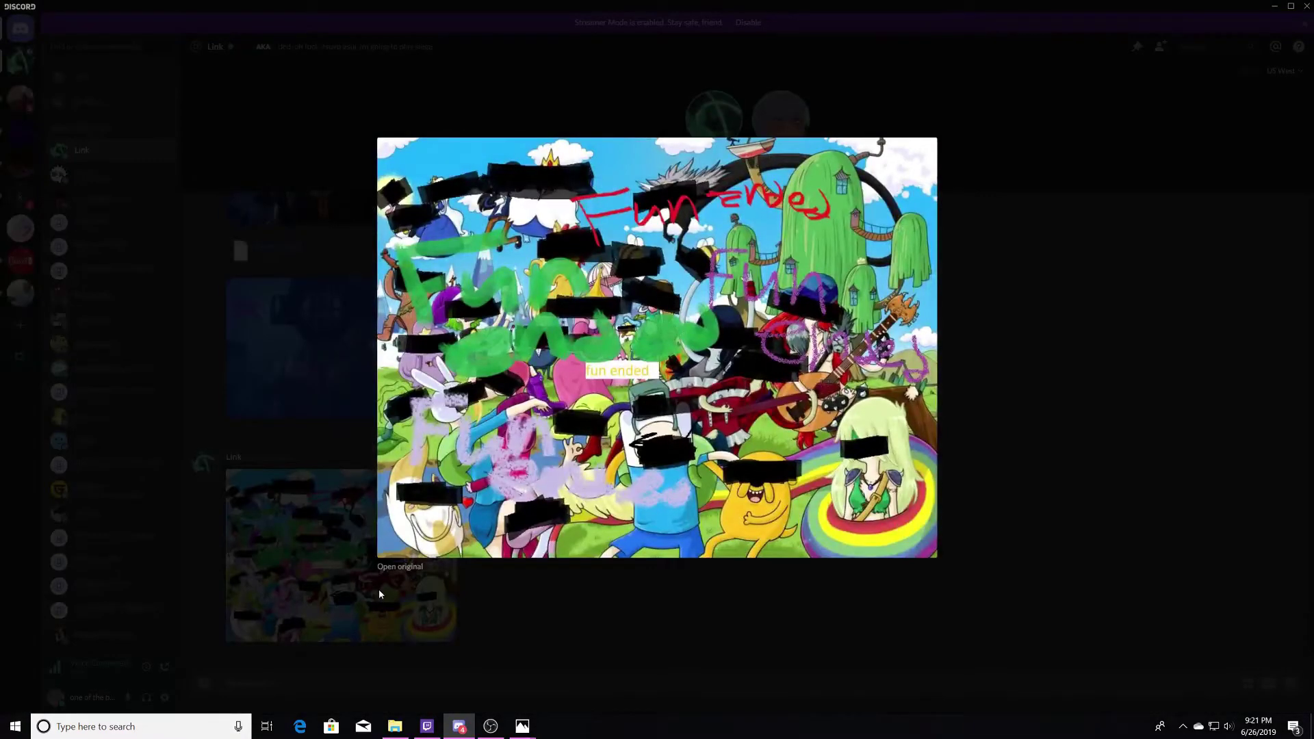
left_click(640, 597)
Attach iron bot.png and send it with the comment 'bot'.
left_click(204, 682)
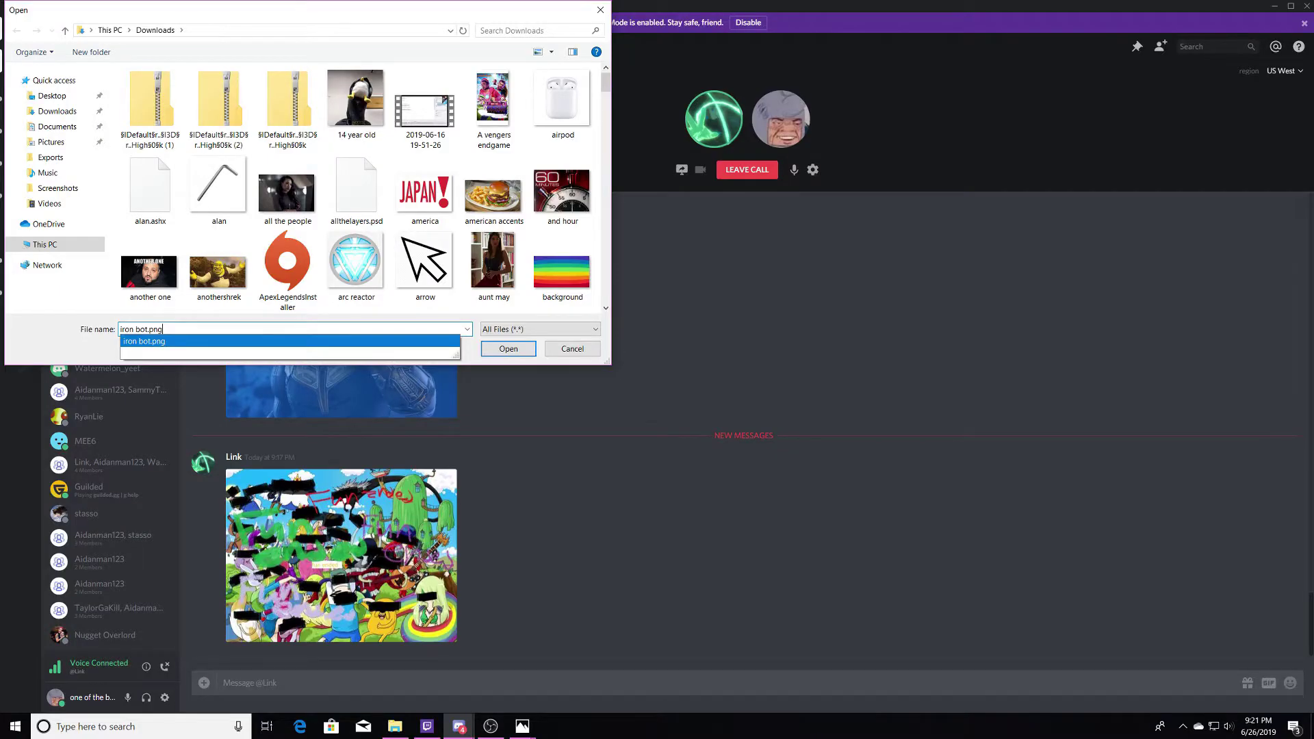
key("Return")
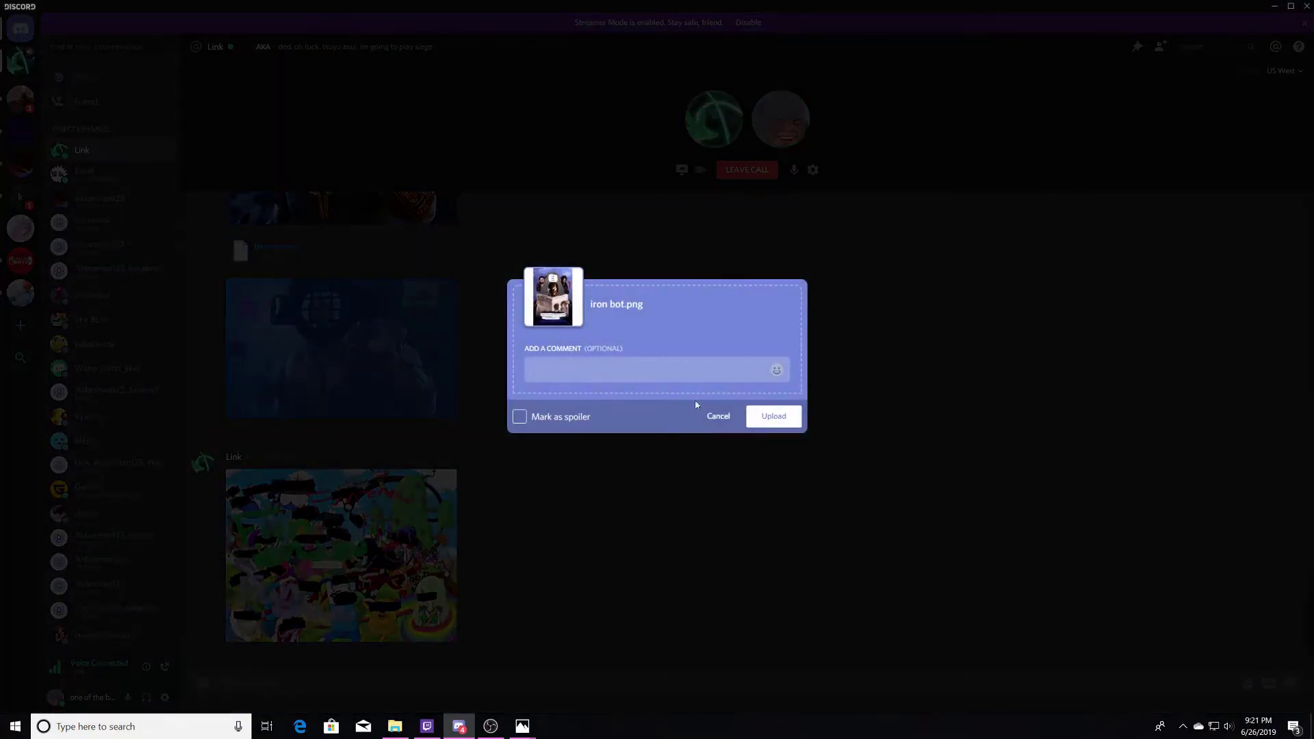
type("bot")
key("Return")
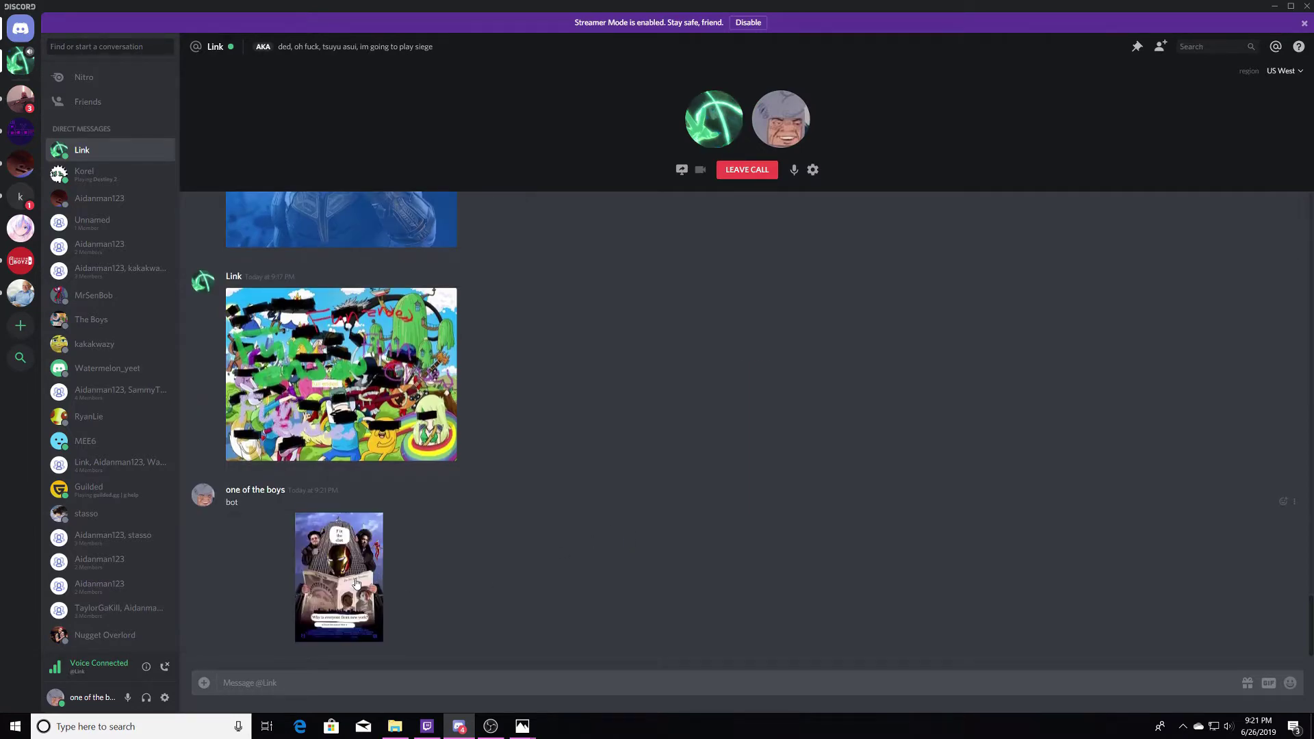
left_click(355, 580)
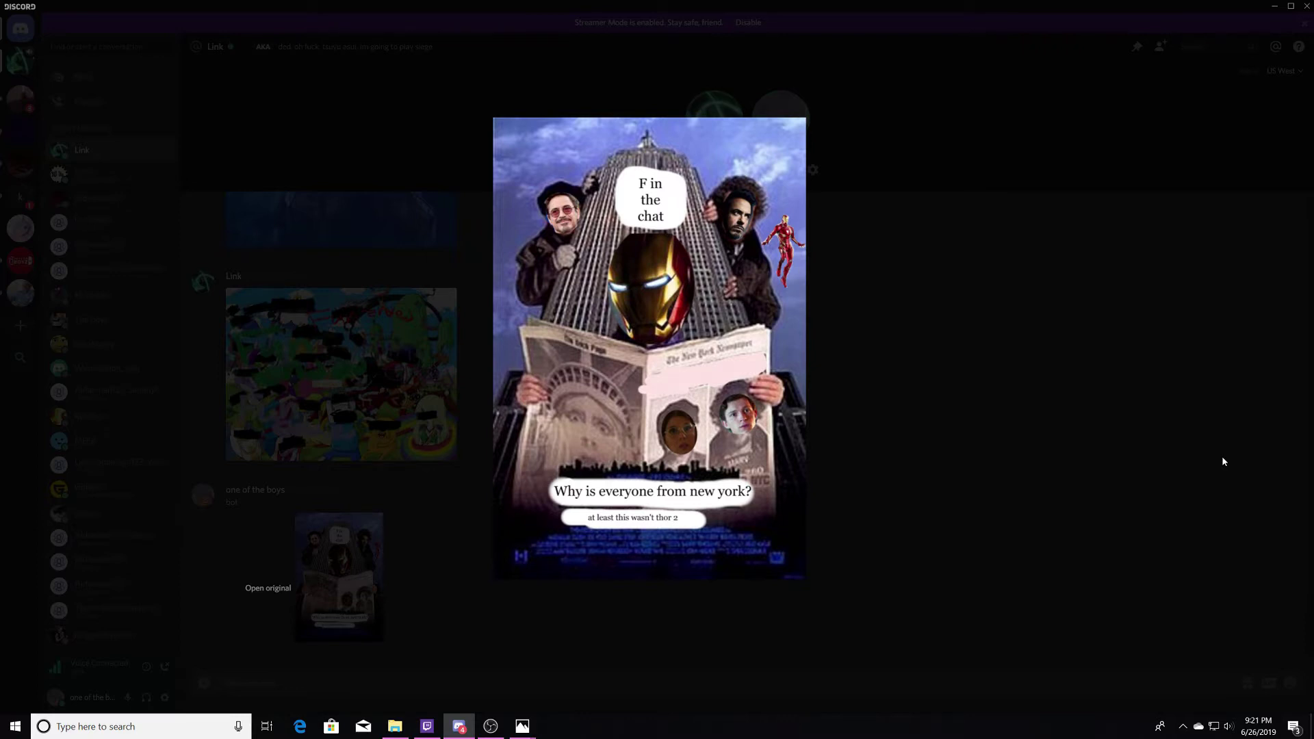
left_click(1224, 462)
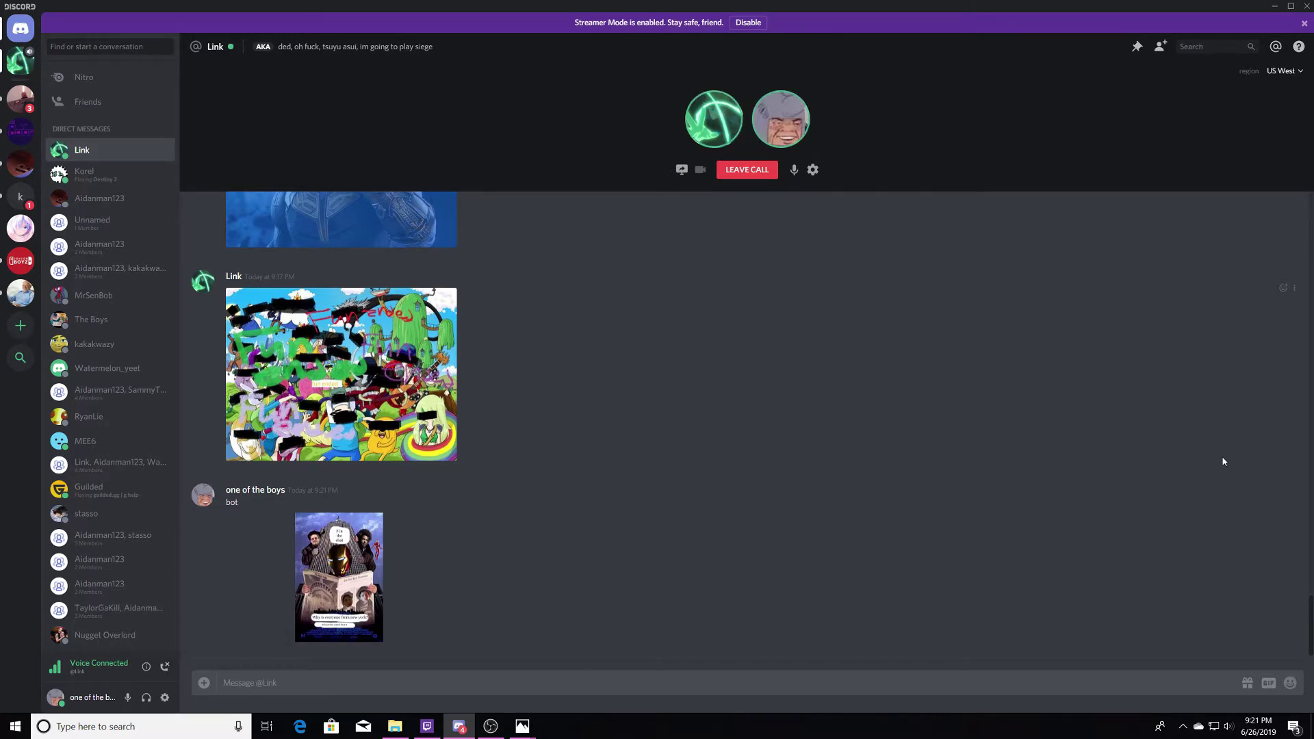
scroll(809, 267, "up", 4)
scroll(809, 267, "up", 4)
scroll(808, 266, "up", 3)
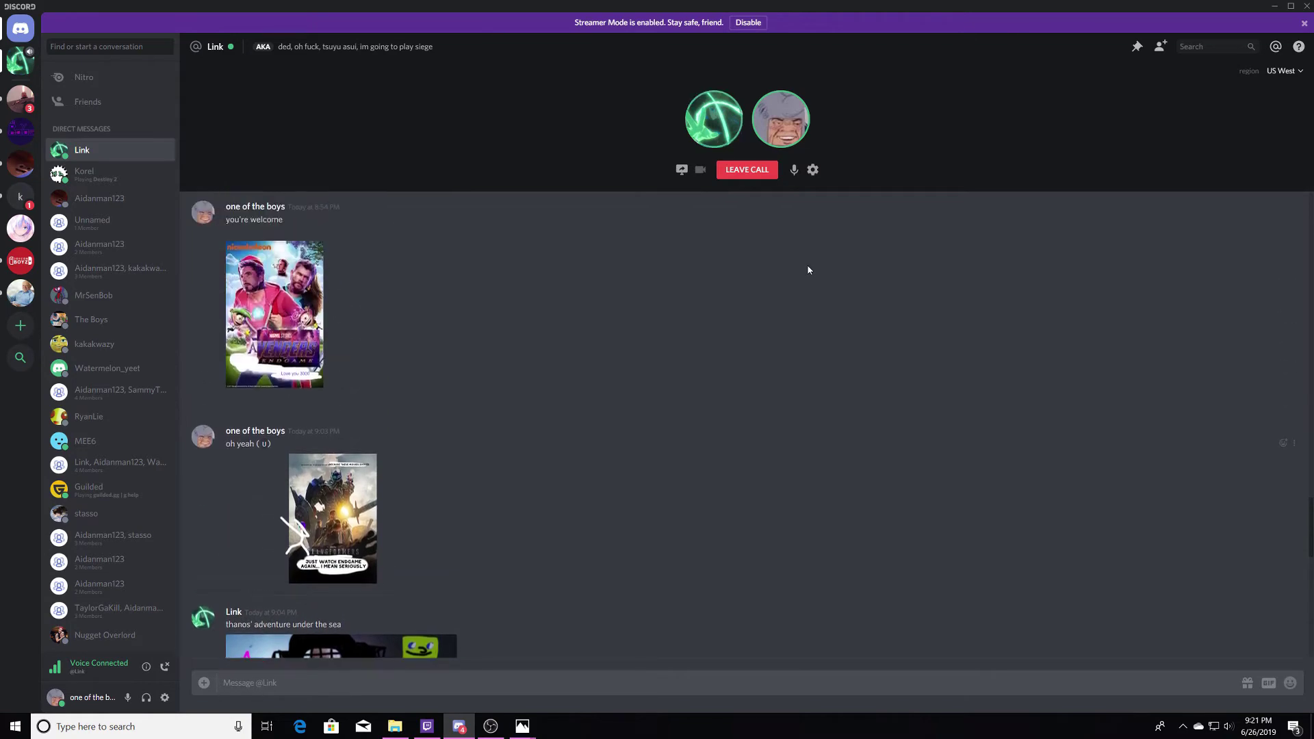
scroll(808, 266, "up", 3)
scroll(806, 270, "down", 10)
scroll(804, 277, "down", 4)
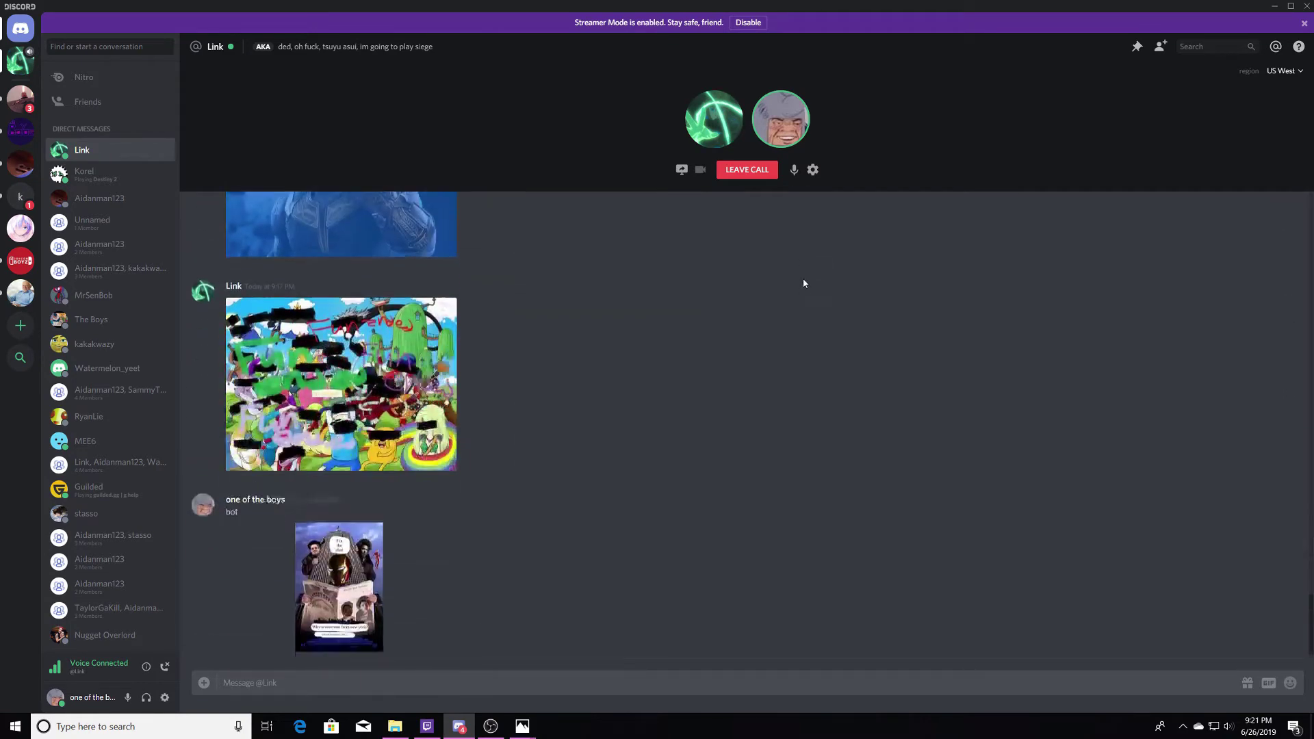
scroll(796, 250, "up", 5)
scroll(793, 261, "up", 5)
scroll(793, 266, "down", 7)
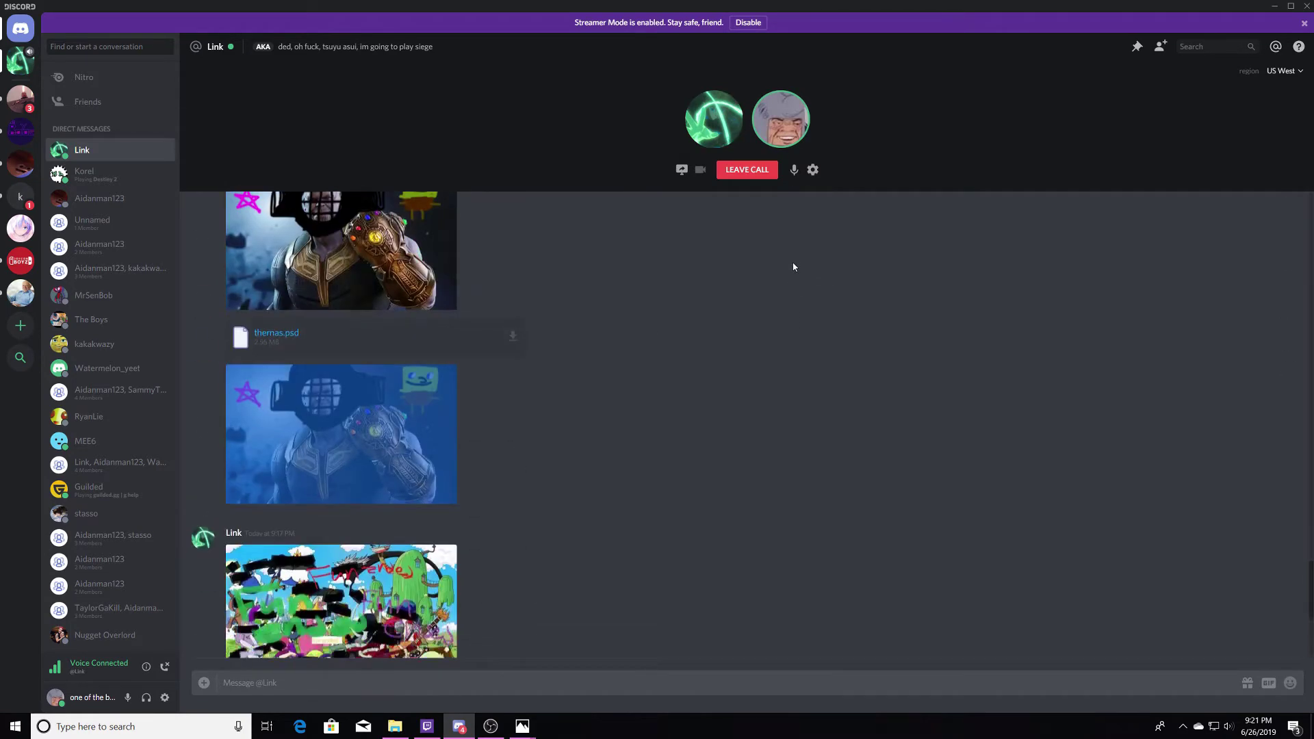